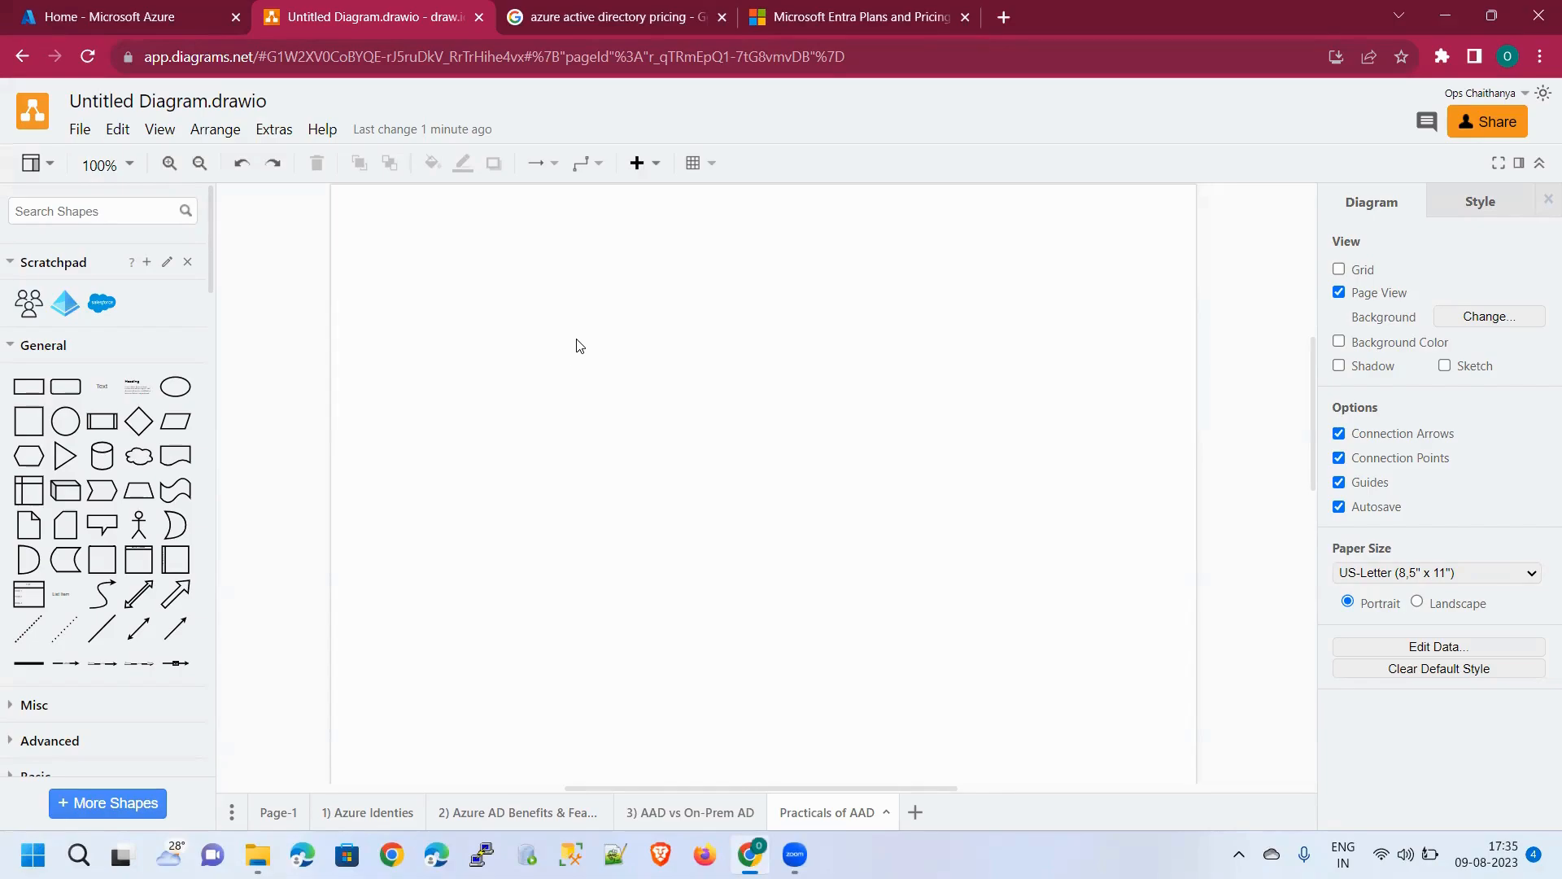
# Add a bold 'Azure Active Directory Practicals' text label at the top of the page
pyautogui.doubleClick(671, 262)
pyautogui.click(662, 256)
pyautogui.write('A')
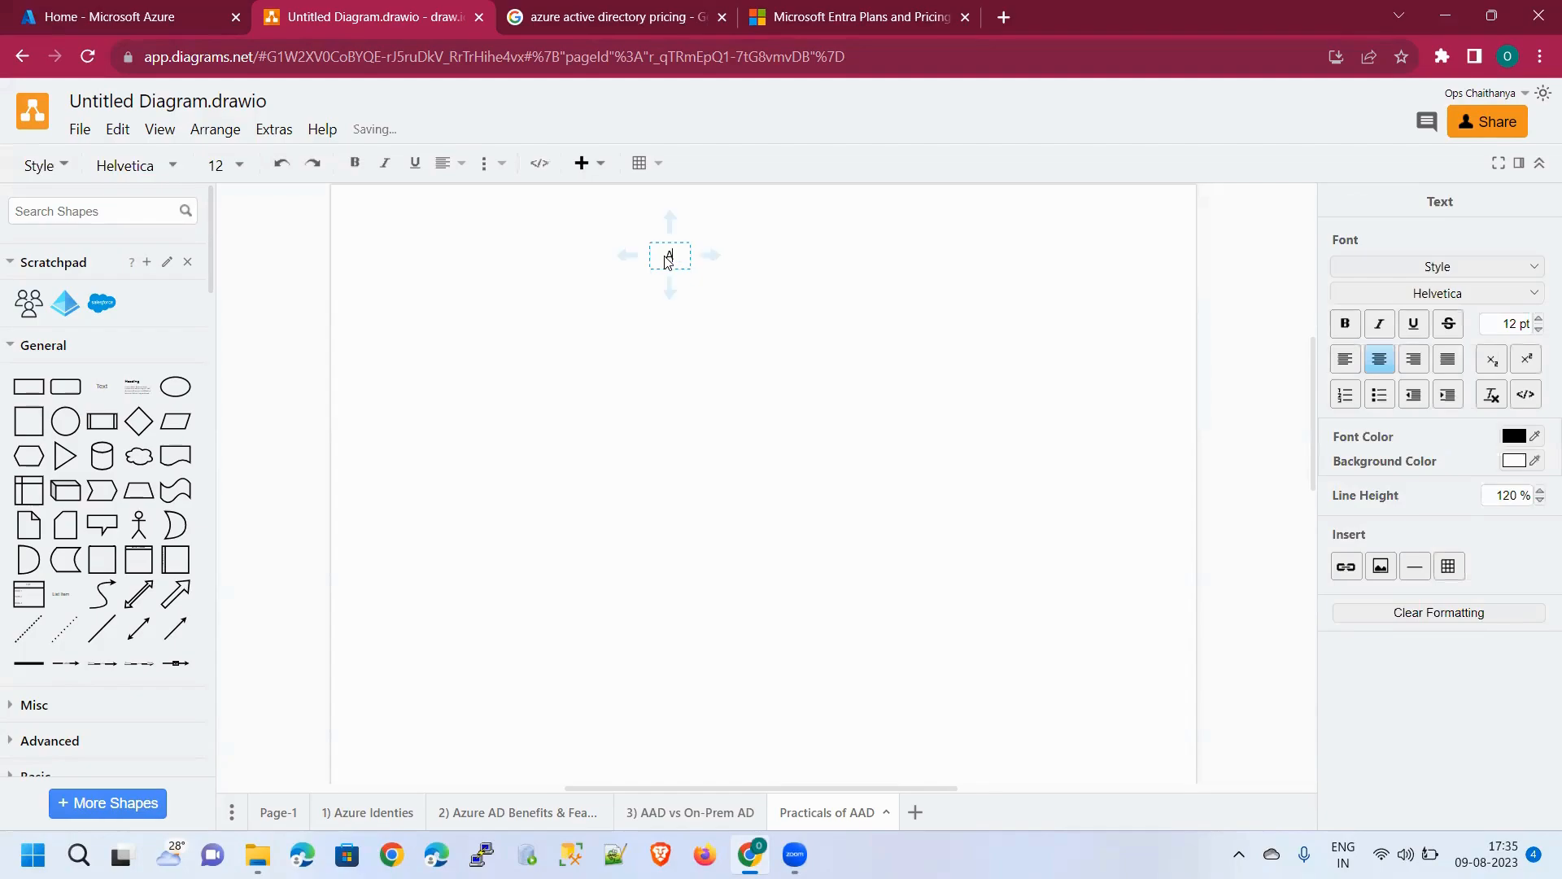
pyautogui.write('zure Active ')
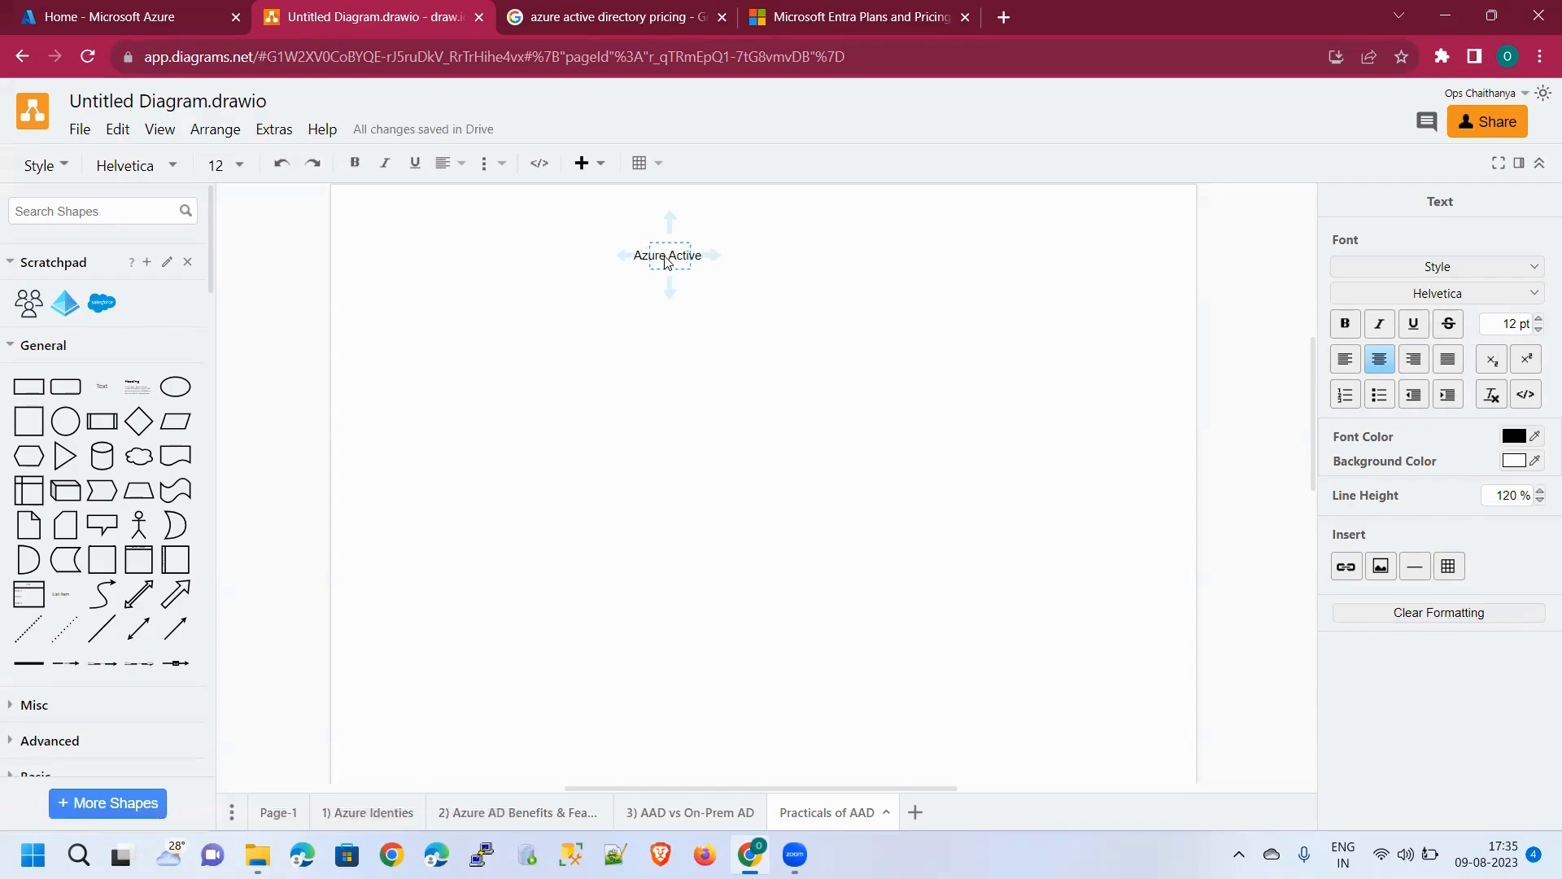
pyautogui.write('Directory')
pyautogui.hotkey('ctrl', 'a')
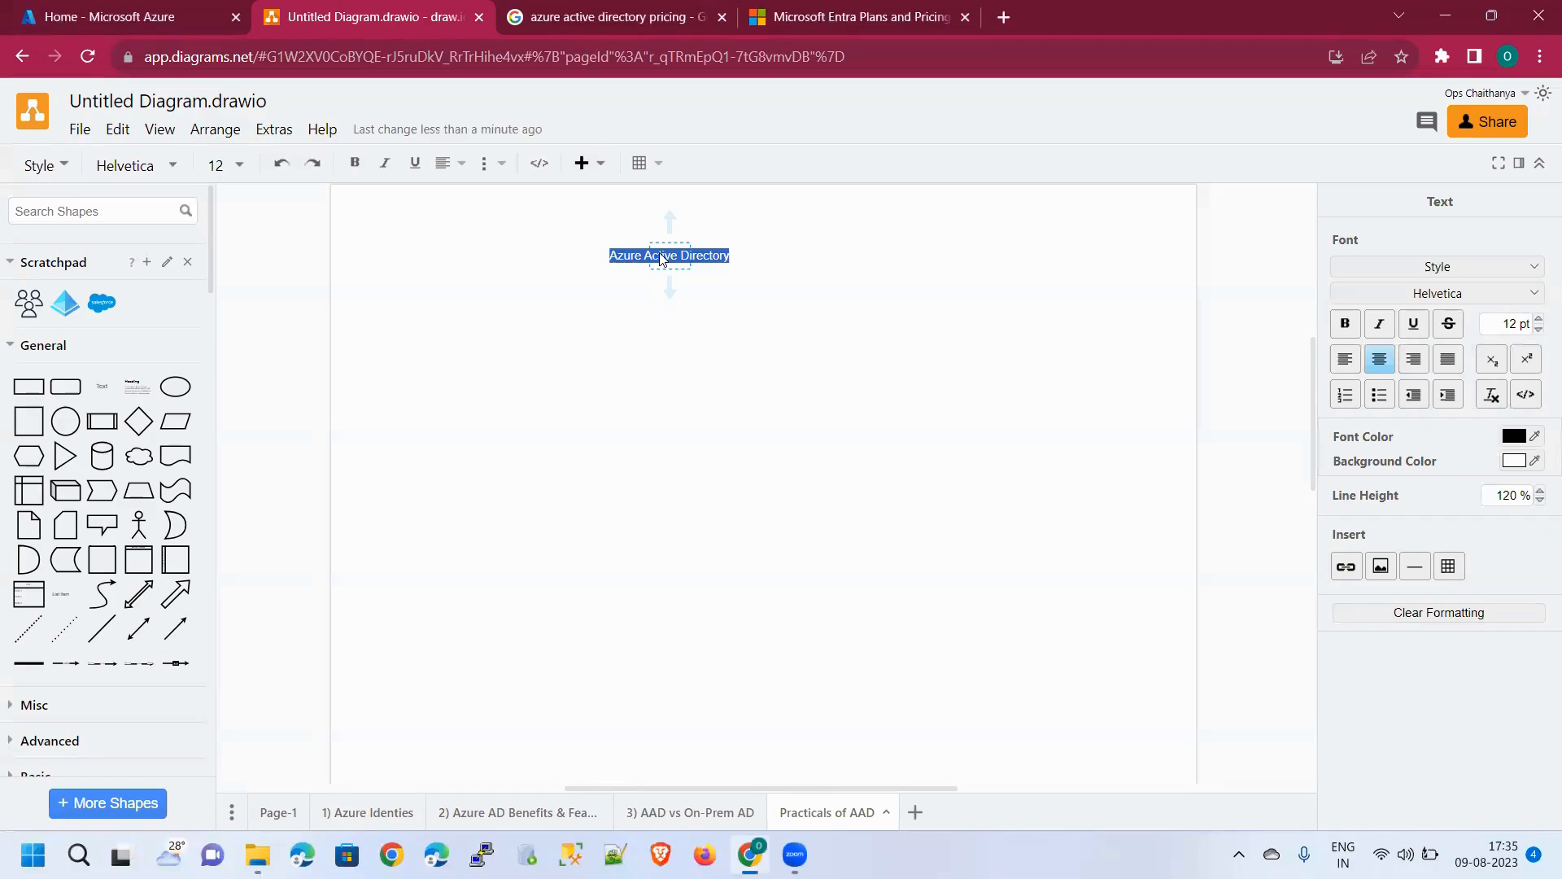
pyautogui.hotkey('ctrl', 'b')
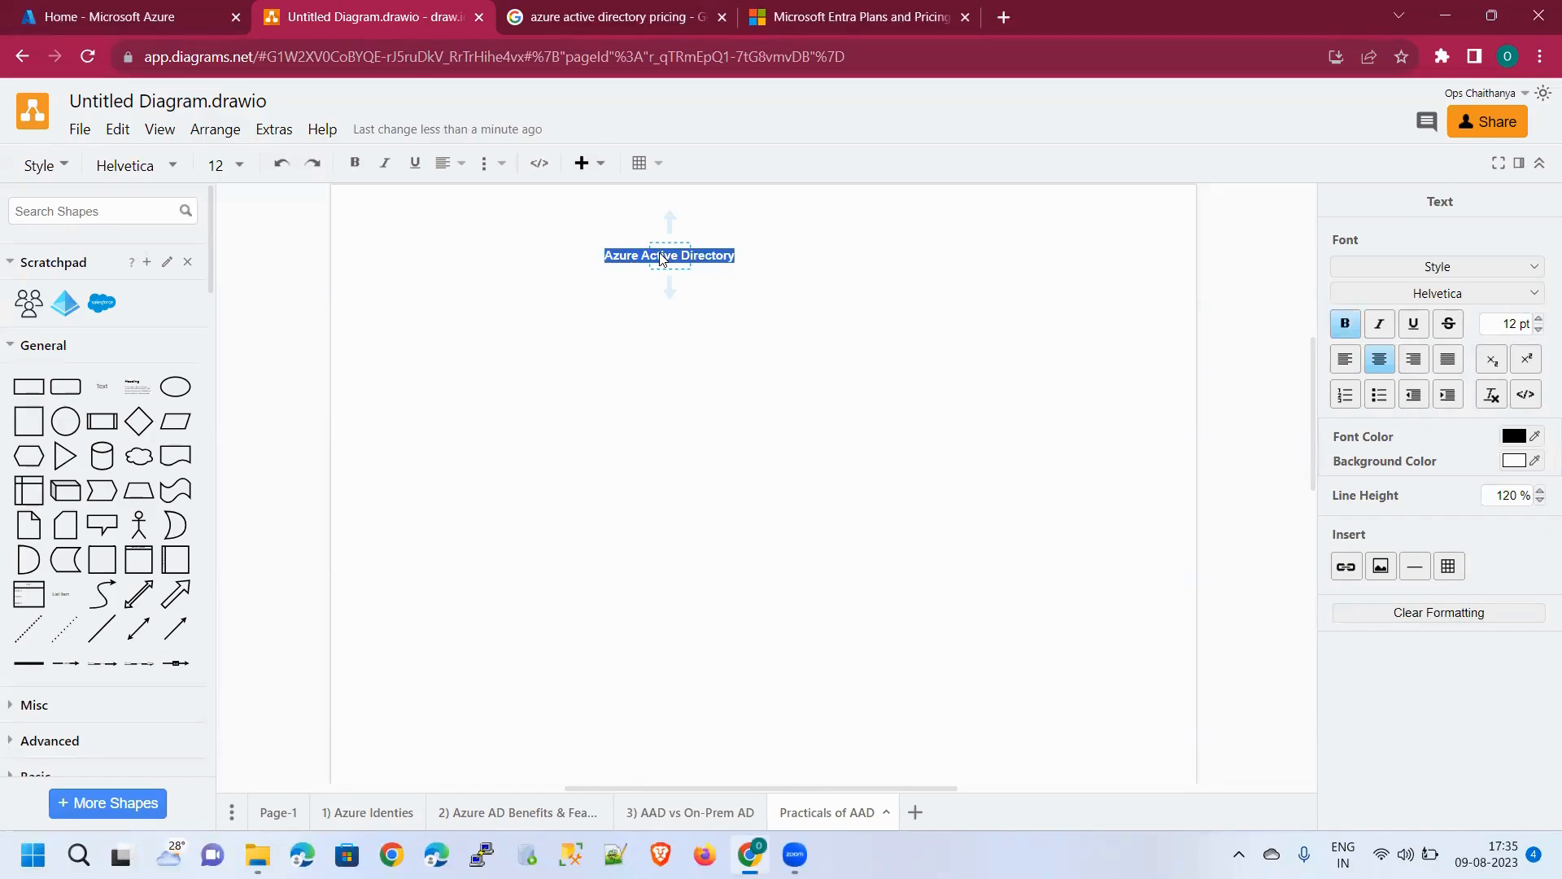
pyautogui.press('End')
pyautogui.write('Pra')
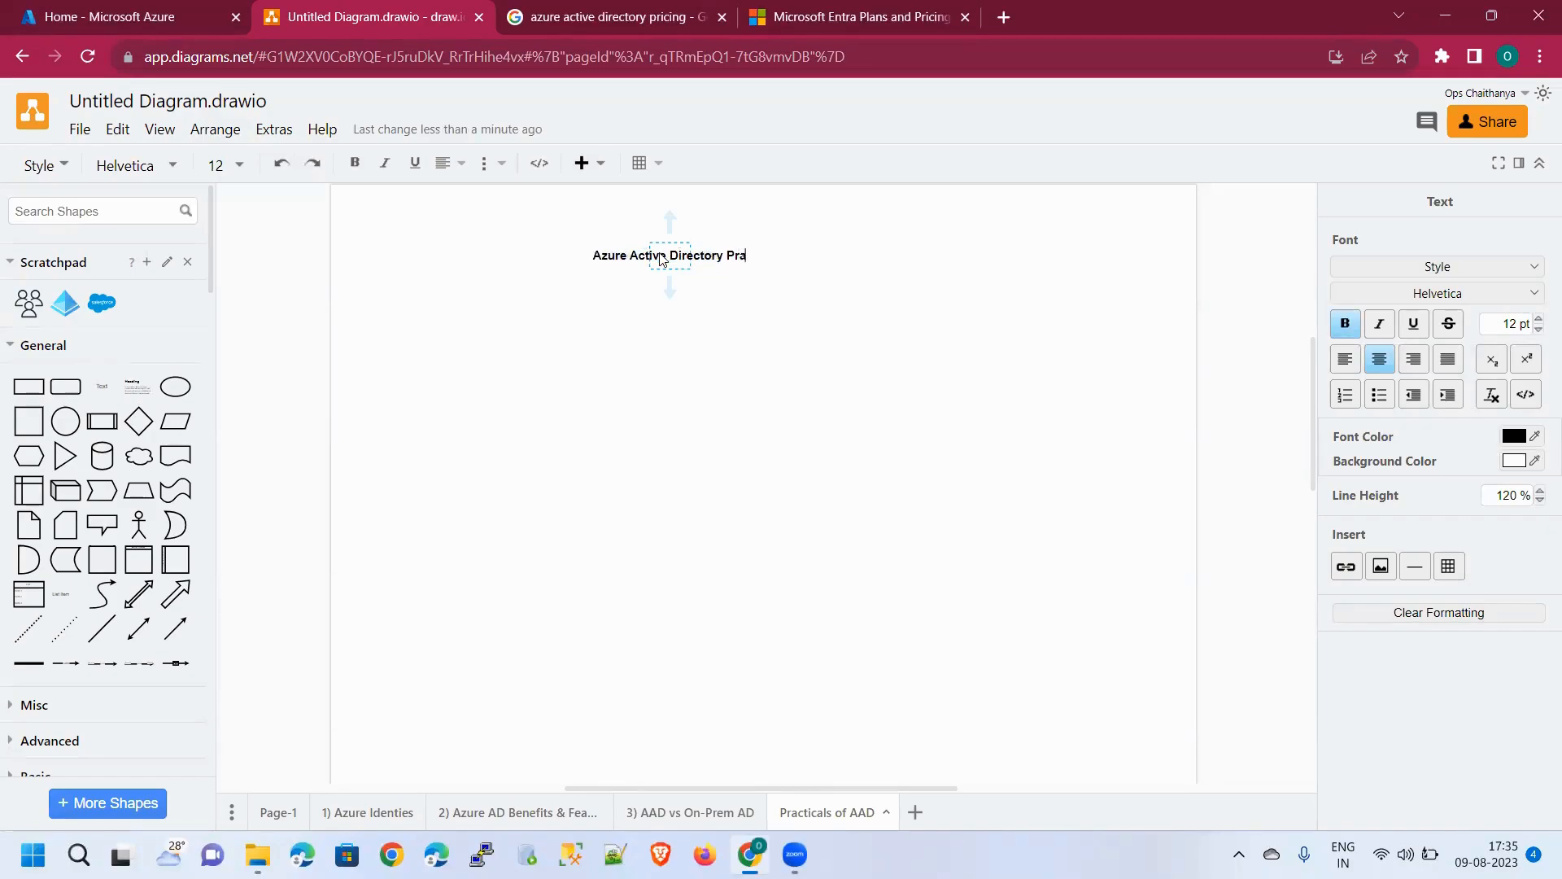
pyautogui.write('cticals')
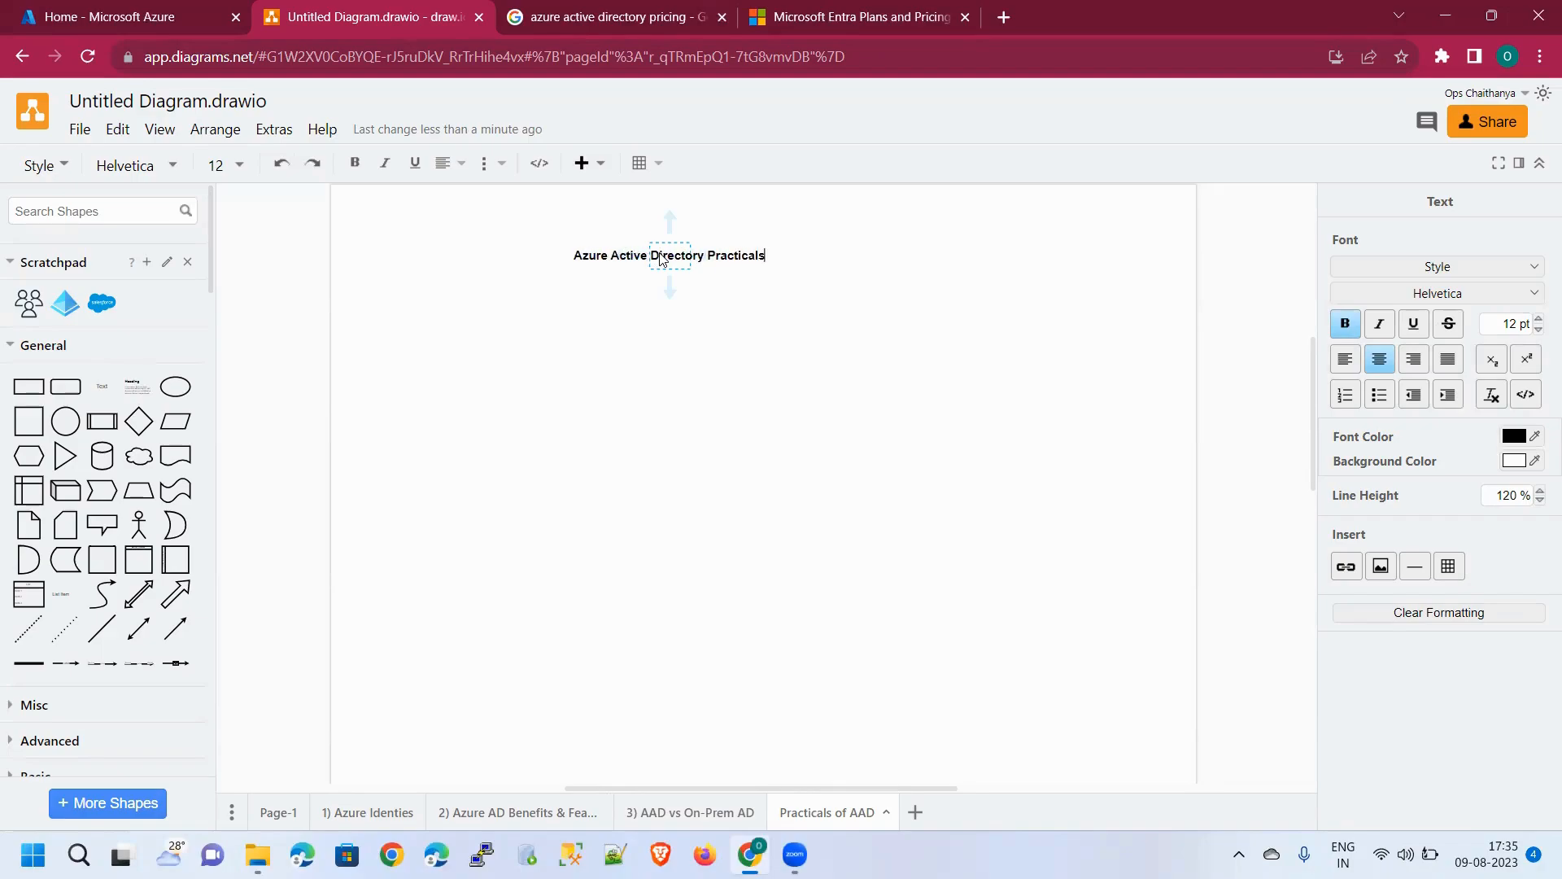
pyautogui.press('BackSpace')
pyautogui.press('BackSpace')
pyautogui.press('BackSpace')
pyautogui.press('BackSpace')
pyautogui.press('BackSpace')
pyautogui.press('BackSpace')
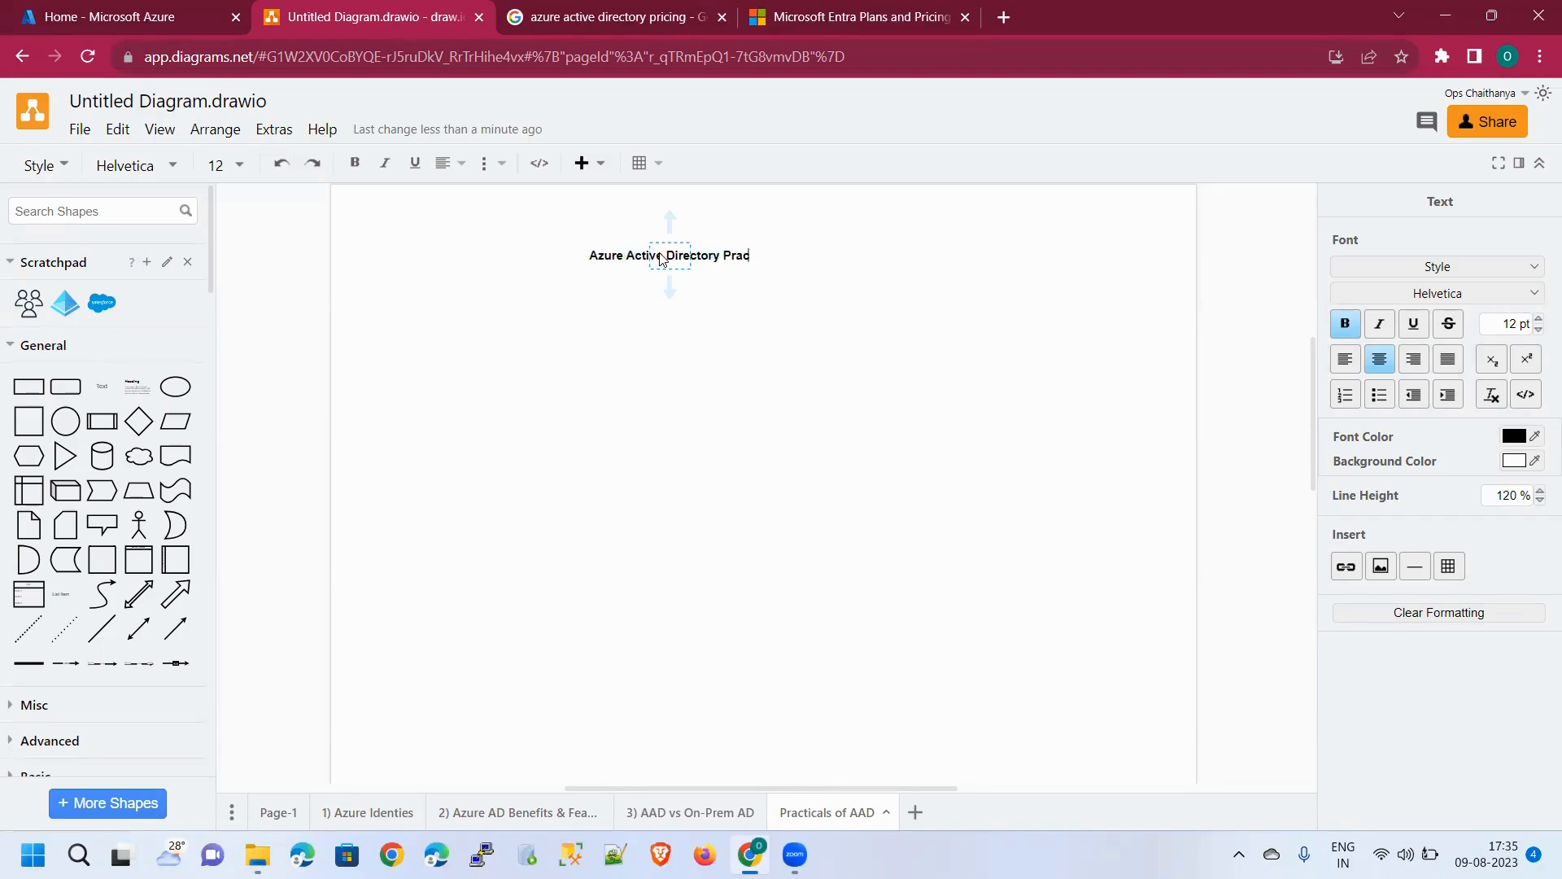
pyautogui.write('ticals')
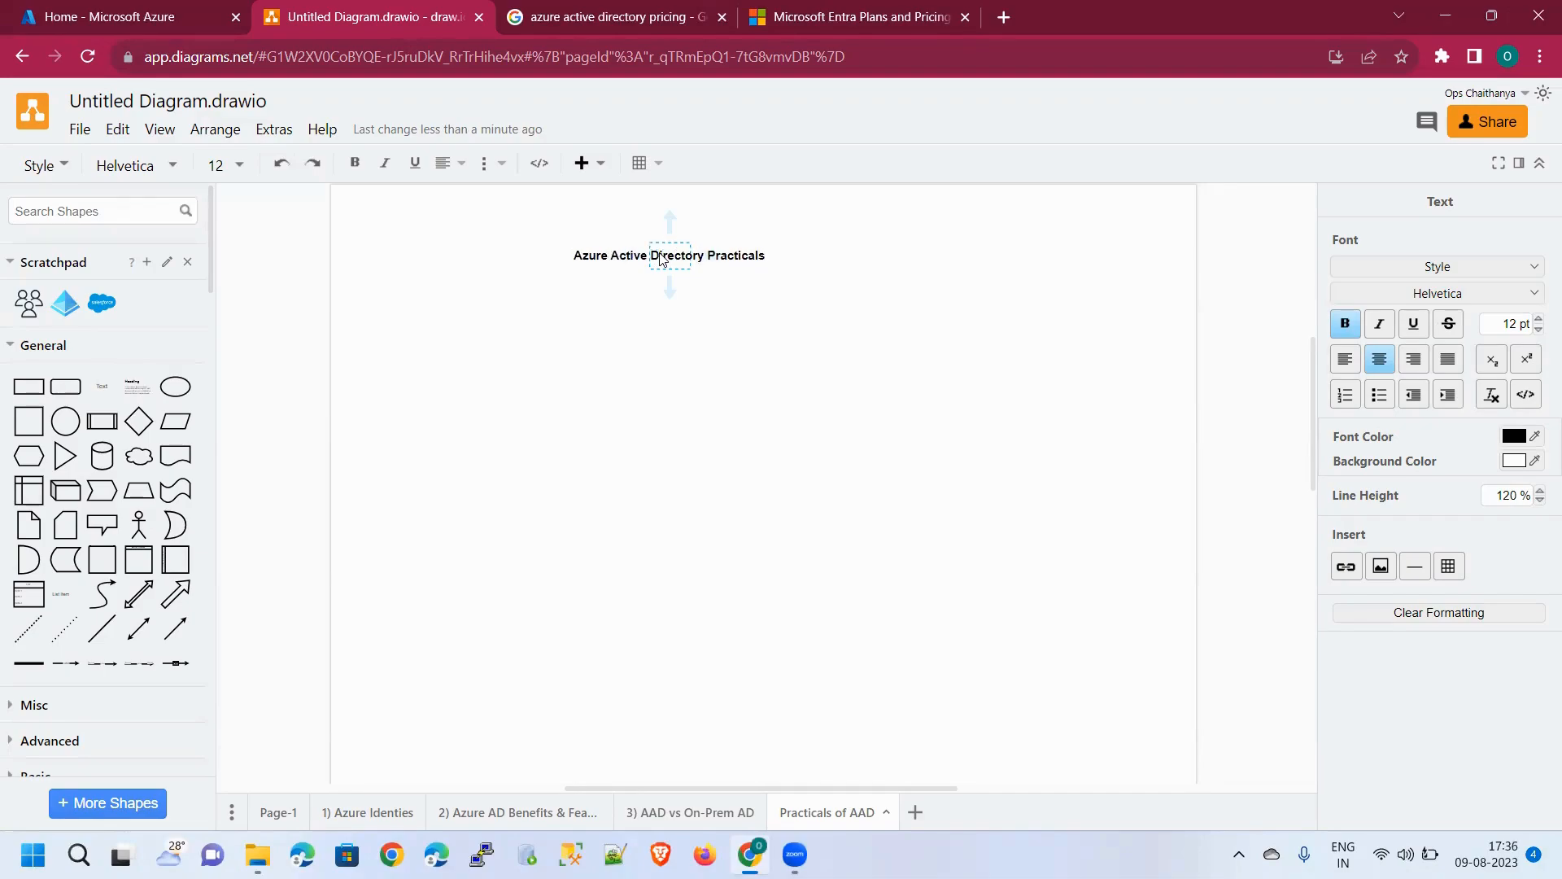
pyautogui.click(713, 275)
# Set the title's font size to 18 pt, then switch to the Azure portal home
pyautogui.click(713, 254)
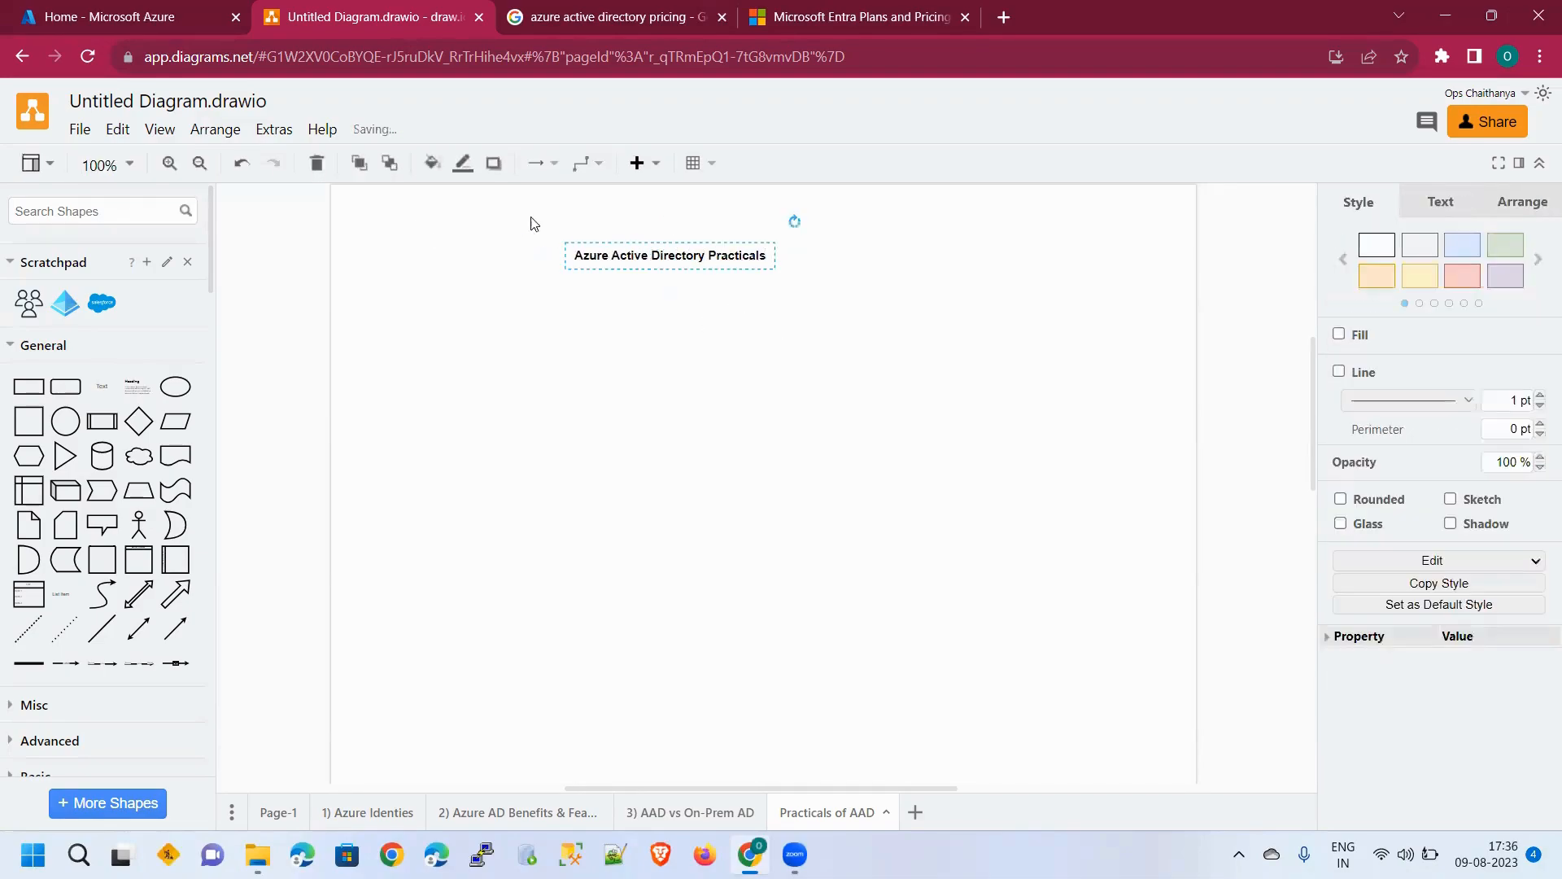
pyautogui.doubleClick(683, 258)
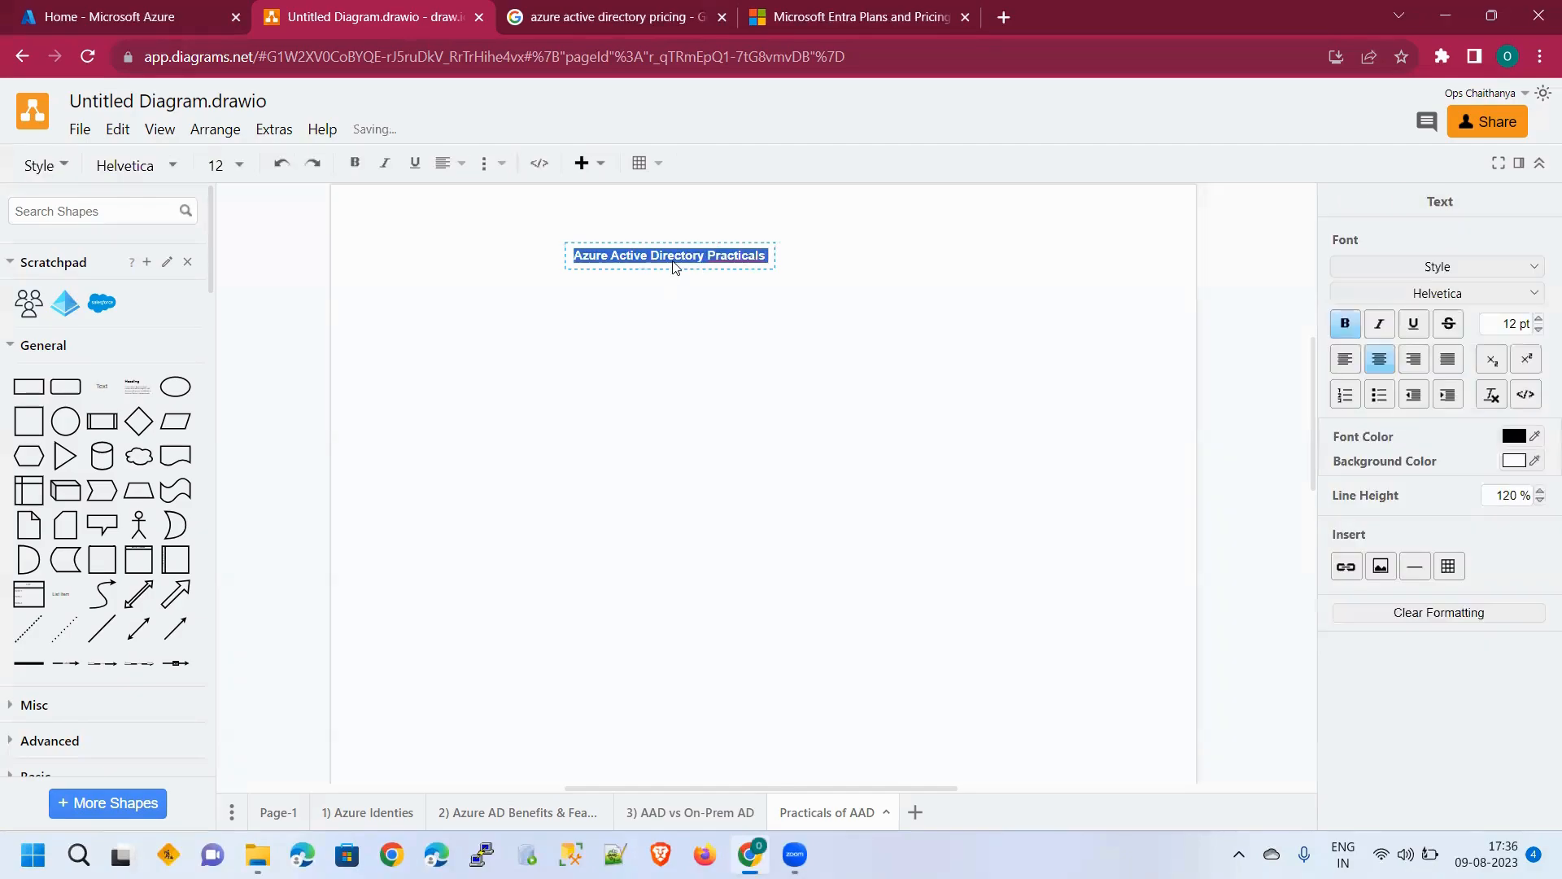
pyautogui.click(232, 166)
pyautogui.click(245, 421)
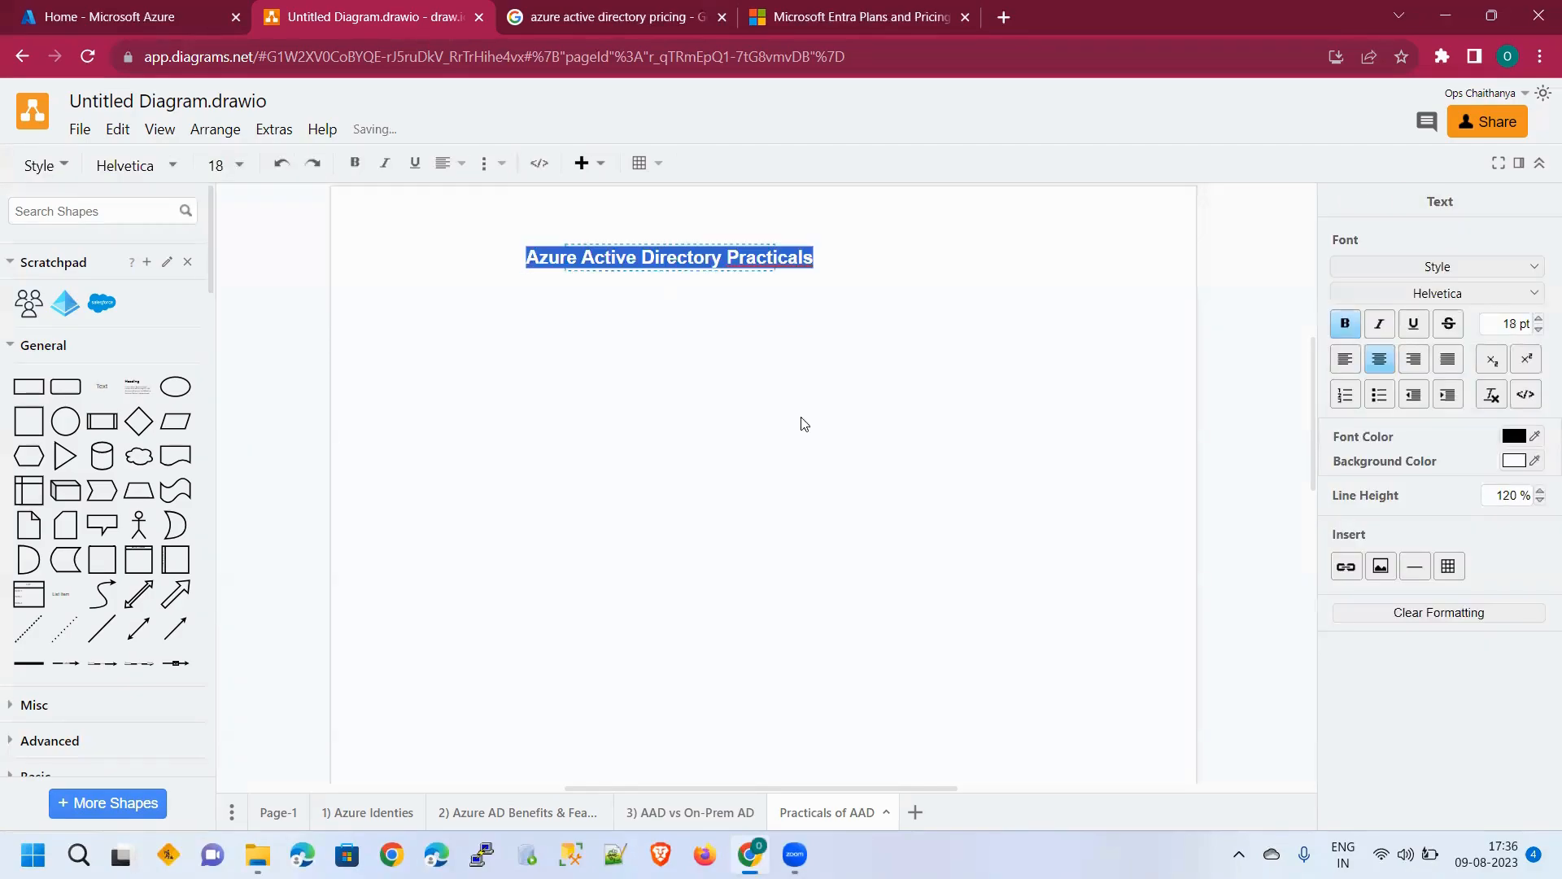
pyautogui.click(926, 383)
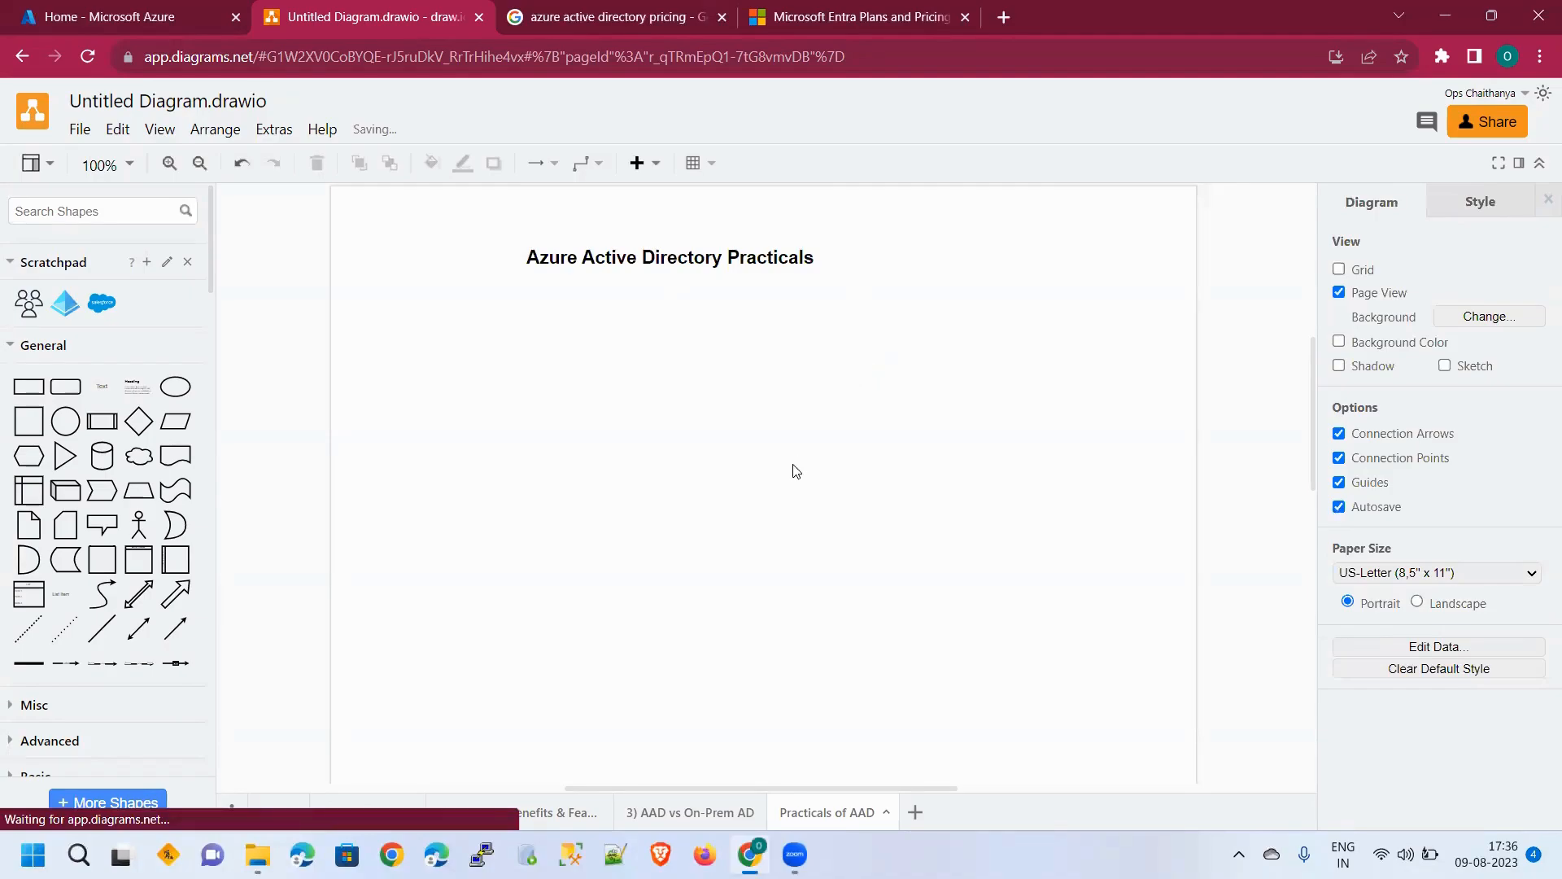
pyautogui.click(129, 18)
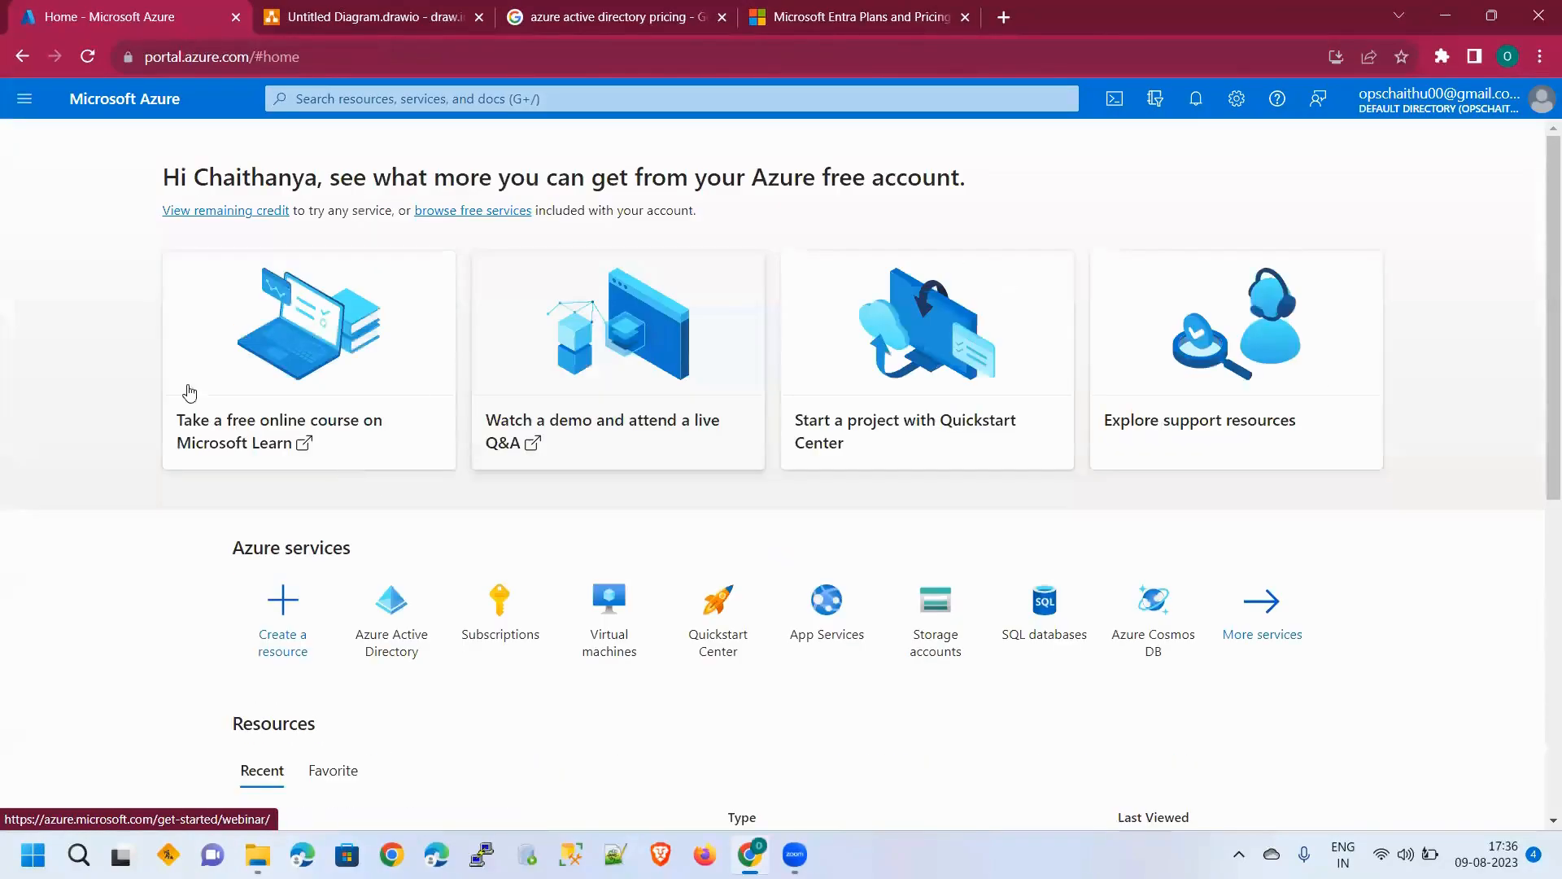
# Dismiss the free credit notification and search 'Azure Ad' to reach Azure Active Directory
pyautogui.click(1537, 150)
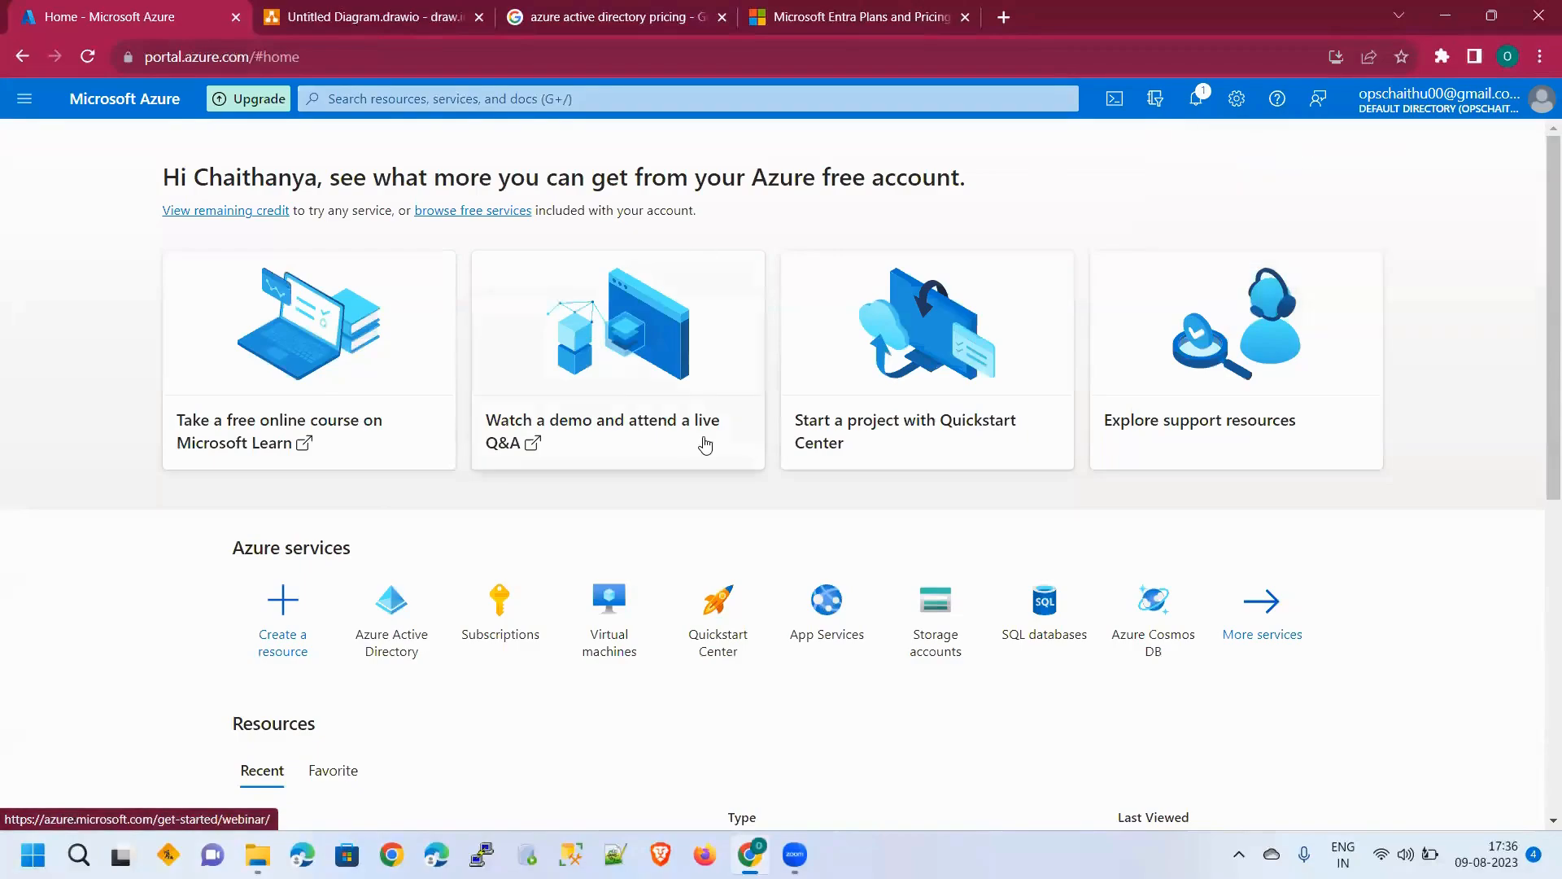
pyautogui.scroll(-2, 540, 460)
pyautogui.moveTo(379, 421)
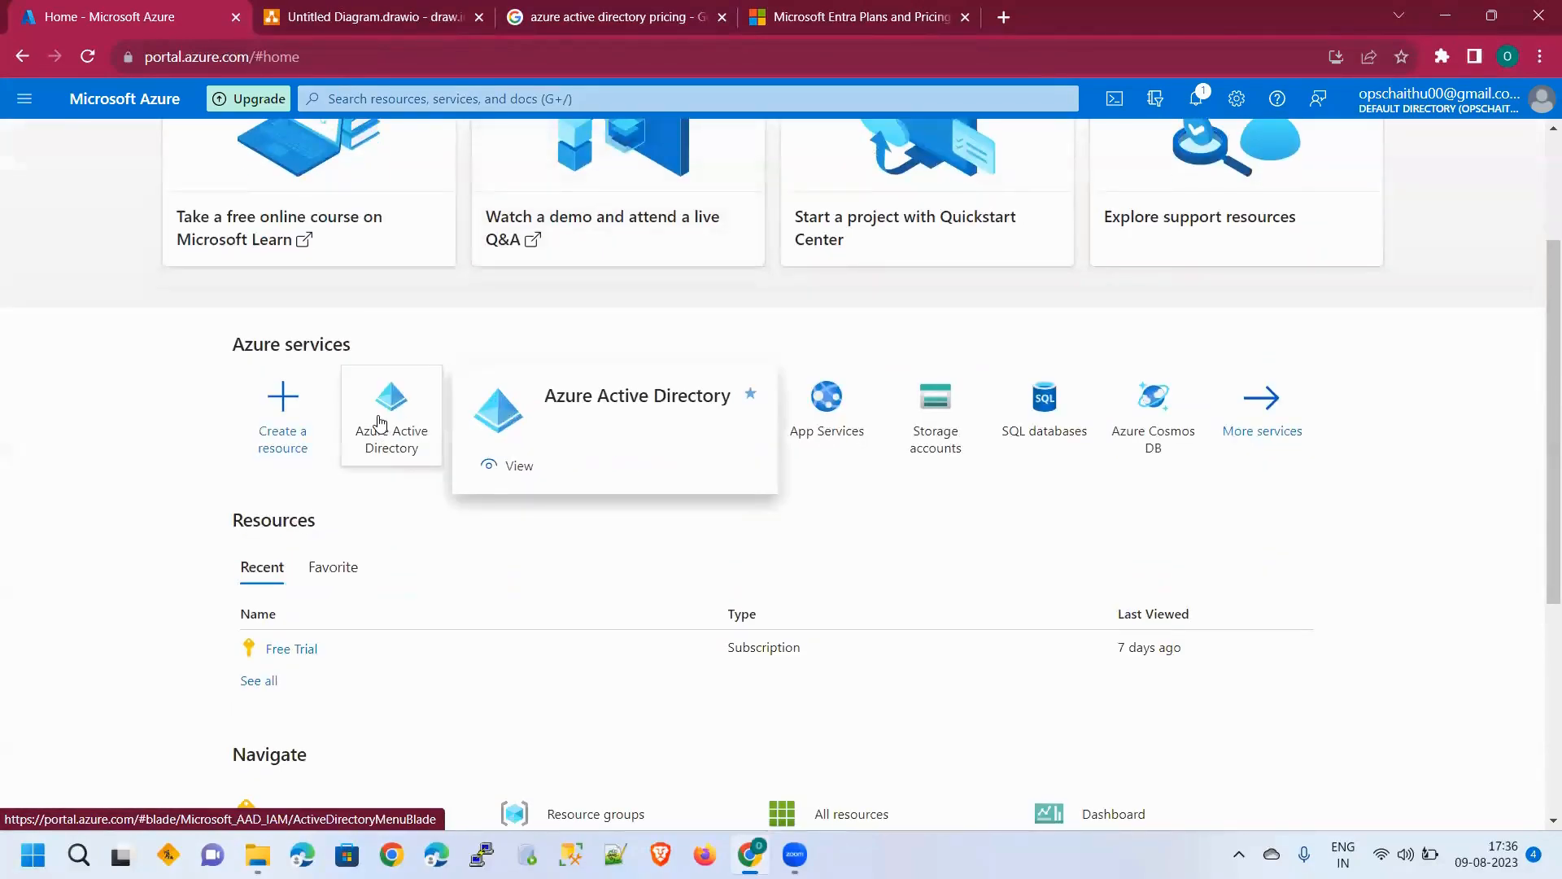
pyautogui.click(24, 98)
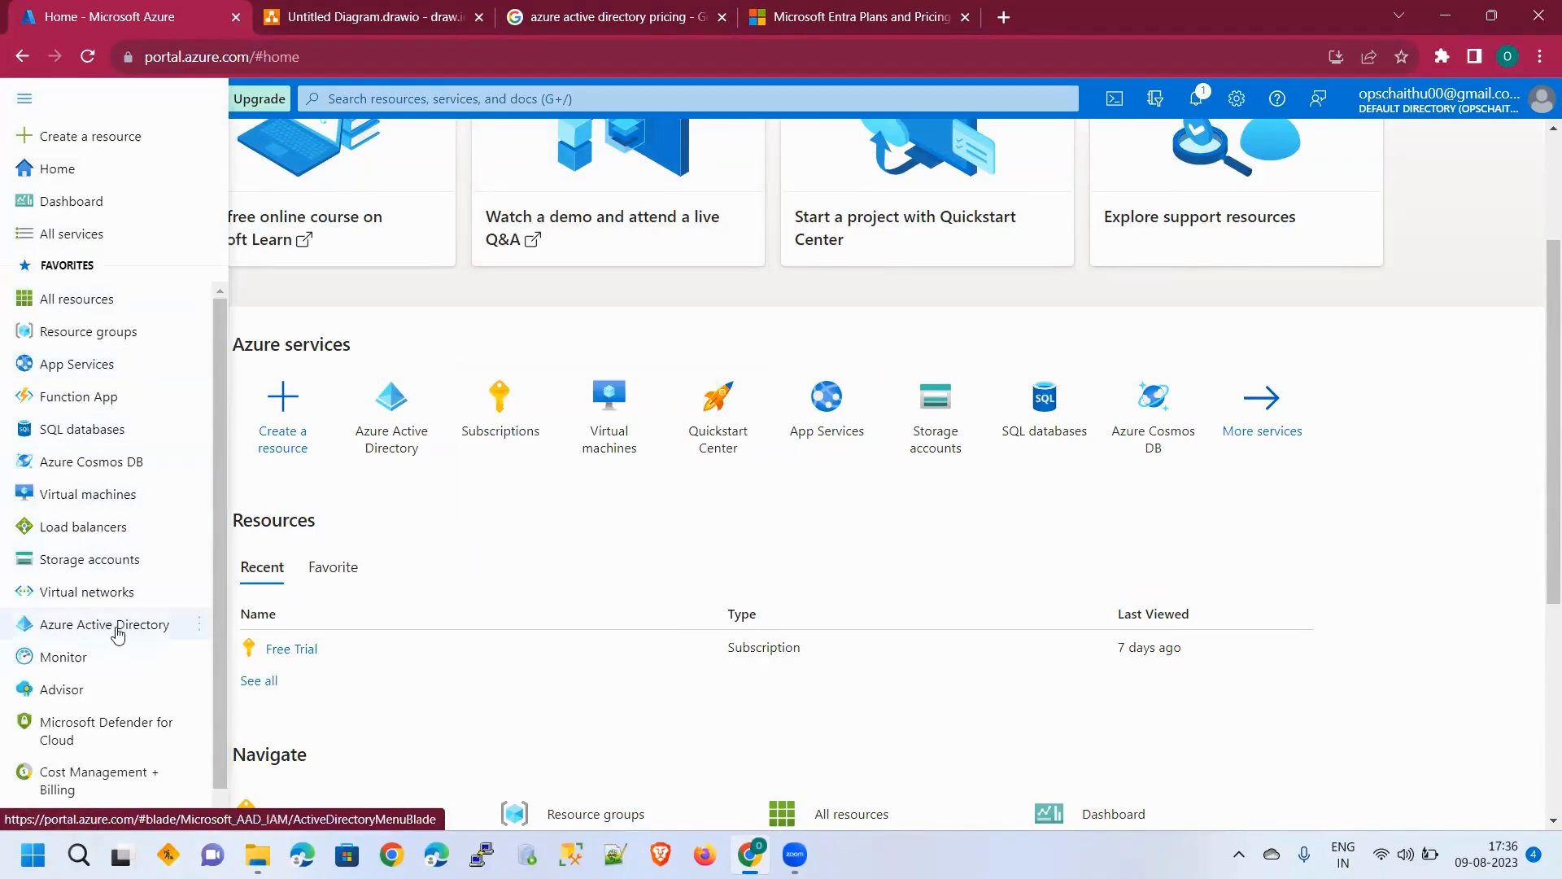
pyautogui.click(423, 100)
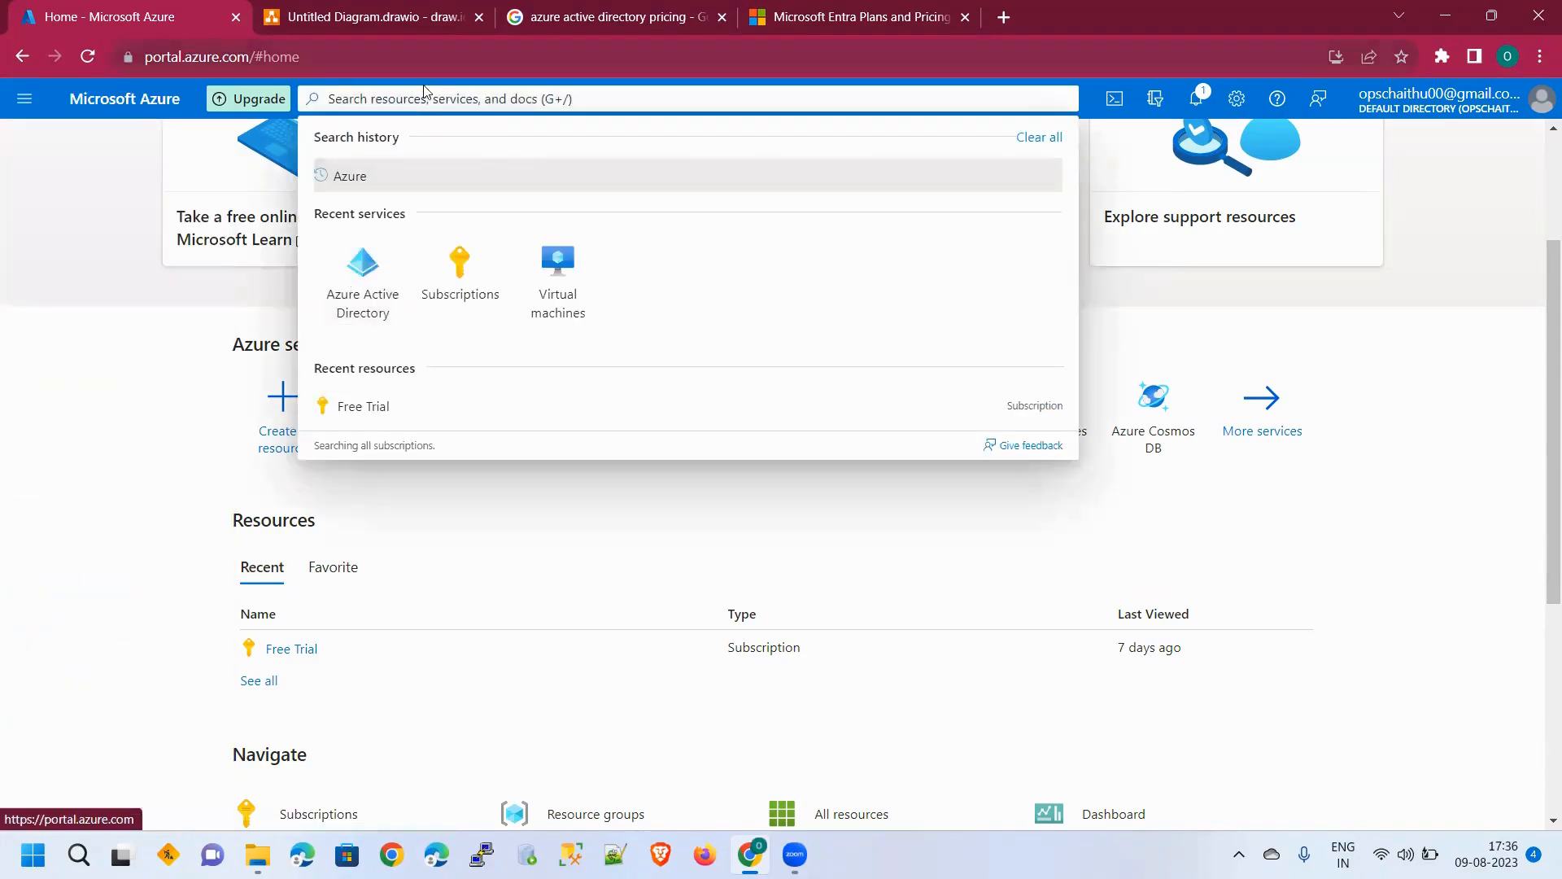
pyautogui.write('Azure Ad')
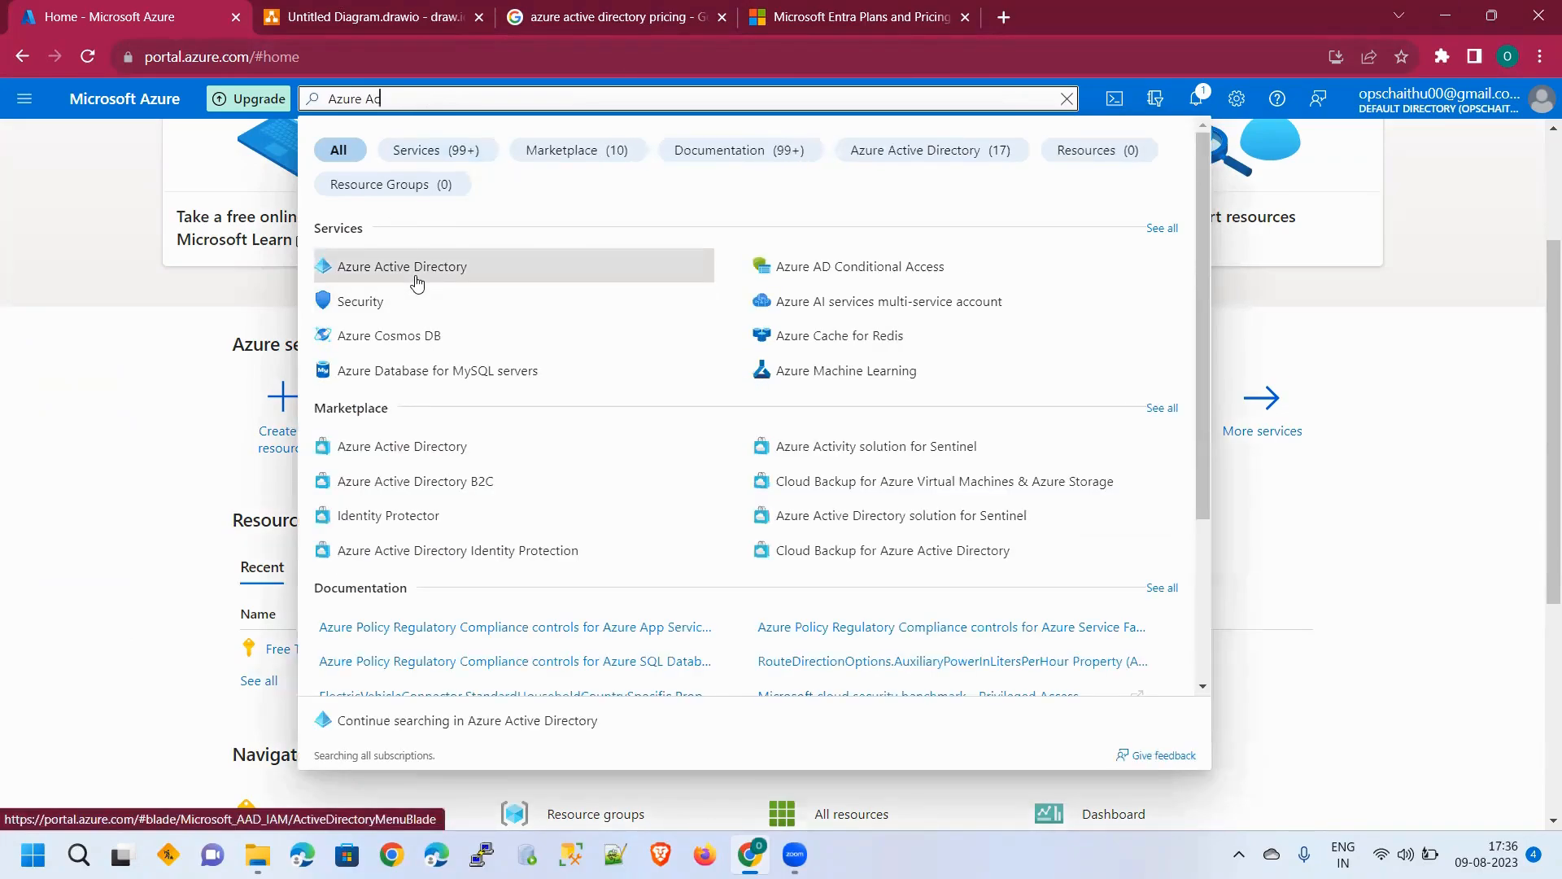
pyautogui.click(477, 265)
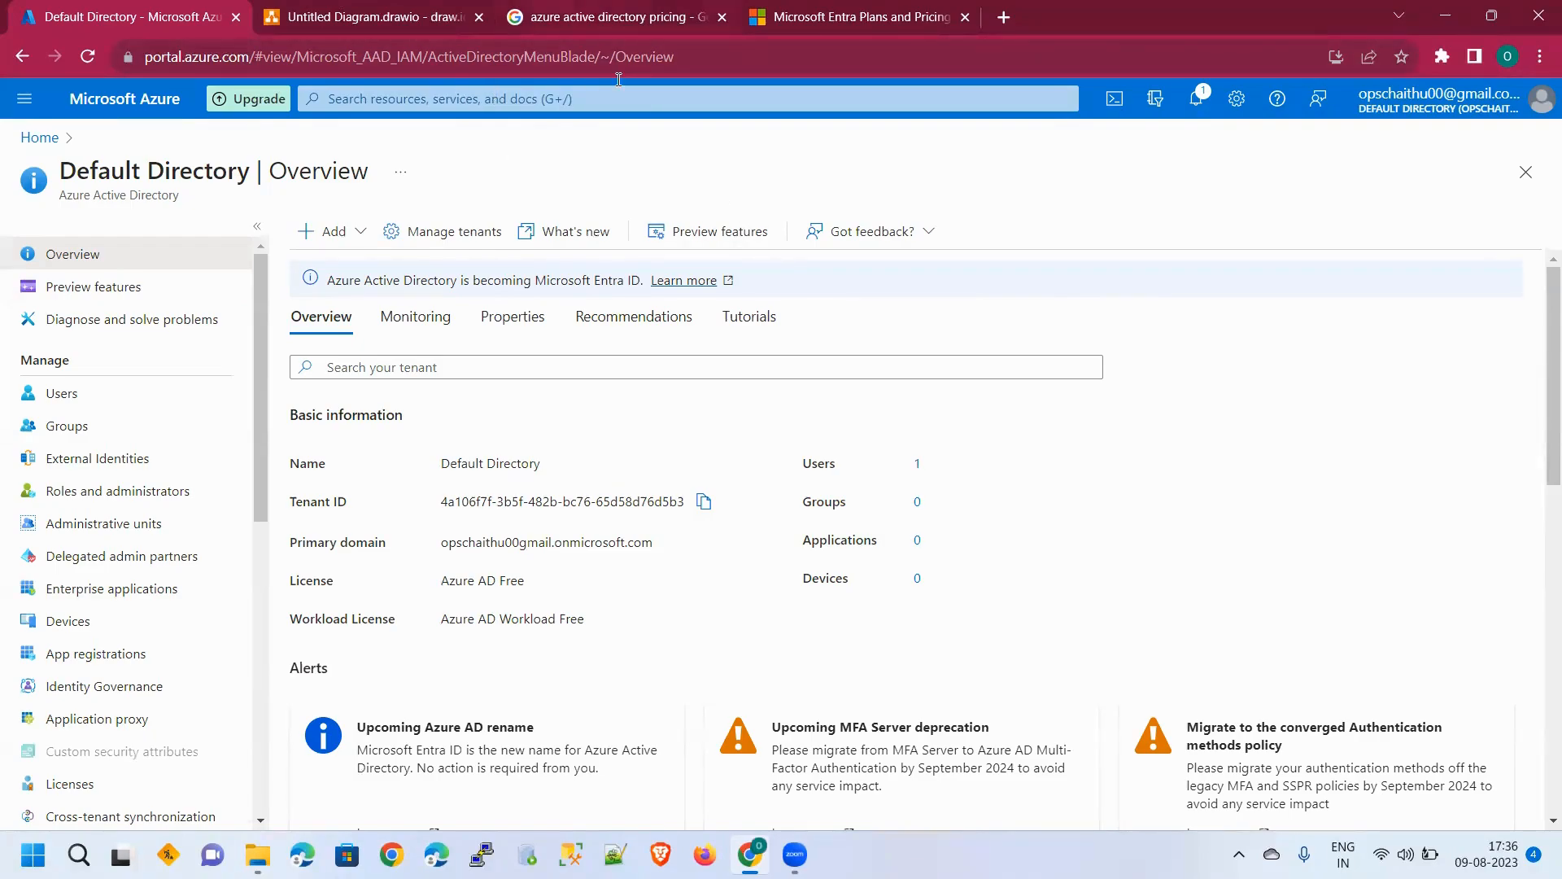
# Open the Azure AD pricing search result in a new tab and highlight 'Entra' in the heading
pyautogui.click(566, 16)
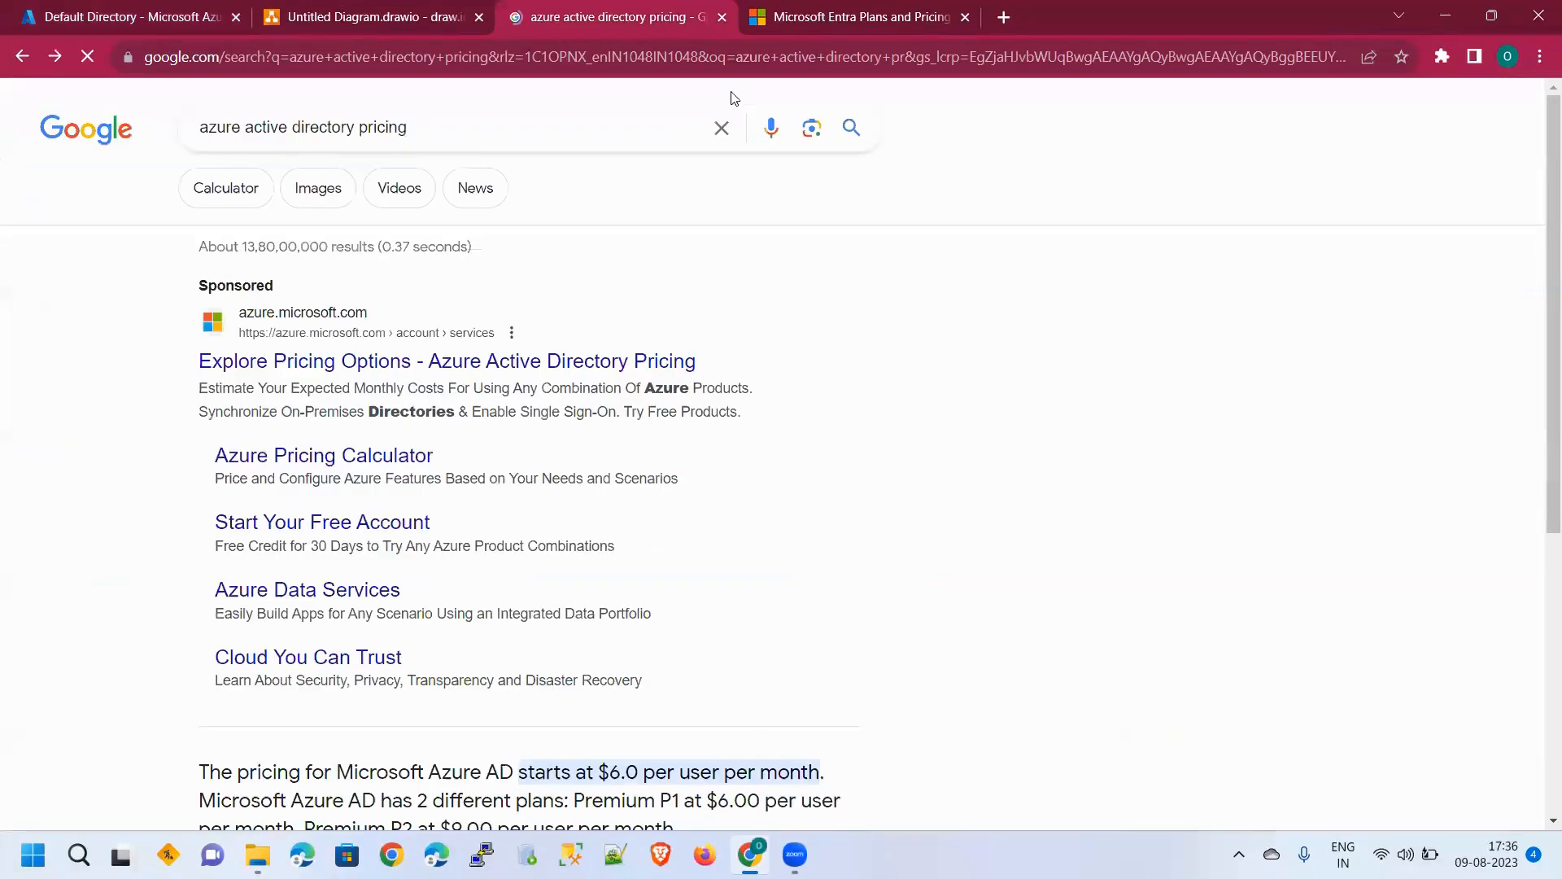
pyautogui.middleClick(420, 363)
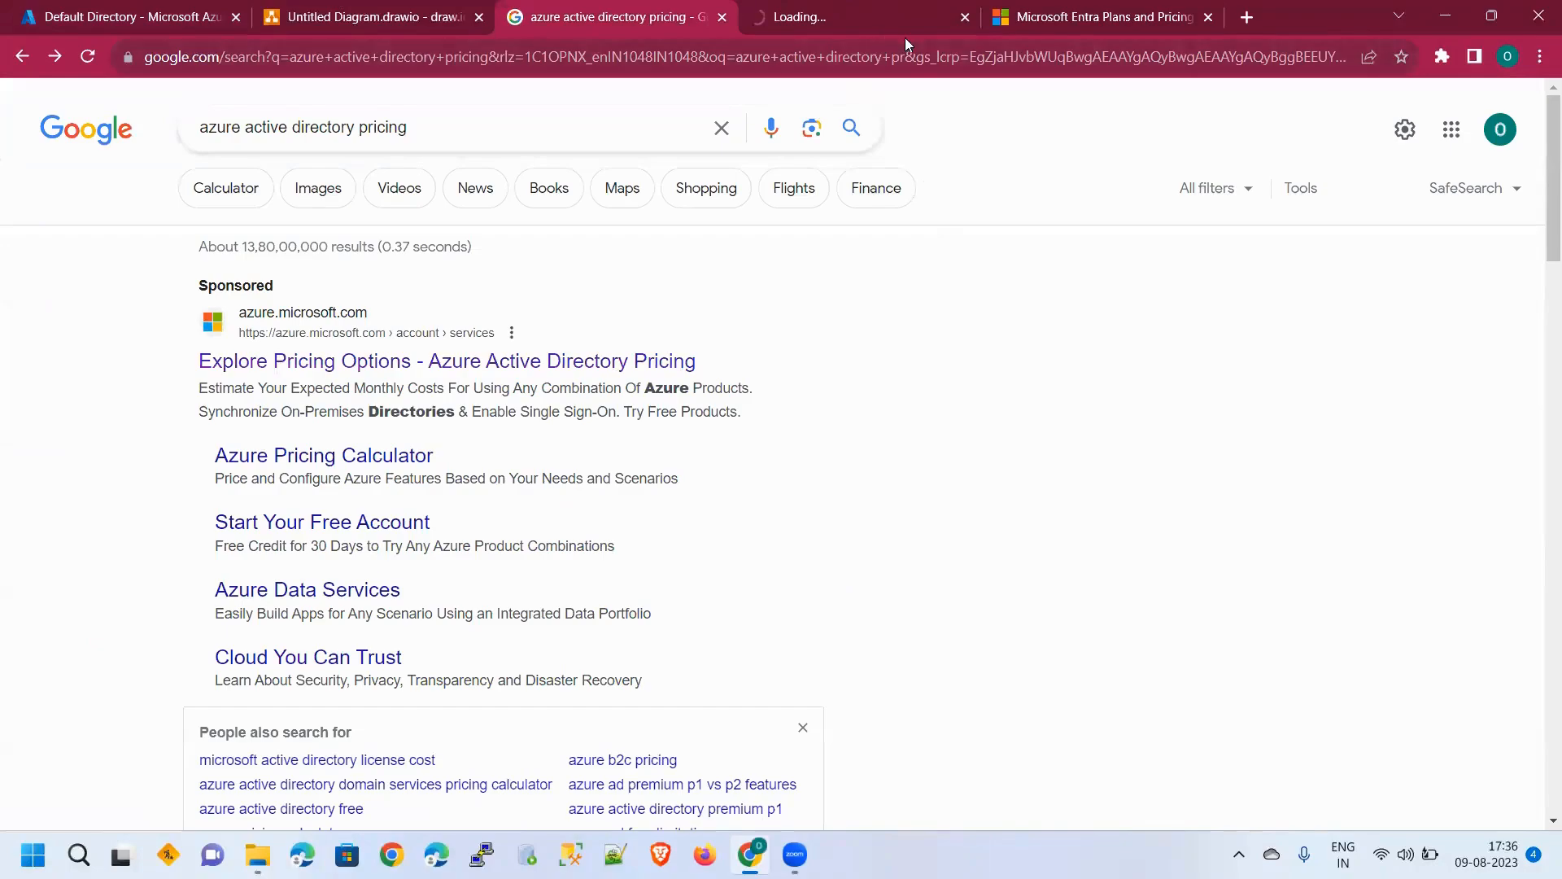
pyautogui.click(1007, 32)
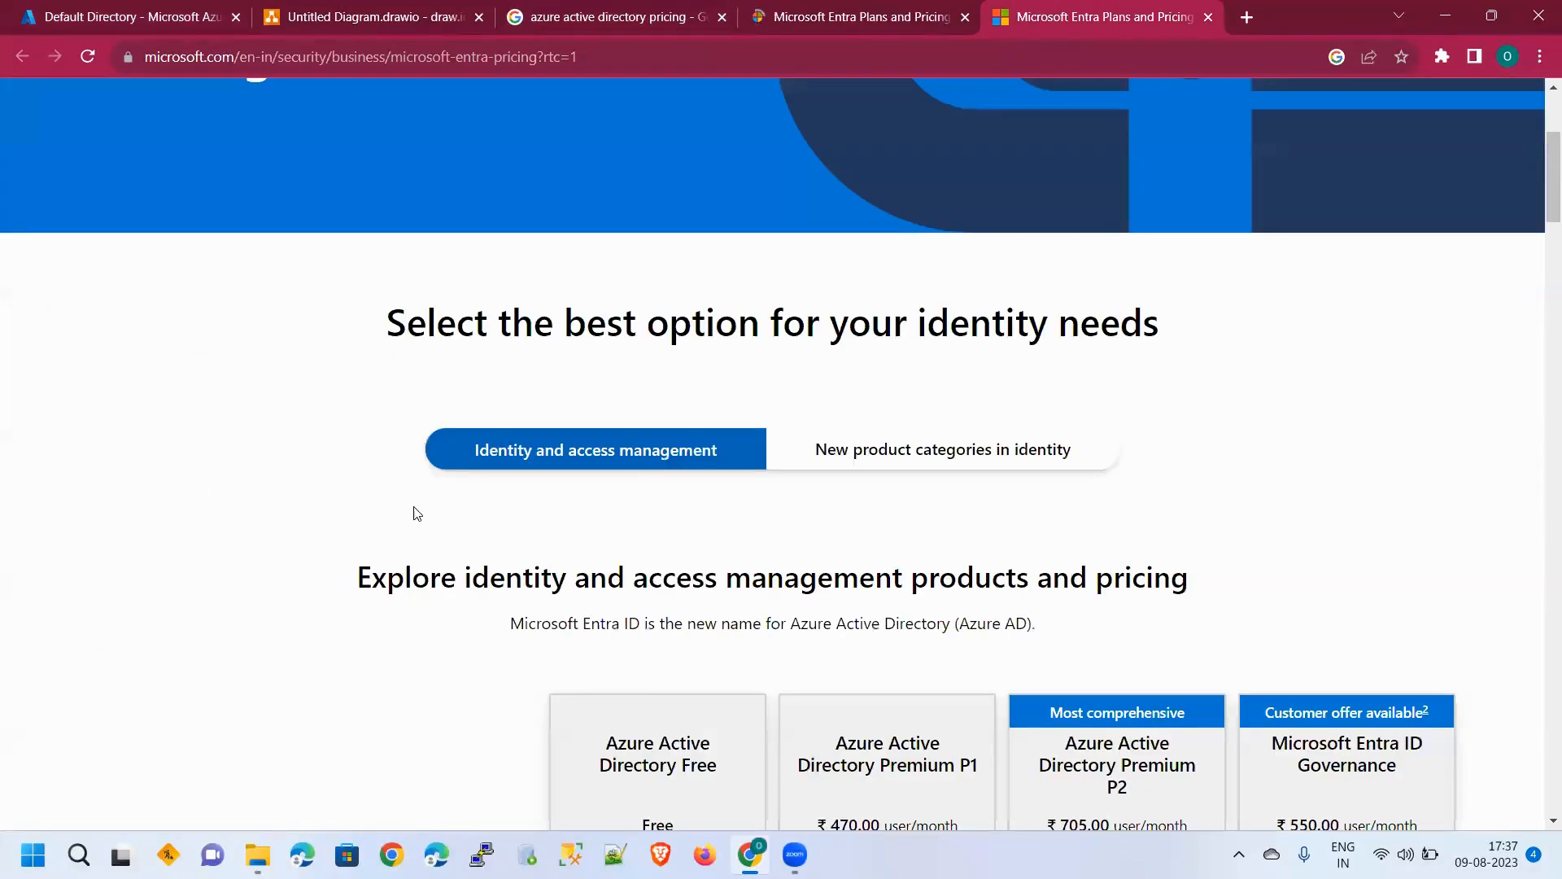
pyautogui.scroll(4, 411, 509)
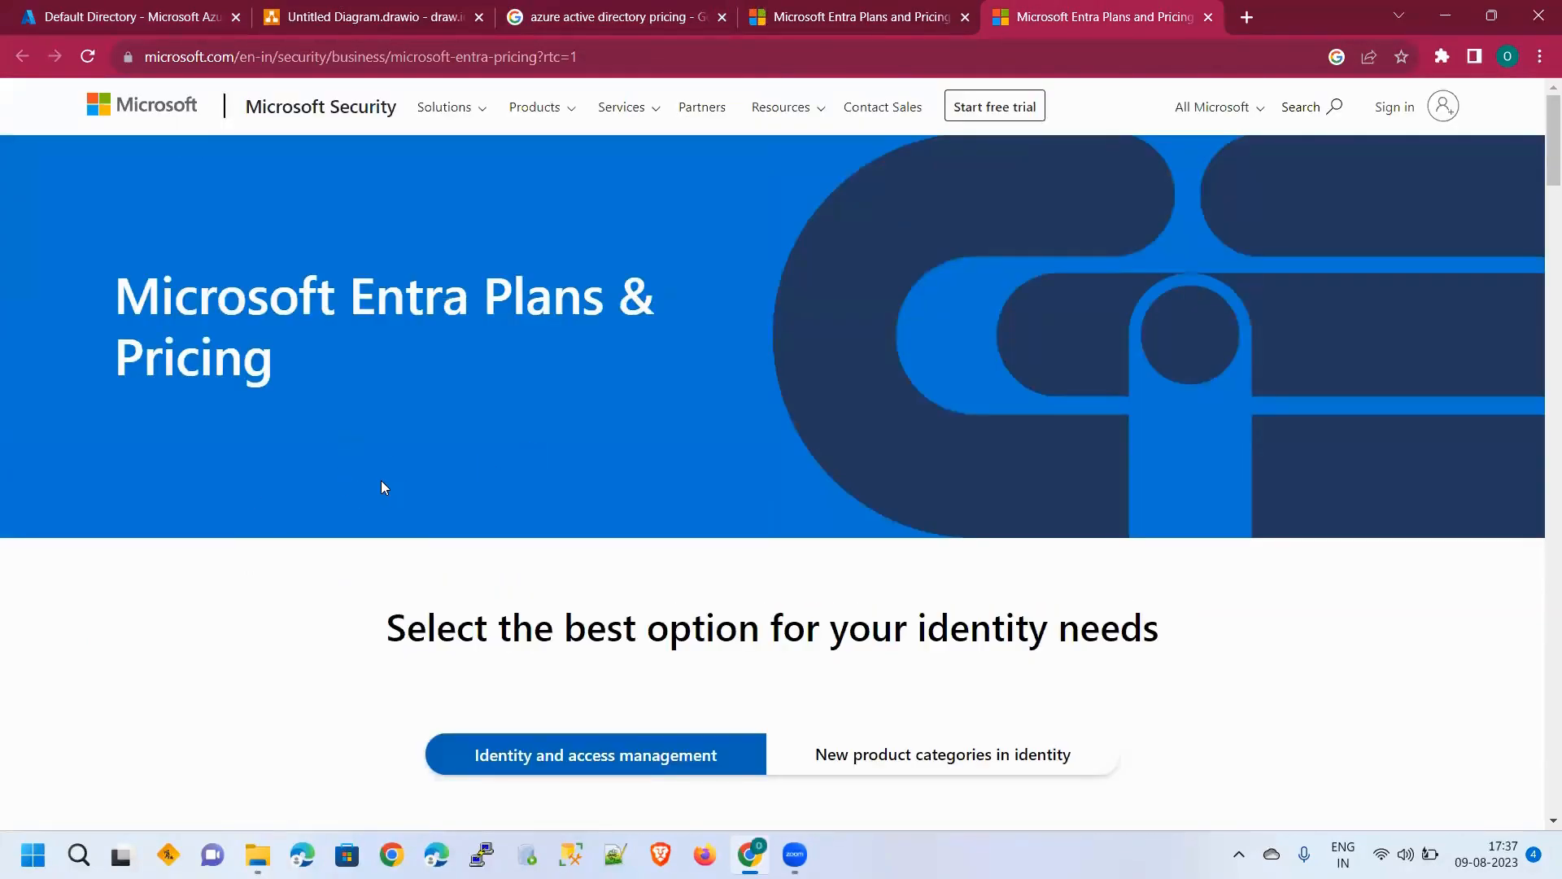
pyautogui.scroll(-3, 517, 432)
pyautogui.scroll(3, 517, 431)
pyautogui.moveTo(346, 301); pyautogui.dragTo(471, 306)
# Review the Free, P1 (₹470), P2 (₹705) and Governance (₹550) plans and authentication feature table
pyautogui.scroll(-3, 480, 382)
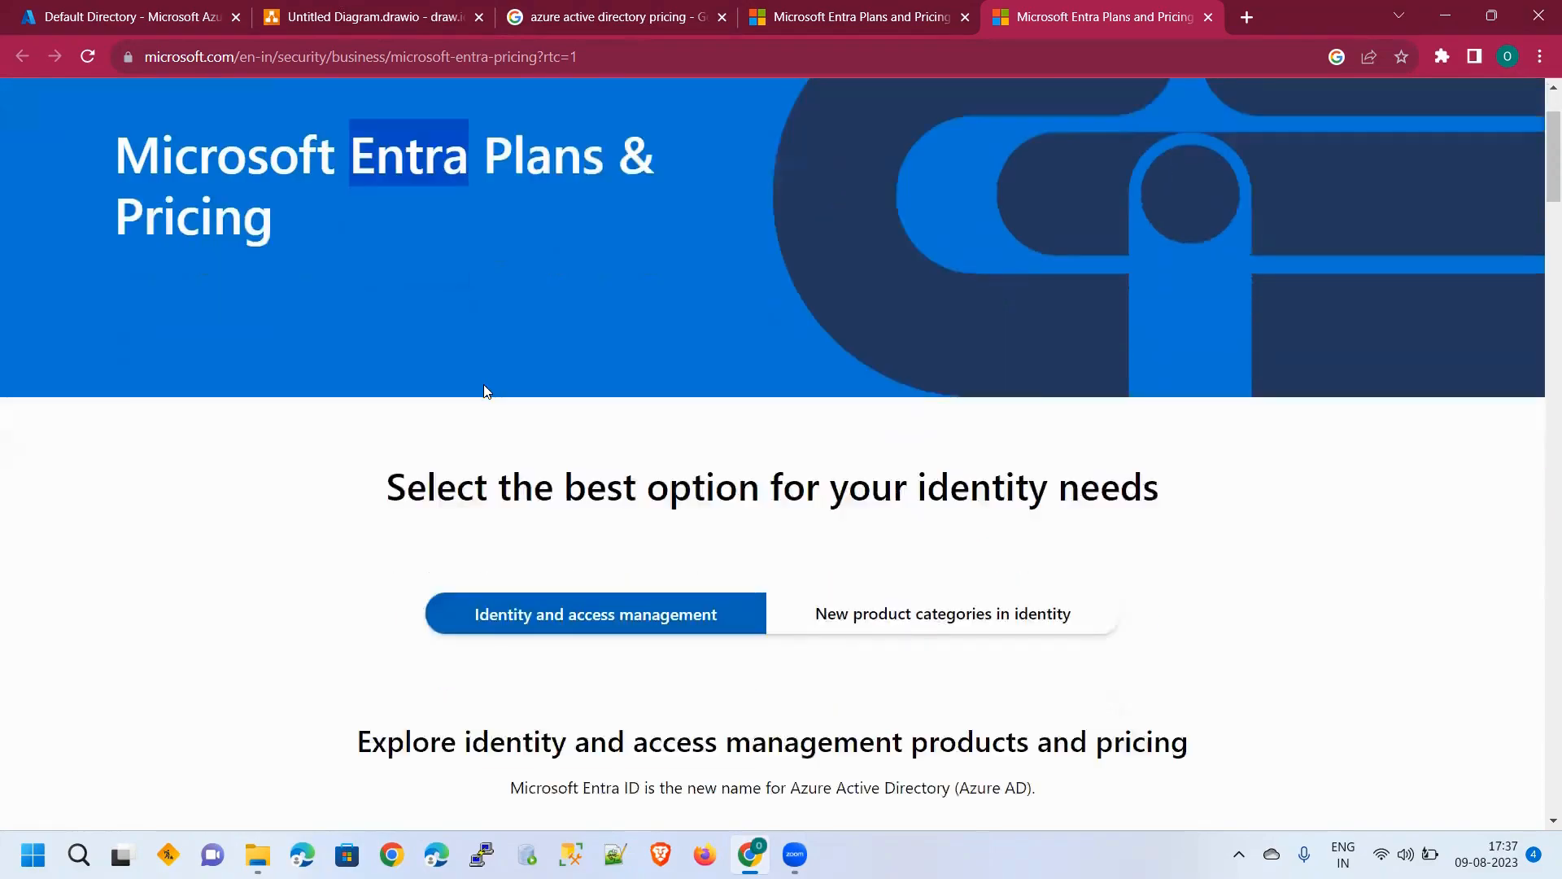
pyautogui.scroll(3, 484, 384)
pyautogui.scroll(-3, 483, 385)
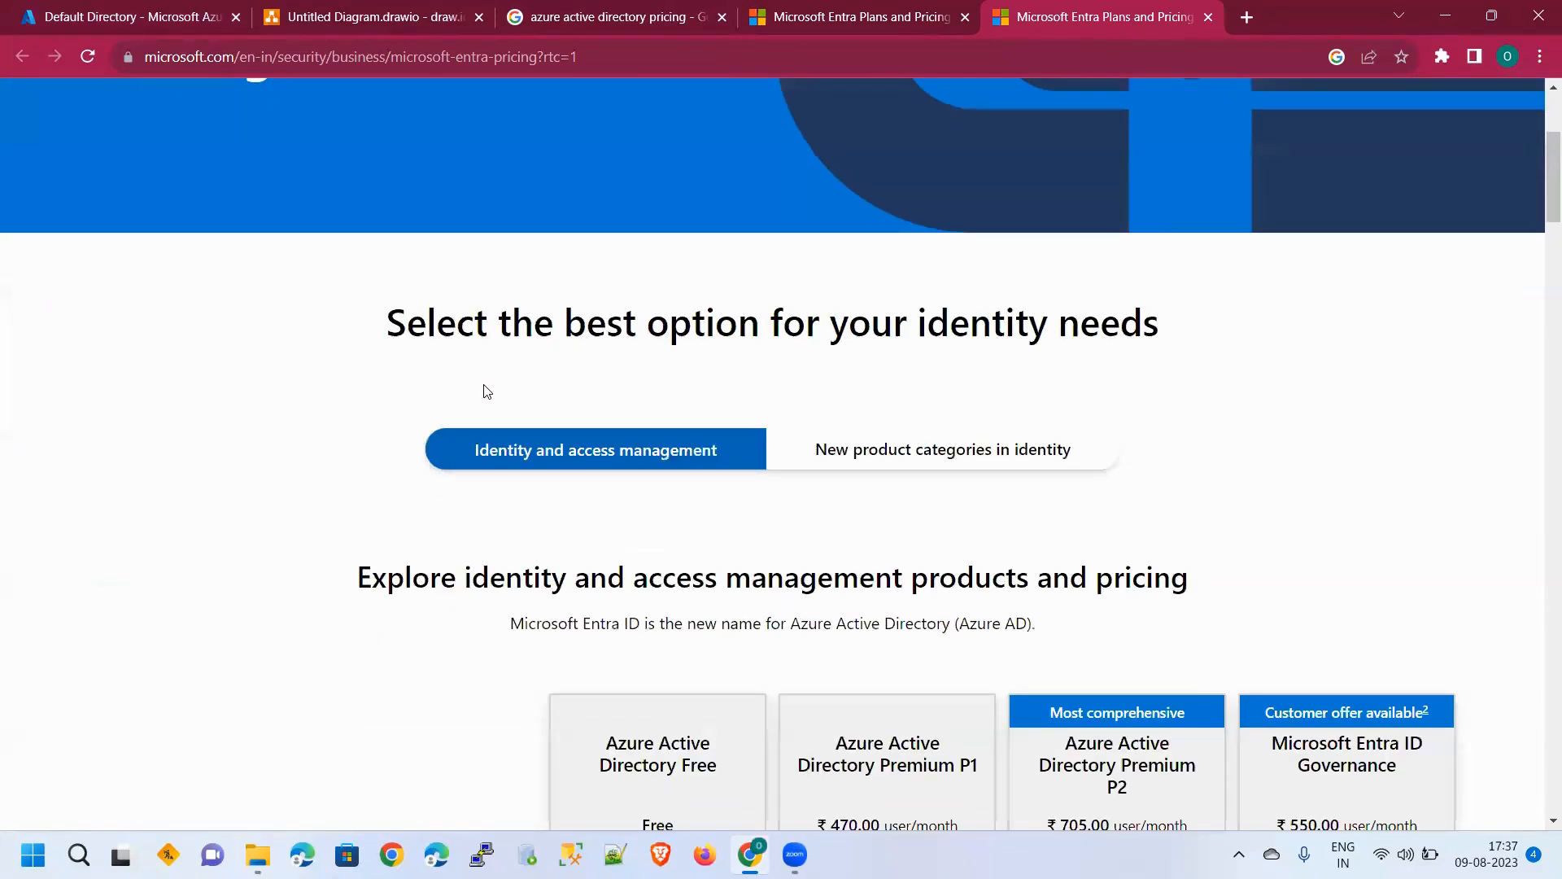
pyautogui.scroll(3, 490, 392)
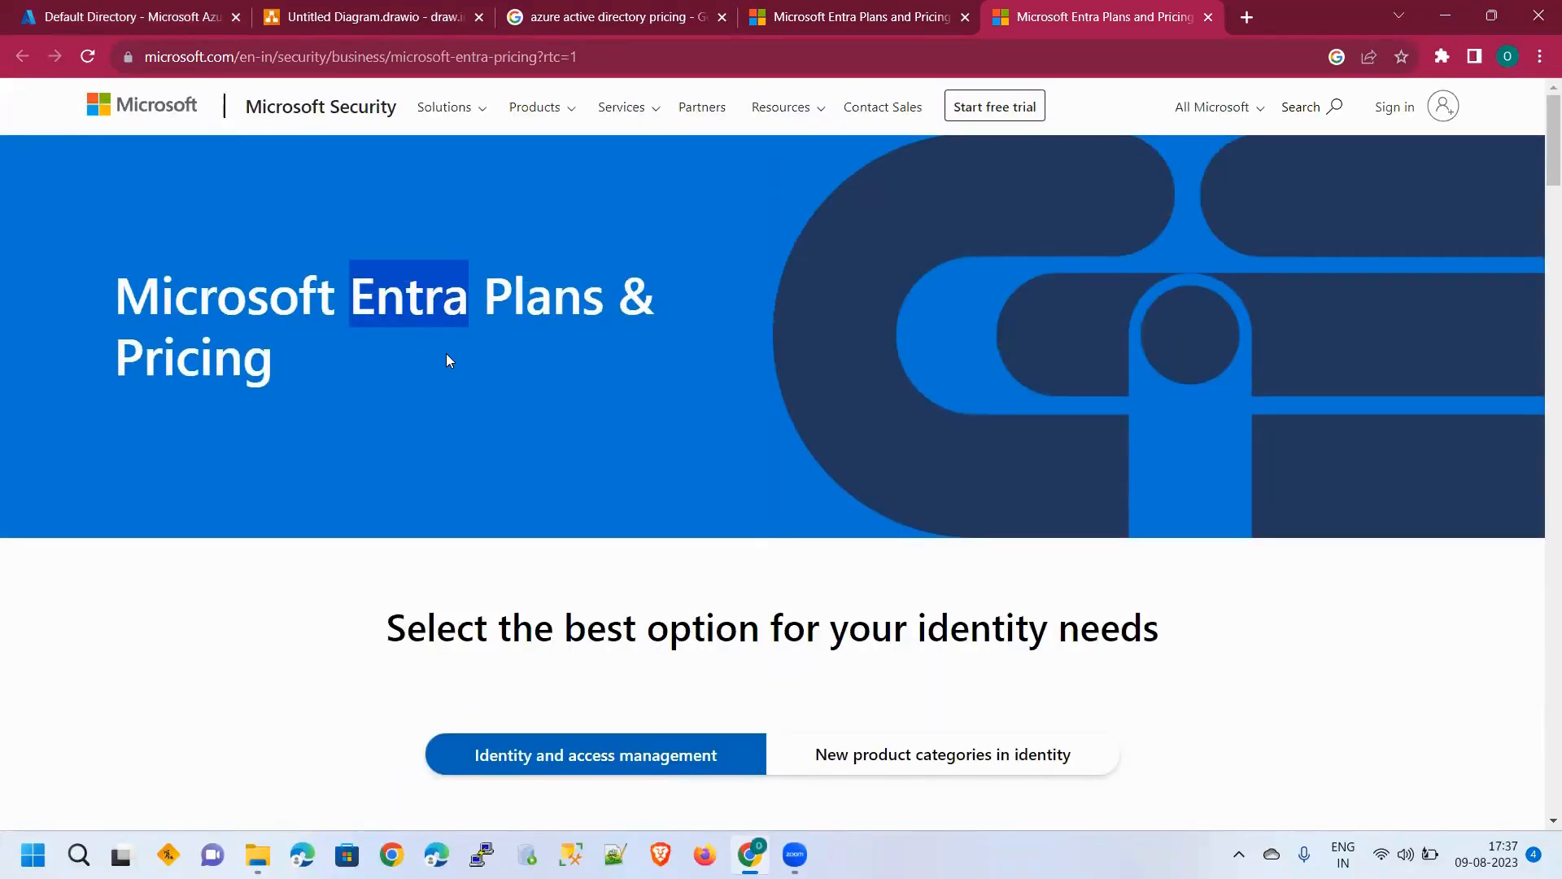
pyautogui.scroll(-1, 569, 362)
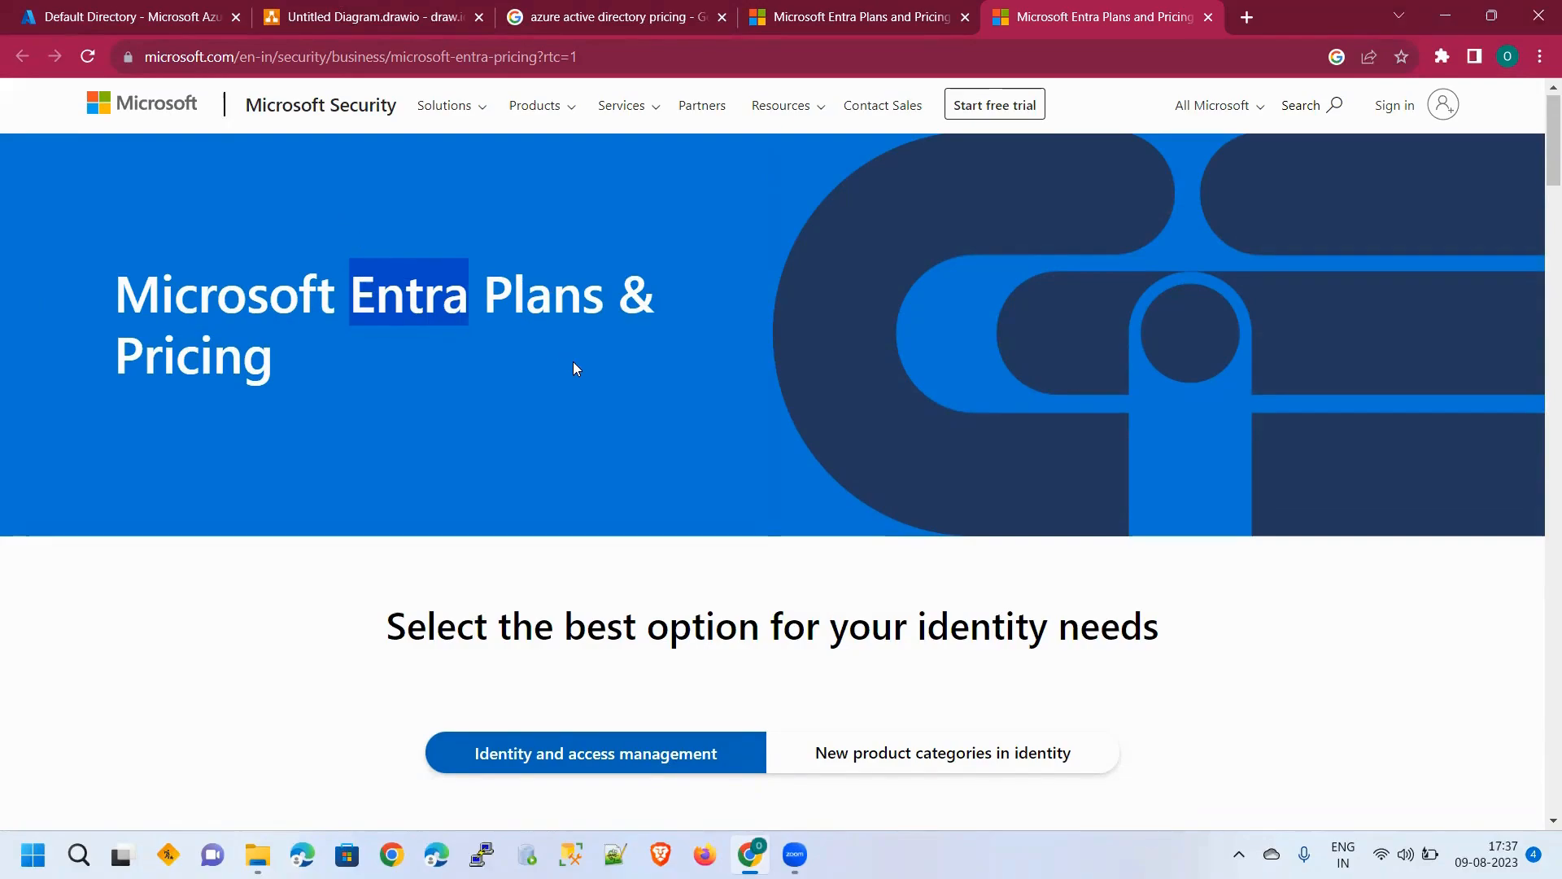
pyautogui.scroll(-5, 325, 443)
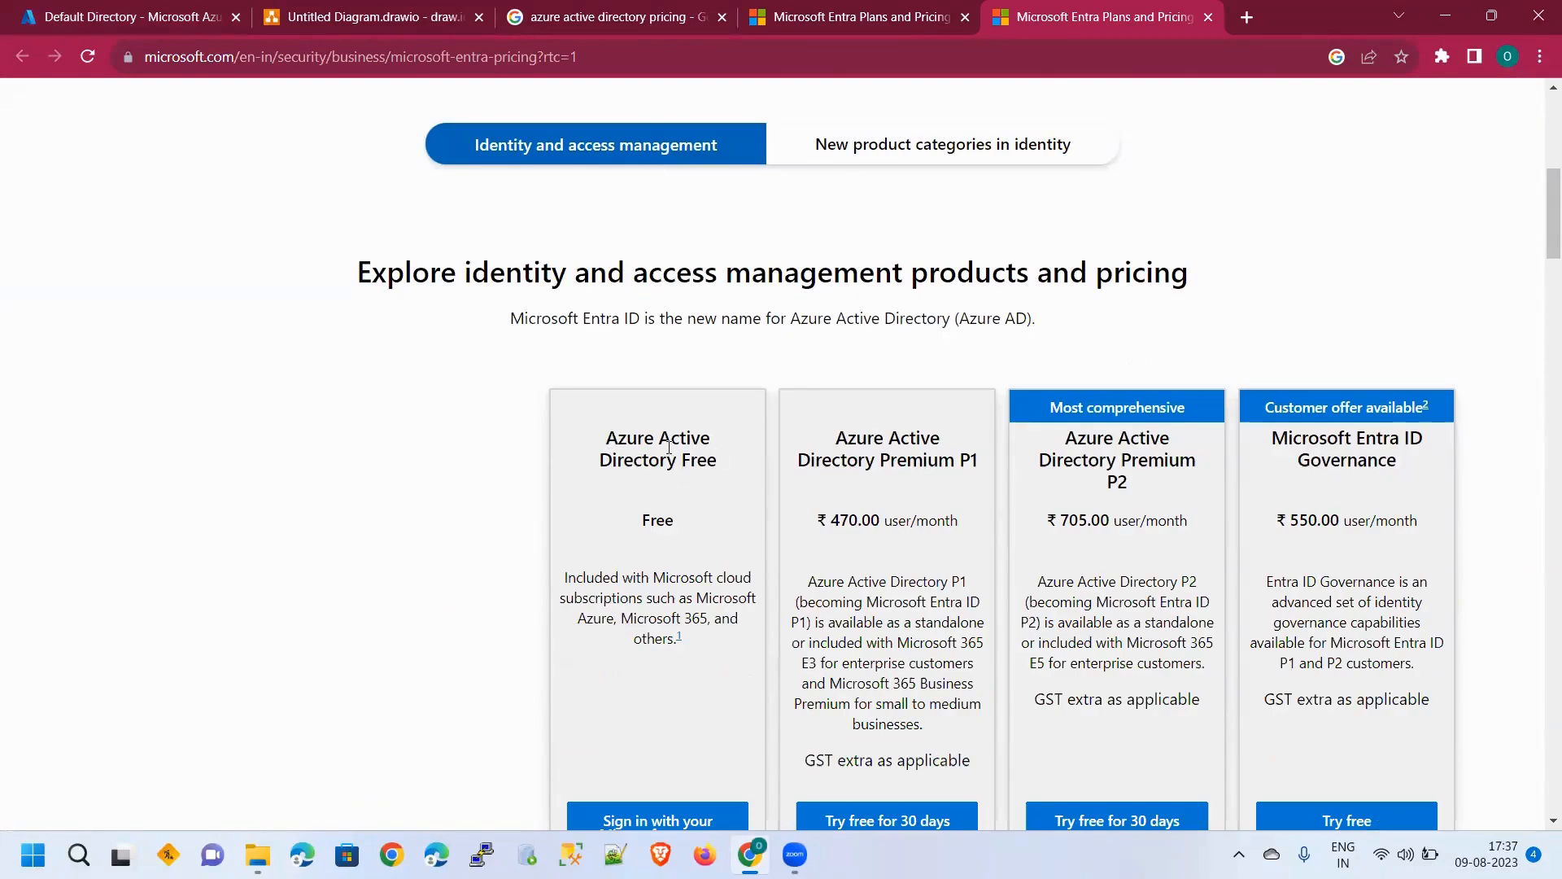
pyautogui.scroll(-2, 676, 467)
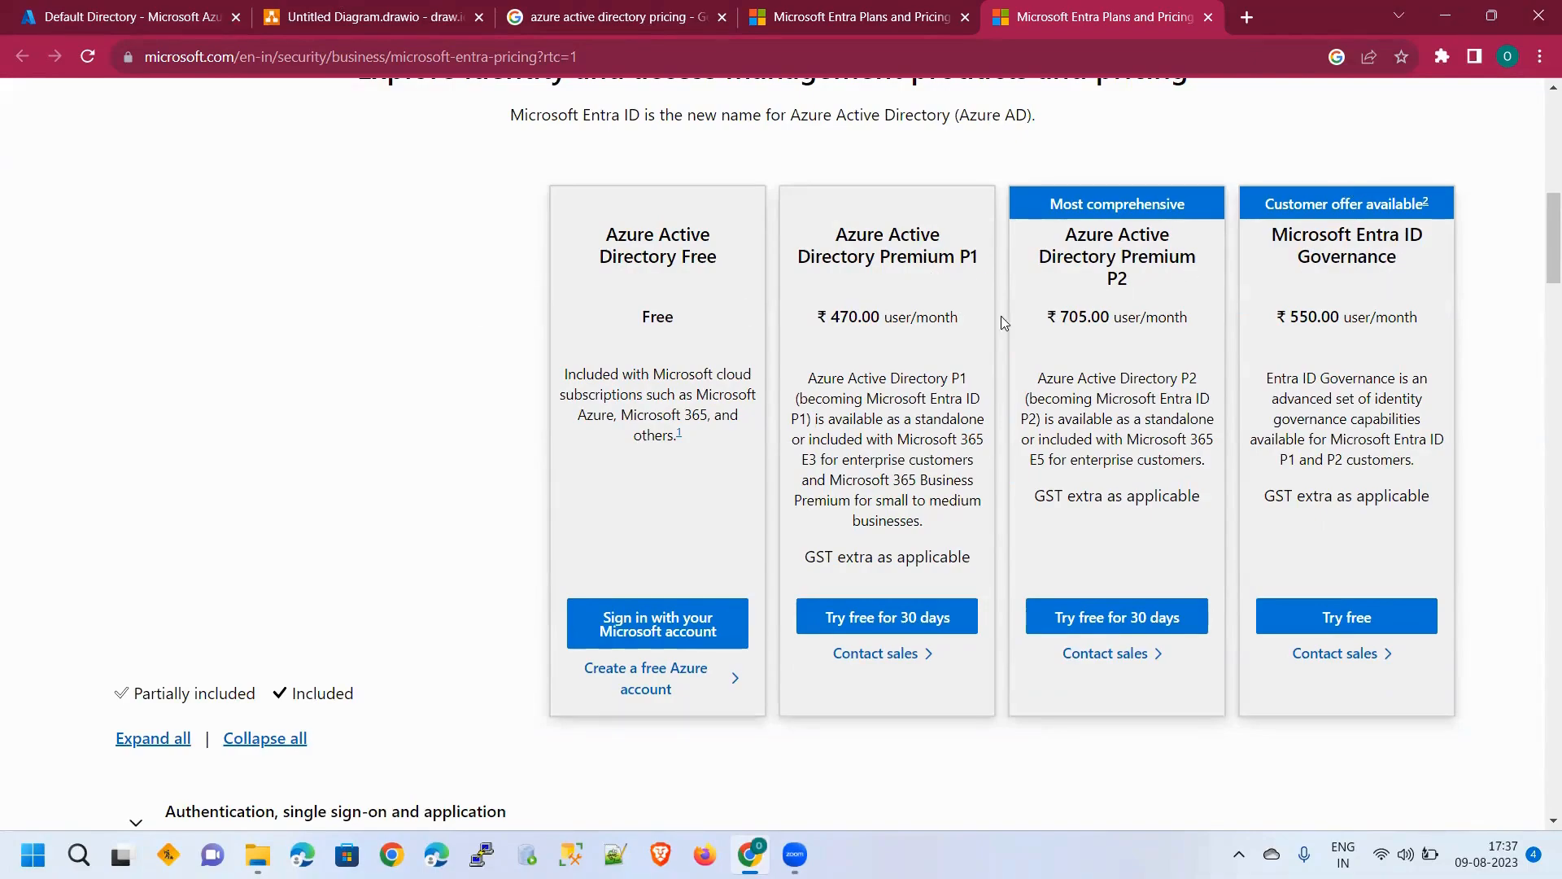
pyautogui.scroll(2, 867, 358)
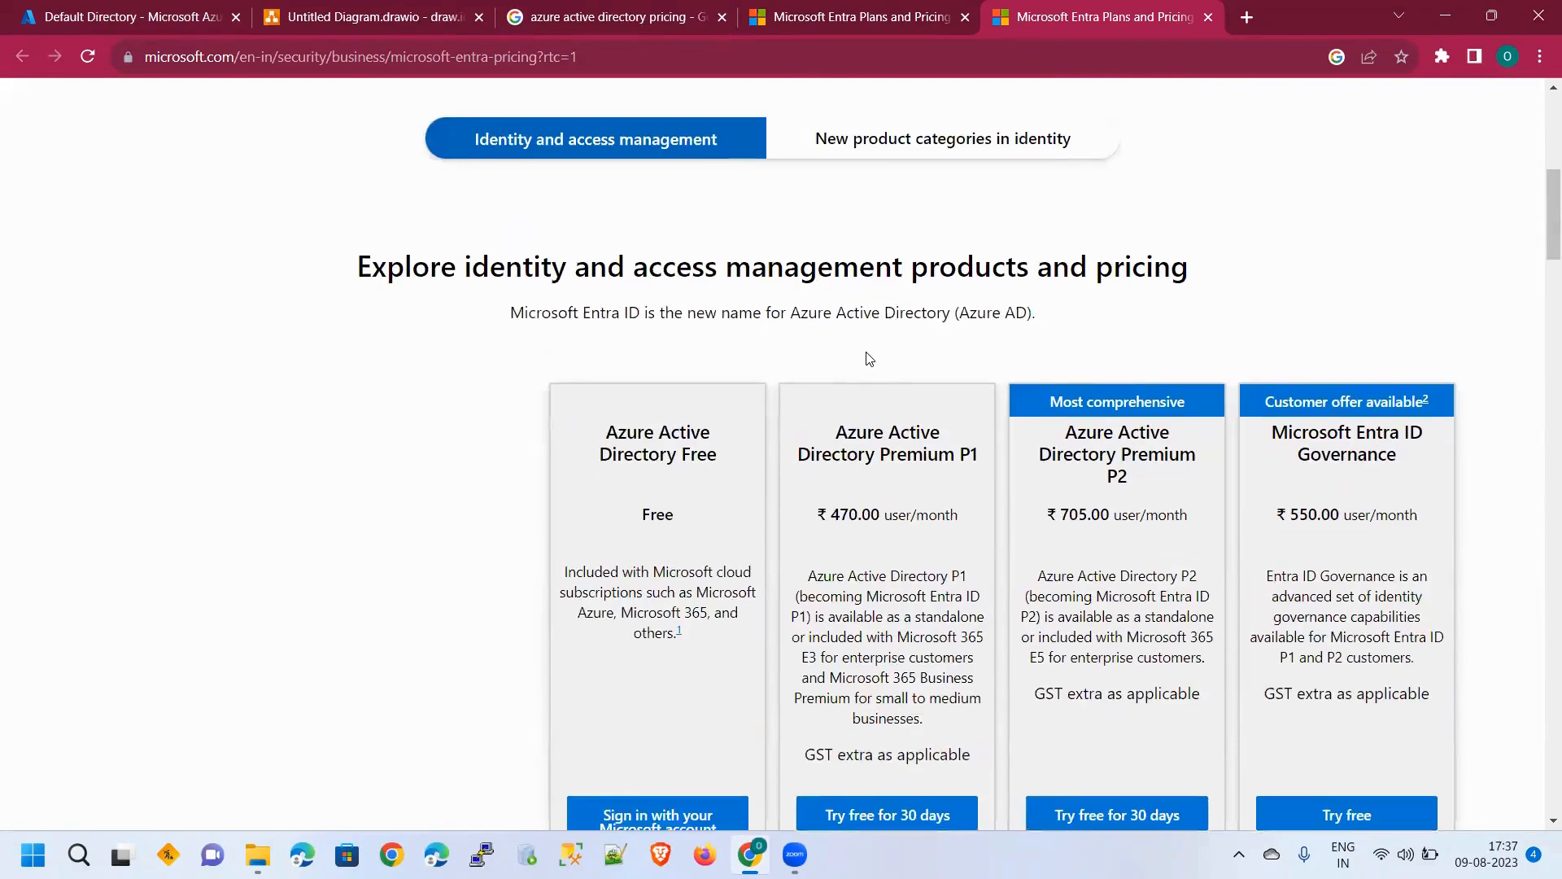
pyautogui.scroll(-1, 865, 356)
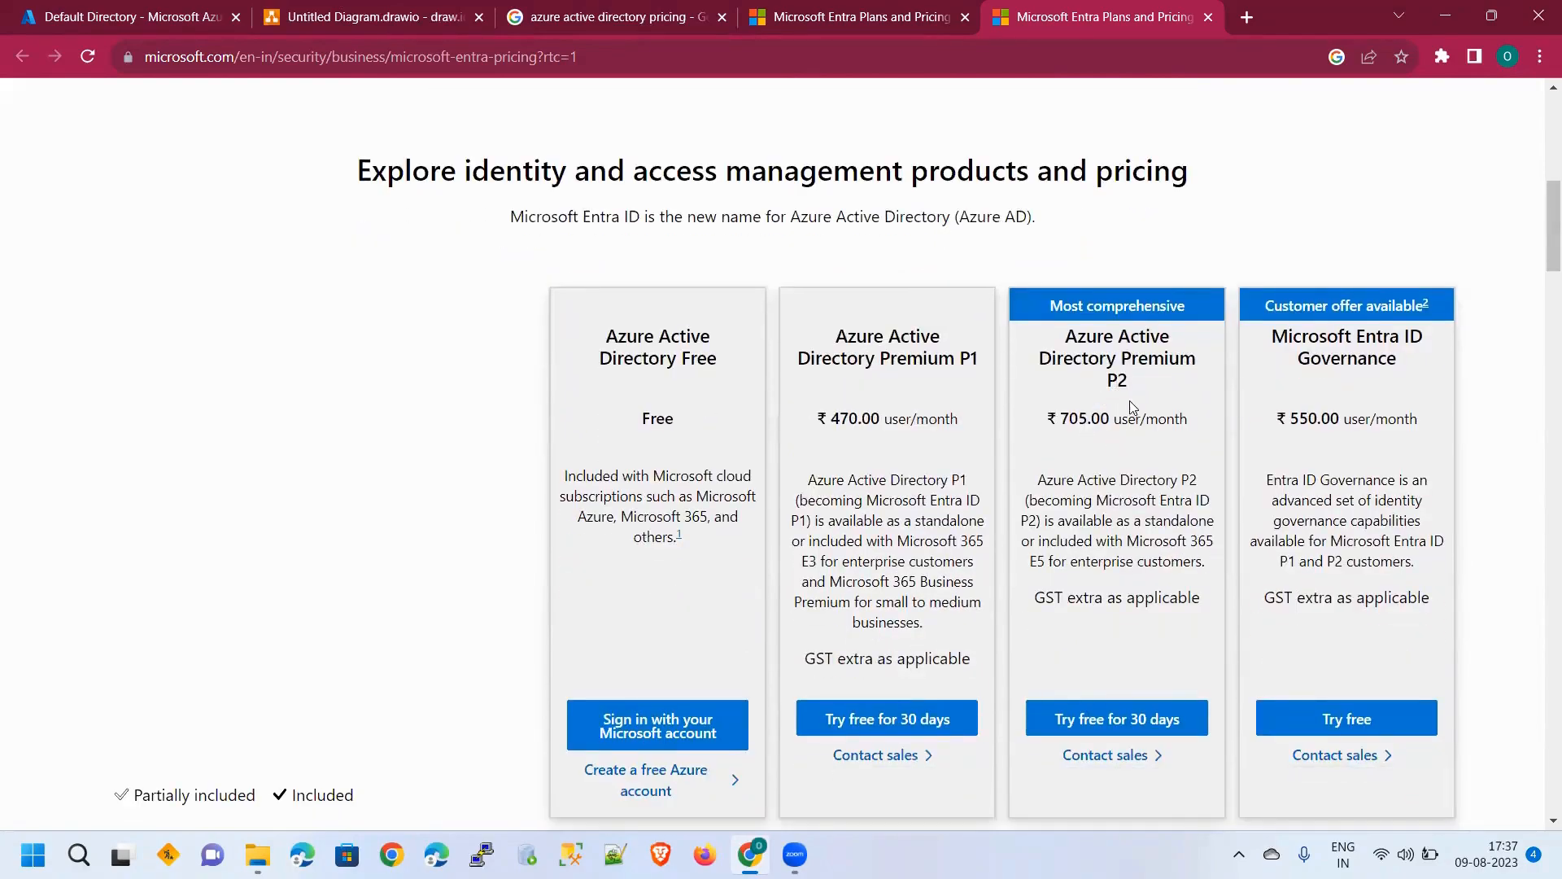
pyautogui.scroll(-6, 1063, 451)
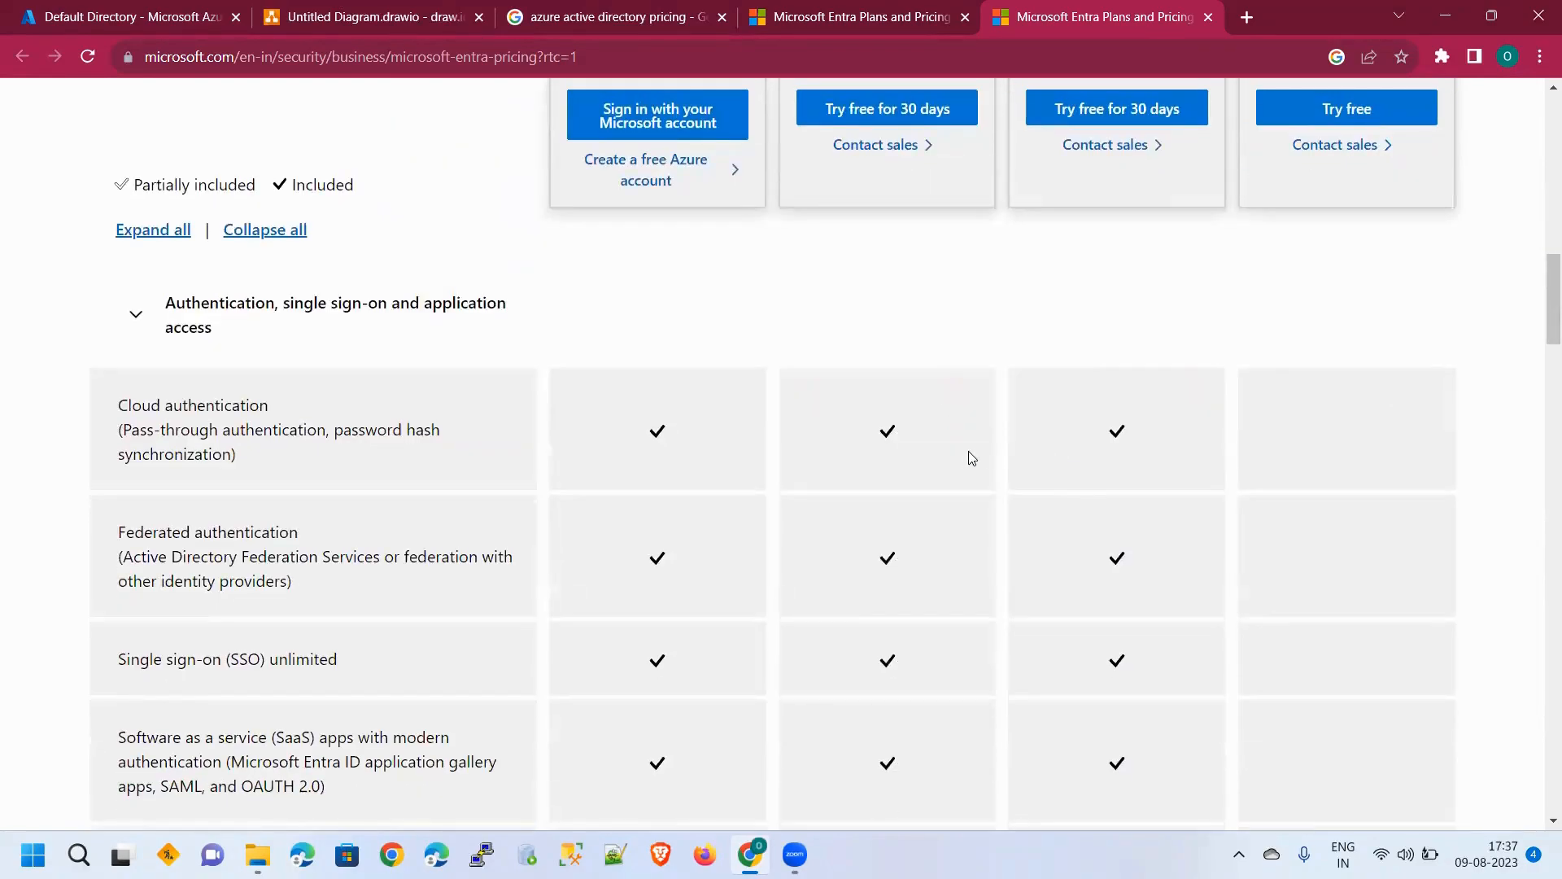
pyautogui.scroll(-2, 965, 454)
pyautogui.scroll(2, 956, 452)
# Collapse the Authentication, single sign-on and application access row in the feature table
pyautogui.click(134, 315)
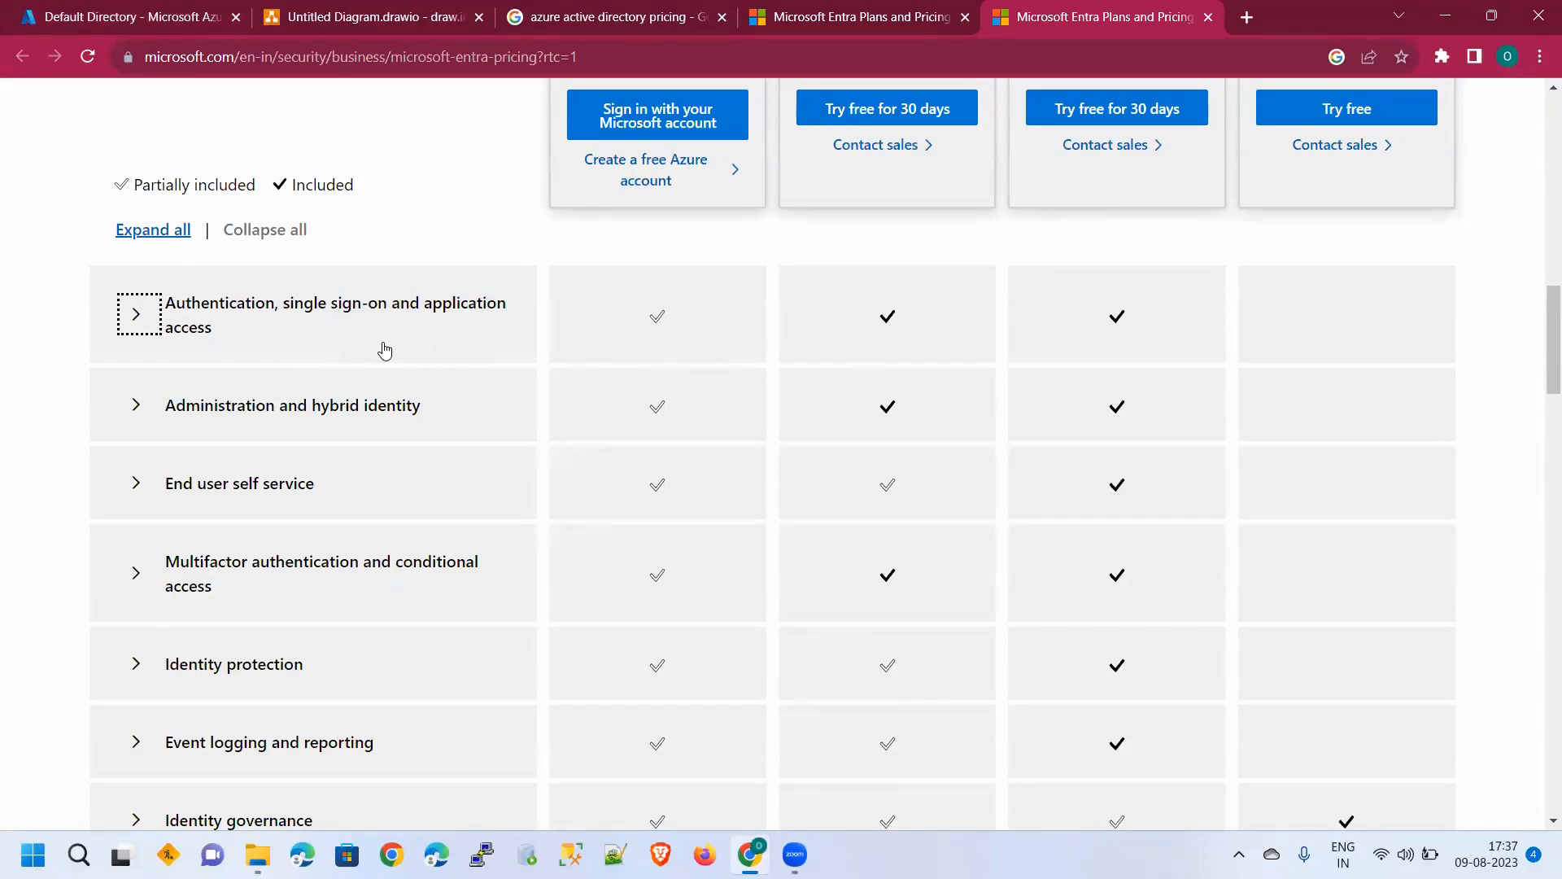
pyautogui.scroll(7, 724, 343)
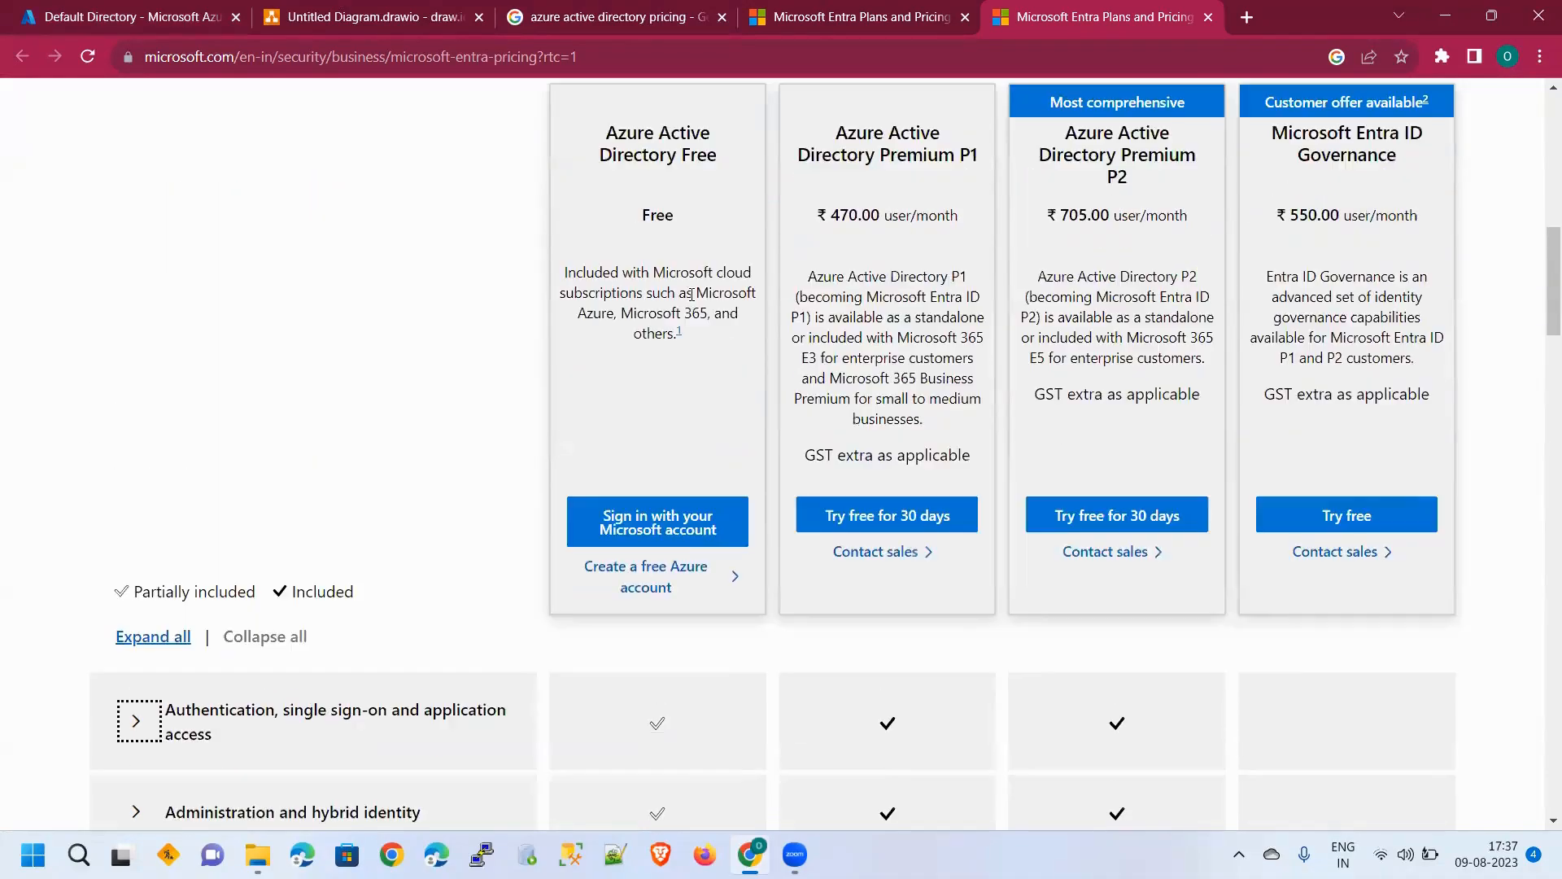
pyautogui.scroll(-5, 692, 384)
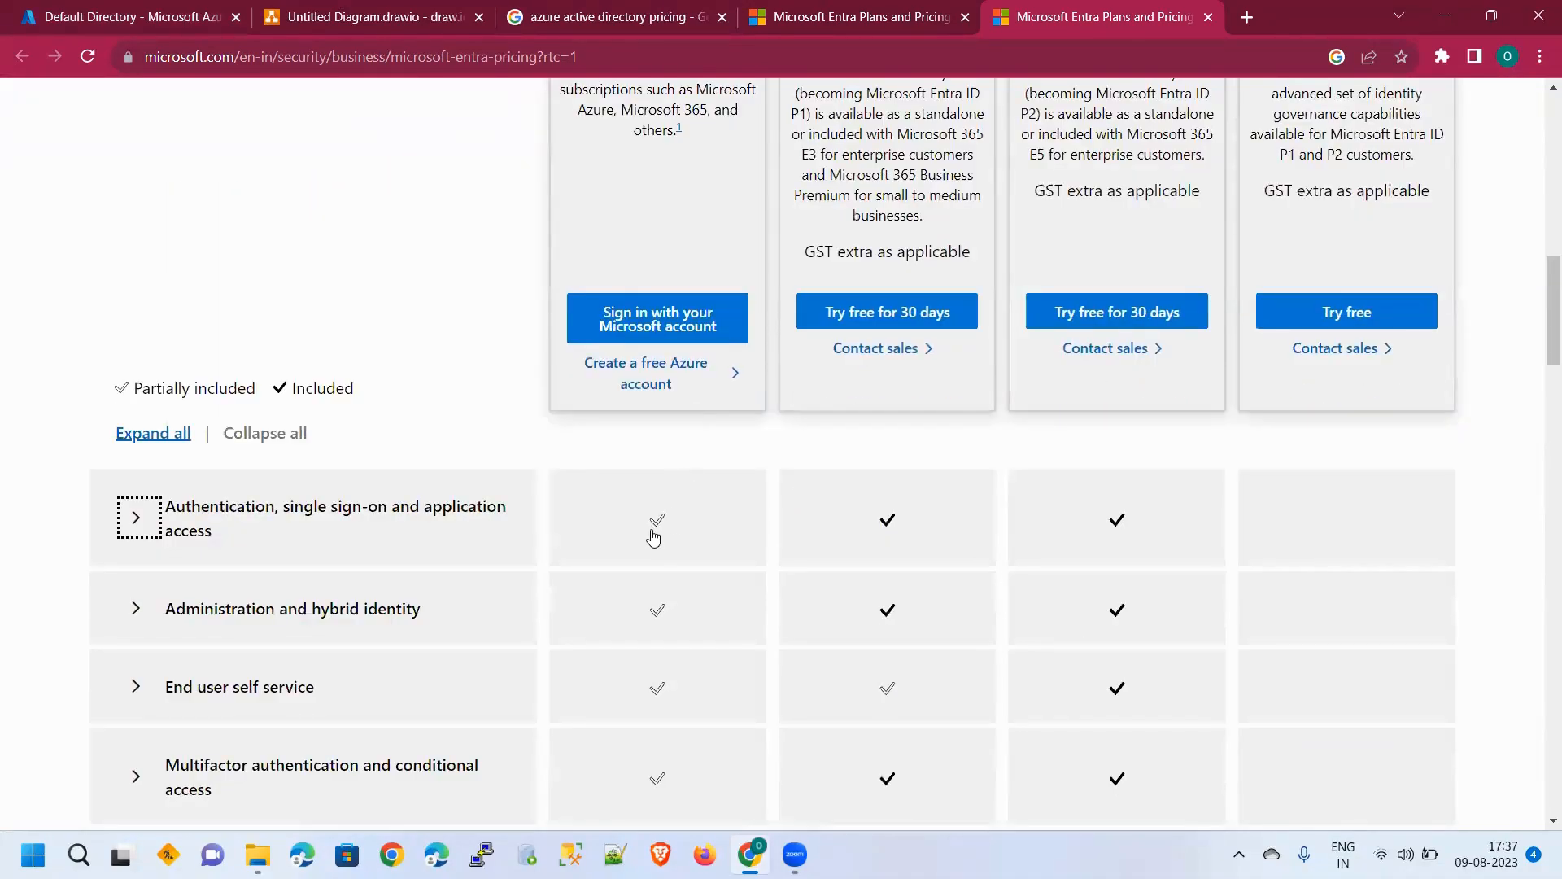
pyautogui.scroll(3, 923, 380)
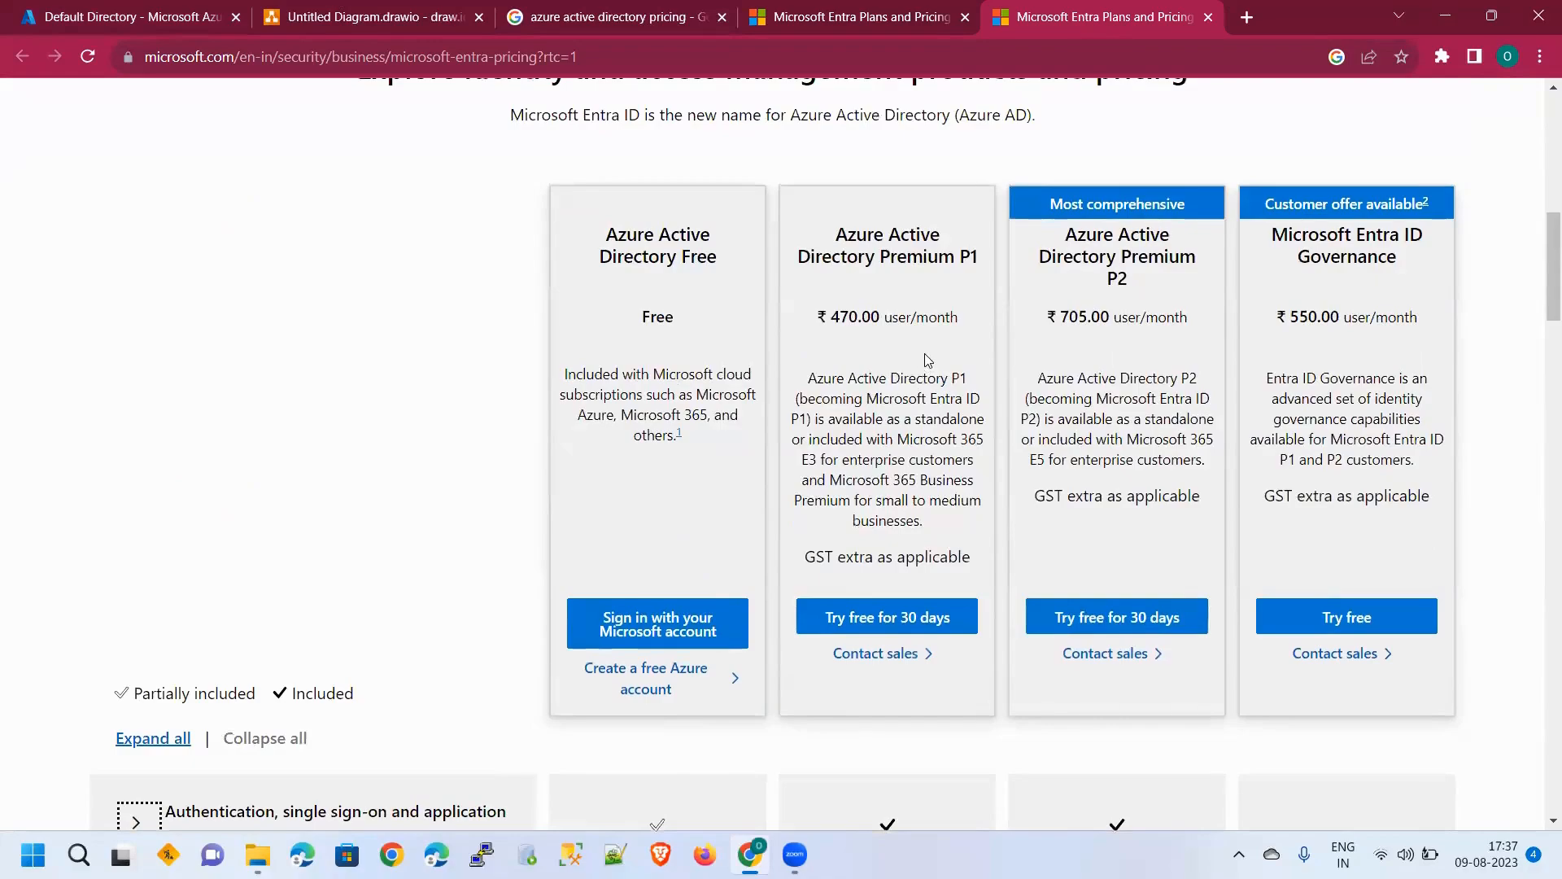
pyautogui.scroll(-3, 952, 530)
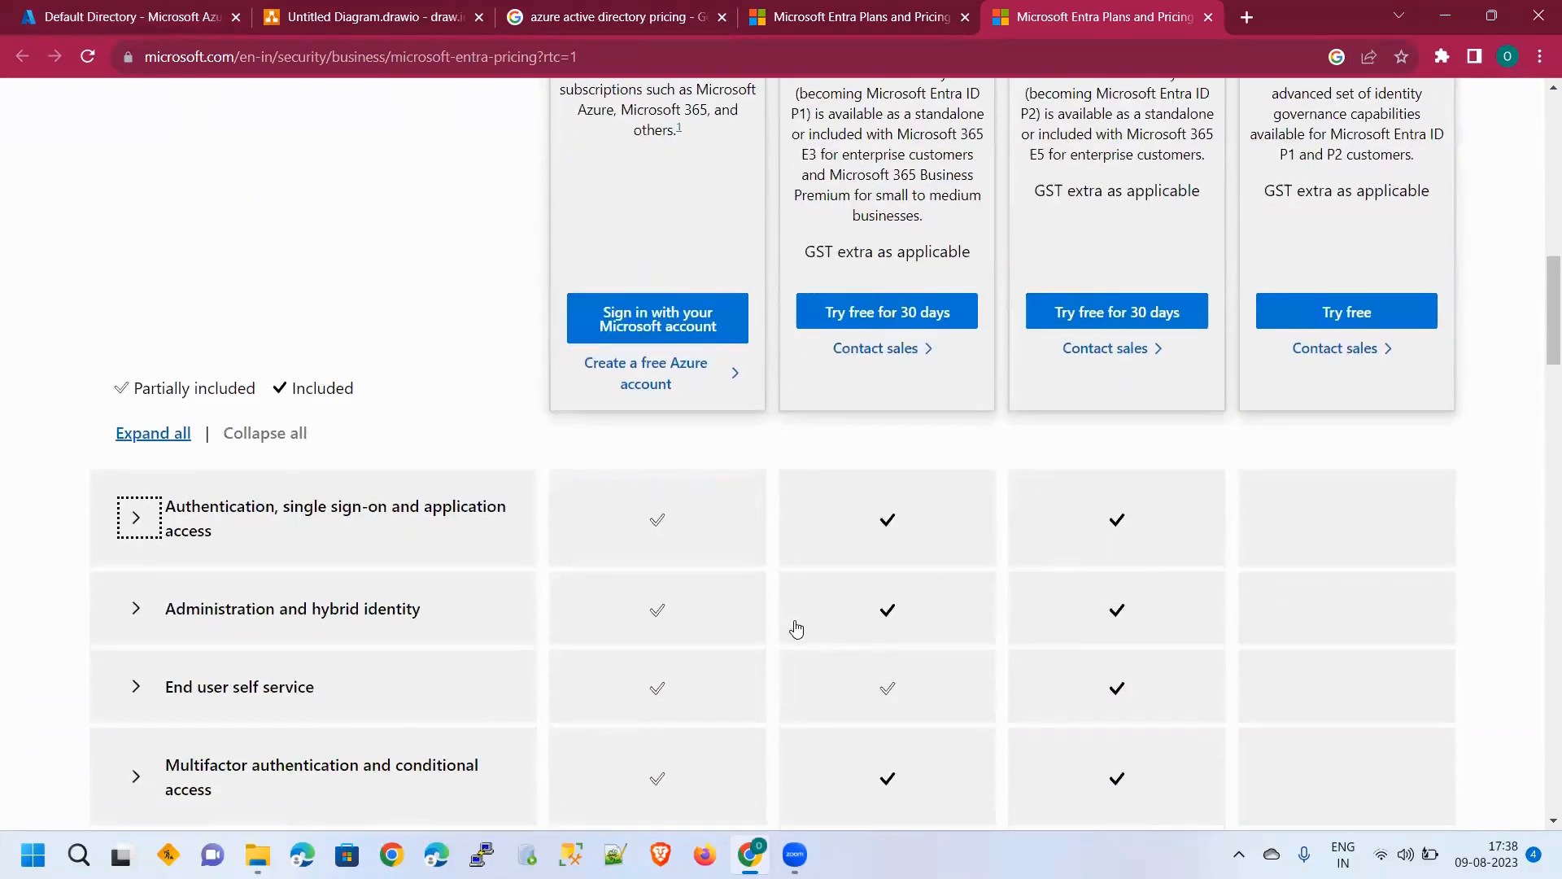
pyautogui.scroll(-2, 707, 631)
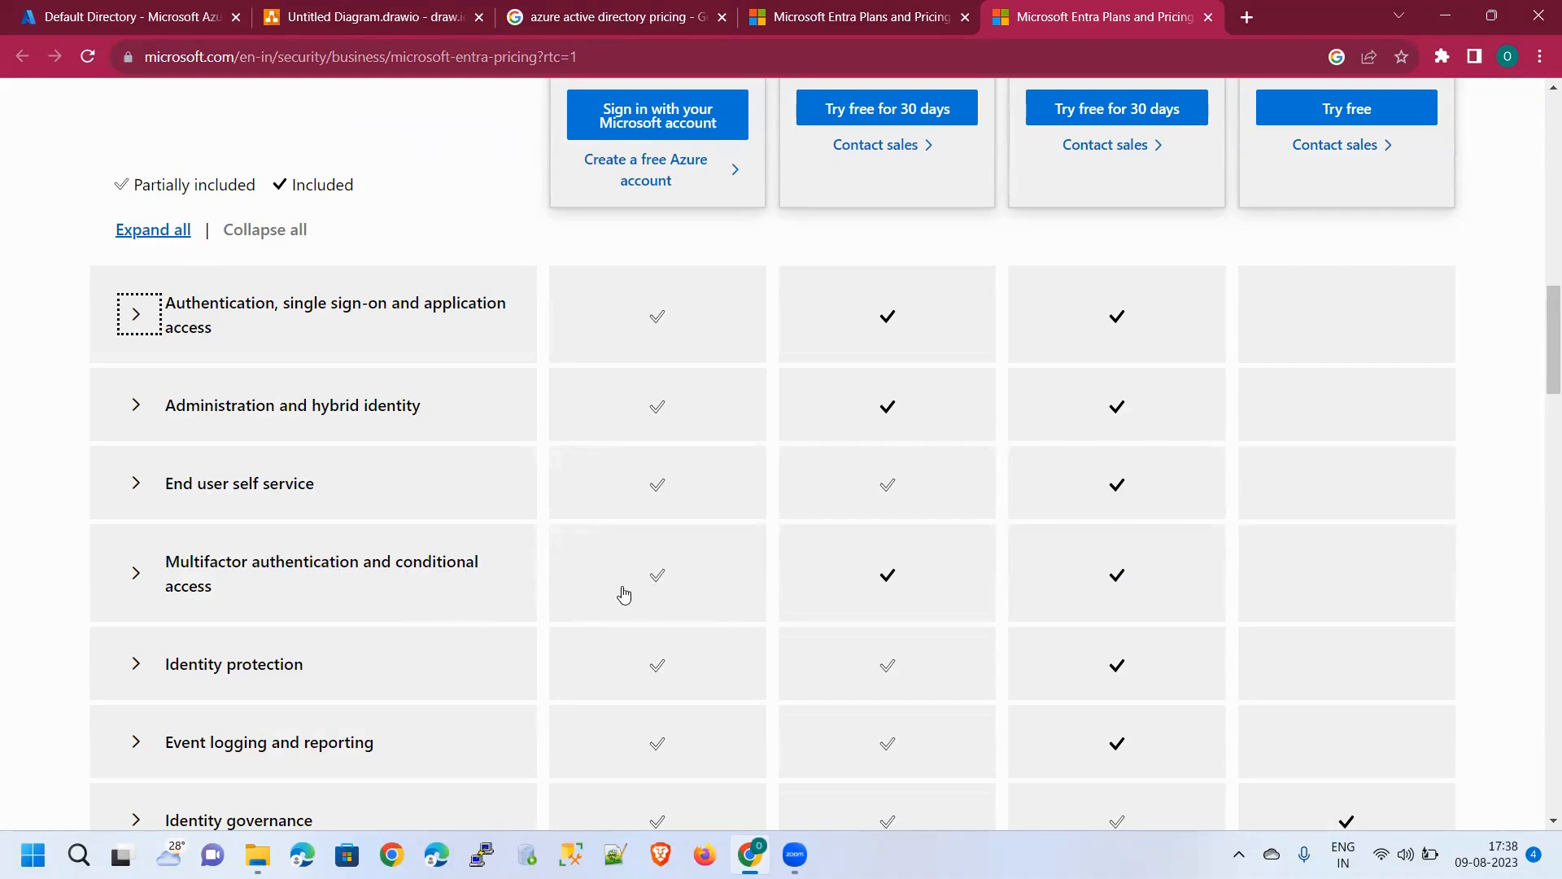
# Compare feature categories: P2 fully covers identity protection and event logging; Governance covers identity governance
pyautogui.scroll(3, 655, 585)
pyautogui.scroll(4, 651, 334)
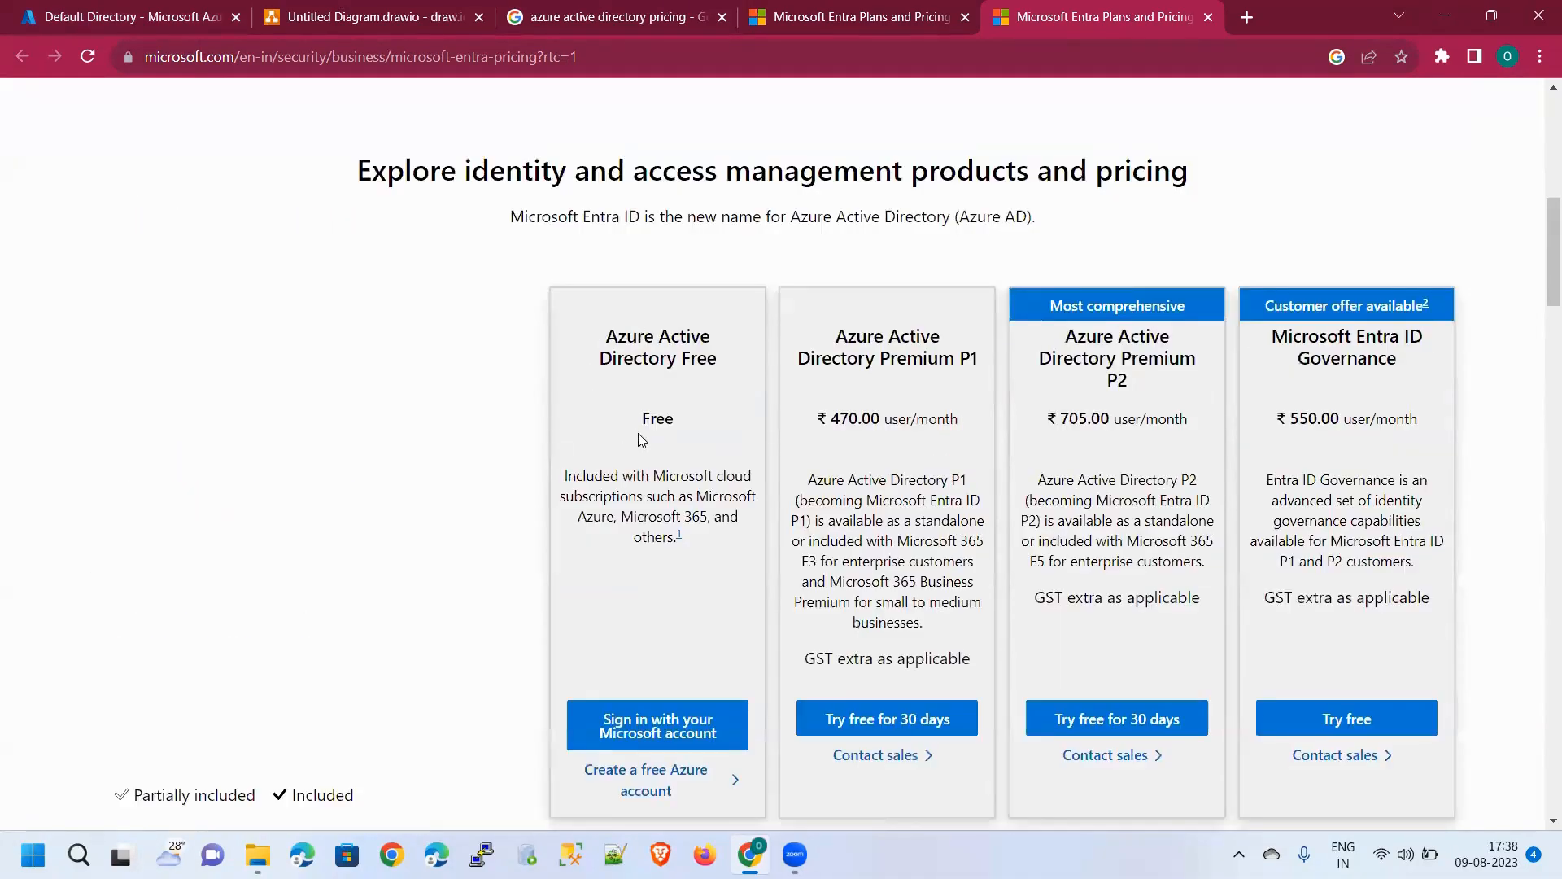
pyautogui.scroll(-4, 649, 456)
pyautogui.scroll(-3, 814, 569)
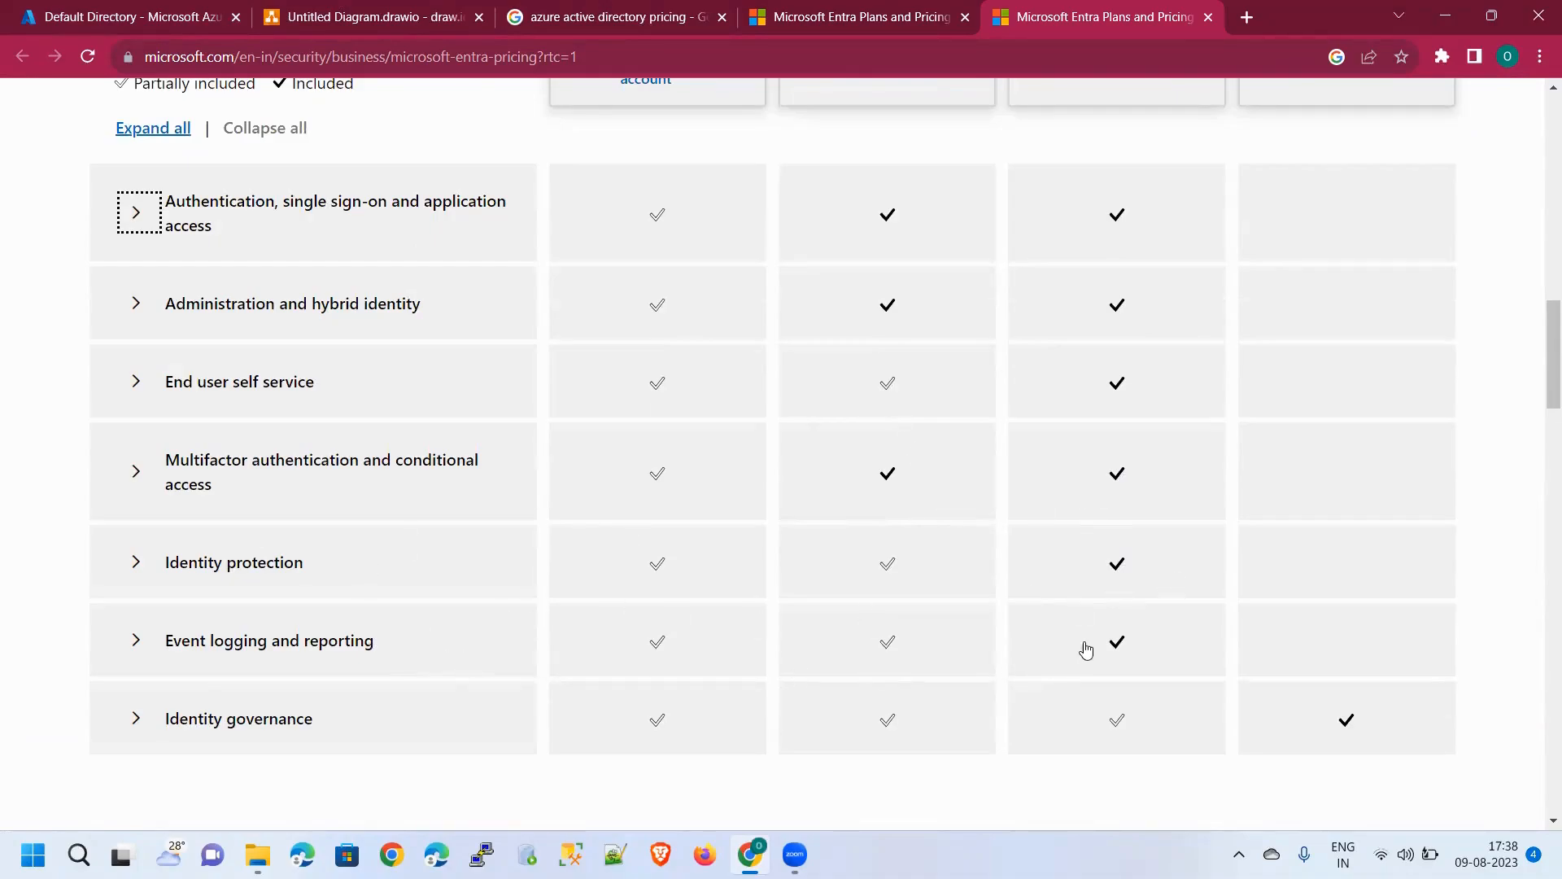
pyautogui.scroll(1, 971, 640)
pyautogui.scroll(6, 972, 642)
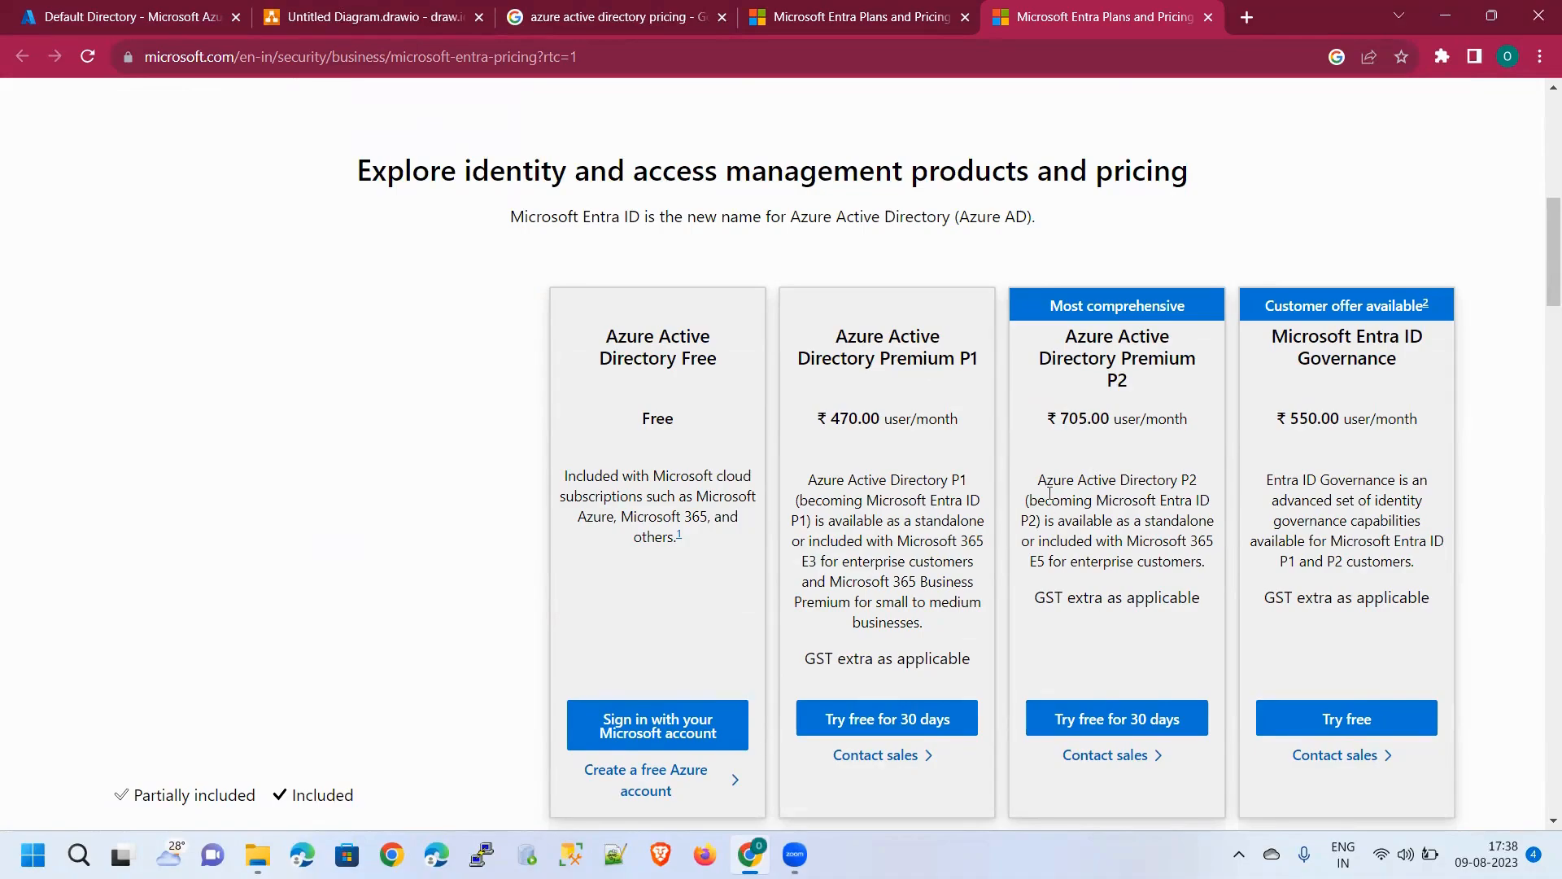
pyautogui.scroll(-10, 962, 480)
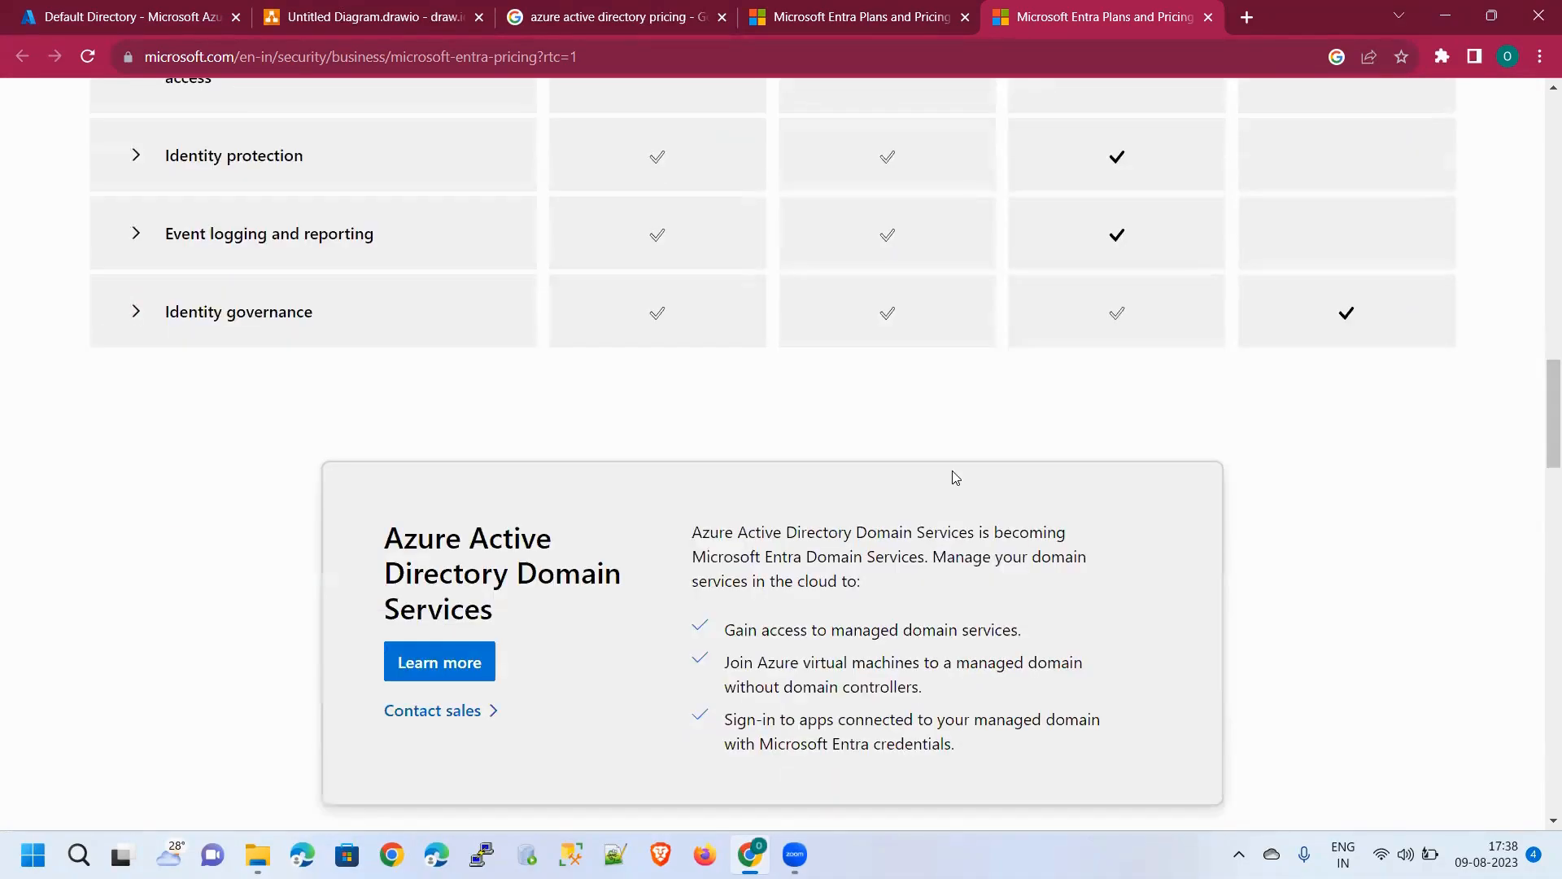
pyautogui.scroll(3, 951, 475)
pyautogui.scroll(3, 1015, 531)
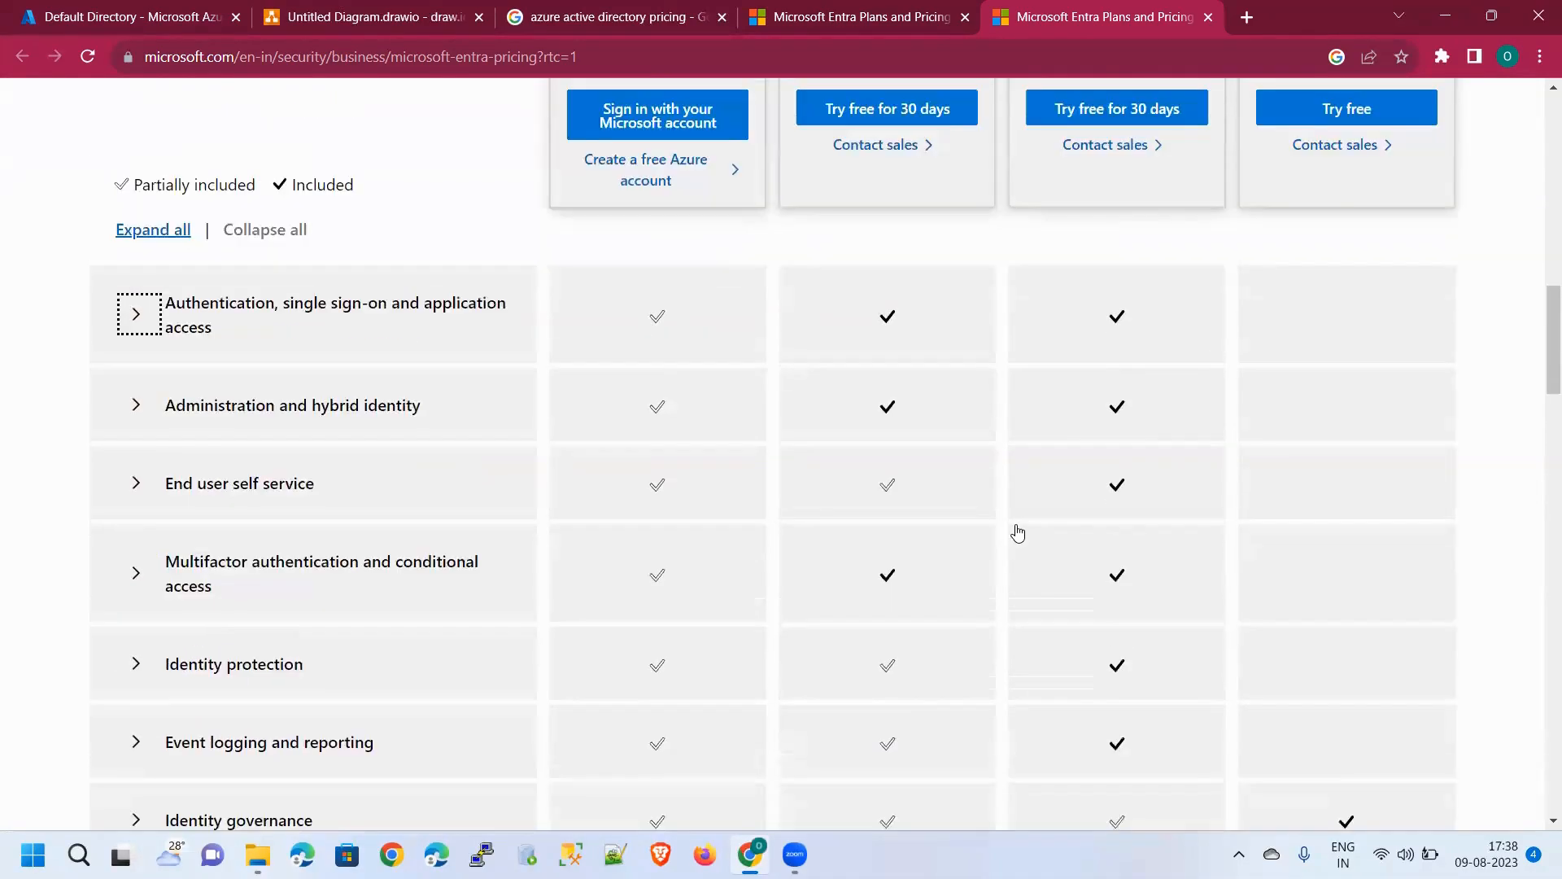
pyautogui.scroll(-3, 1017, 533)
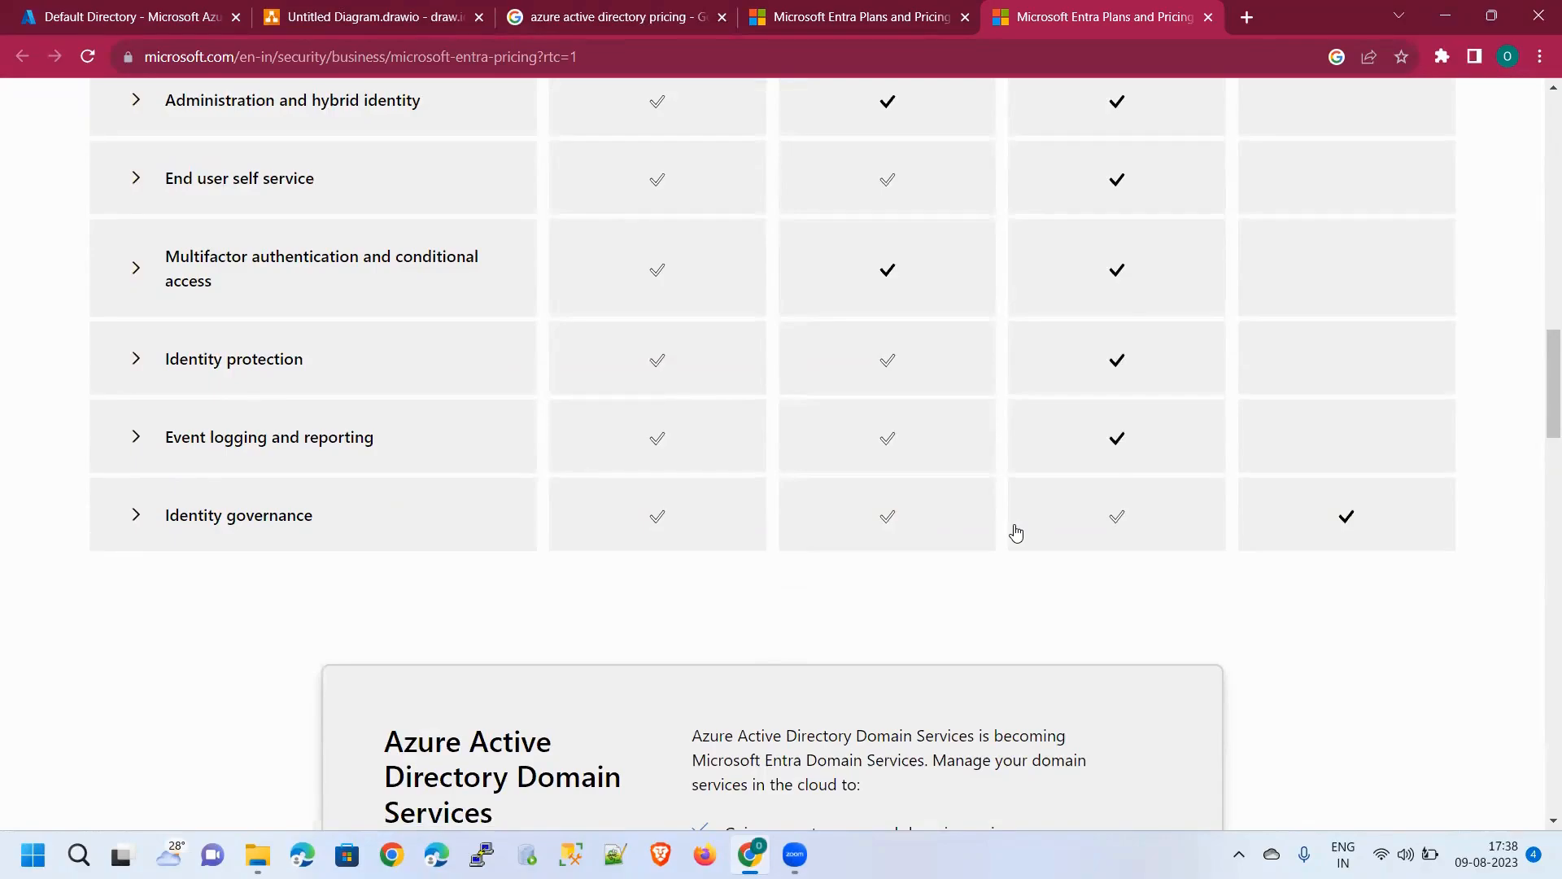
# Expand the Event logging and reporting features and compare them across plans
pyautogui.click(132, 441)
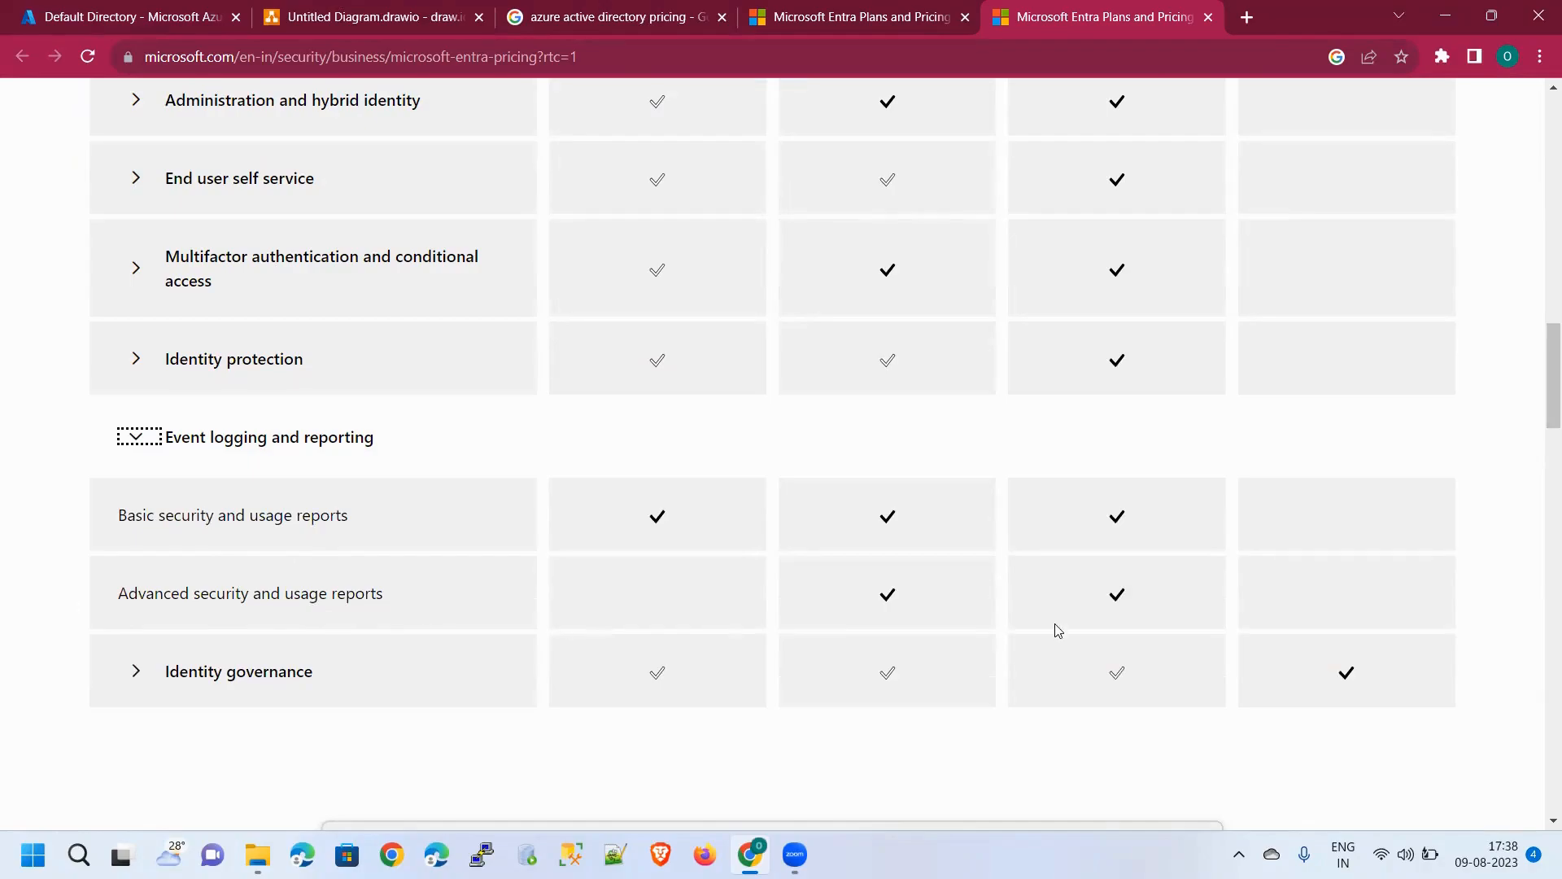
pyautogui.scroll(2, 976, 607)
pyautogui.scroll(-2, 1022, 614)
pyautogui.scroll(2, 895, 535)
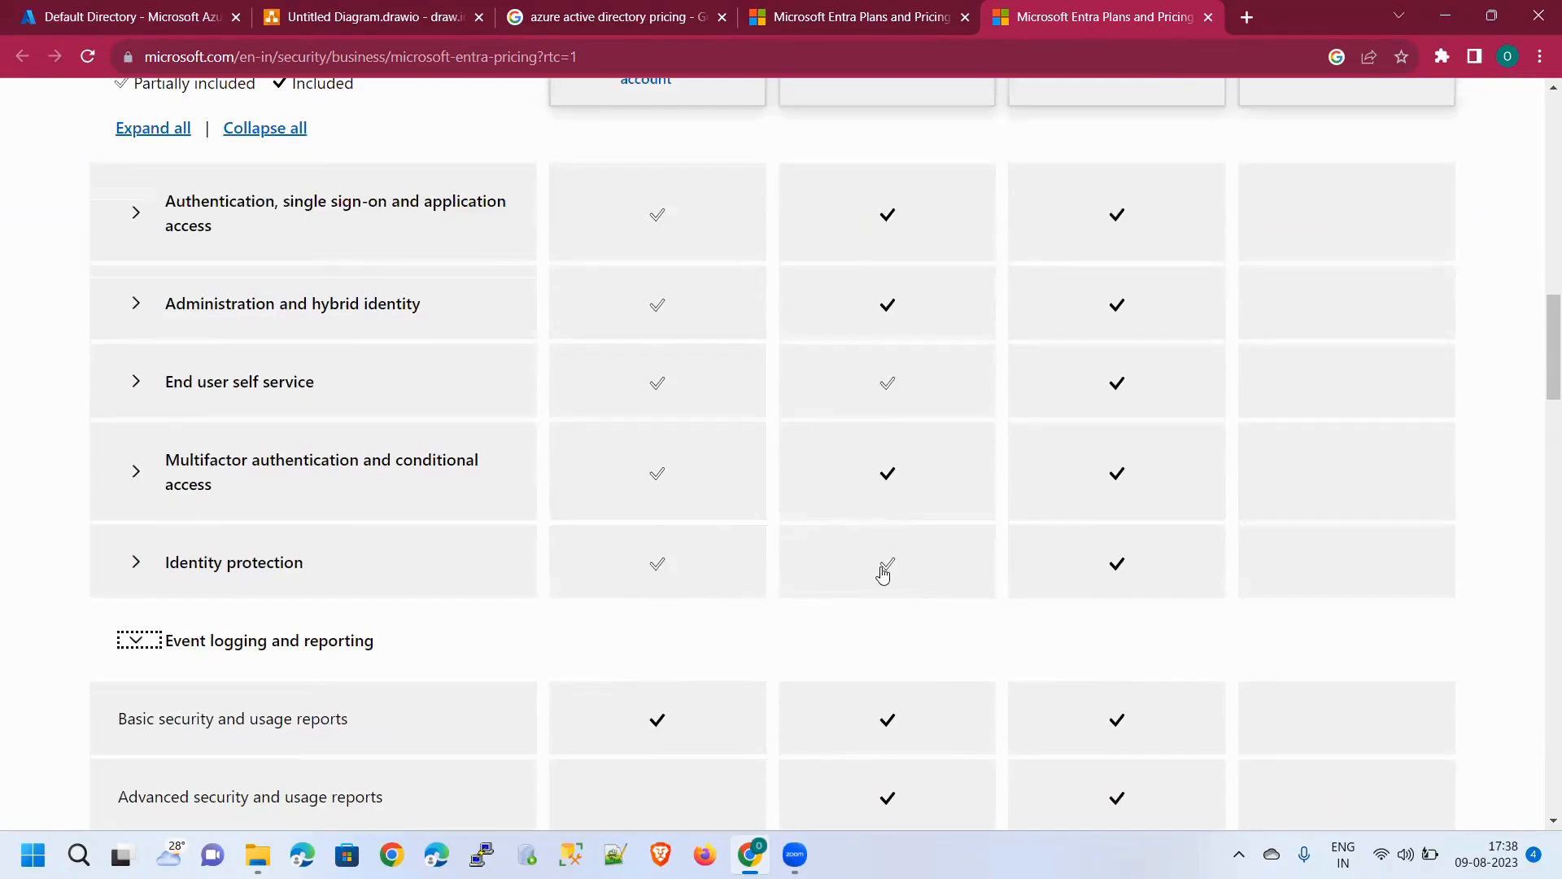
# Expand the Identity protection features, then scroll back up to the plan cards
pyautogui.click(140, 562)
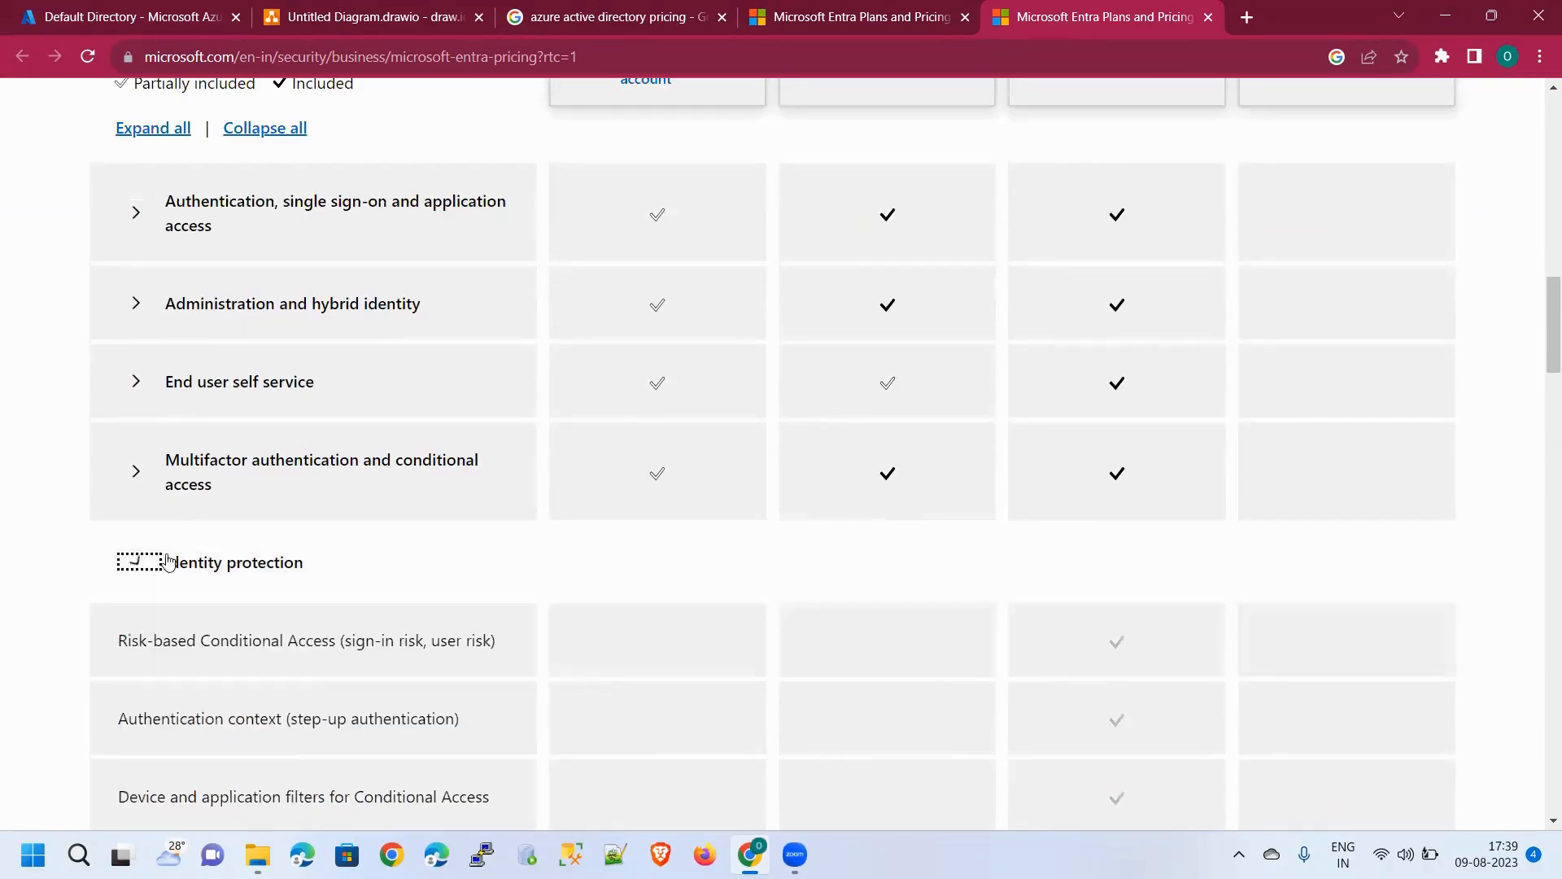
pyautogui.scroll(-3, 339, 547)
pyautogui.scroll(-2, 338, 546)
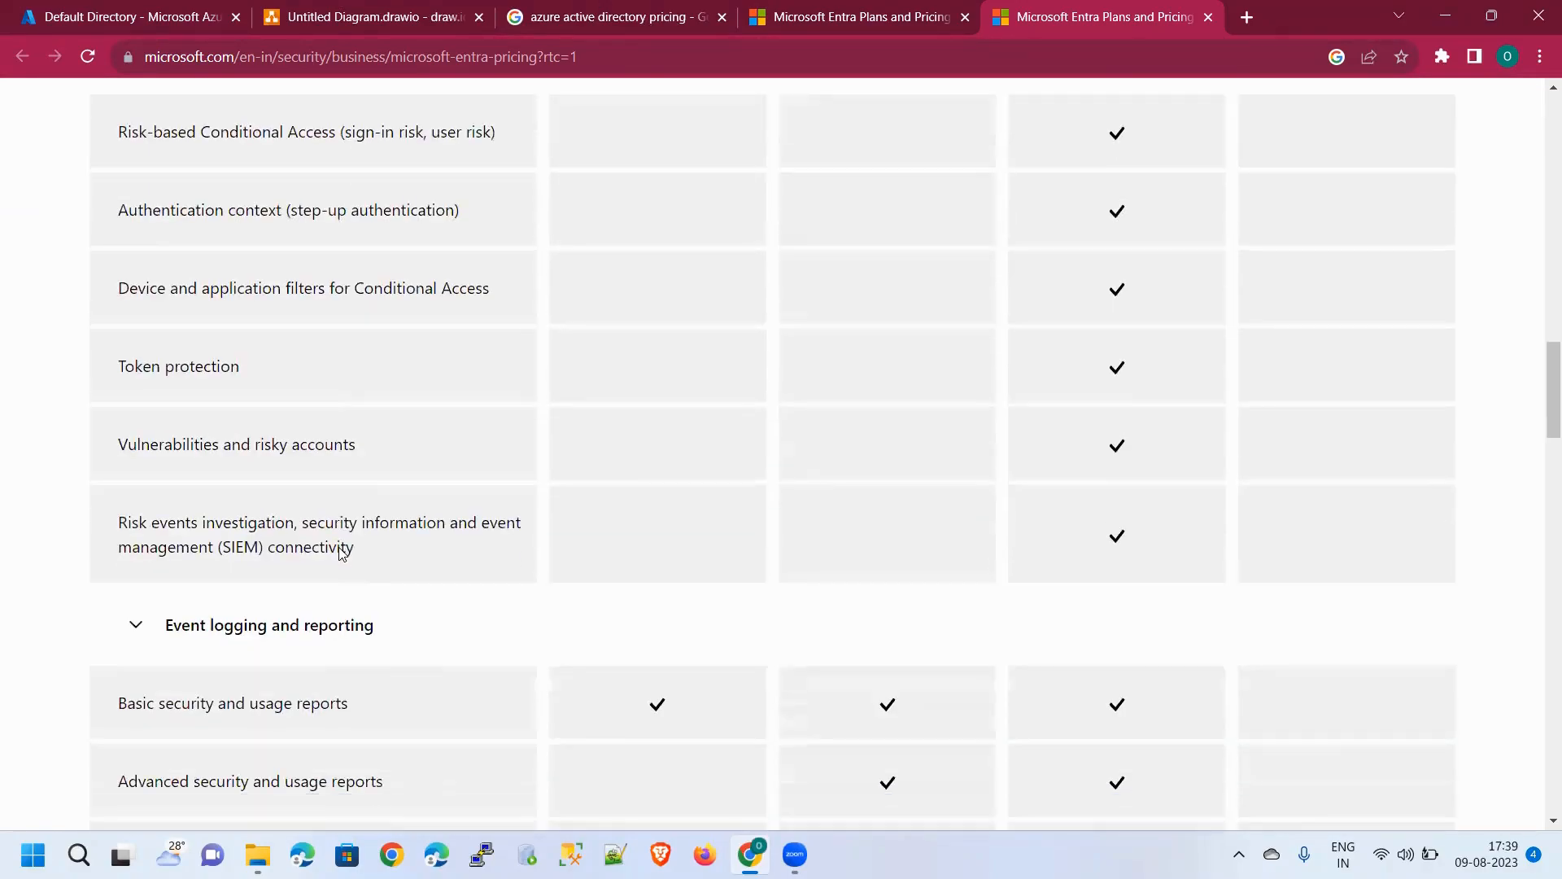
pyautogui.scroll(1, 340, 547)
pyautogui.scroll(7, 340, 548)
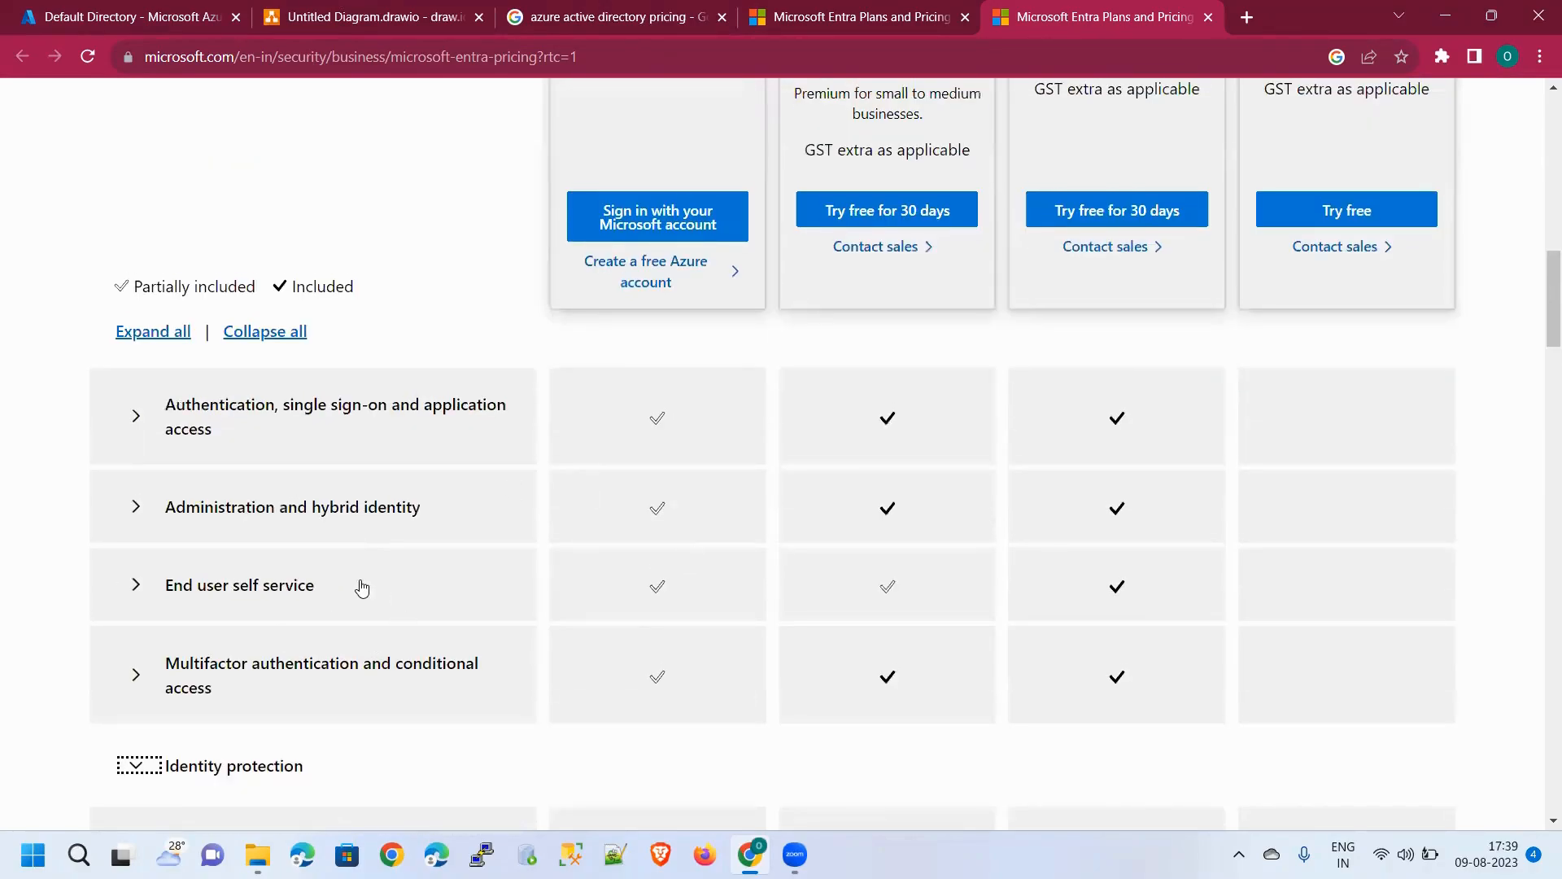
pyautogui.scroll(13, 363, 588)
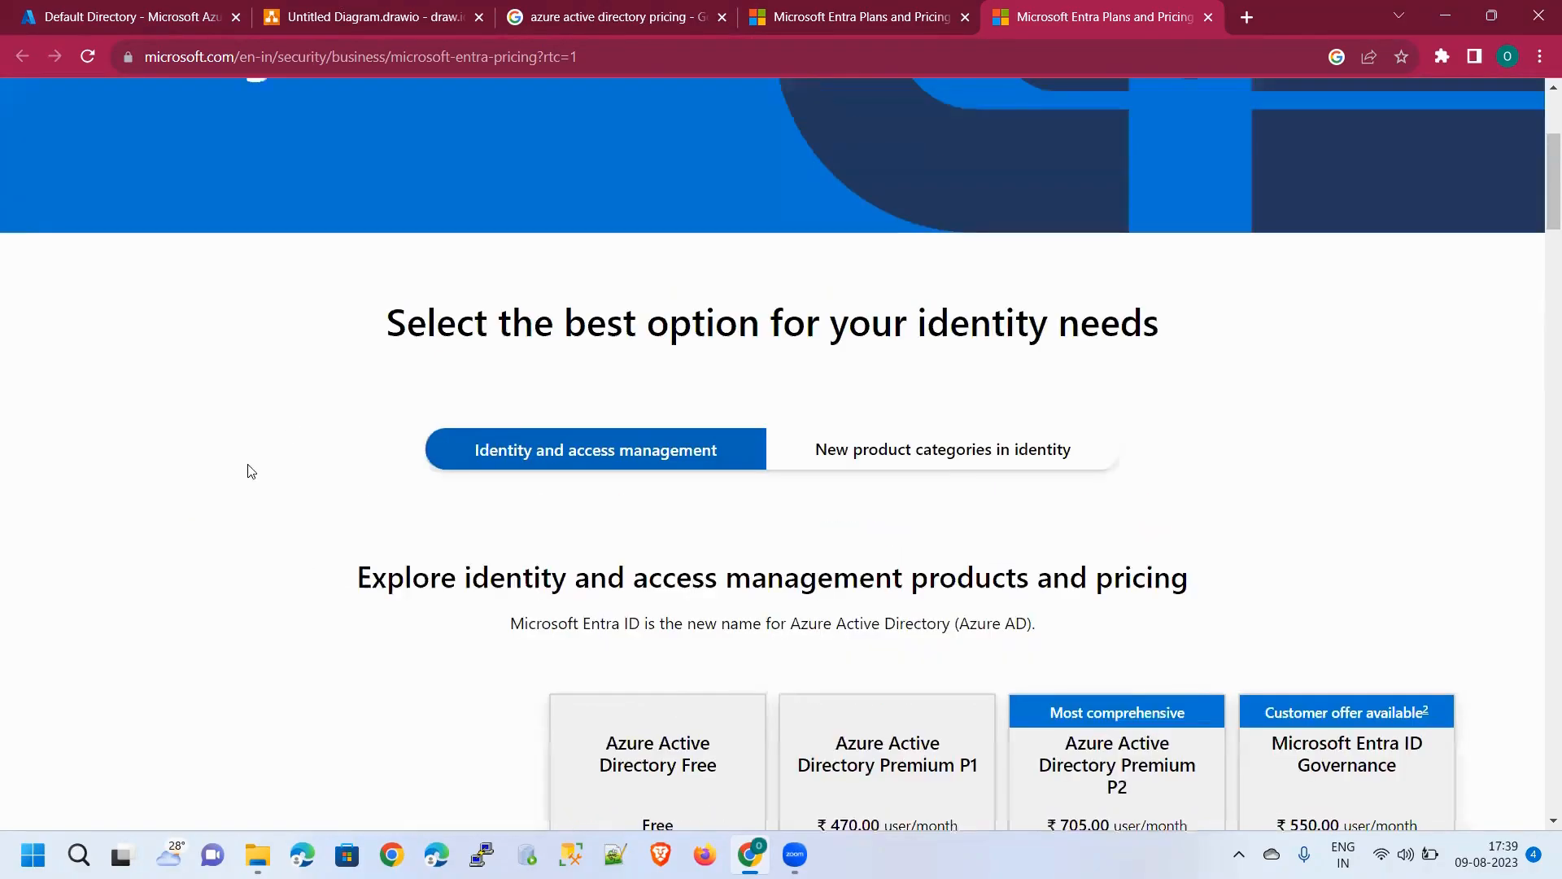
pyautogui.scroll(-5, 521, 476)
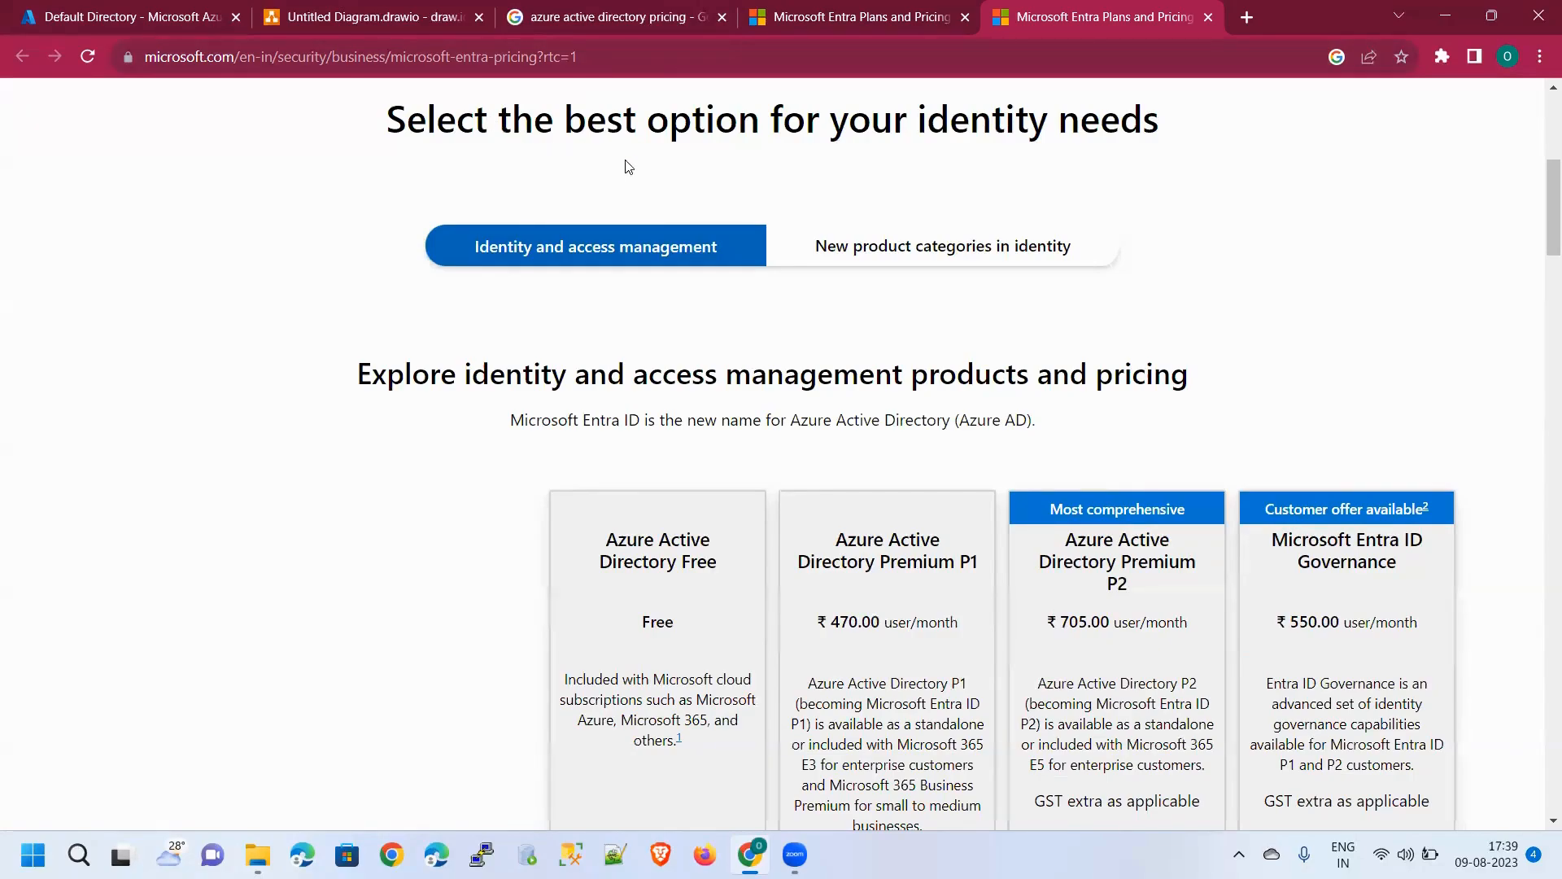
pyautogui.scroll(-1, 860, 374)
pyautogui.scroll(4, 732, 390)
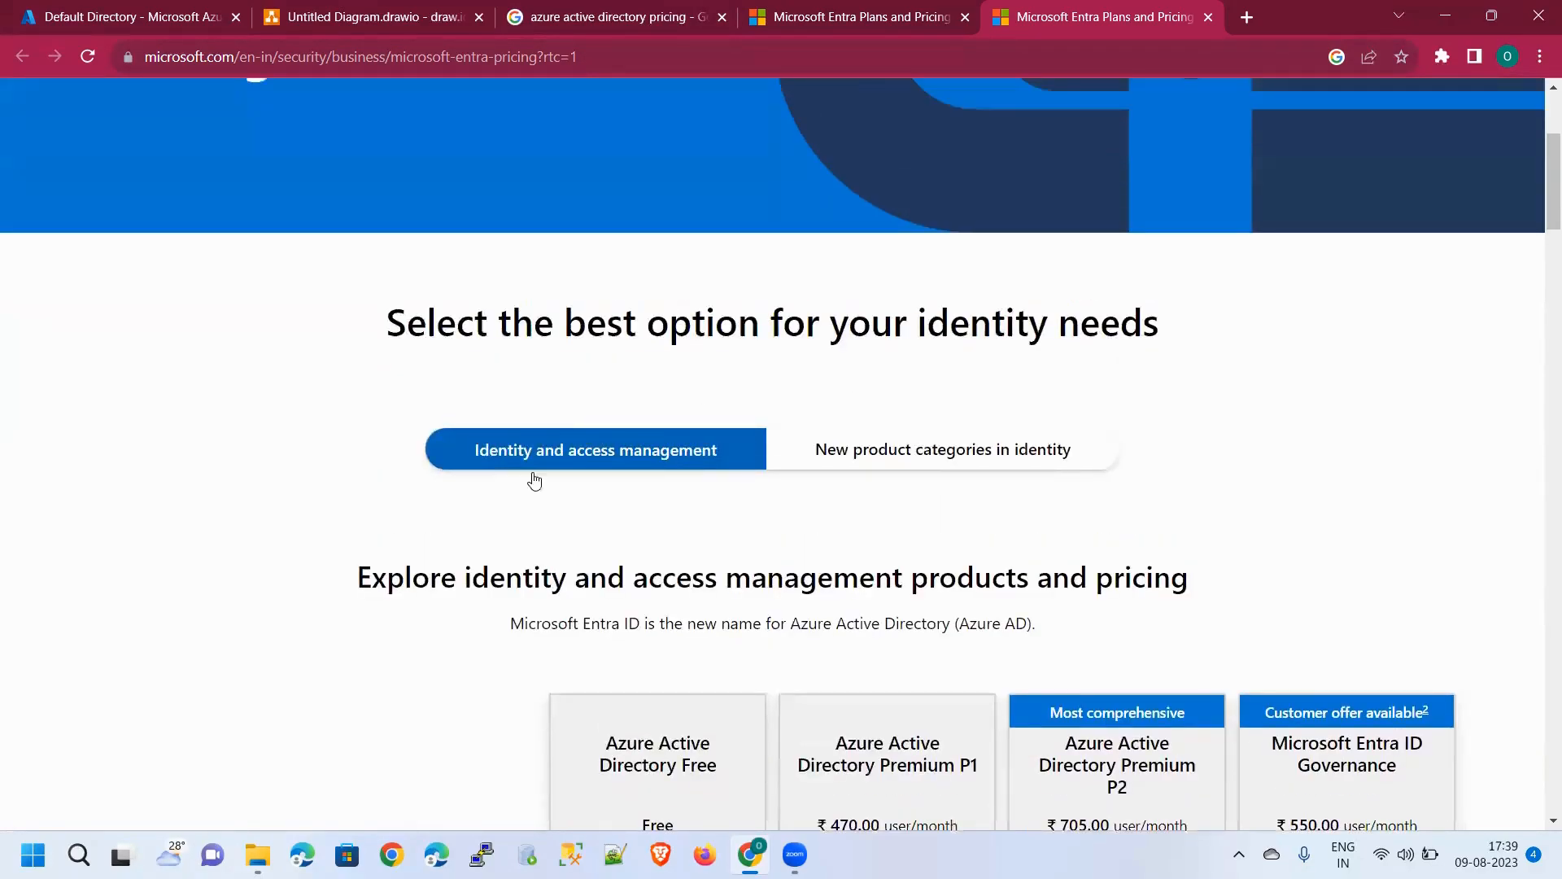
pyautogui.scroll(-5, 809, 564)
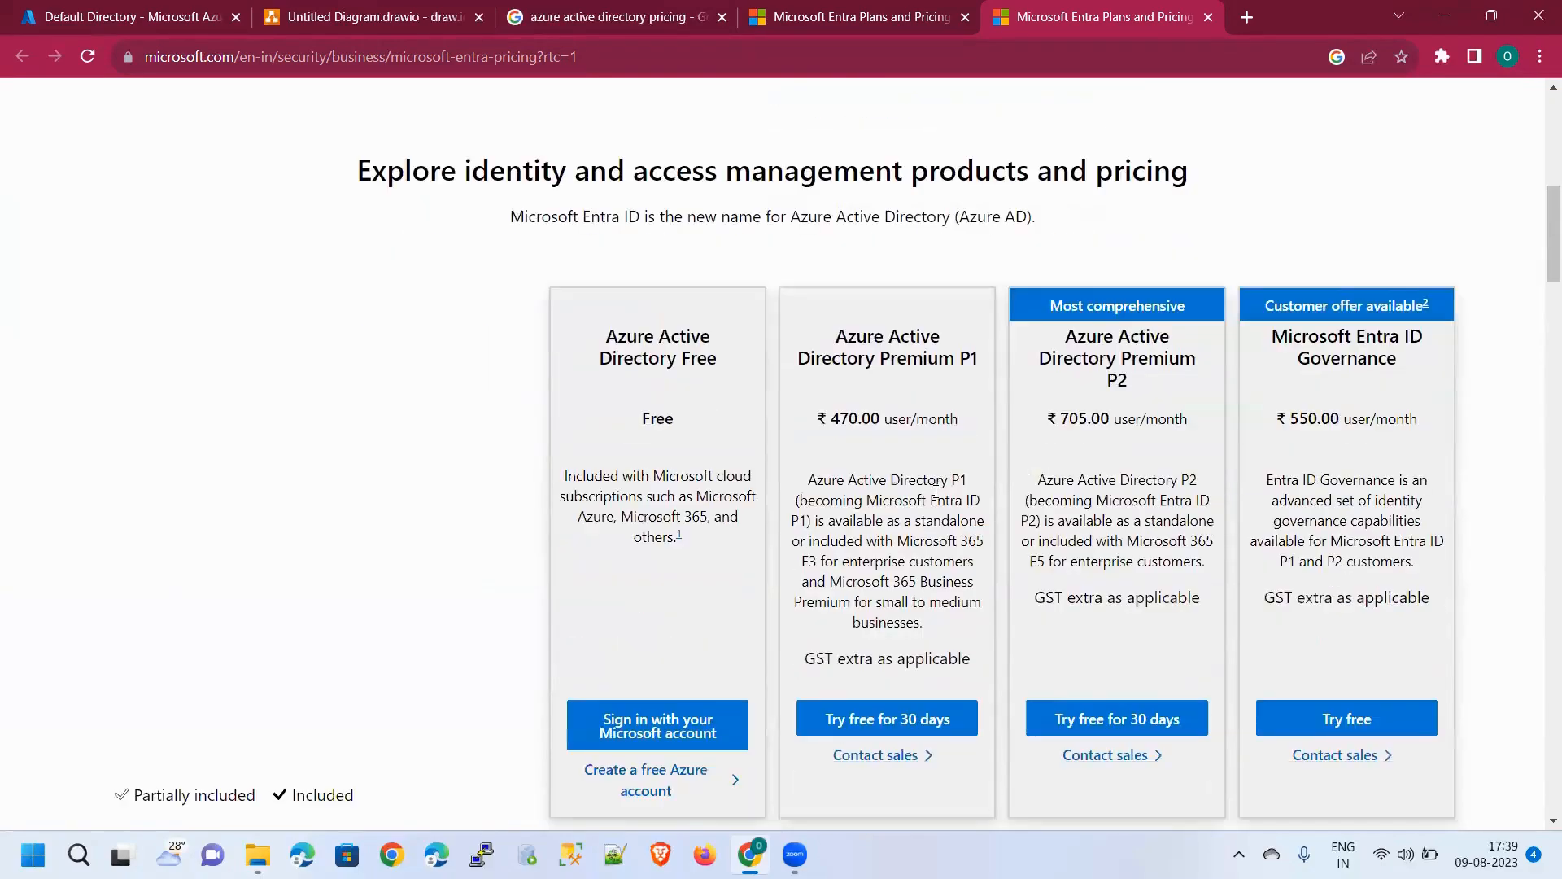
pyautogui.scroll(5, 859, 498)
# Show New product categories: Permissions Management ₹820 per resource/month, Workload Identities Premium ₹235
pyautogui.click(917, 447)
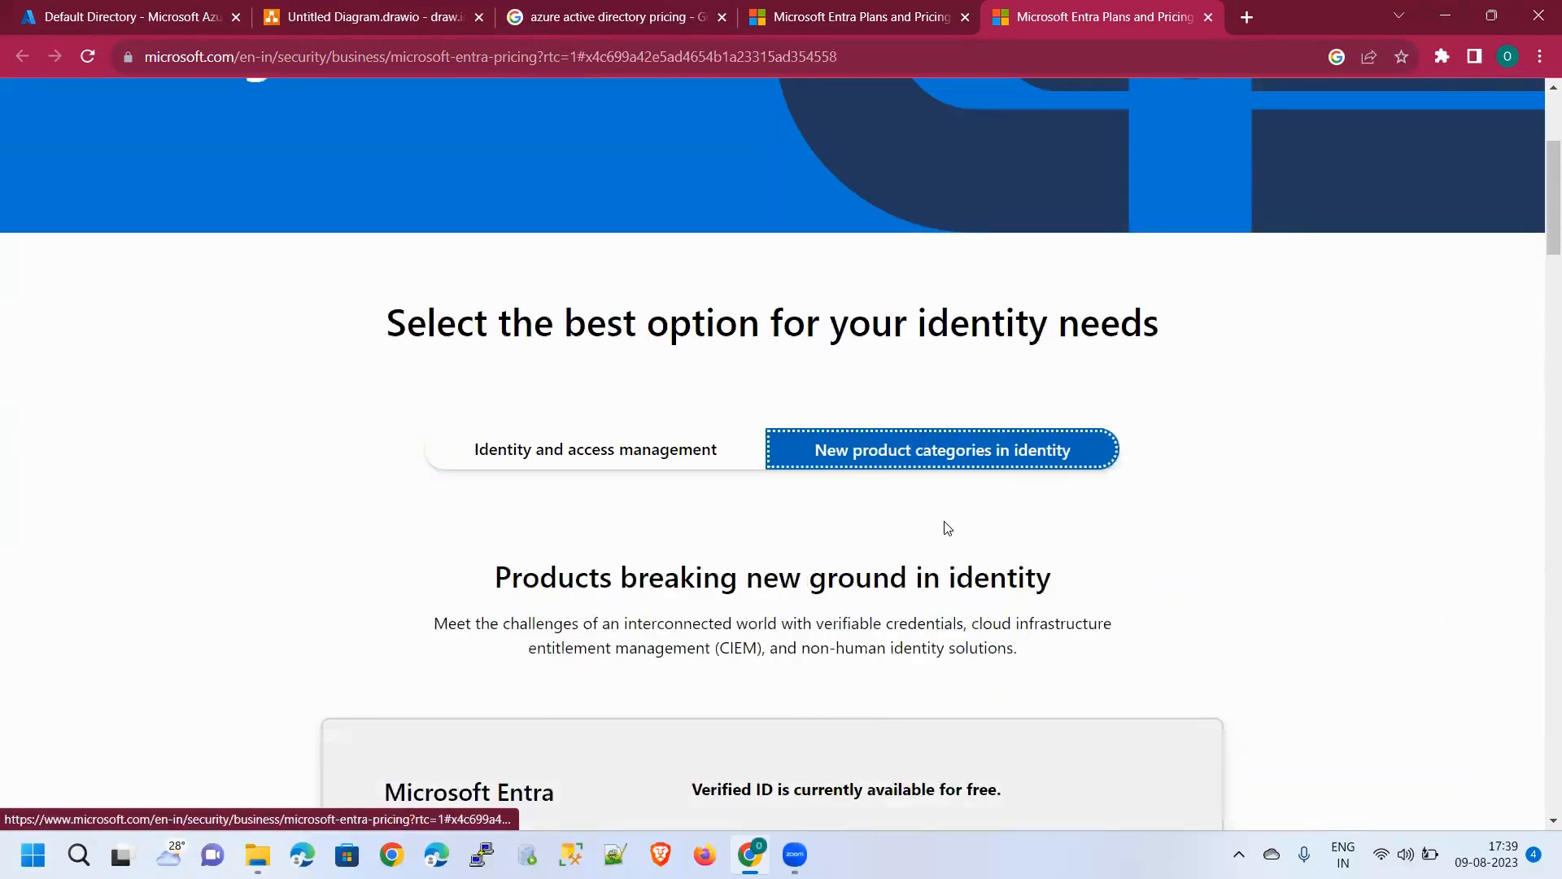
pyautogui.scroll(-5, 895, 509)
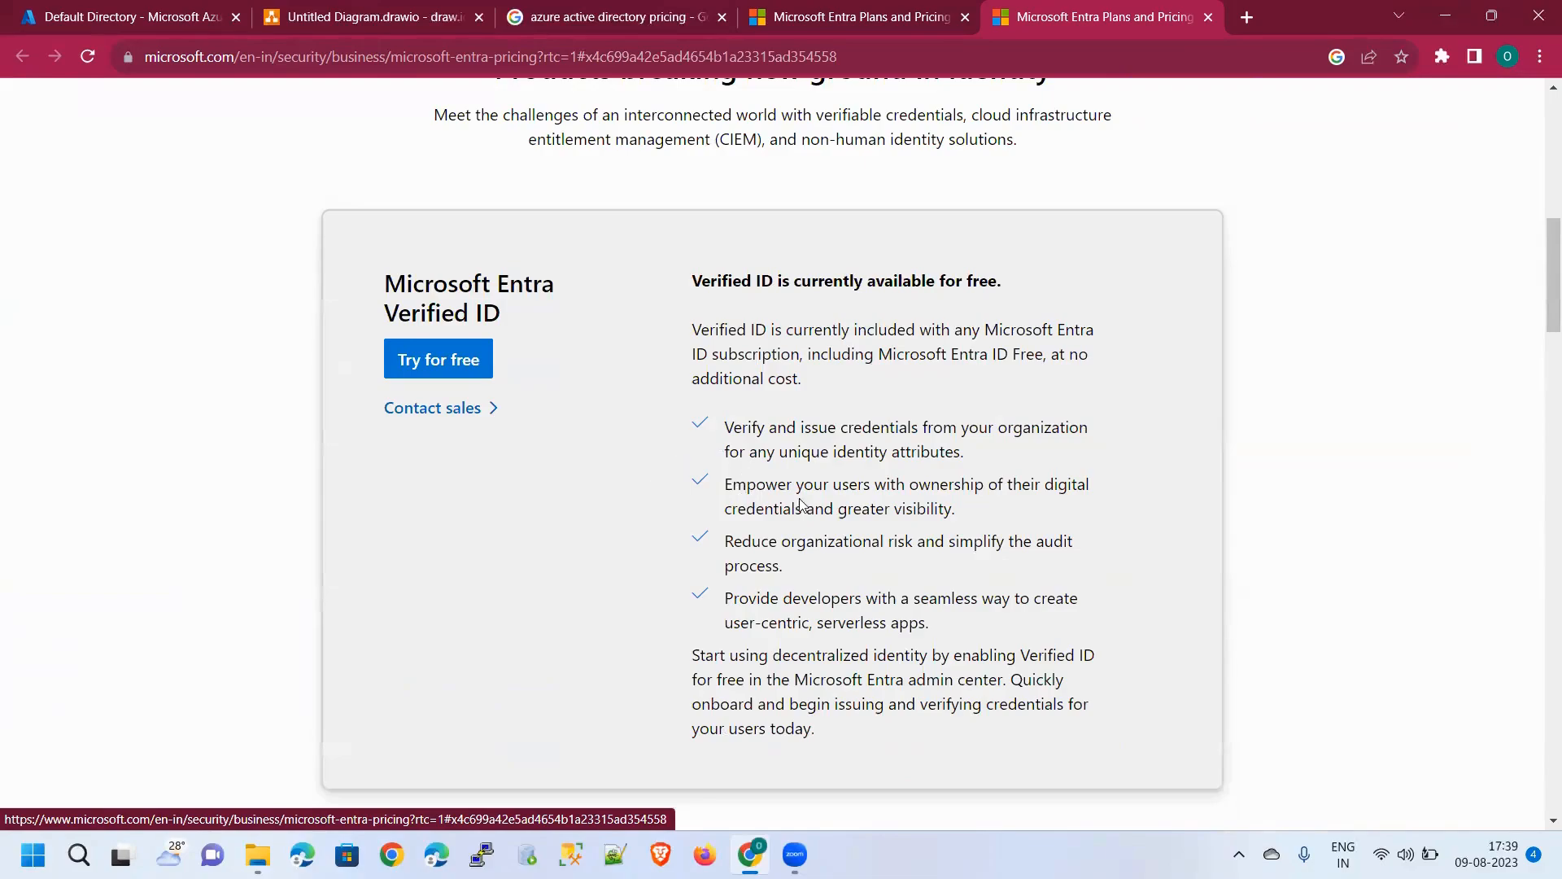
pyautogui.scroll(-4, 882, 509)
pyautogui.scroll(4, 877, 498)
pyautogui.scroll(-10, 872, 490)
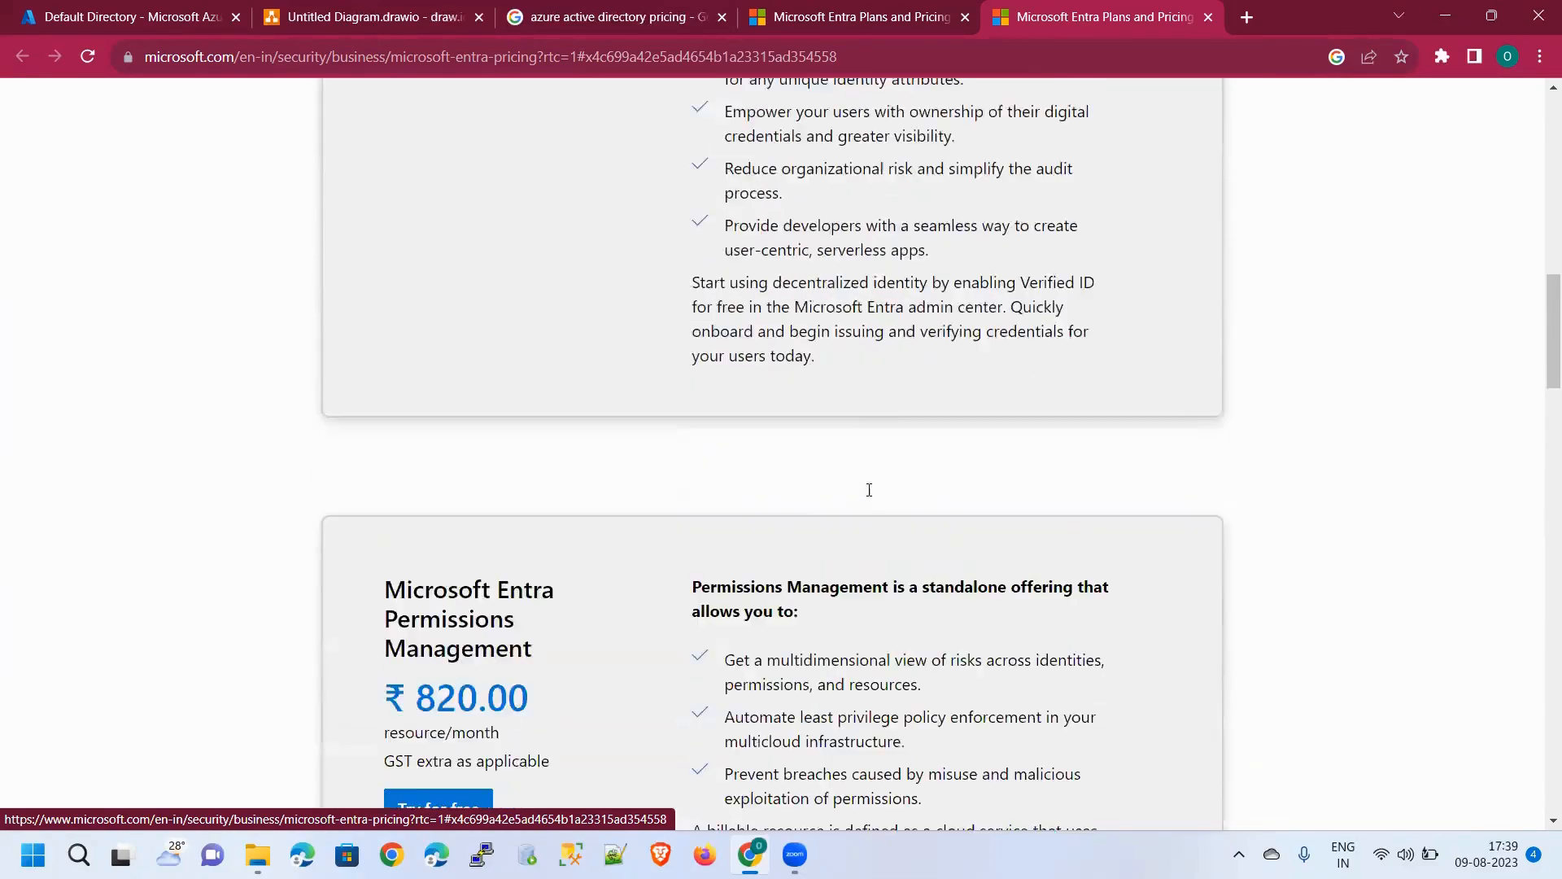
pyautogui.scroll(-5, 875, 485)
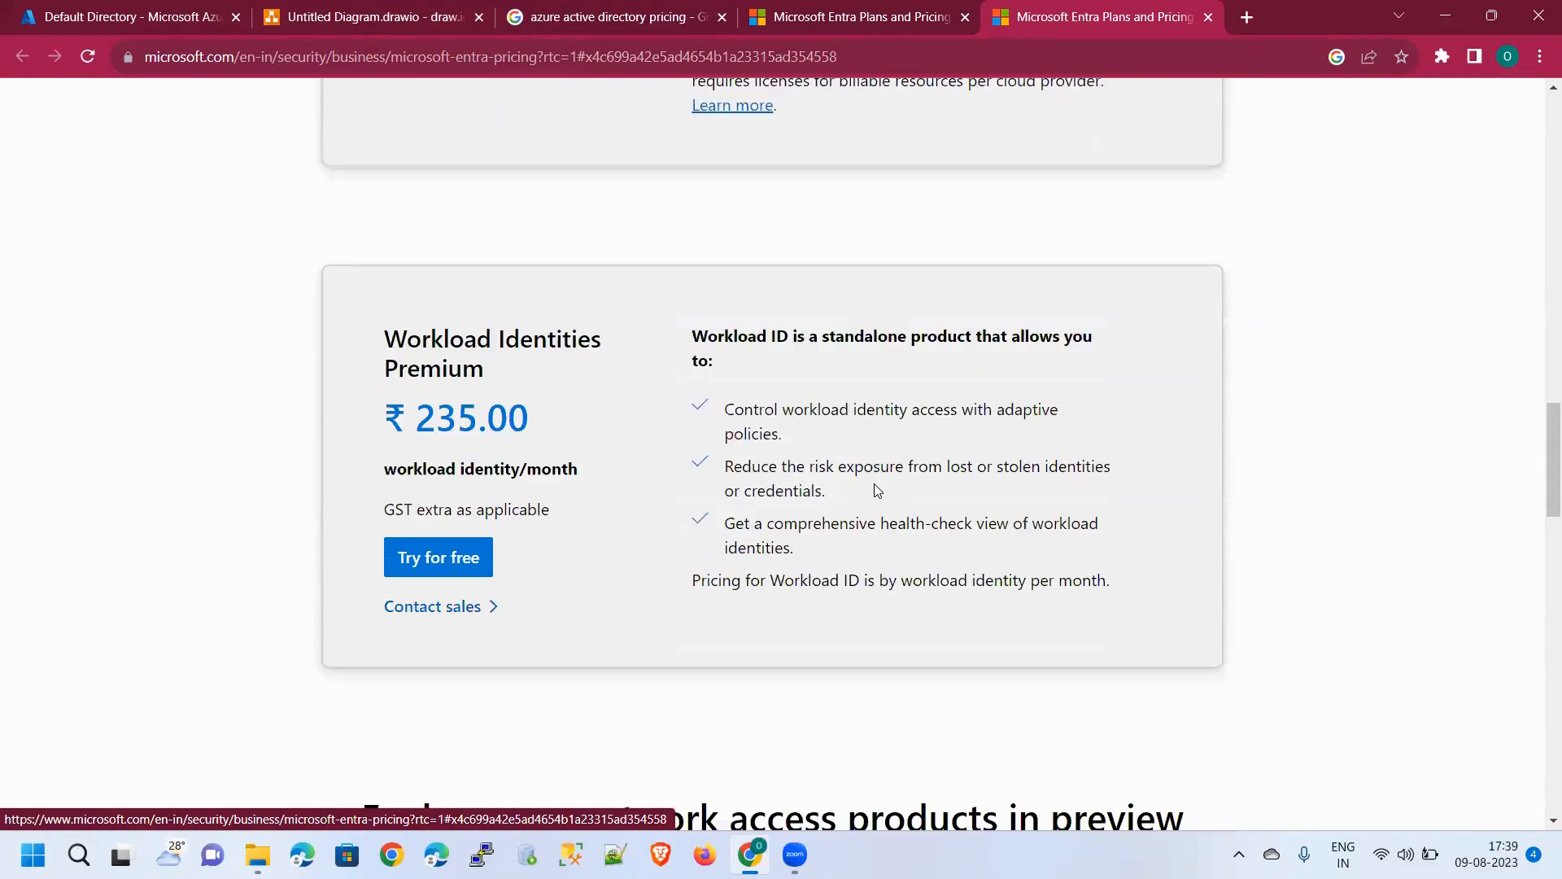
pyautogui.scroll(16, 875, 487)
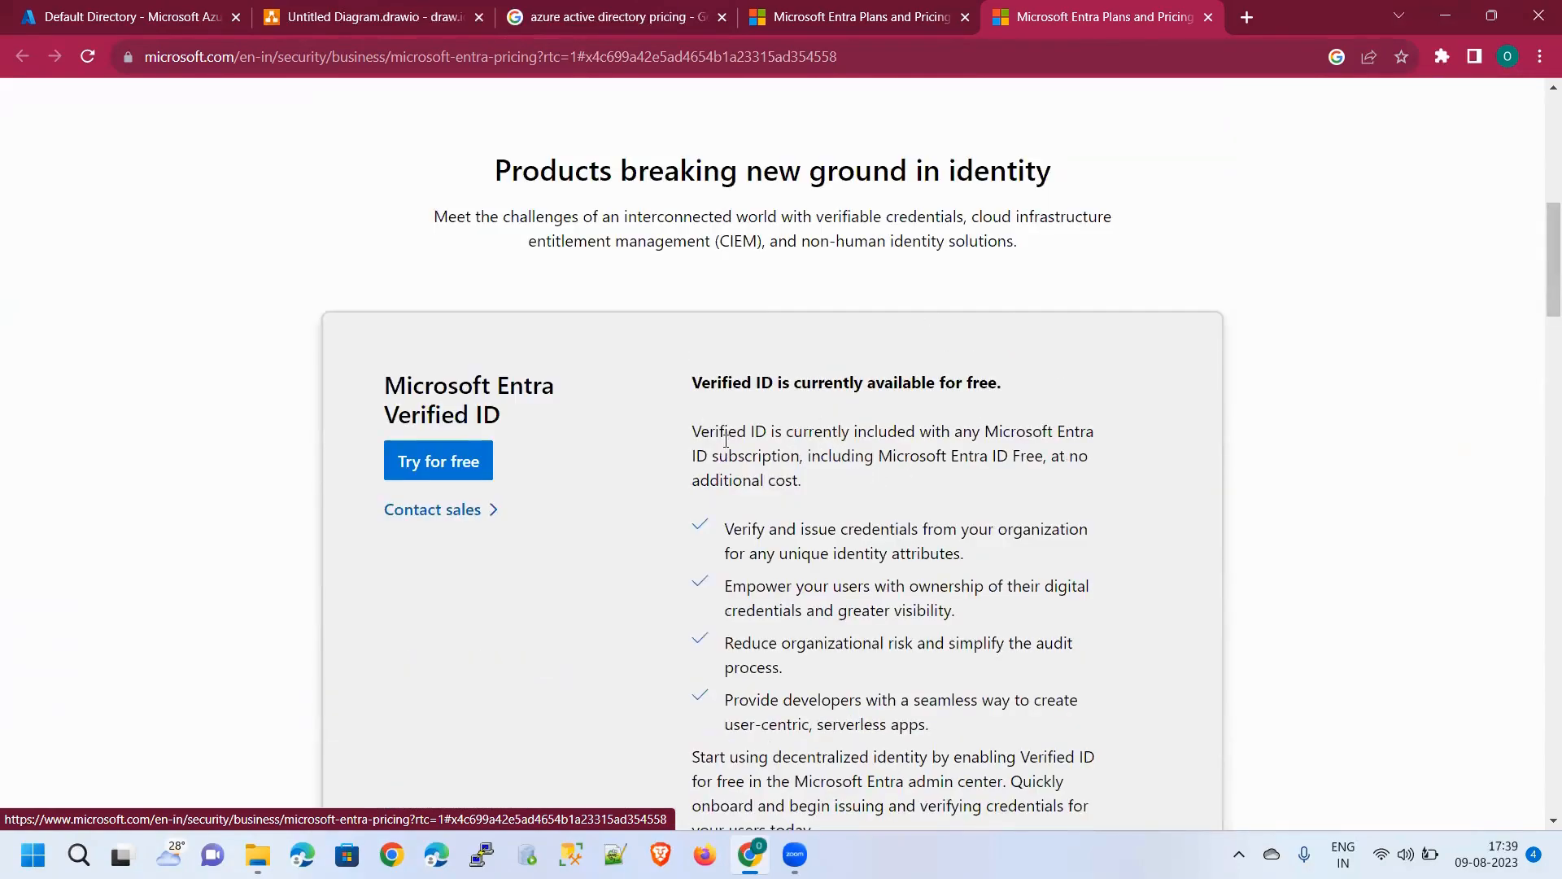
pyautogui.scroll(5, 818, 444)
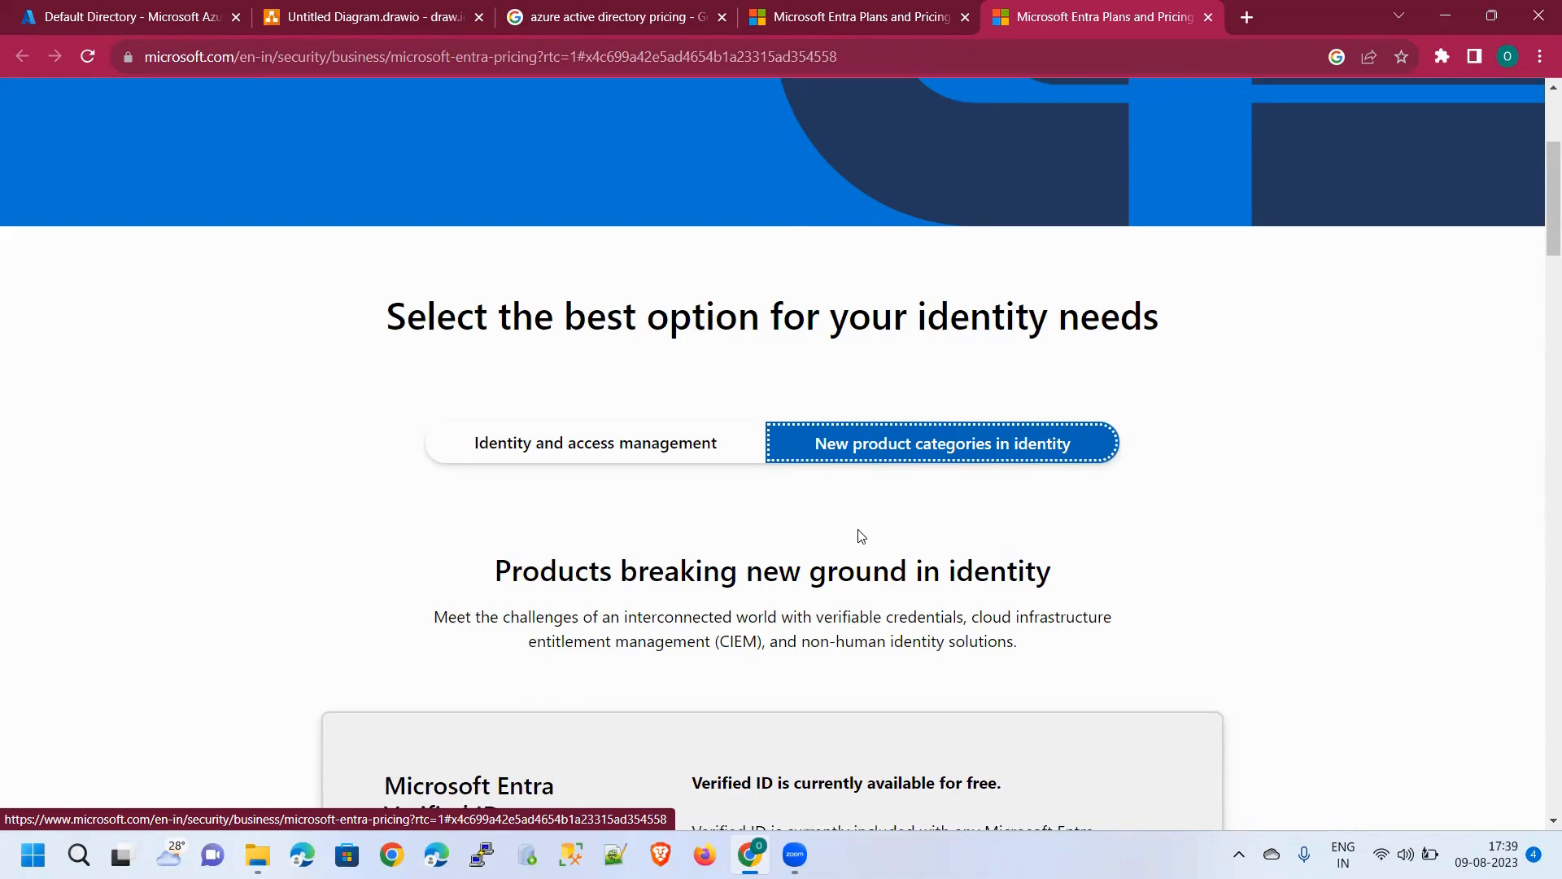
# Scroll through the remaining product cards and return to the Identity and access management plans
pyautogui.scroll(-15, 858, 533)
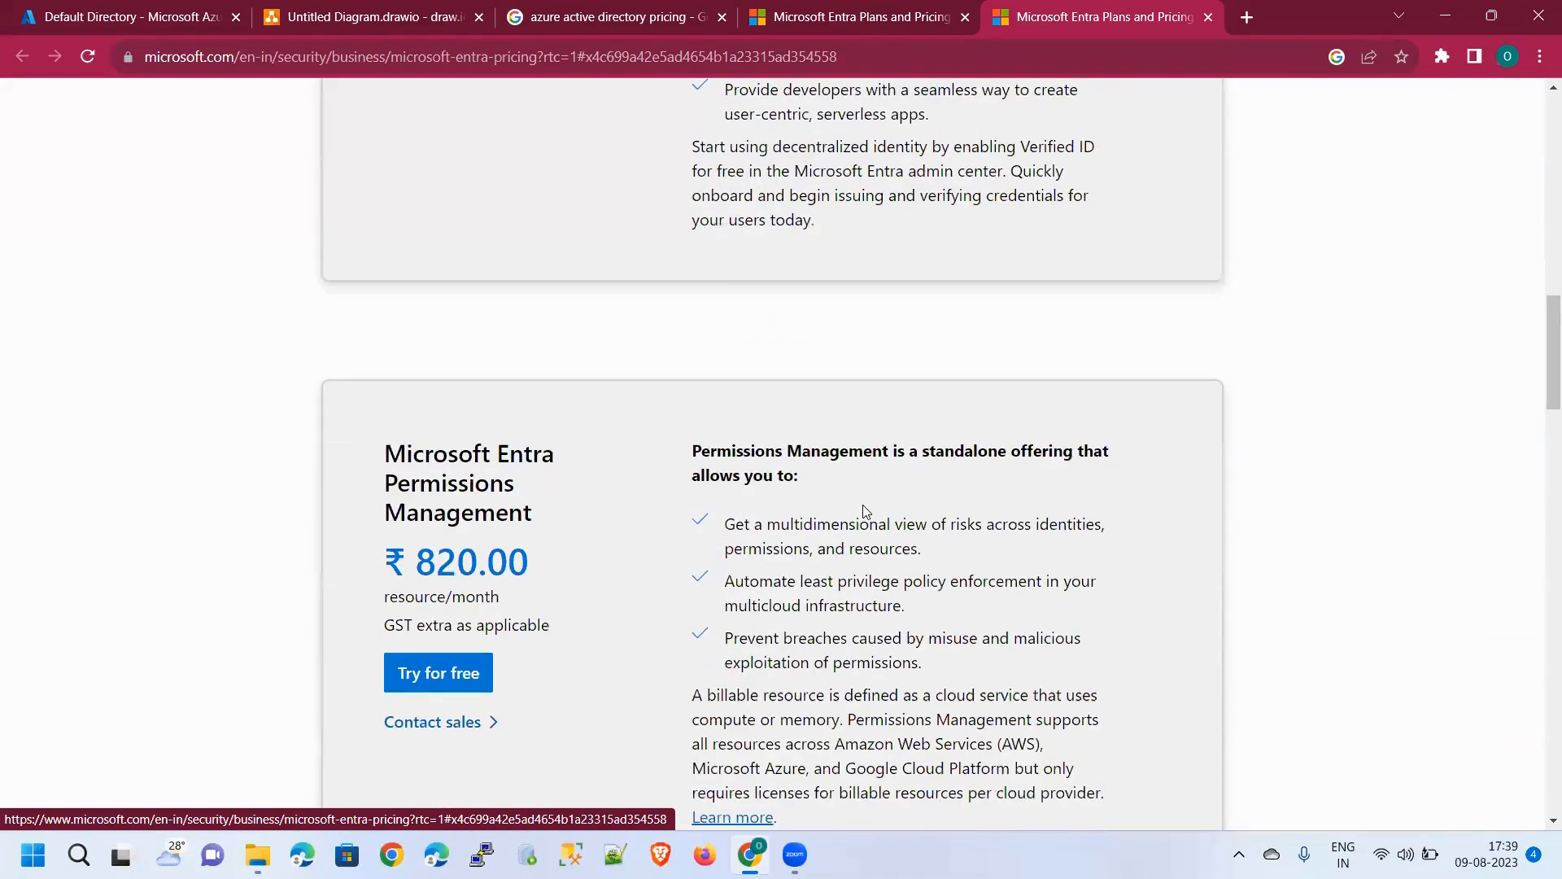
pyautogui.scroll(-3, 865, 504)
pyautogui.scroll(-3, 857, 512)
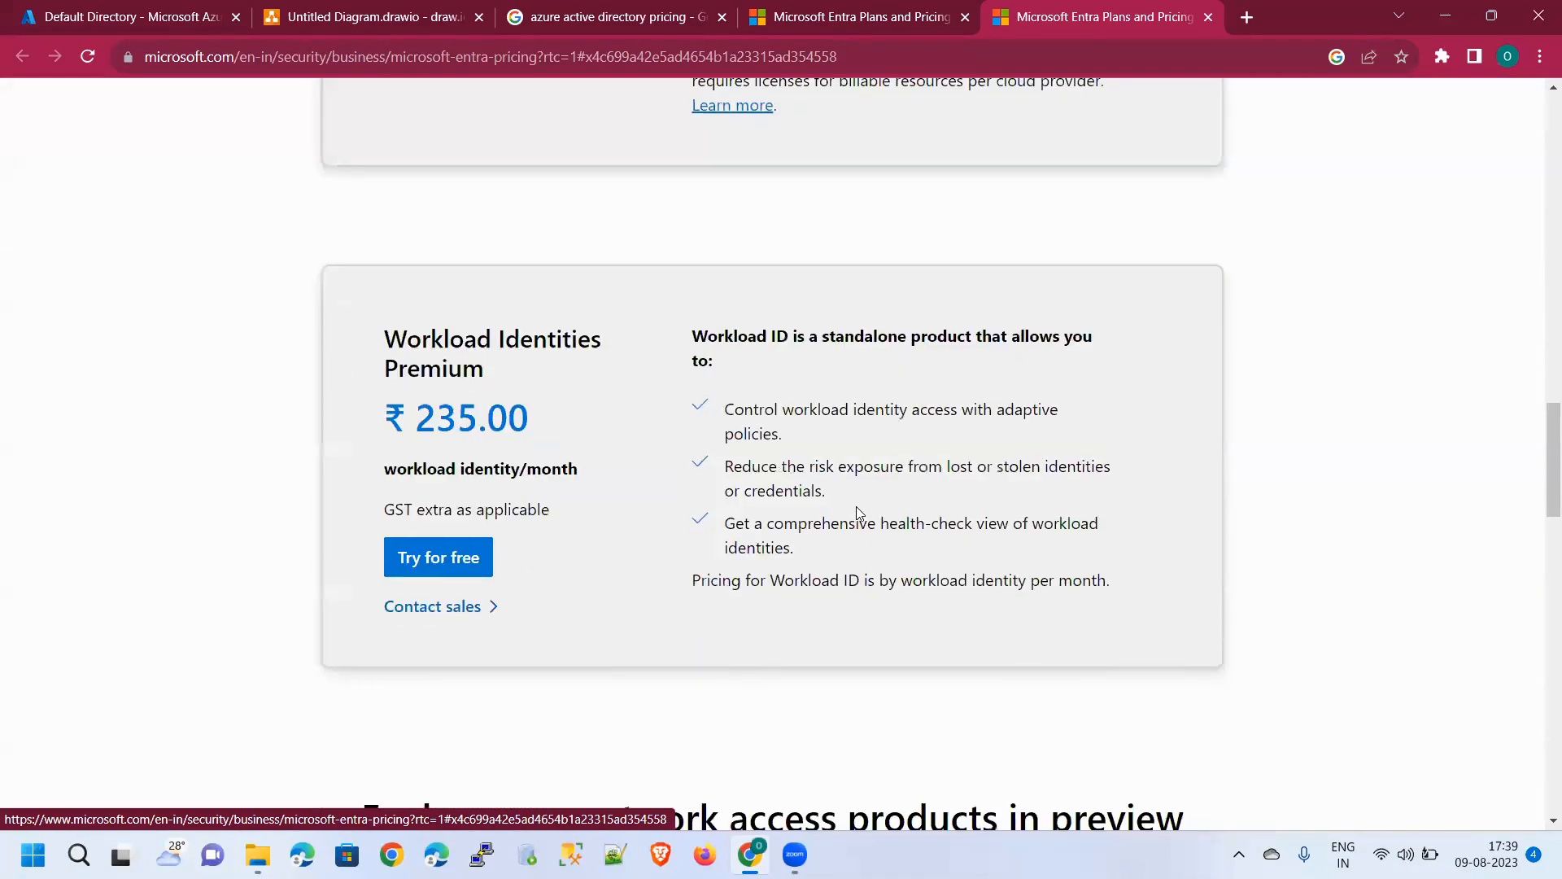
pyautogui.scroll(-10, 856, 508)
pyautogui.scroll(5, 856, 506)
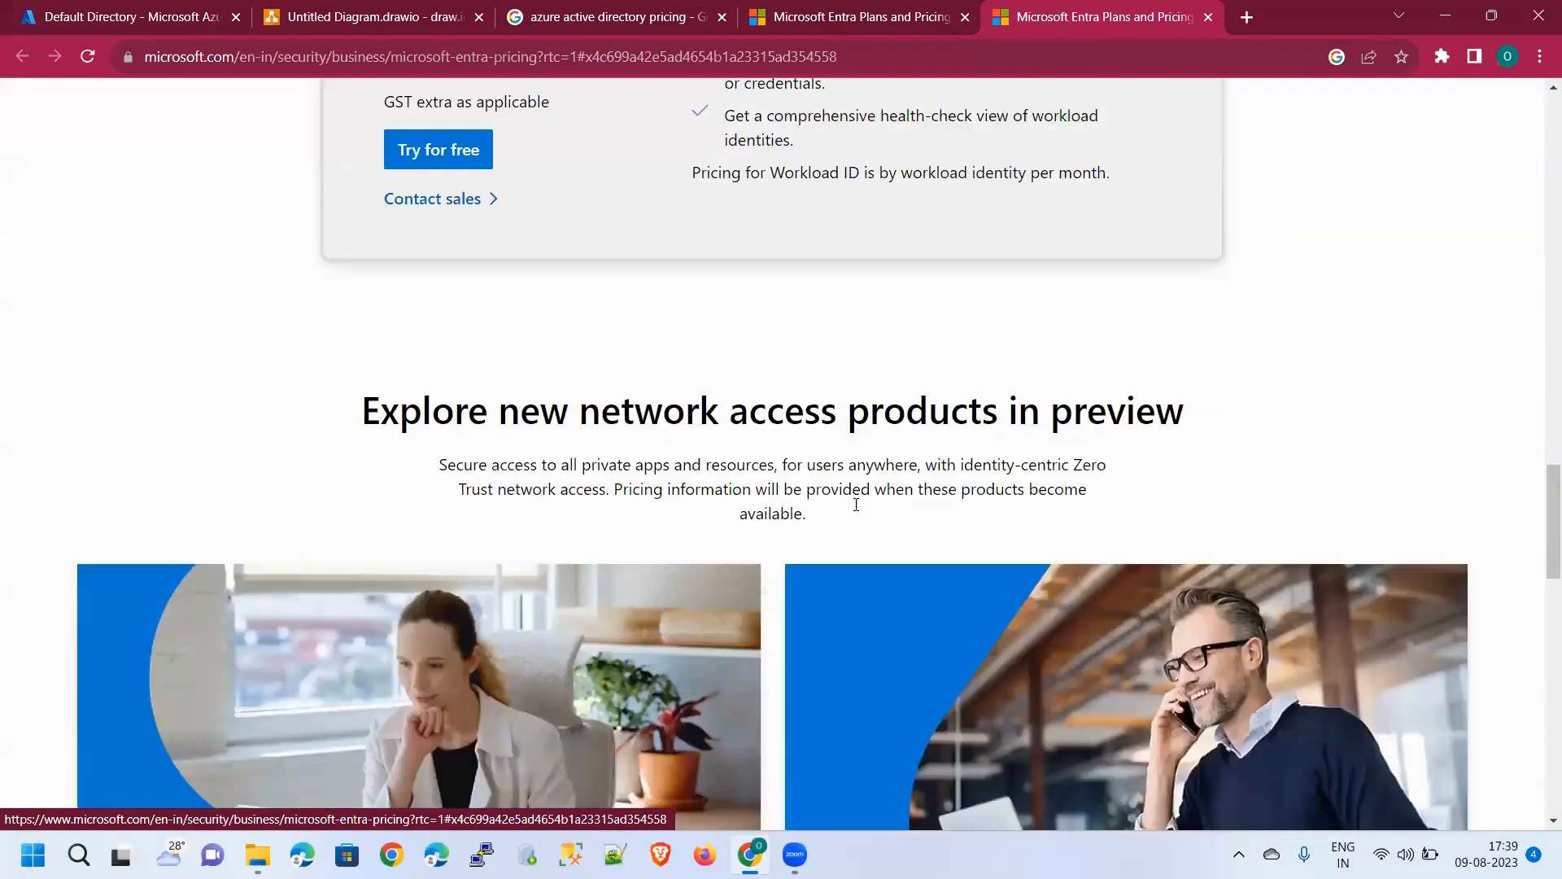
pyautogui.scroll(20, 853, 511)
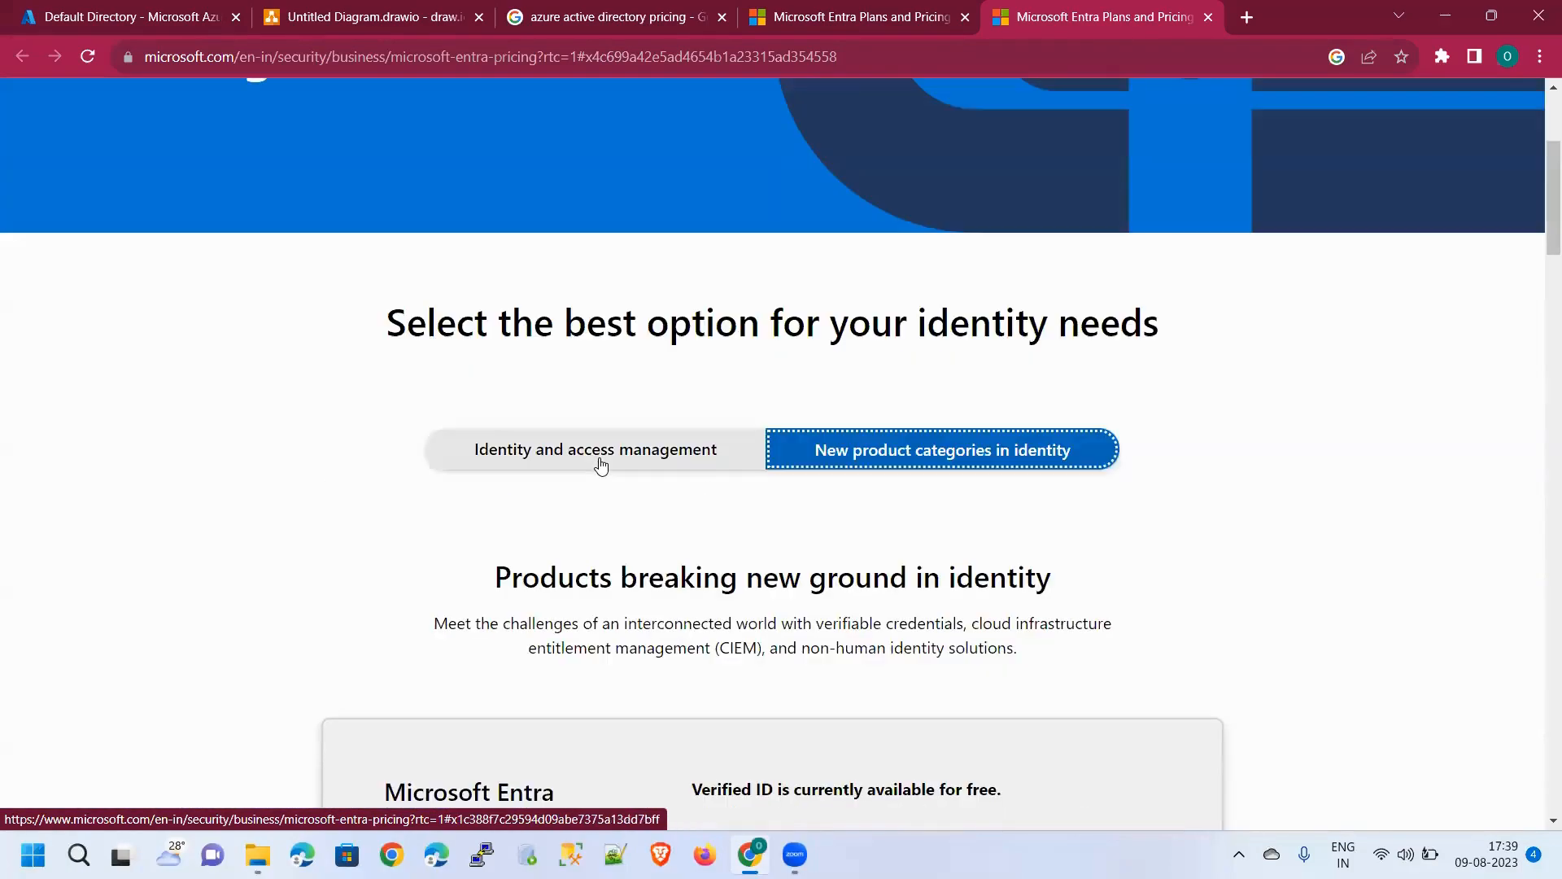
pyautogui.click(602, 468)
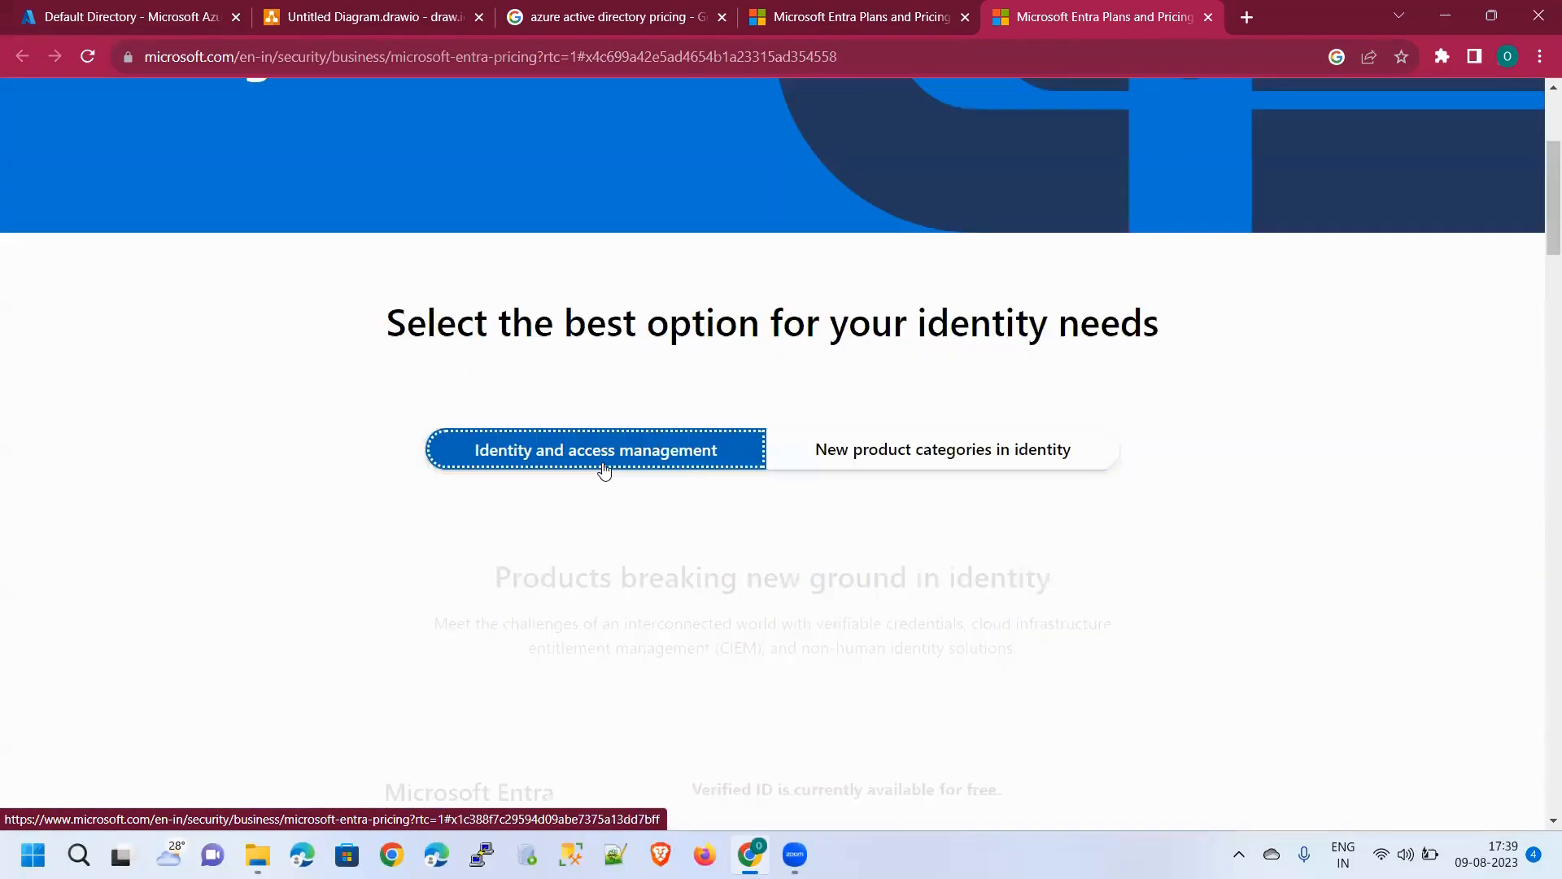
# Return to the Default Directory overview, look it over, and open Users under Manage
pyautogui.click(135, 14)
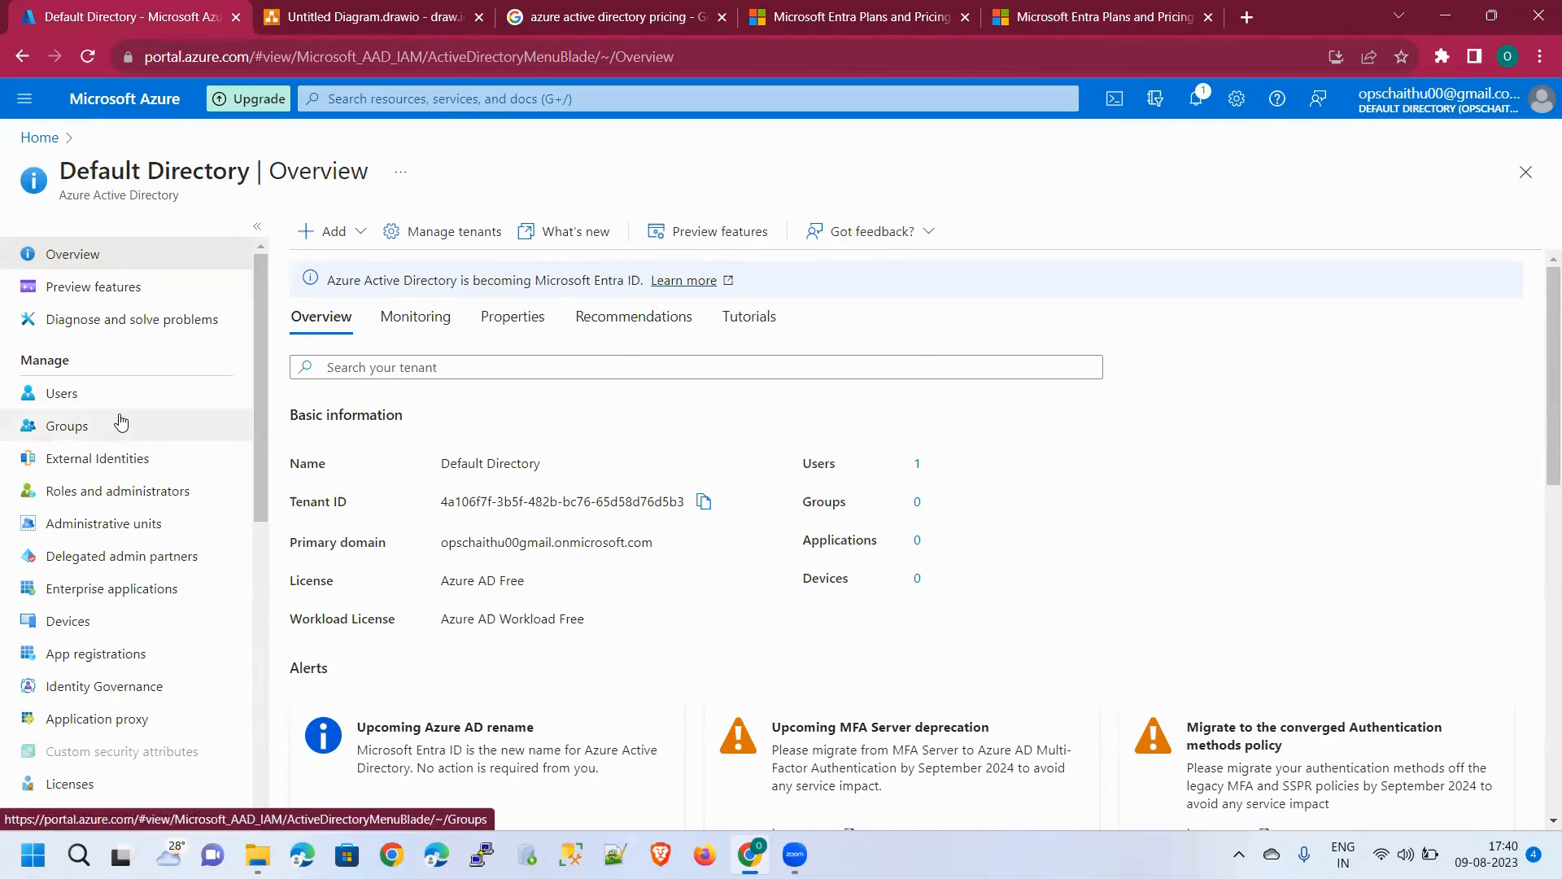
pyautogui.scroll(-5, 122, 418)
pyautogui.scroll(-3, 121, 418)
pyautogui.scroll(7, 121, 418)
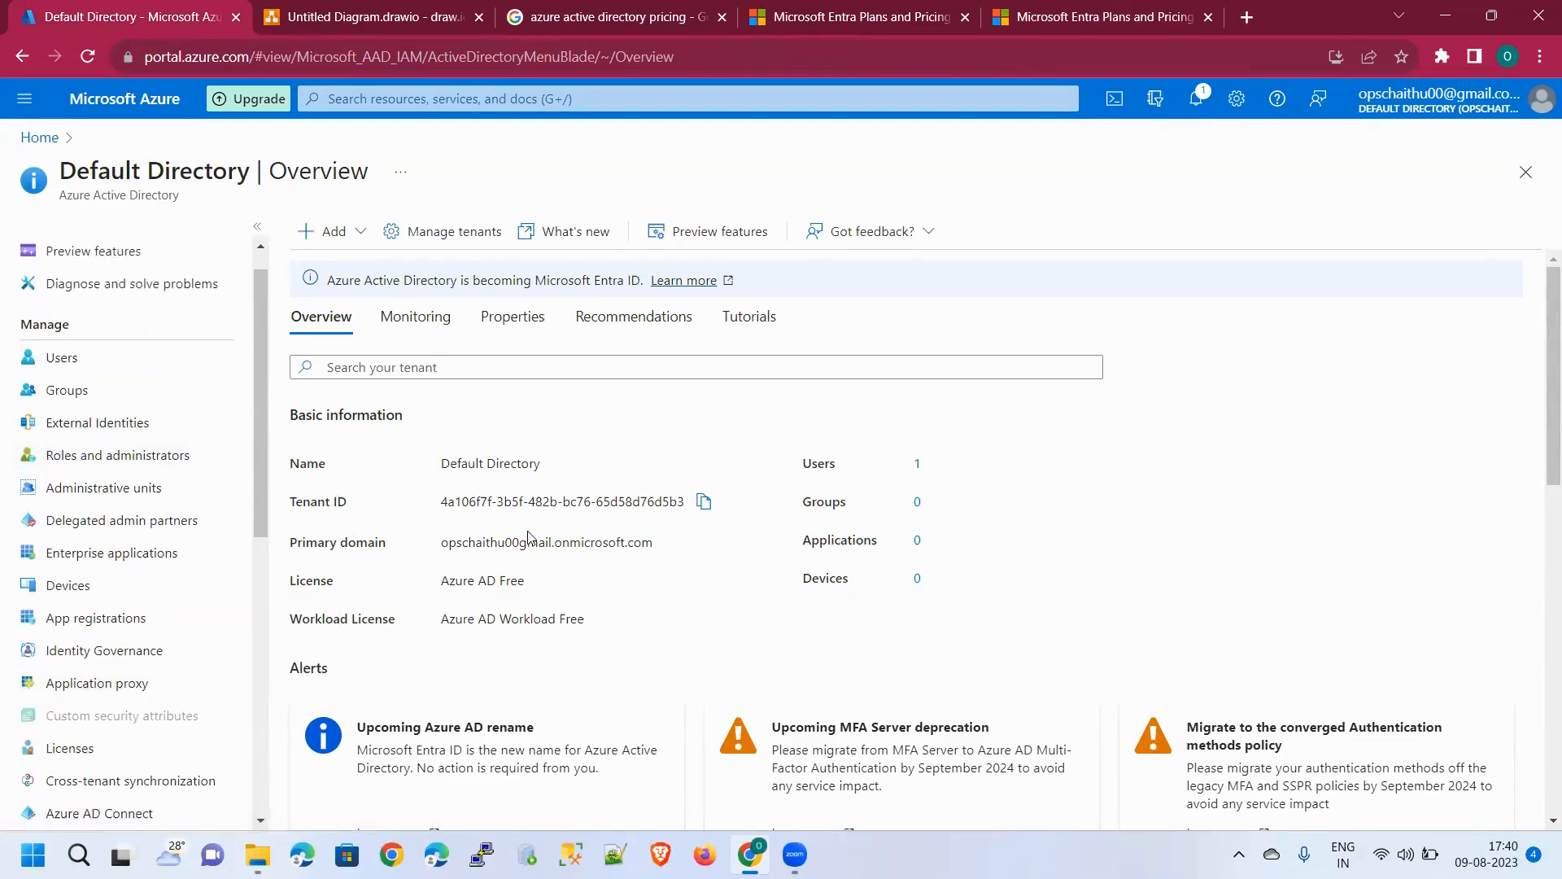
pyautogui.scroll(-6, 453, 539)
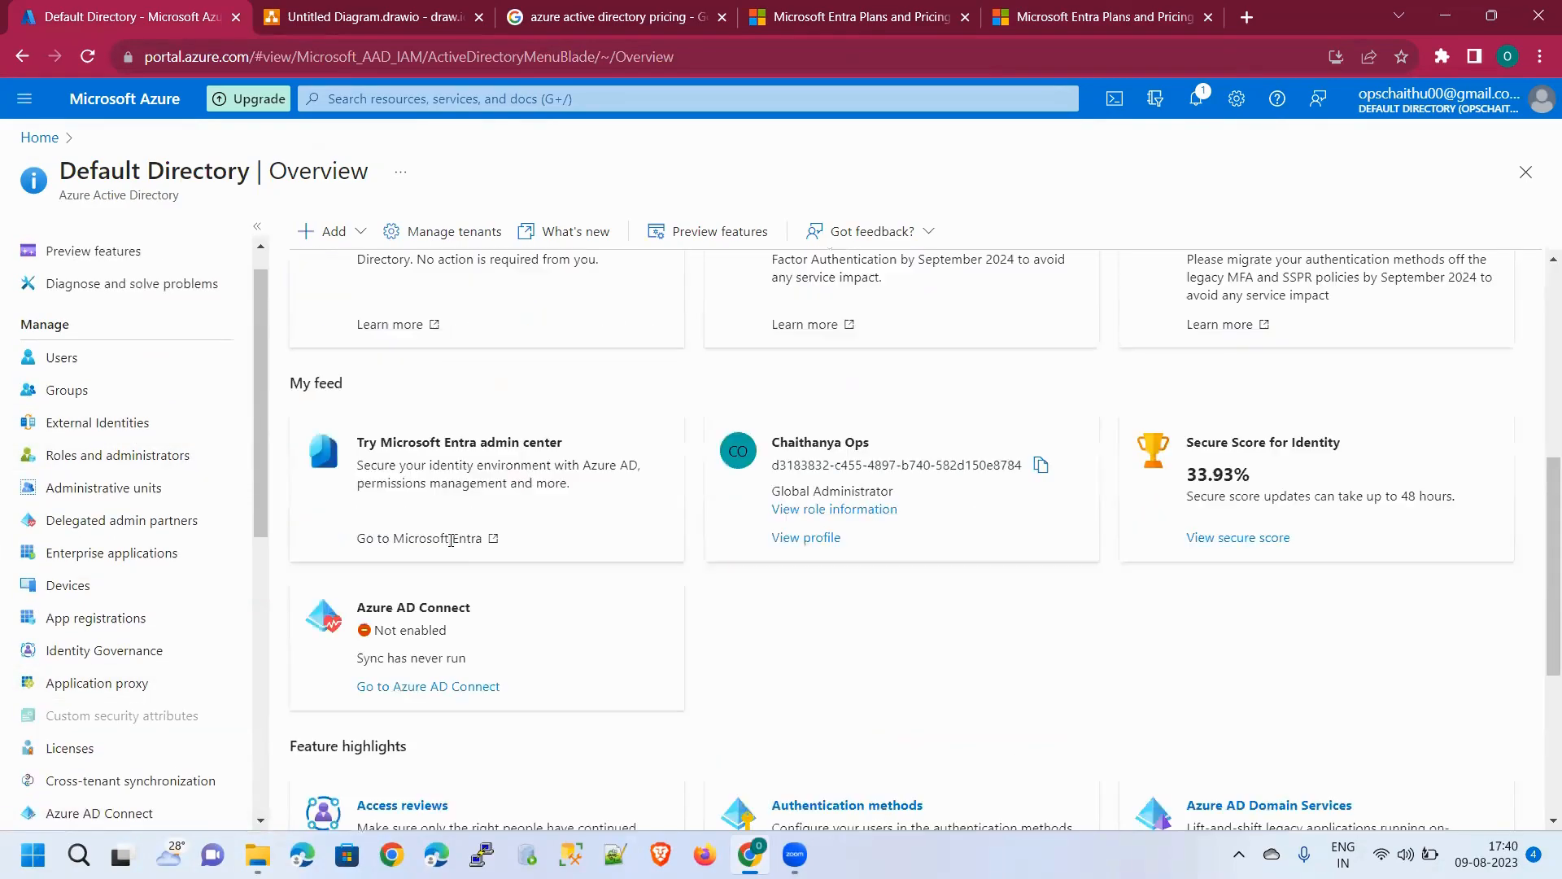
pyautogui.scroll(-4, 650, 549)
pyautogui.scroll(-1, 680, 549)
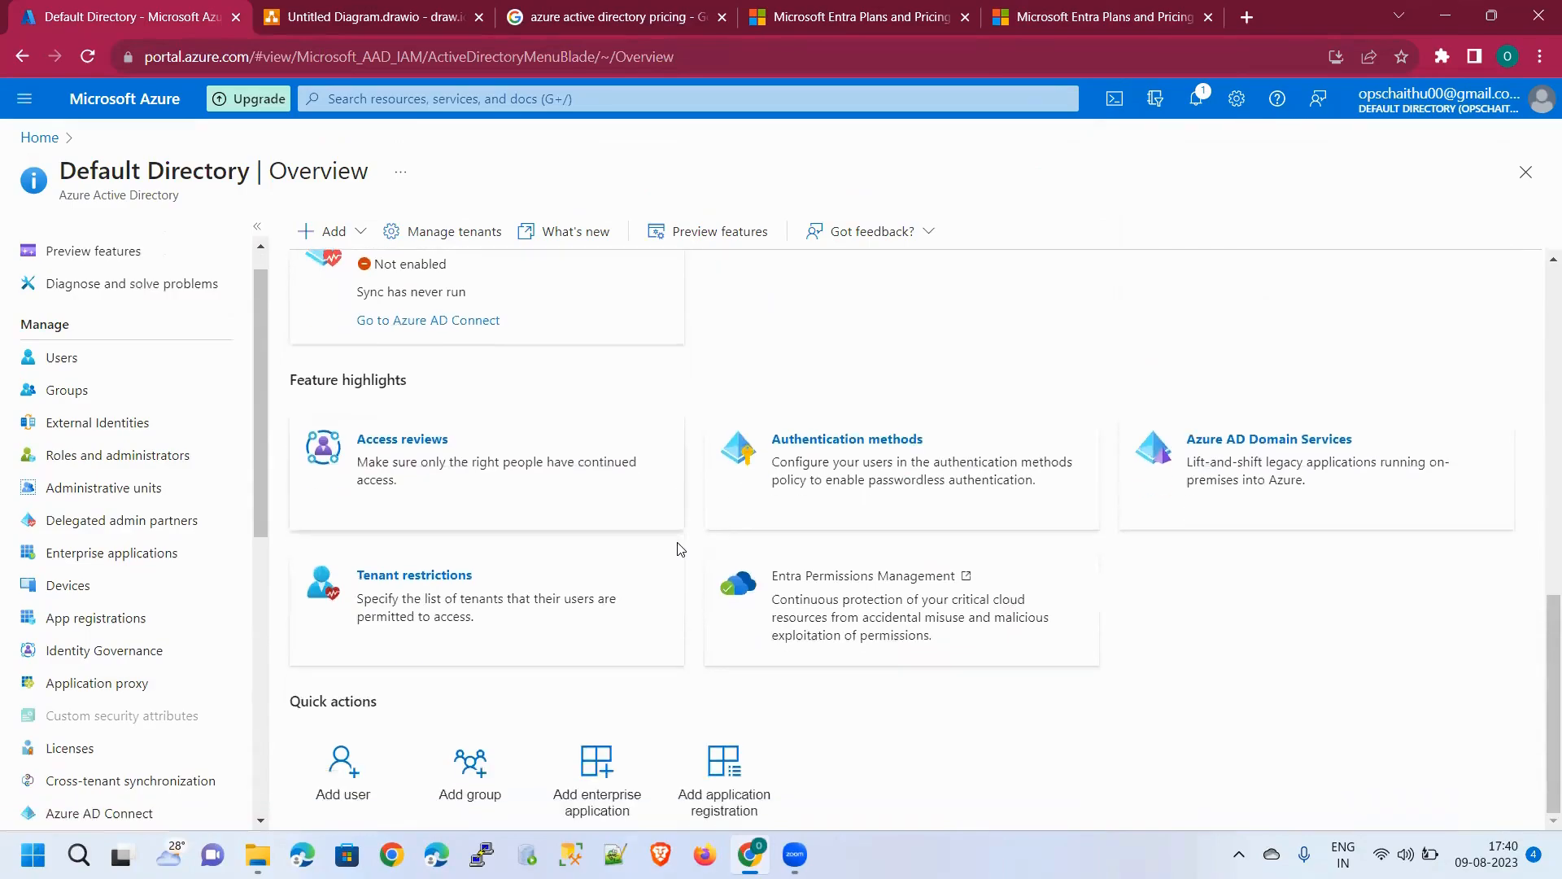
pyautogui.scroll(10, 680, 549)
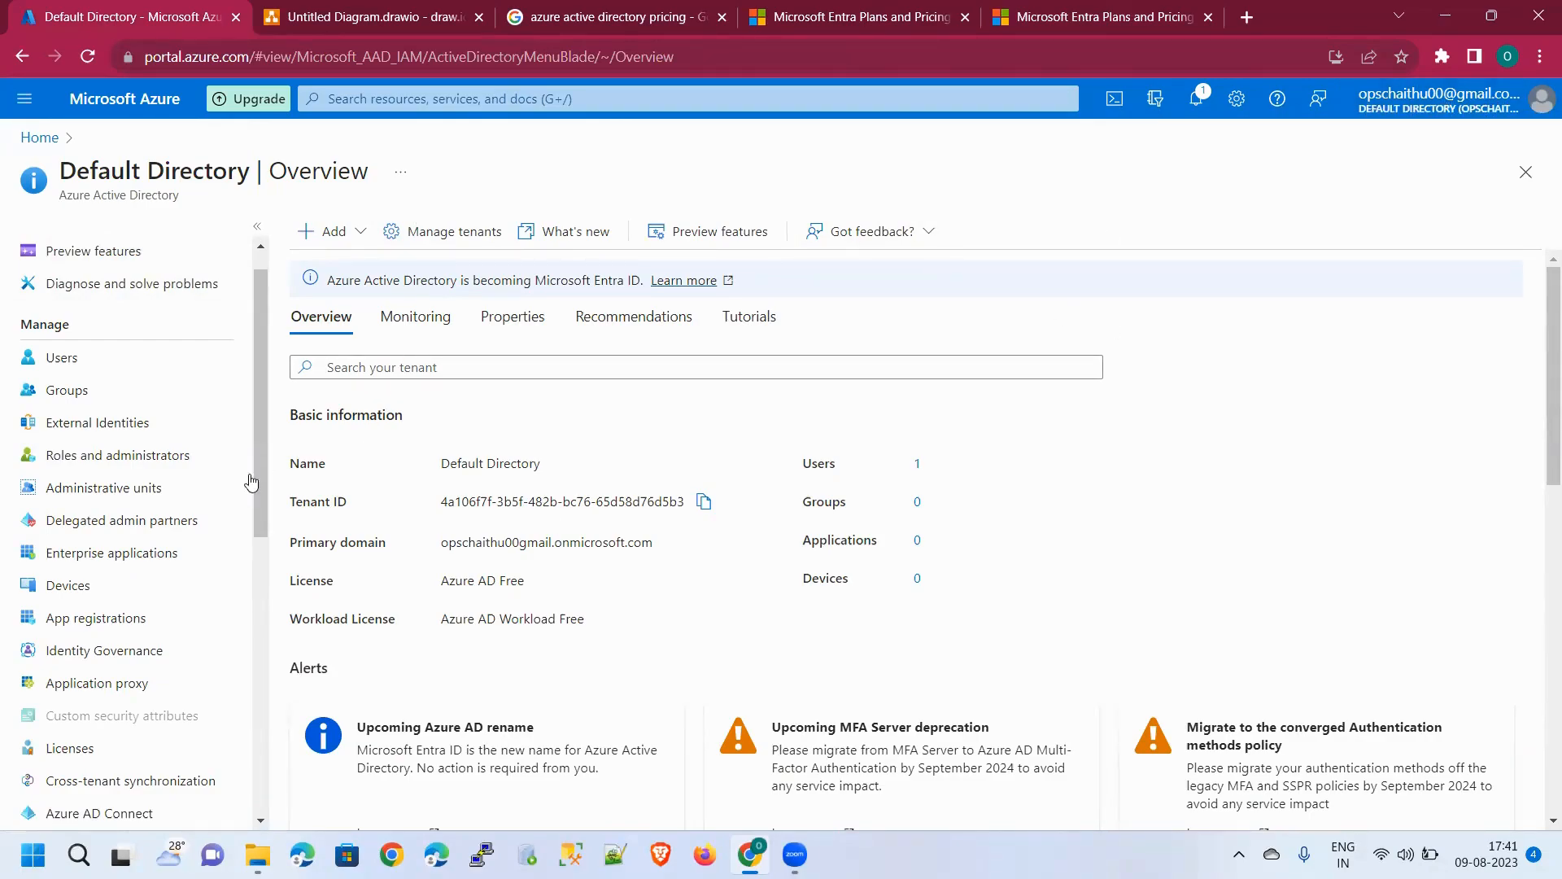
pyautogui.click(130, 360)
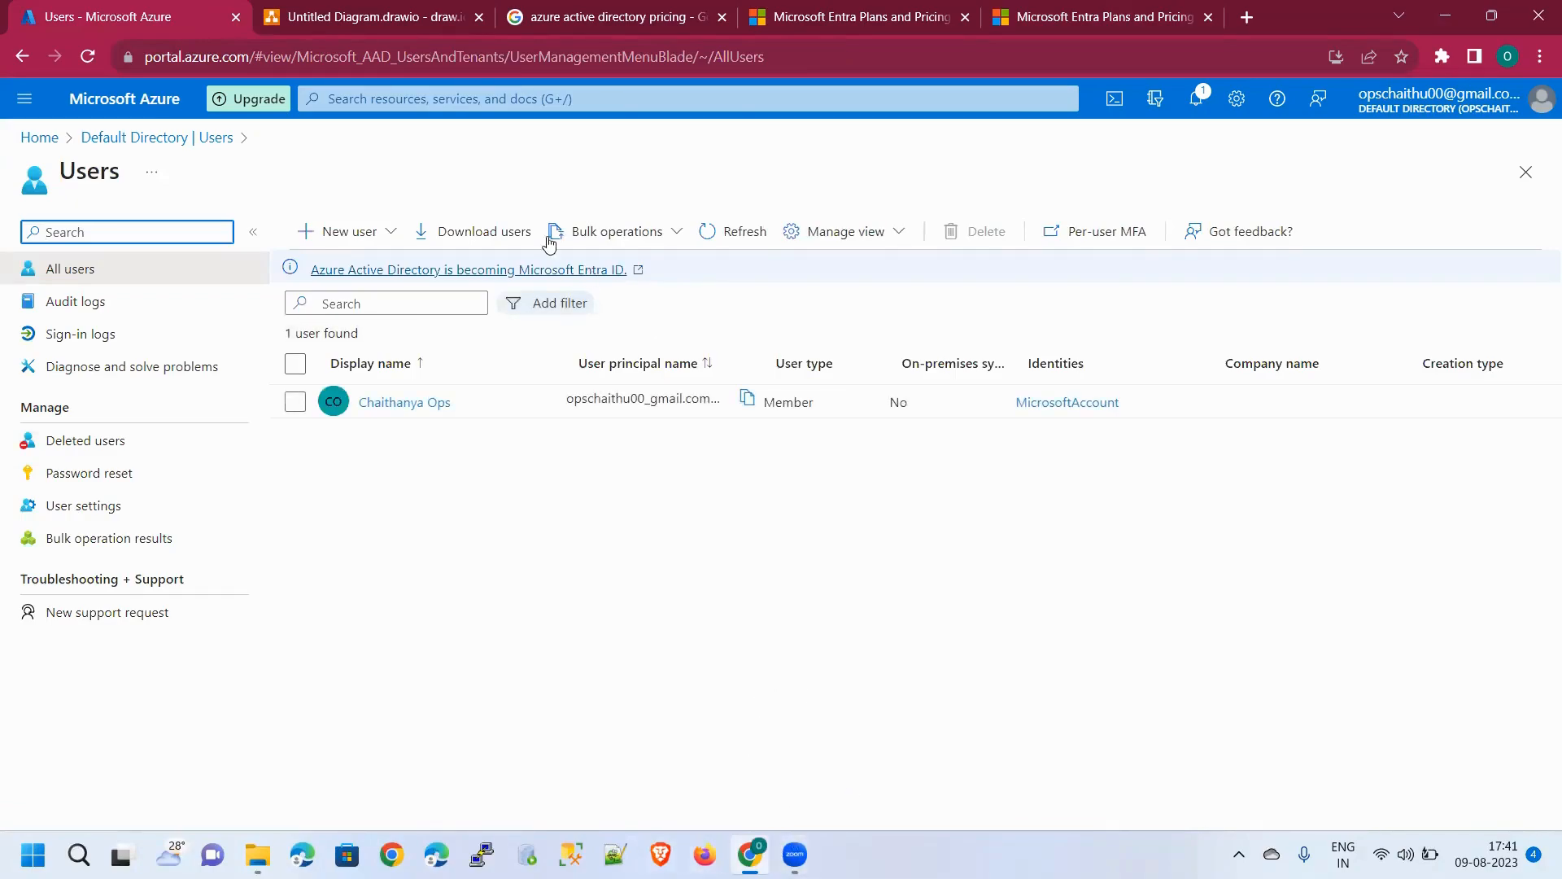
# Add a bold 'OpsTech' label below the title and place an Actor figure beside it
pyautogui.click(420, 29)
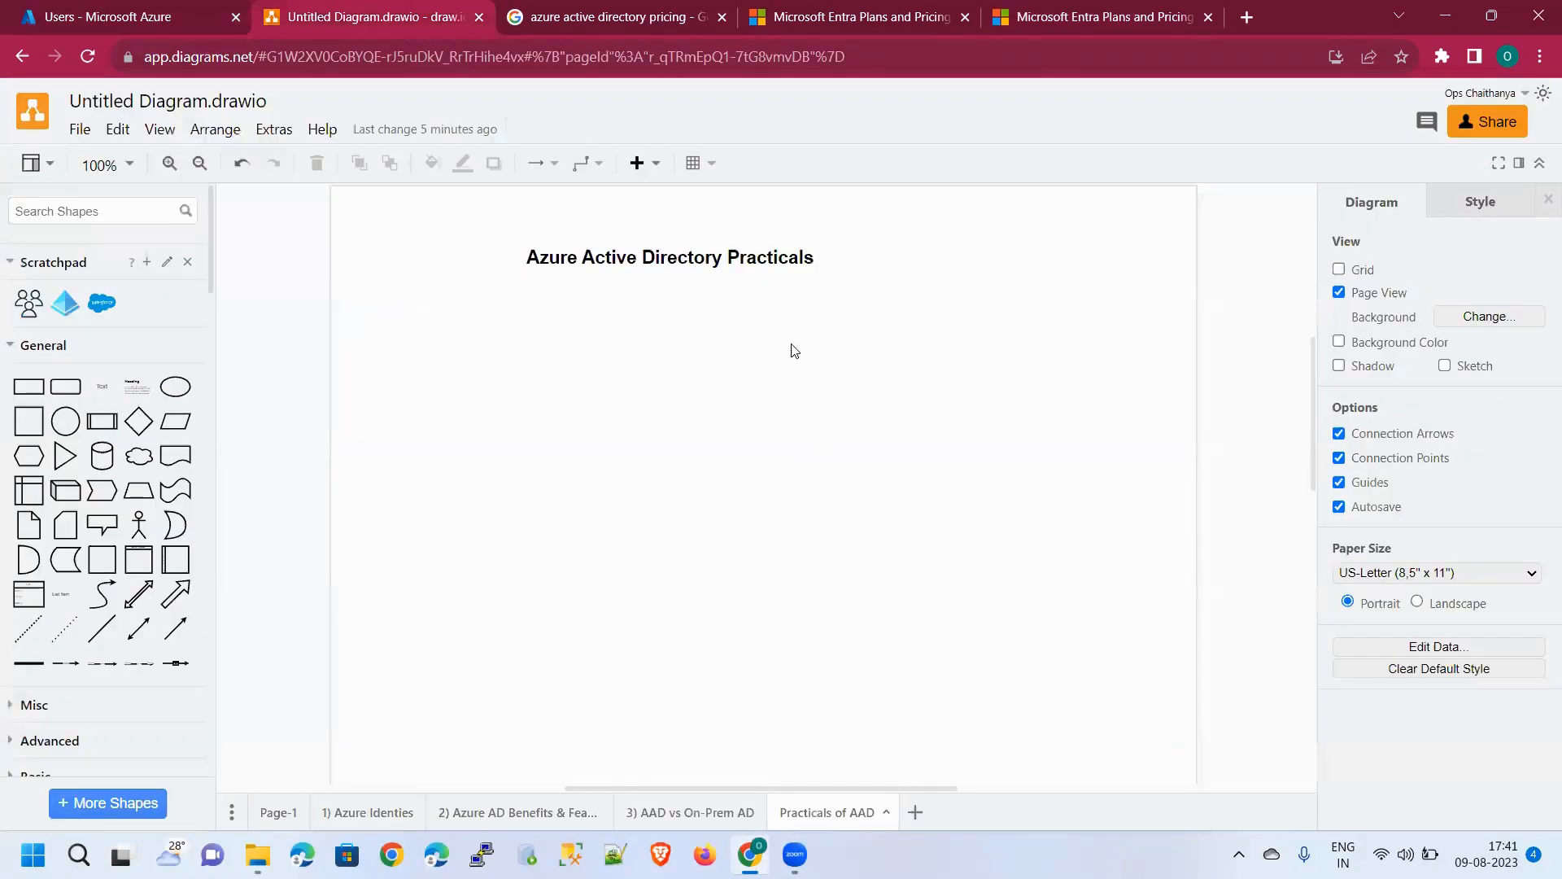
pyautogui.doubleClick(636, 357)
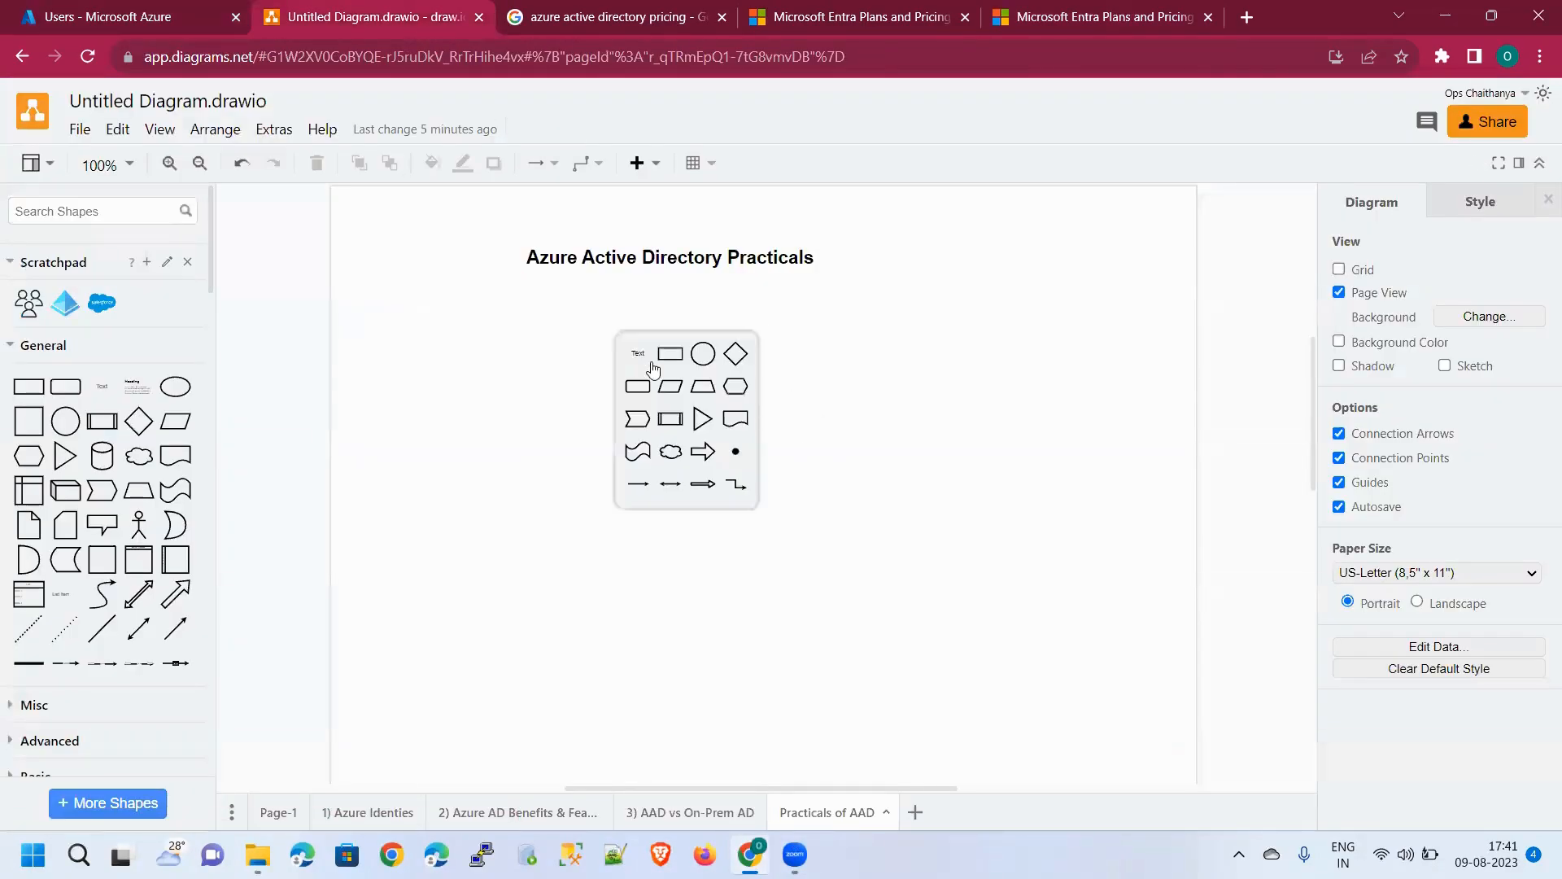
pyautogui.click(637, 358)
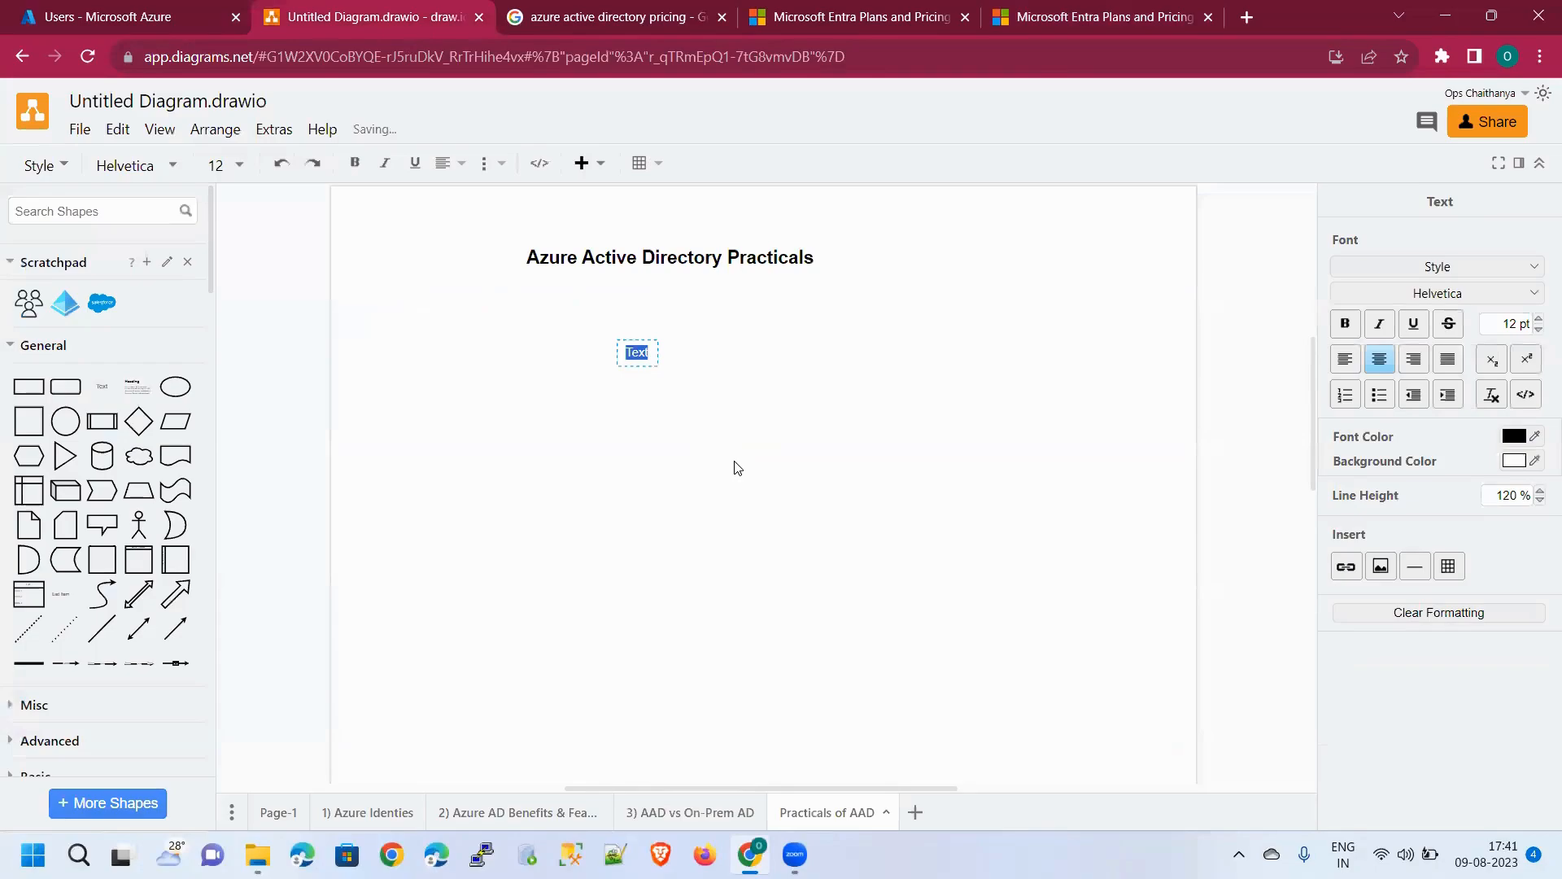
pyautogui.write('OpsTech')
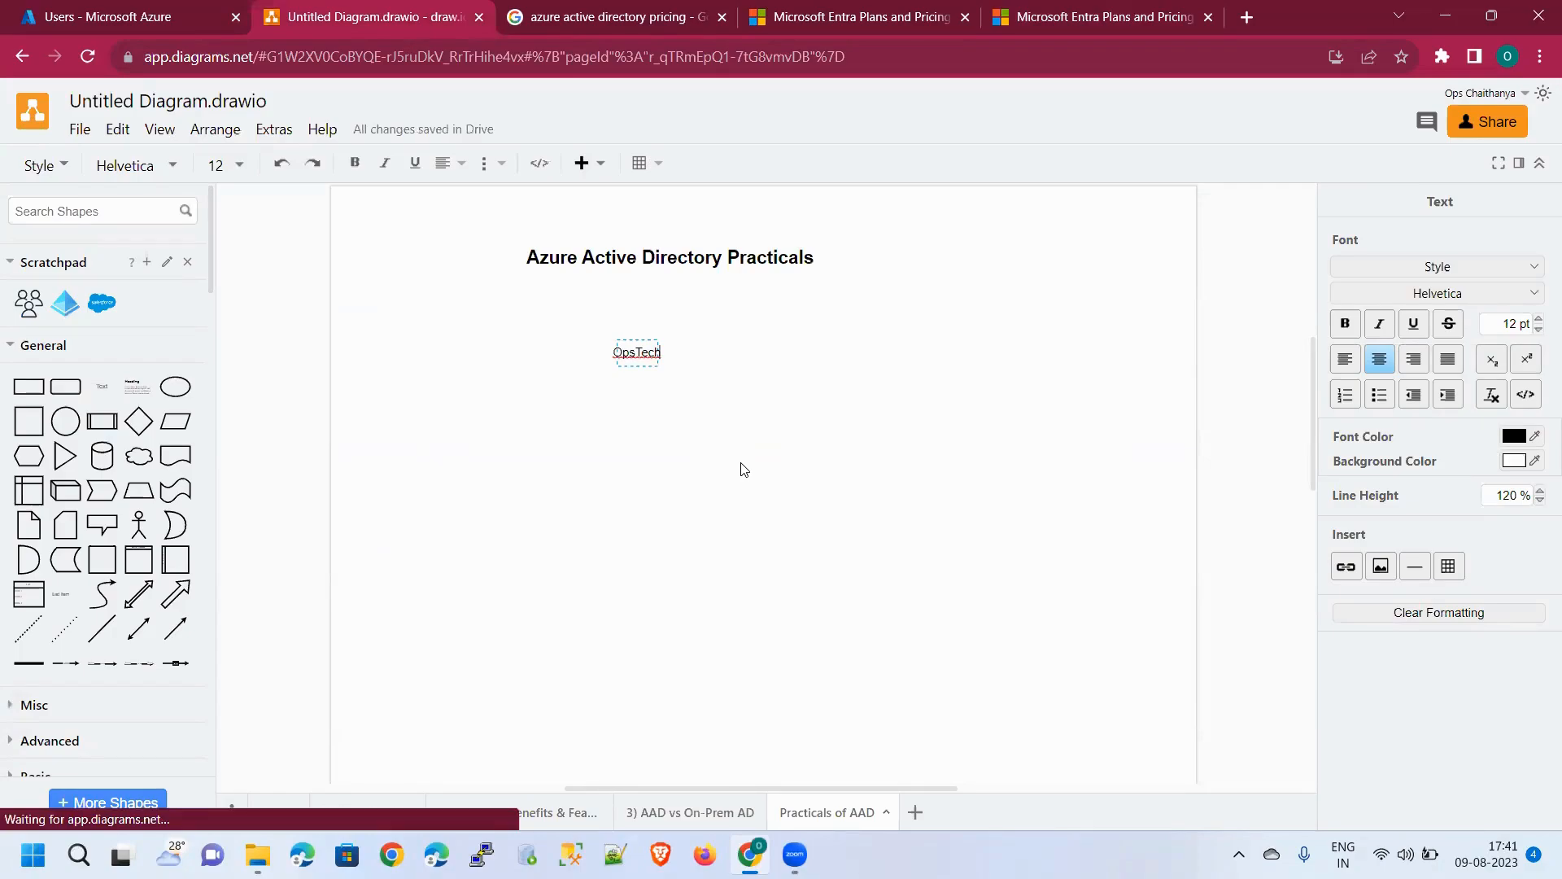
pyautogui.hotkey('ctrl', 'a')
pyautogui.hotkey('ctrl', 'b')
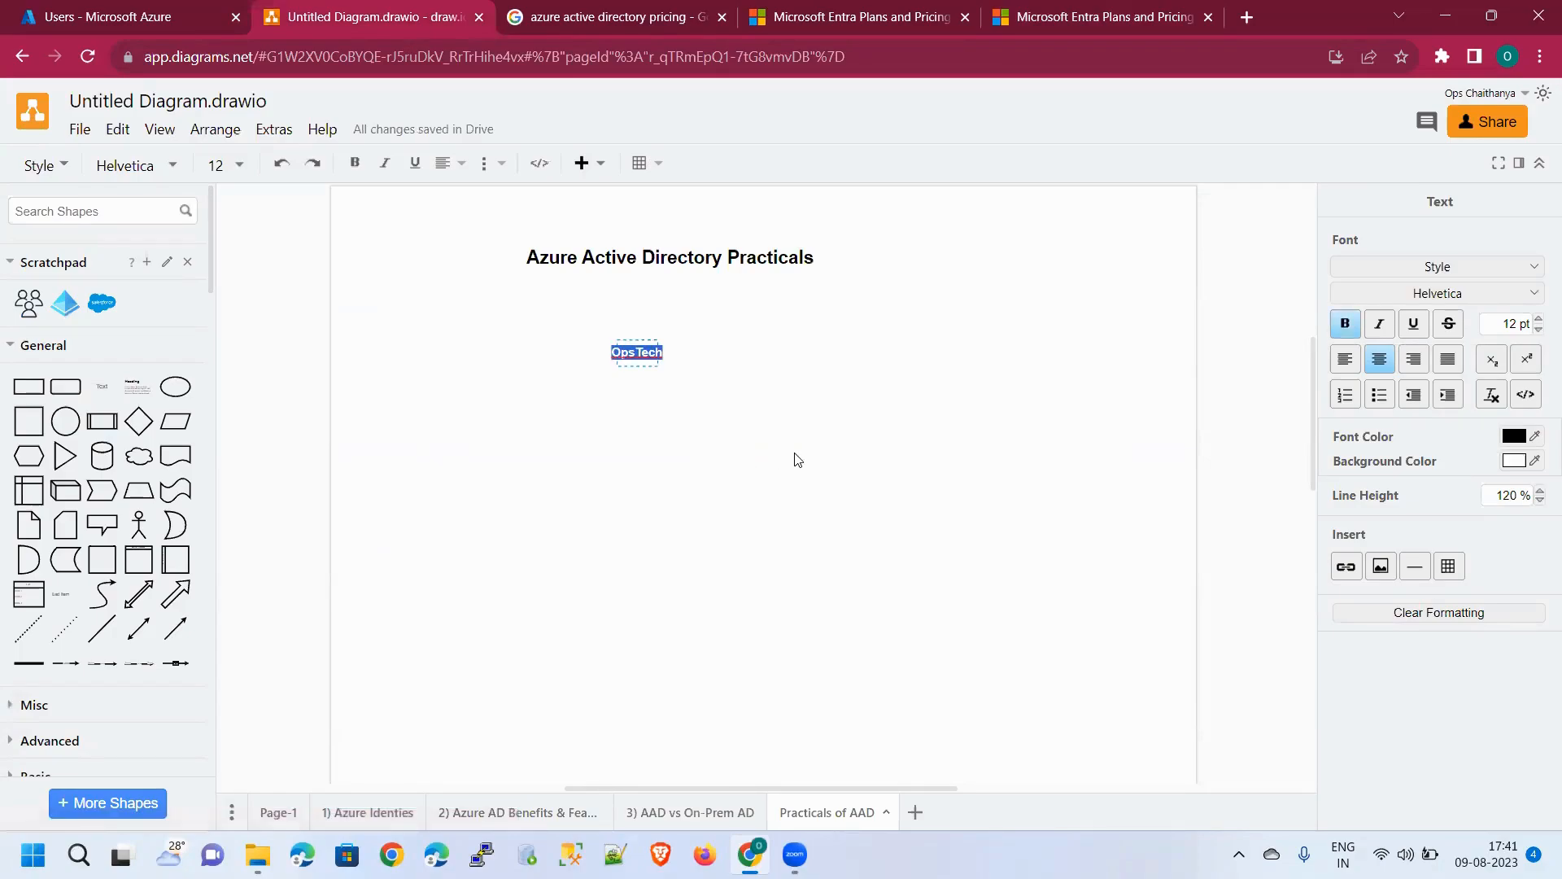
pyautogui.click(796, 459)
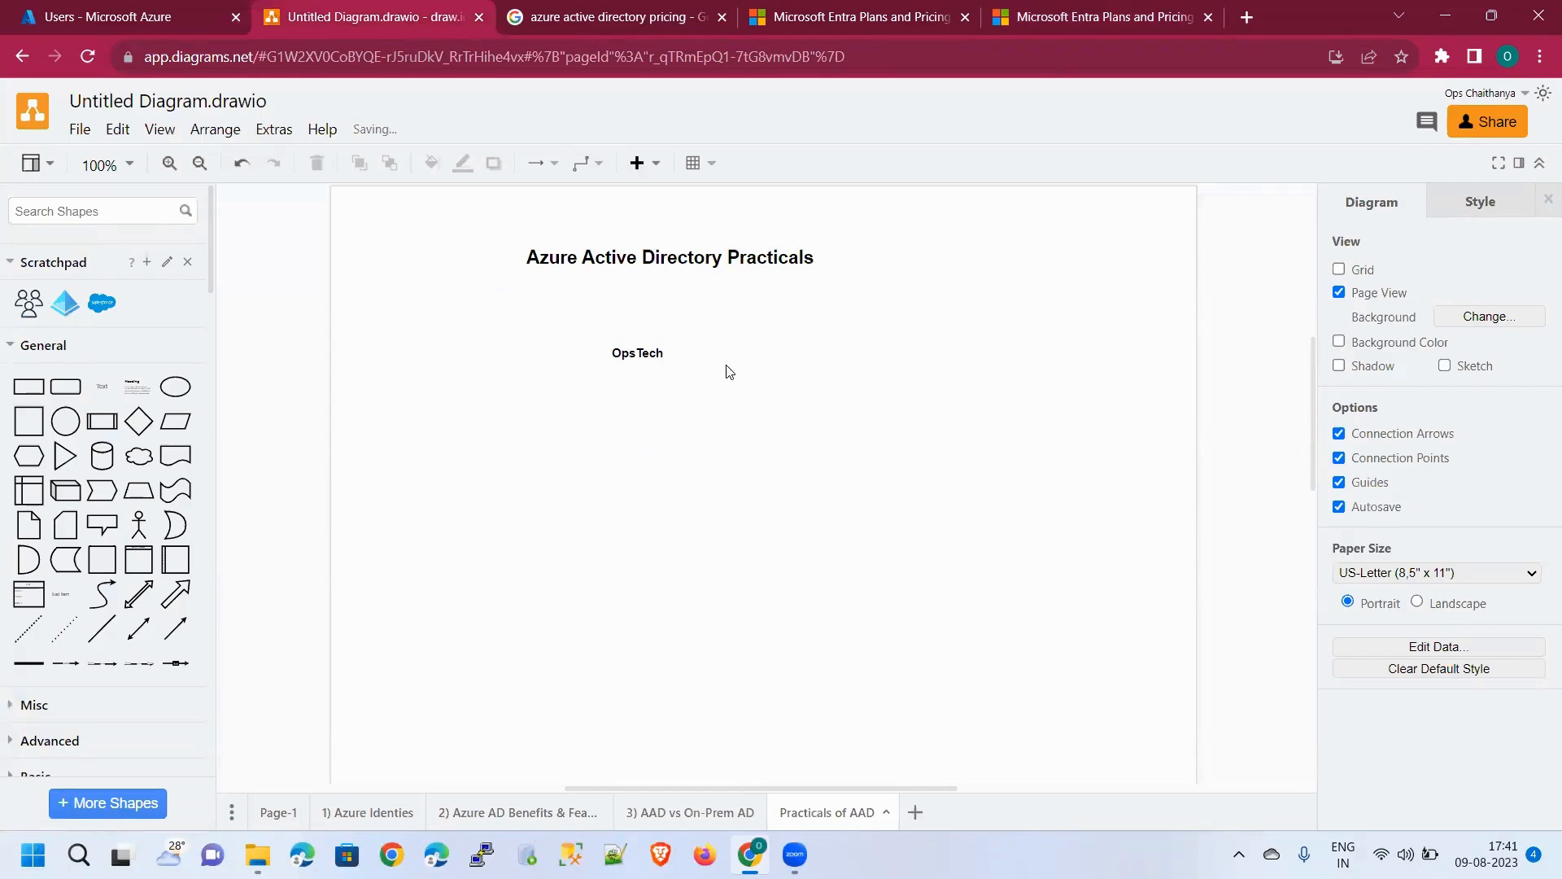
pyautogui.click(135, 533)
pyautogui.moveTo(761, 507); pyautogui.dragTo(672, 352)
# Add a user-group icon next to the actor and connect it to OpsTech, undoing a stray connector
pyautogui.click(777, 476)
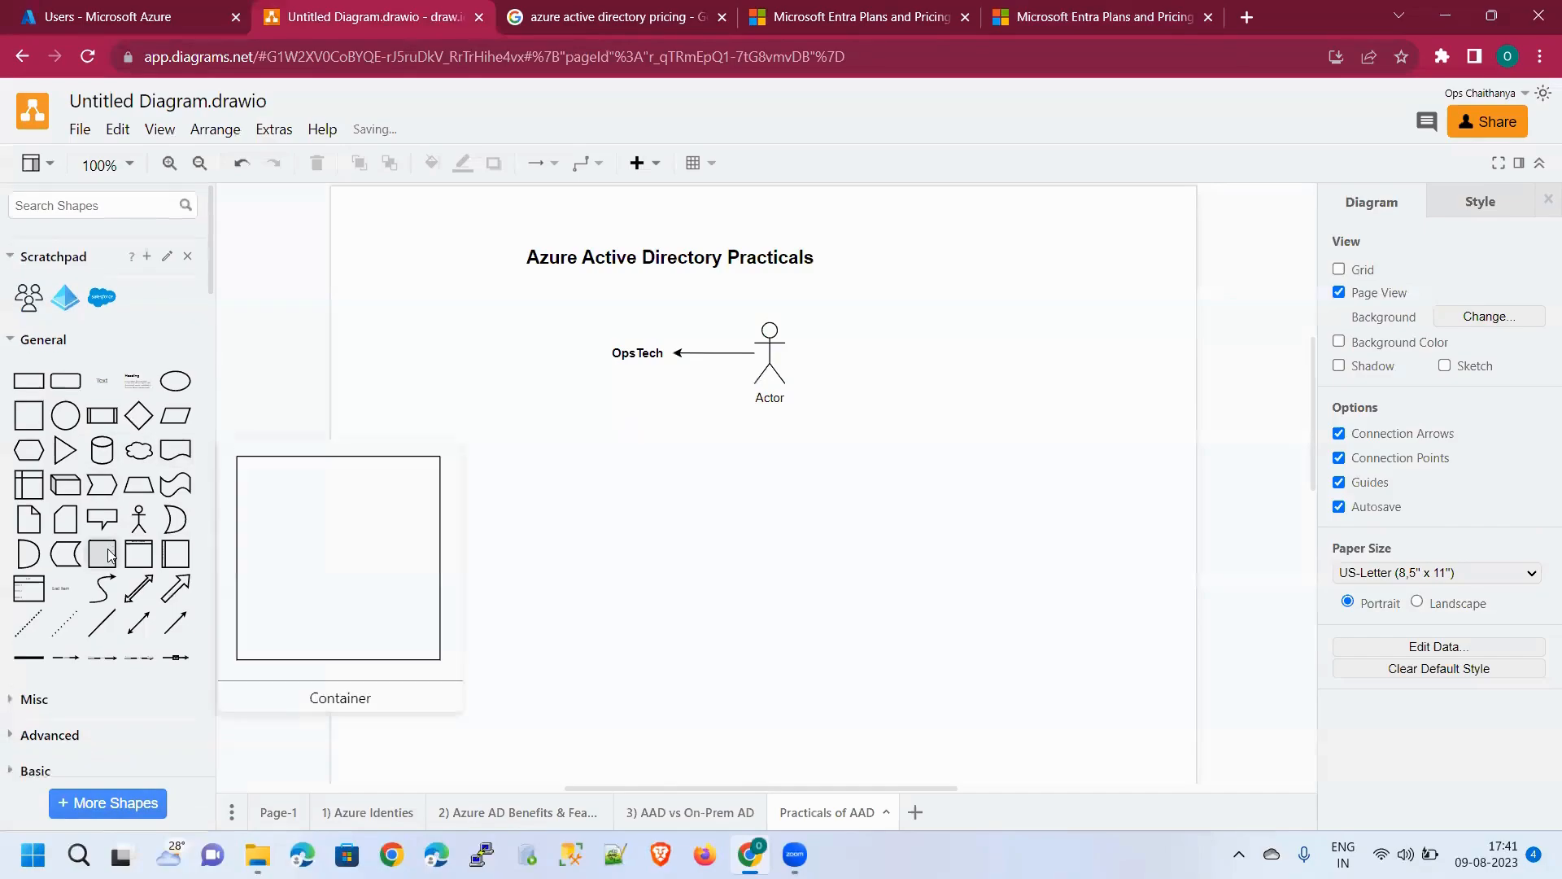
pyautogui.scroll(-2, 109, 556)
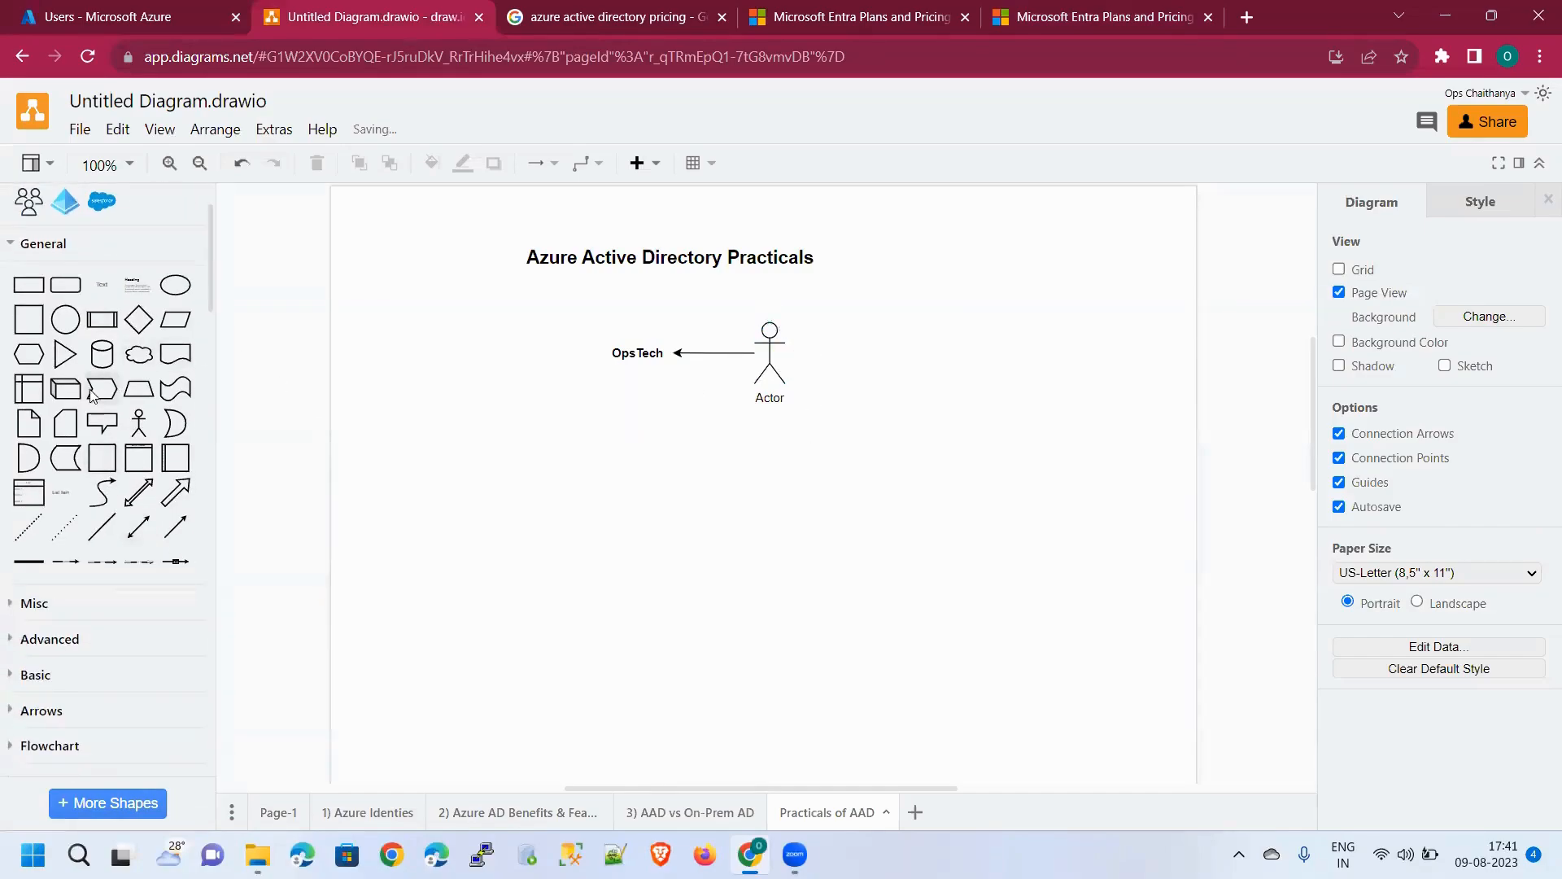
pyautogui.scroll(2, 92, 396)
pyautogui.click(28, 302)
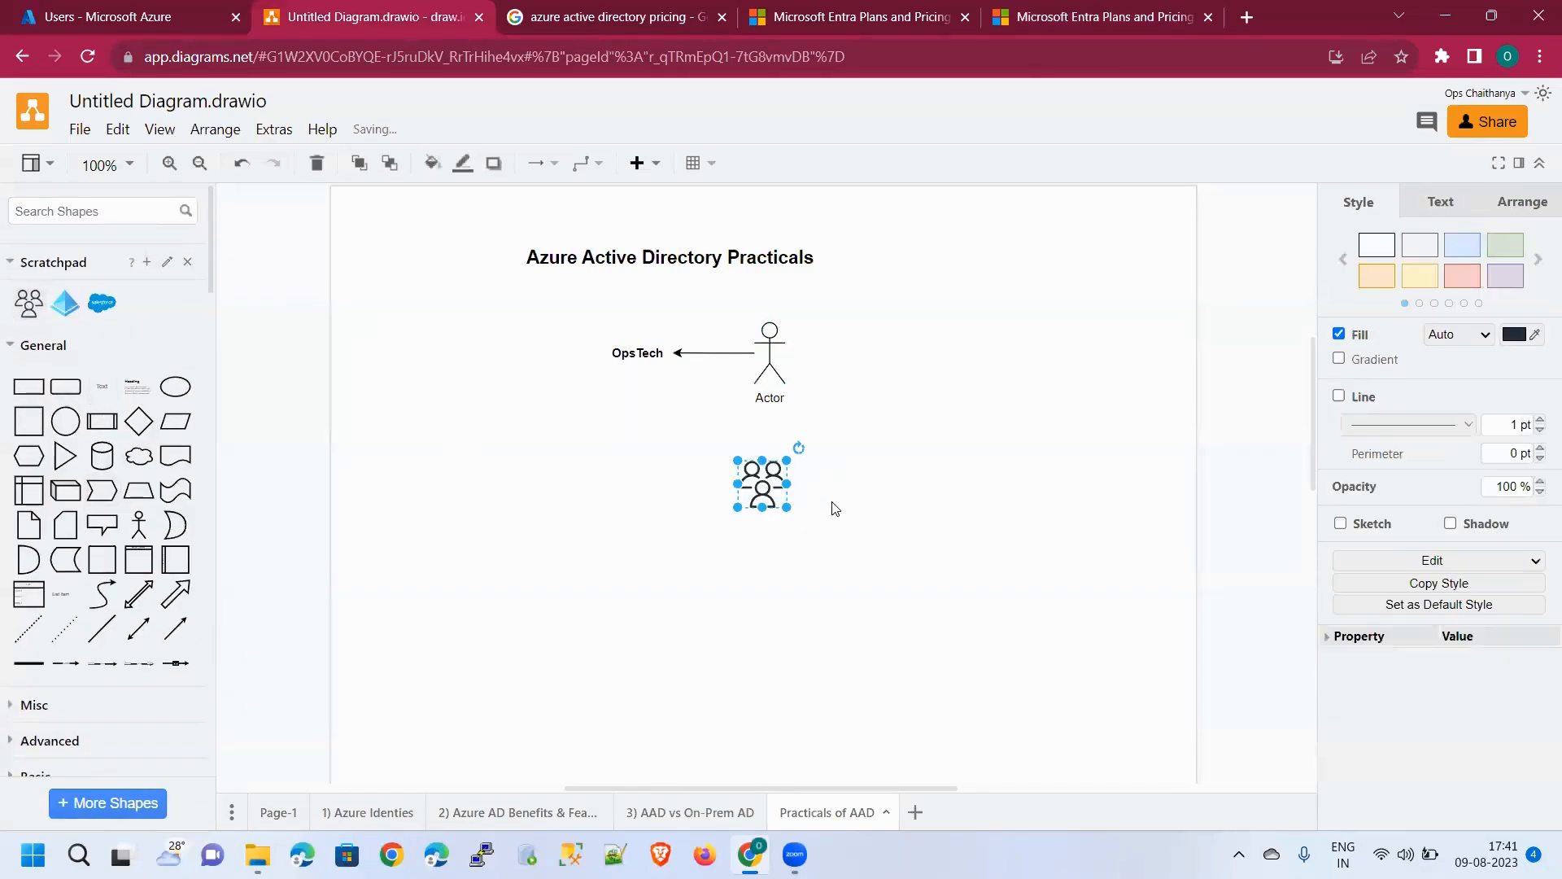
pyautogui.moveTo(769, 480); pyautogui.dragTo(631, 341)
pyautogui.moveTo(633, 360); pyautogui.dragTo(634, 360)
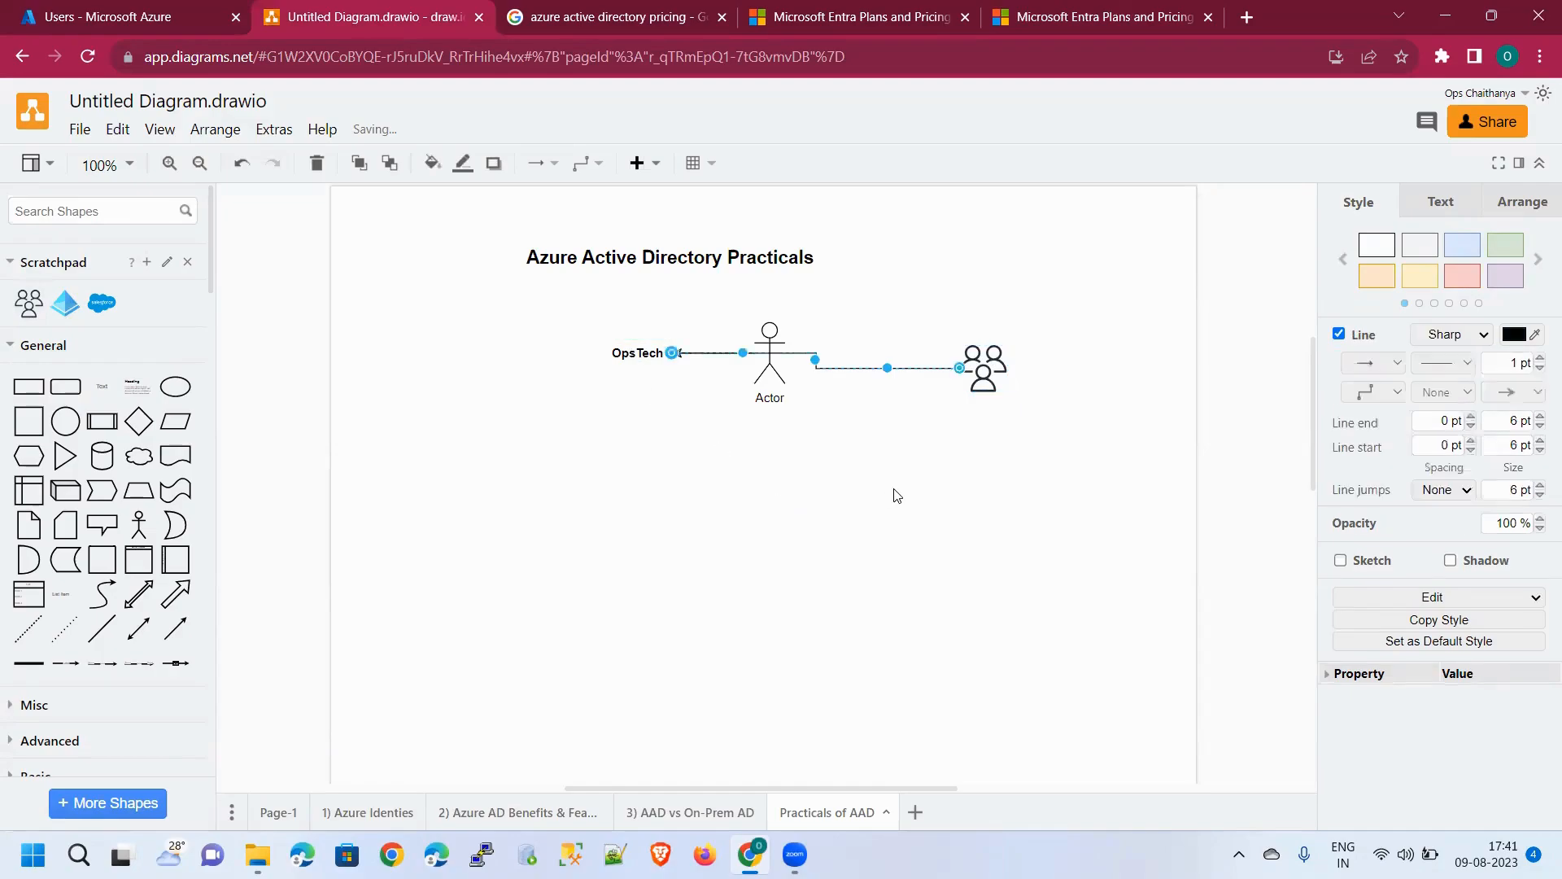
pyautogui.click(895, 495)
pyautogui.moveTo(777, 330); pyautogui.dragTo(745, 517)
pyautogui.hotkey('ctrl', 'z')
pyautogui.click(956, 462)
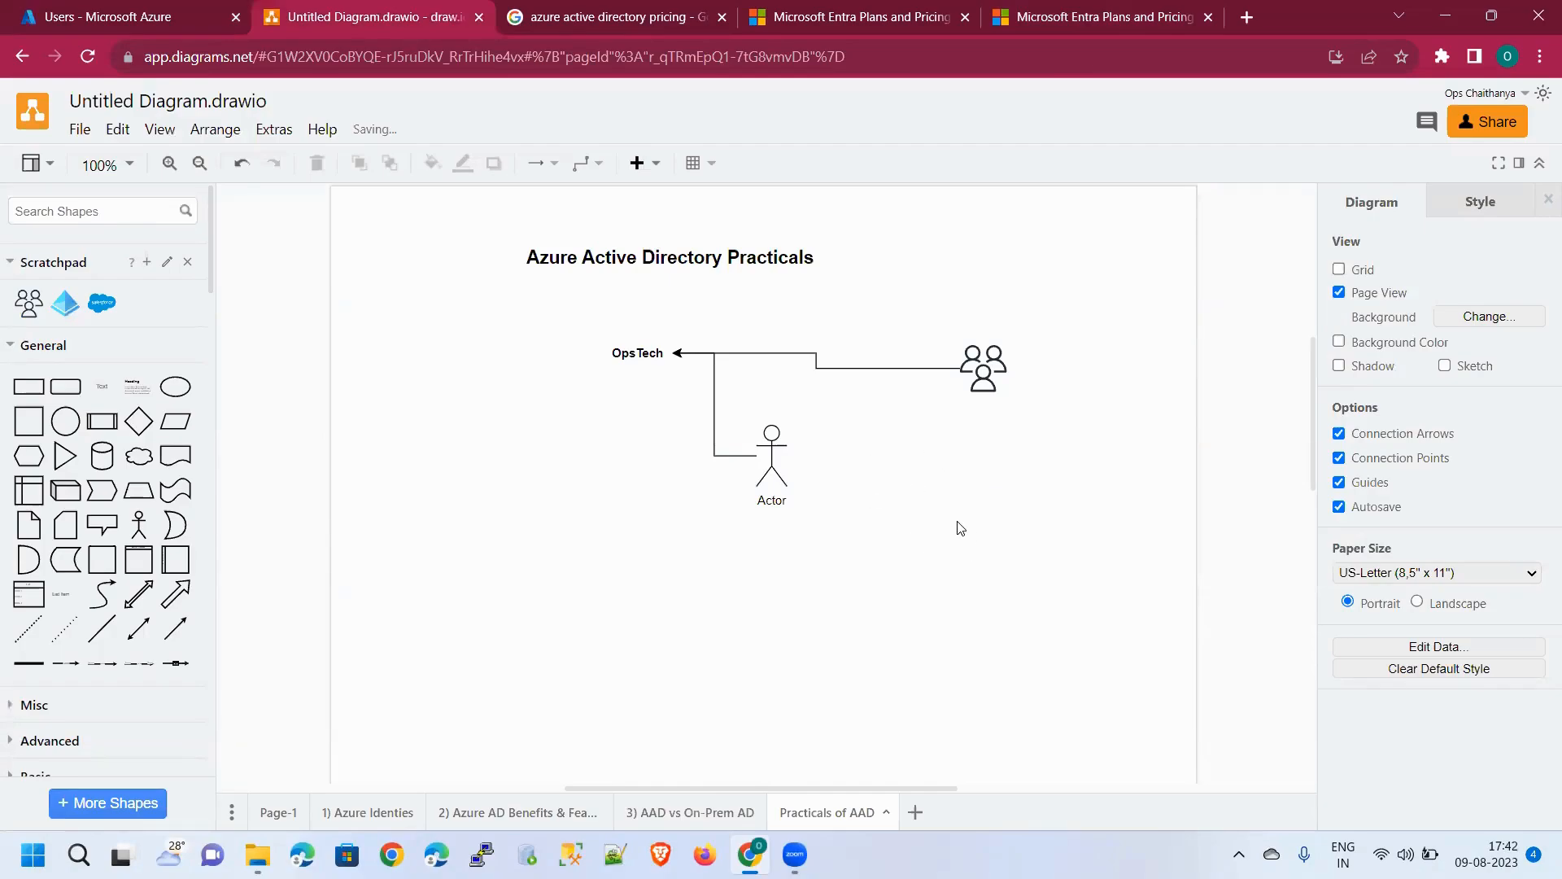
# On the Users page, review the New user dropdown options, then return to the Default Directory overview
pyautogui.click(126, 14)
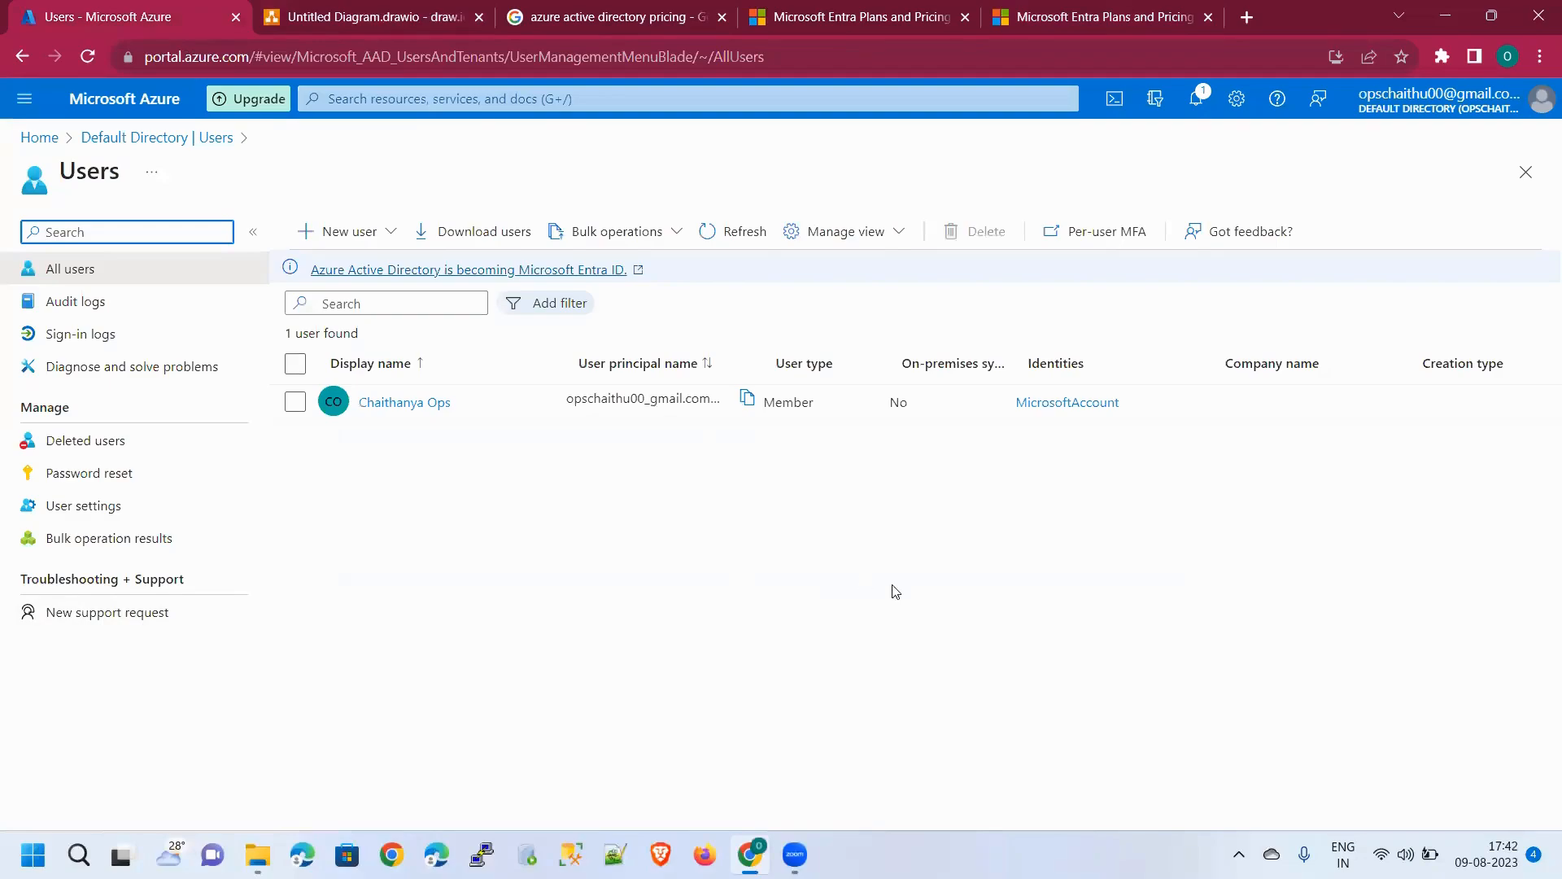
pyautogui.click(379, 233)
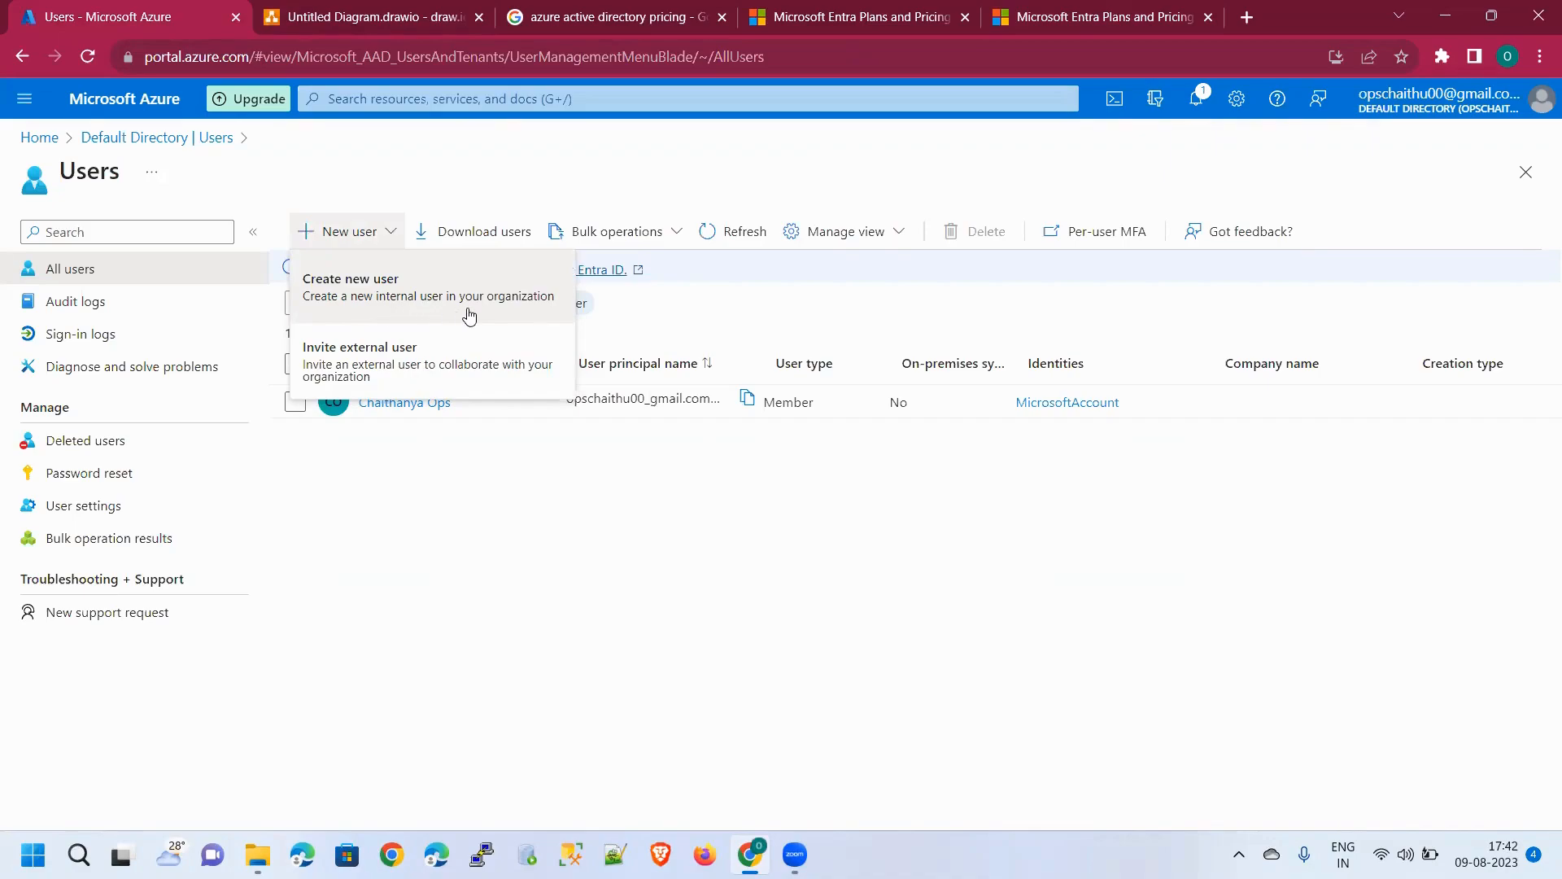
pyautogui.click(589, 579)
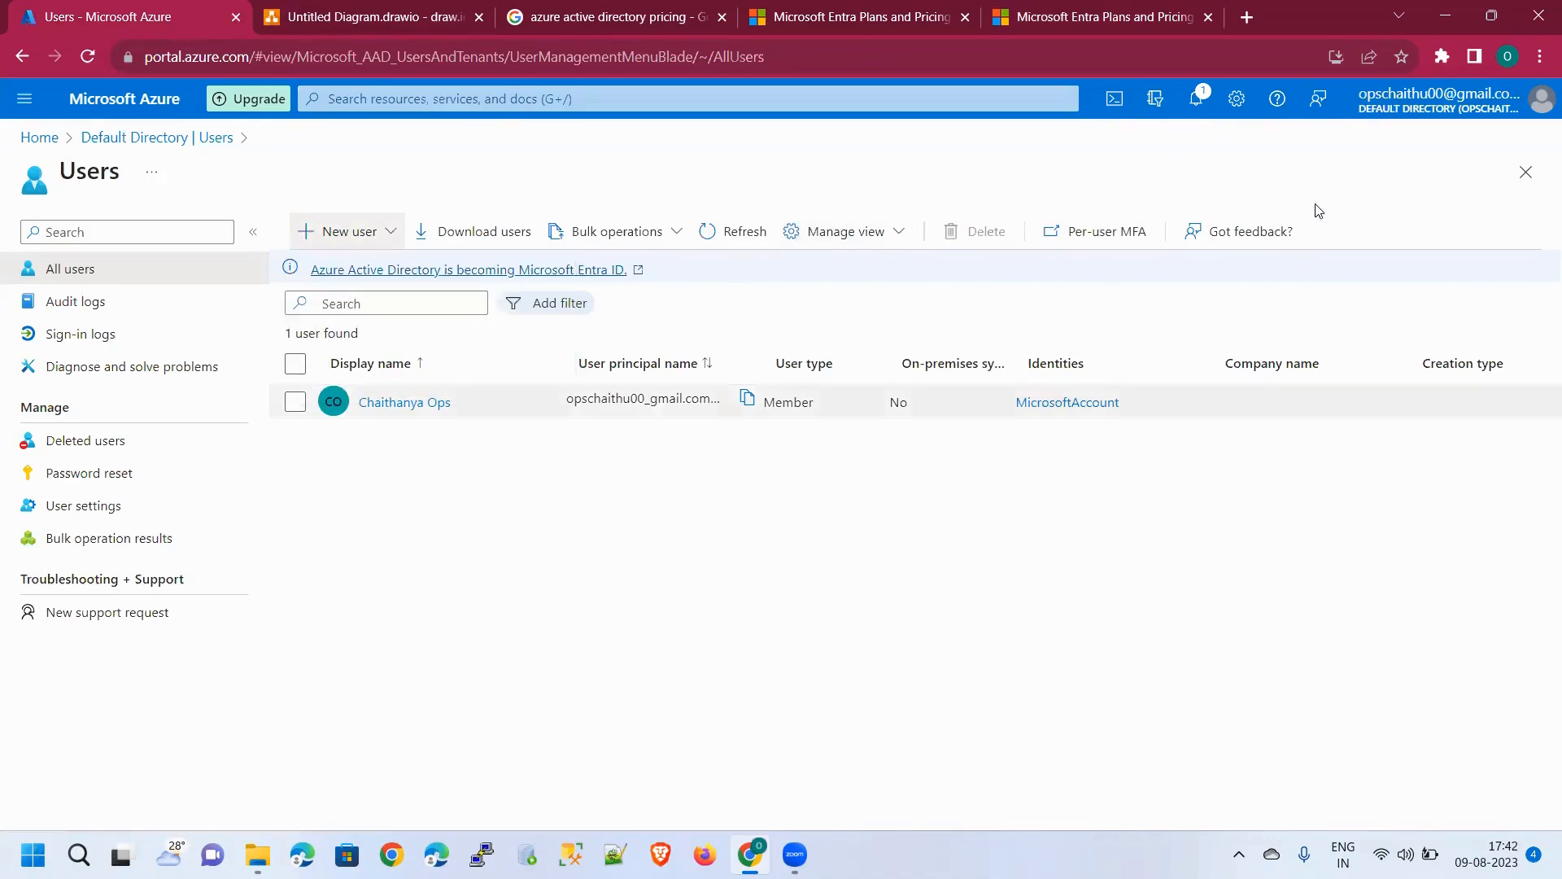
pyautogui.click(138, 138)
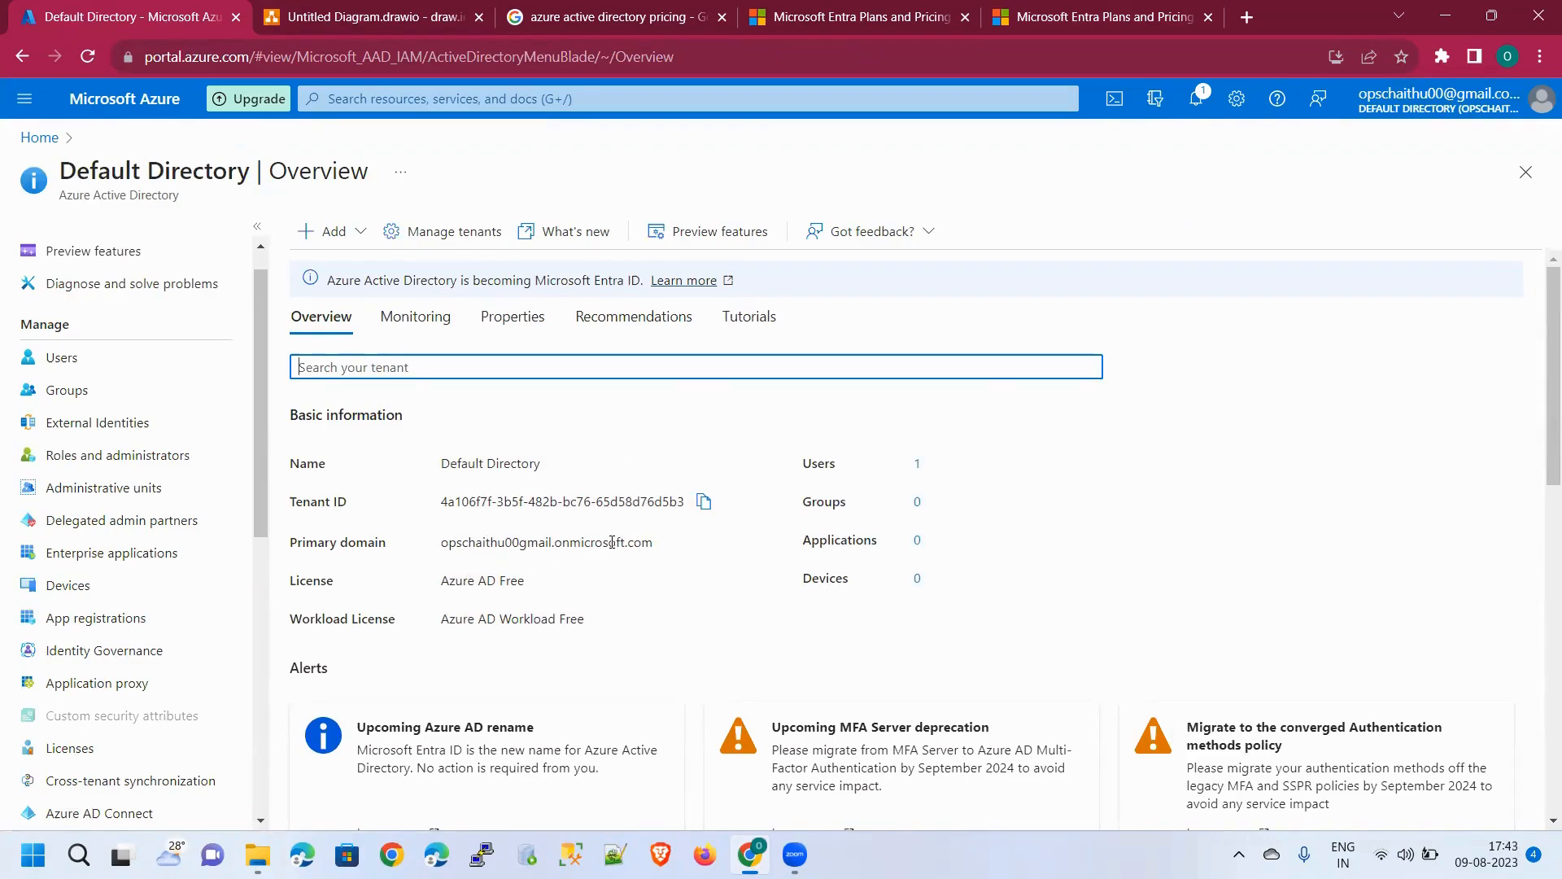
# Select the Default Directory's primary domain, then start a new user through Add > User
pyautogui.moveTo(667, 546); pyautogui.dragTo(435, 547)
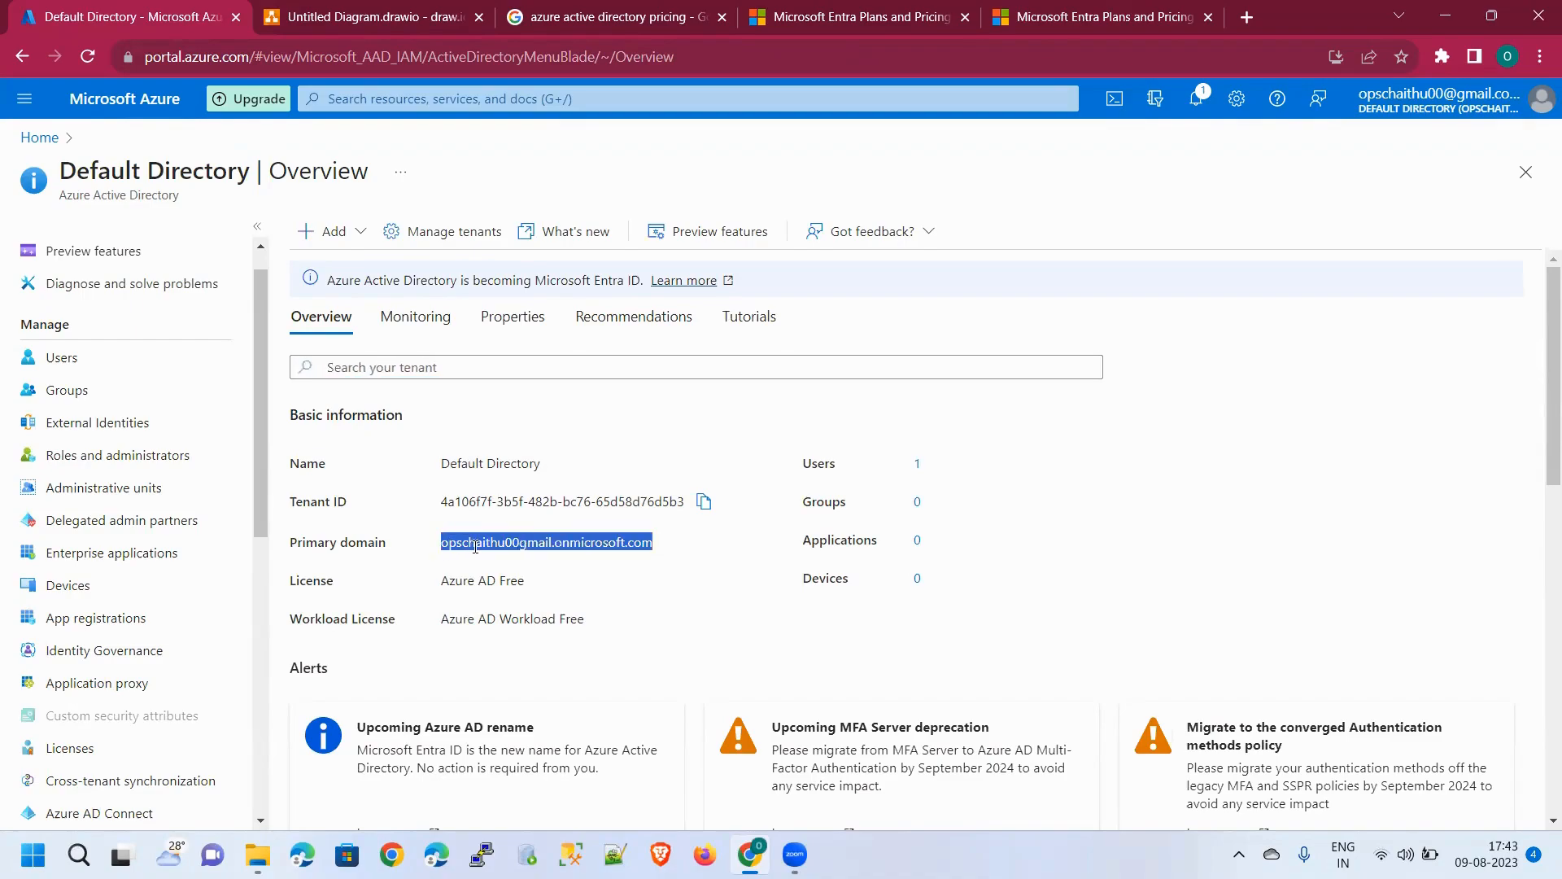
pyautogui.click(363, 232)
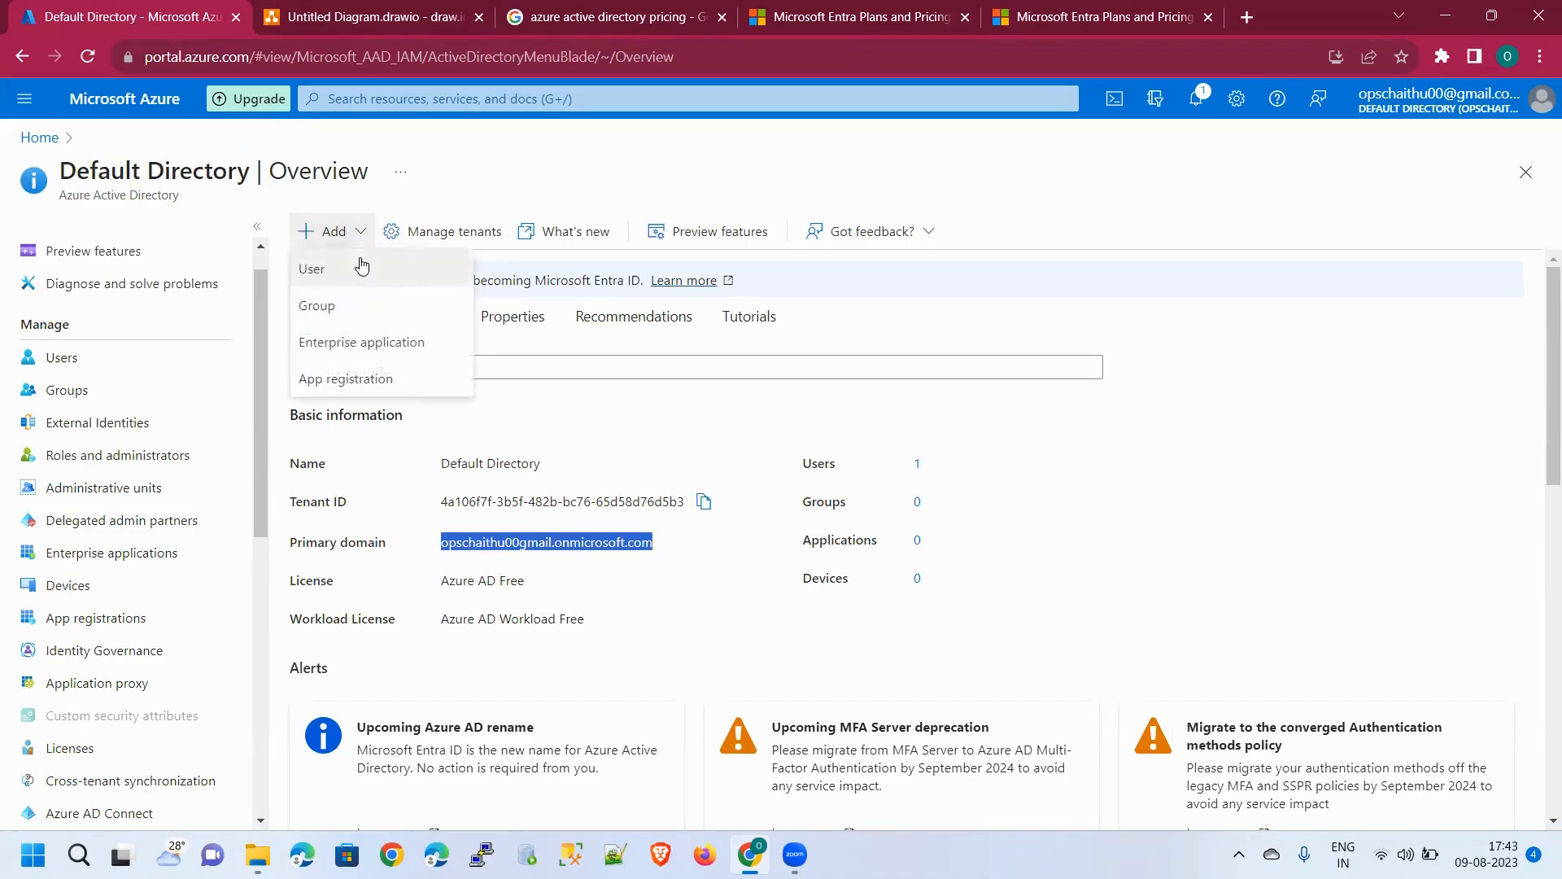
pyautogui.click(363, 266)
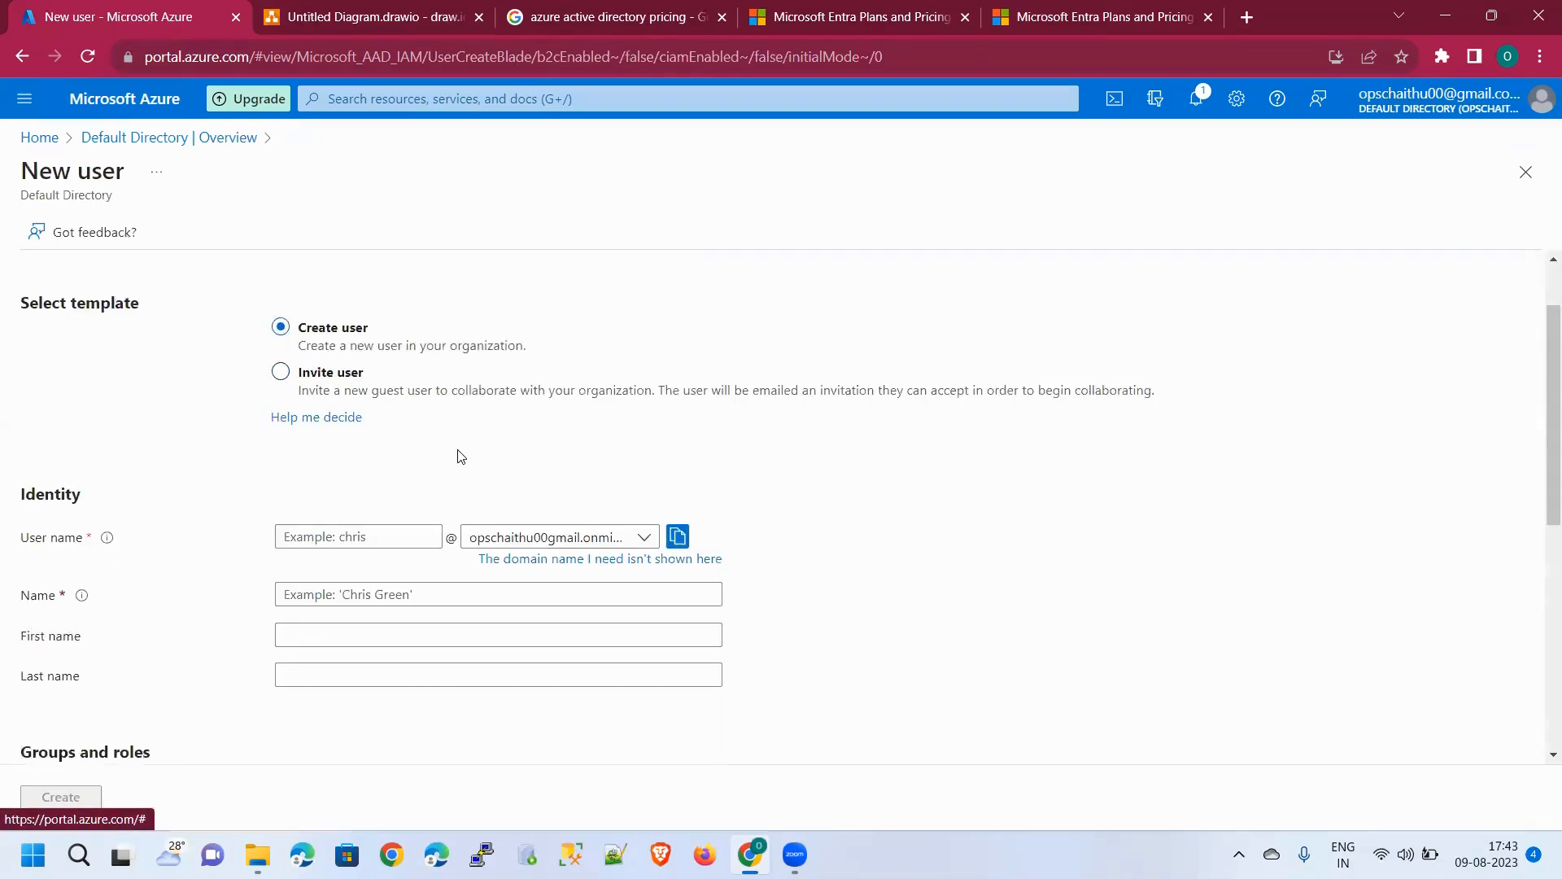
pyautogui.scroll(-8, 966, 464)
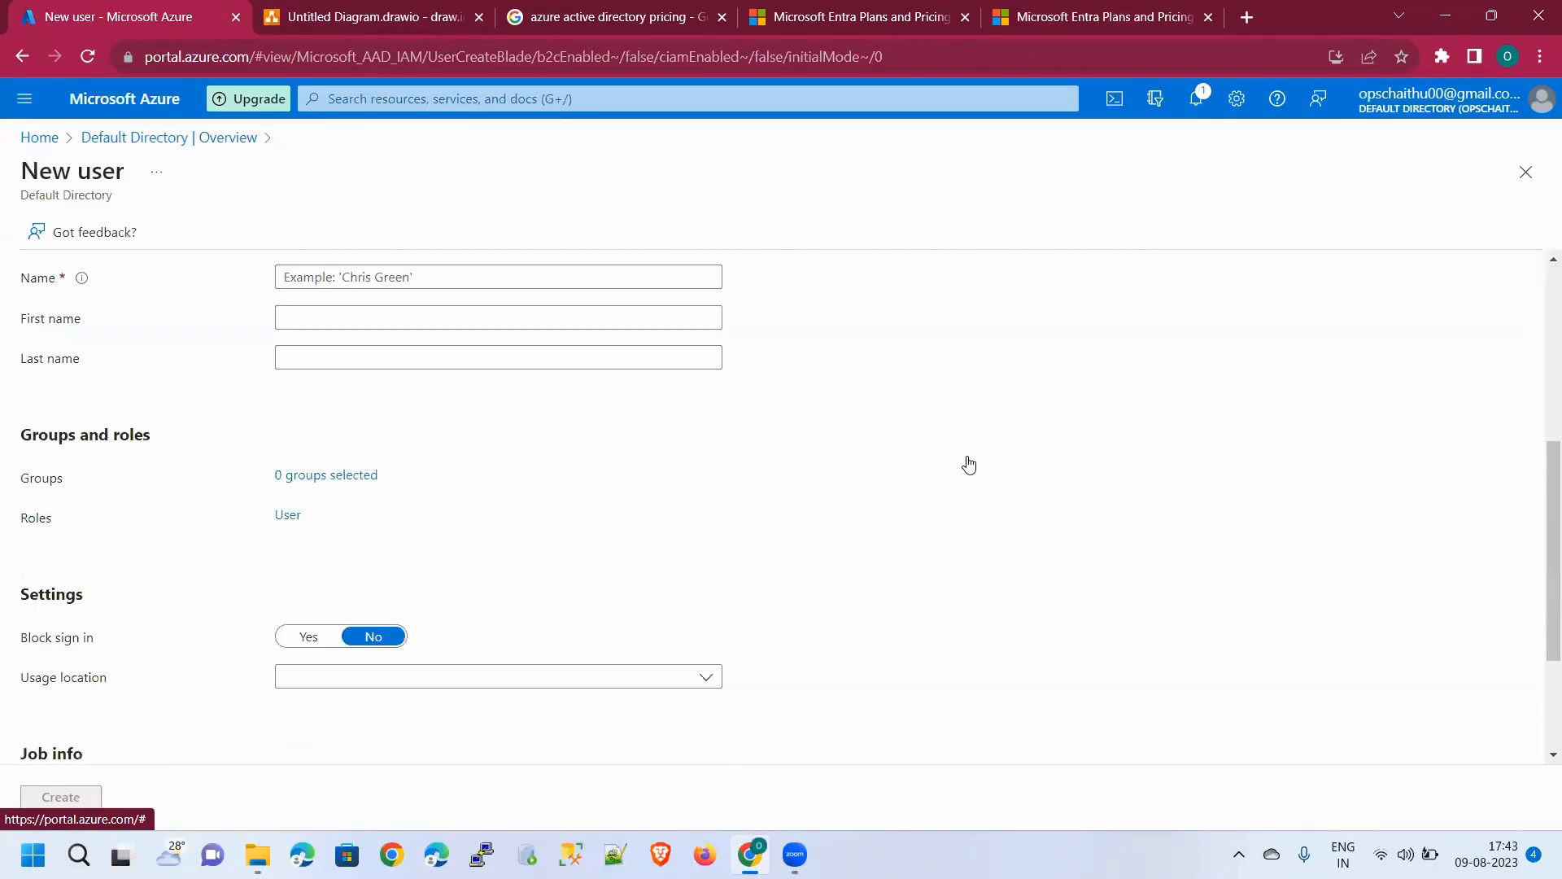
pyautogui.scroll(8, 970, 462)
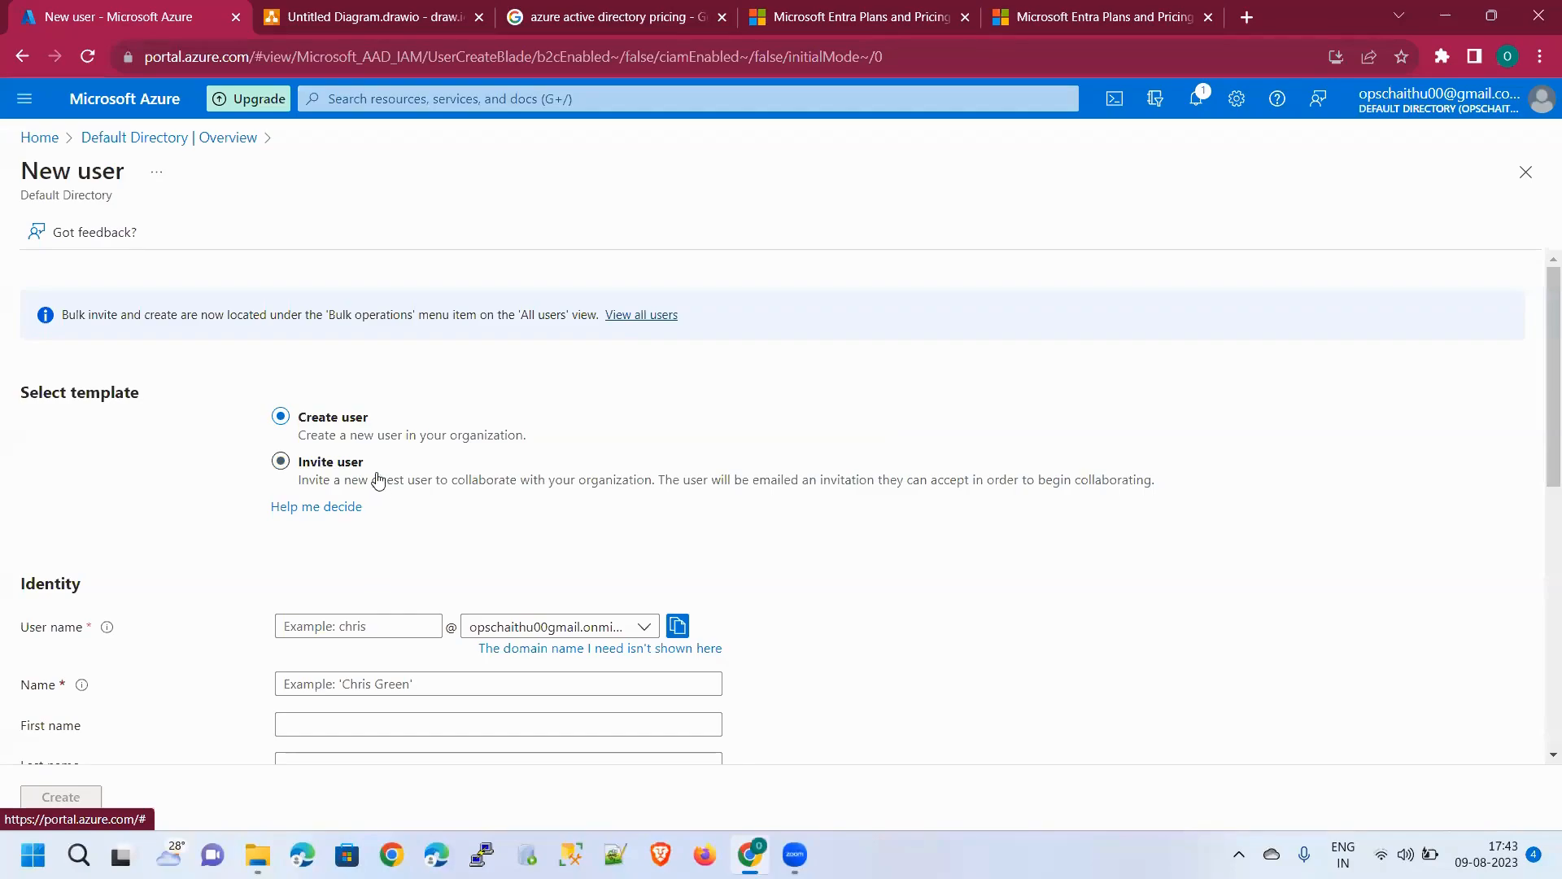
# Switch the New user form to Invite user and enter a guest's e-mail address
pyautogui.click(322, 471)
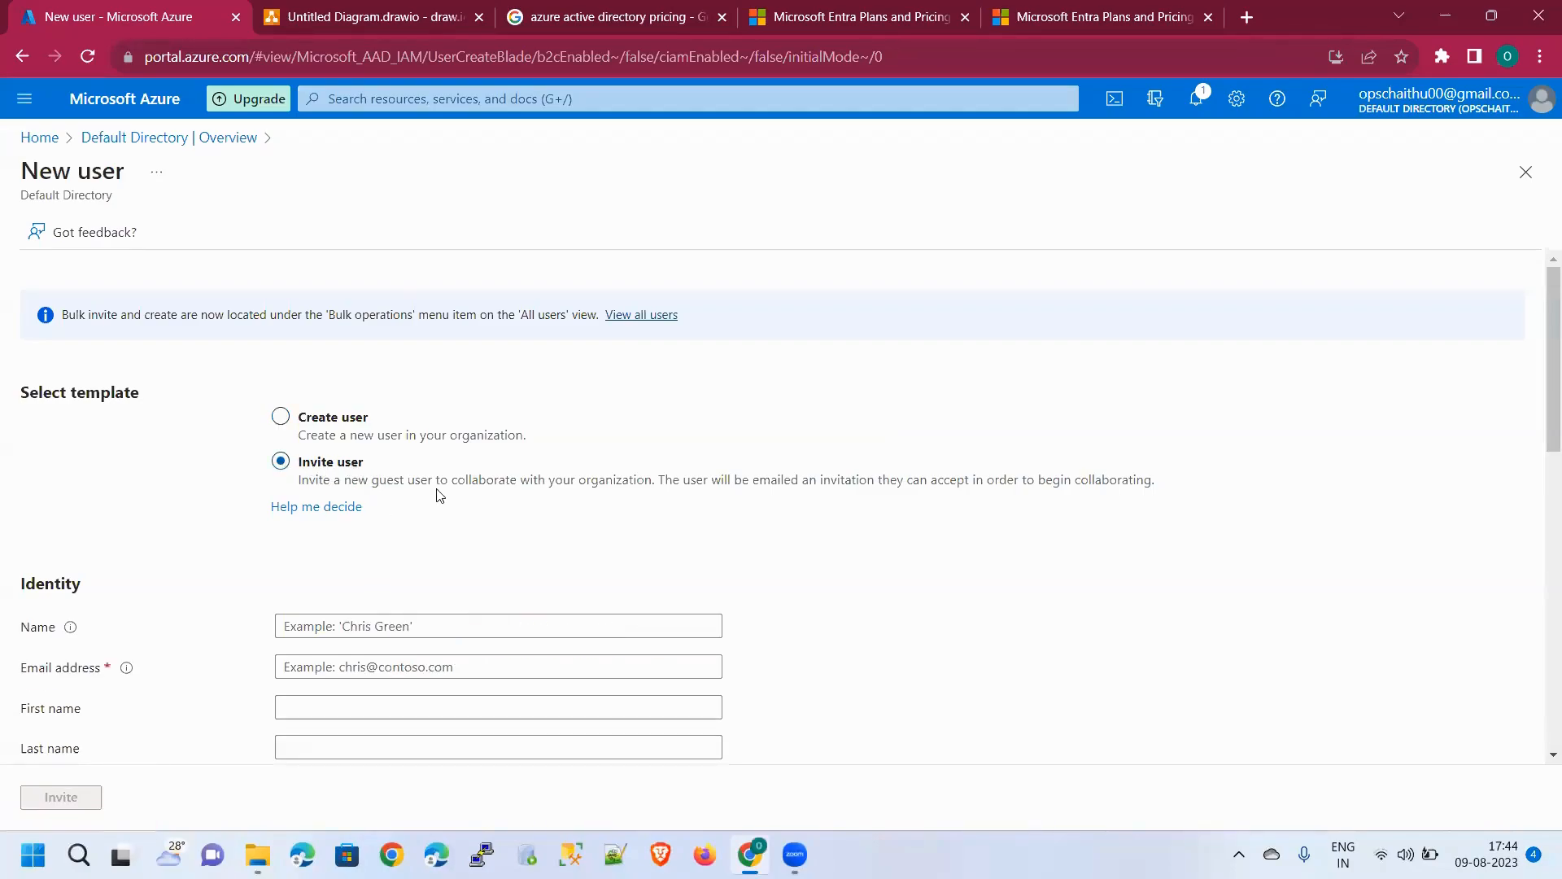
pyautogui.scroll(-3, 518, 600)
pyautogui.click(477, 465)
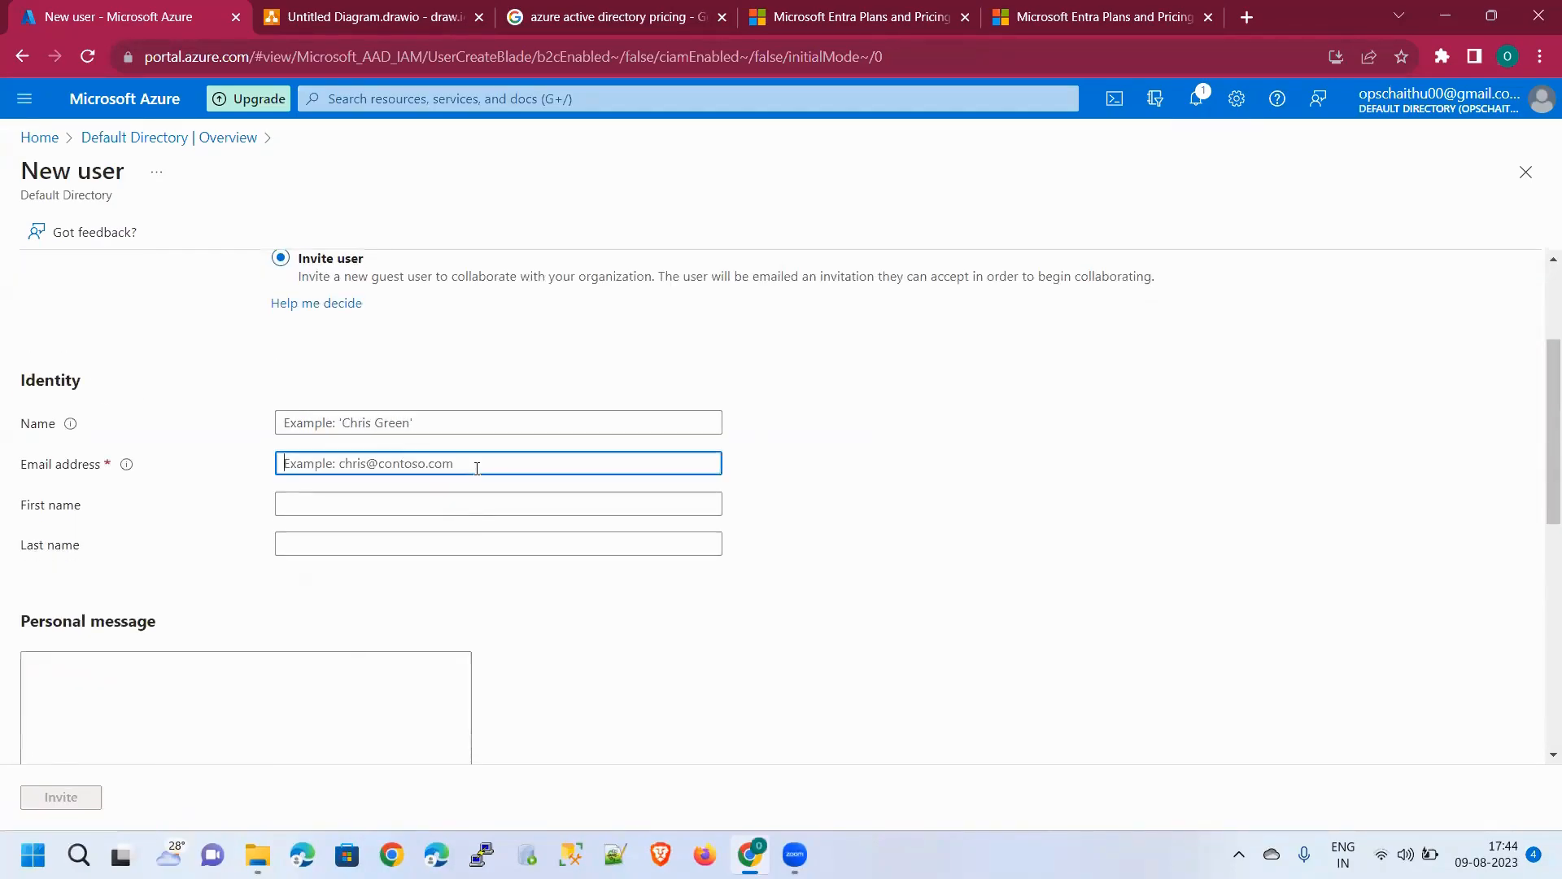
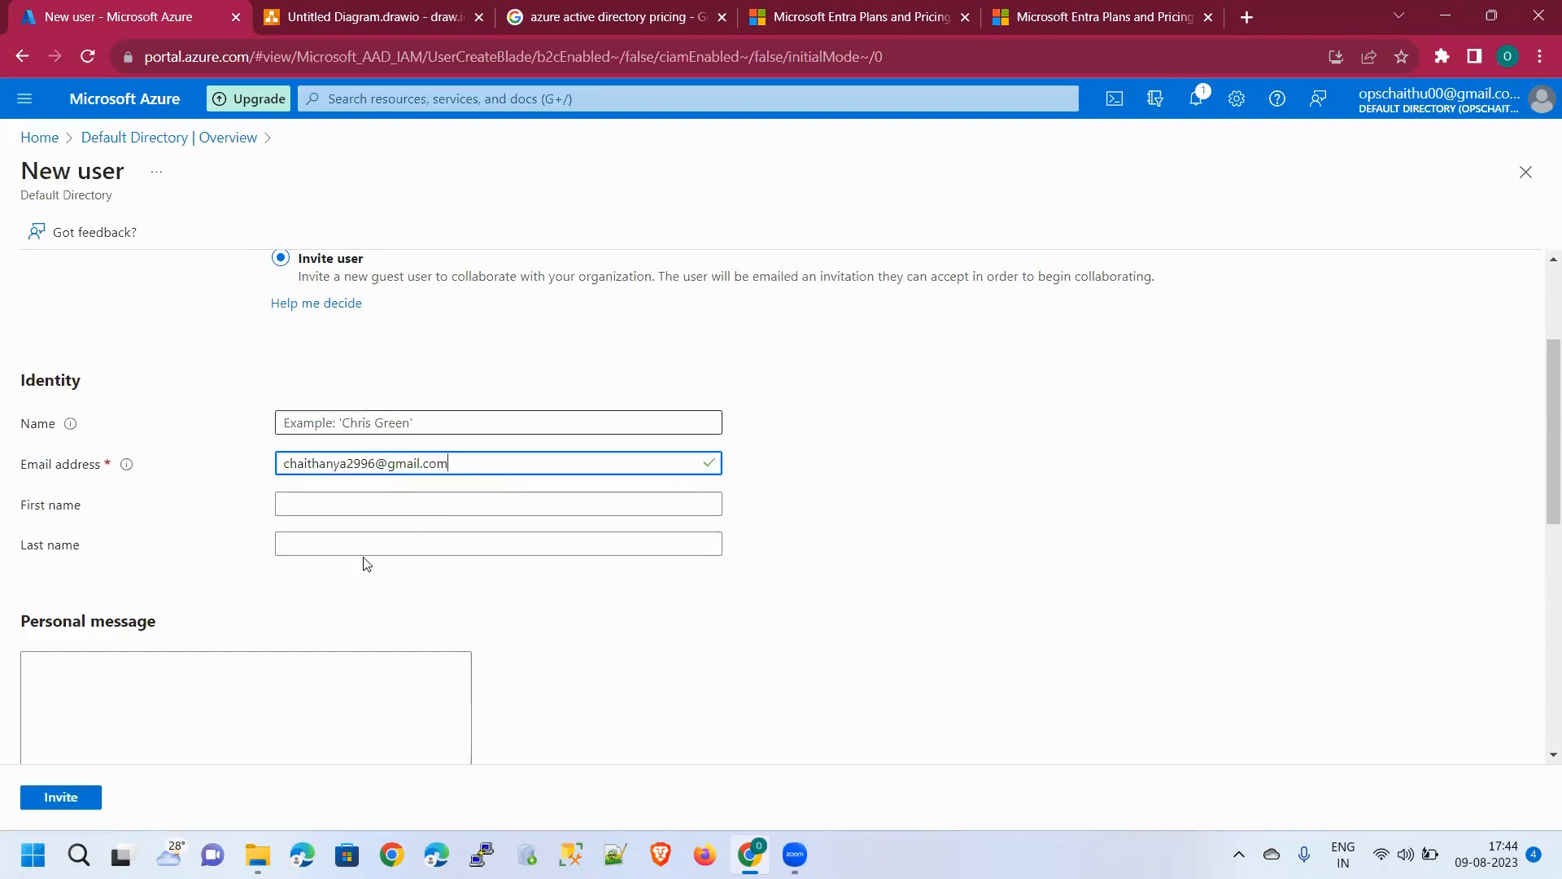
# Review the invitation fields, including the personal message box, then reselect the Create user template
pyautogui.scroll(-4, 307, 600)
pyautogui.click(329, 414)
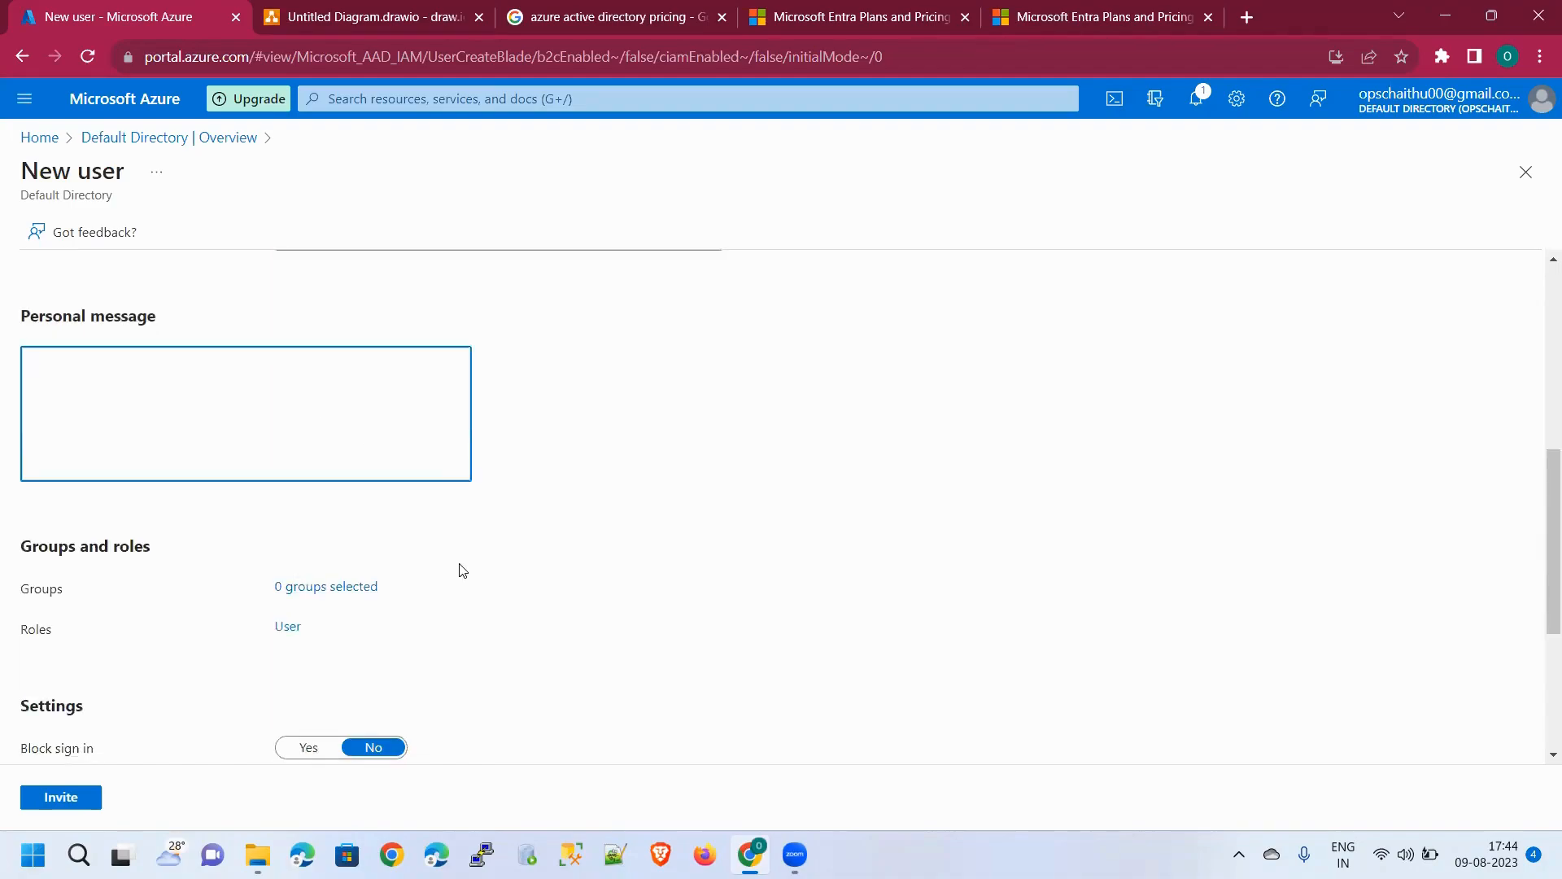
pyautogui.scroll(-3, 461, 569)
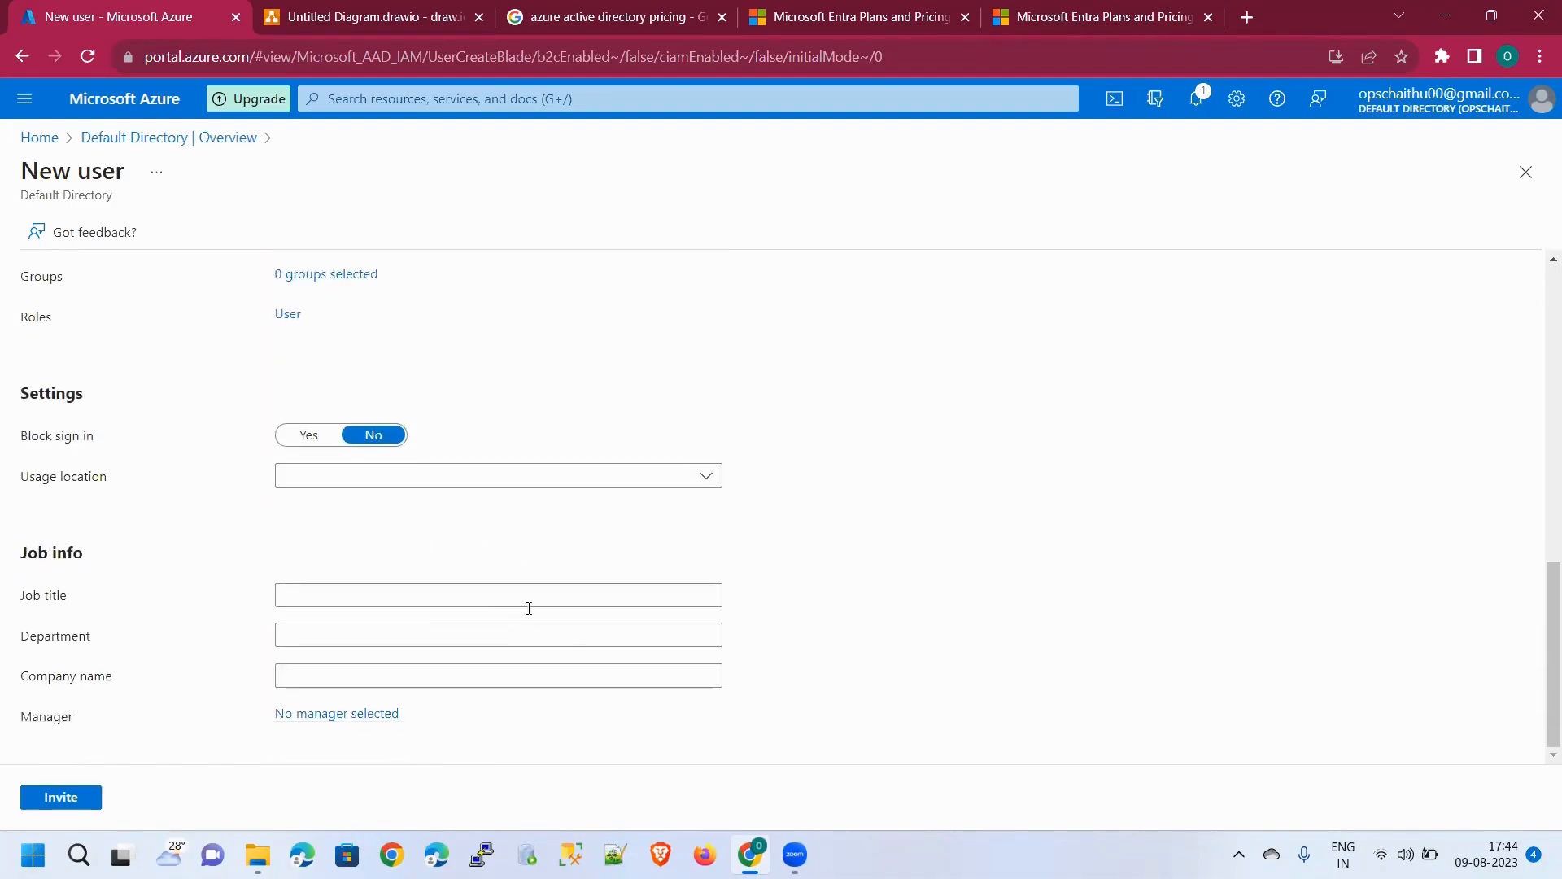
pyautogui.scroll(8, 574, 639)
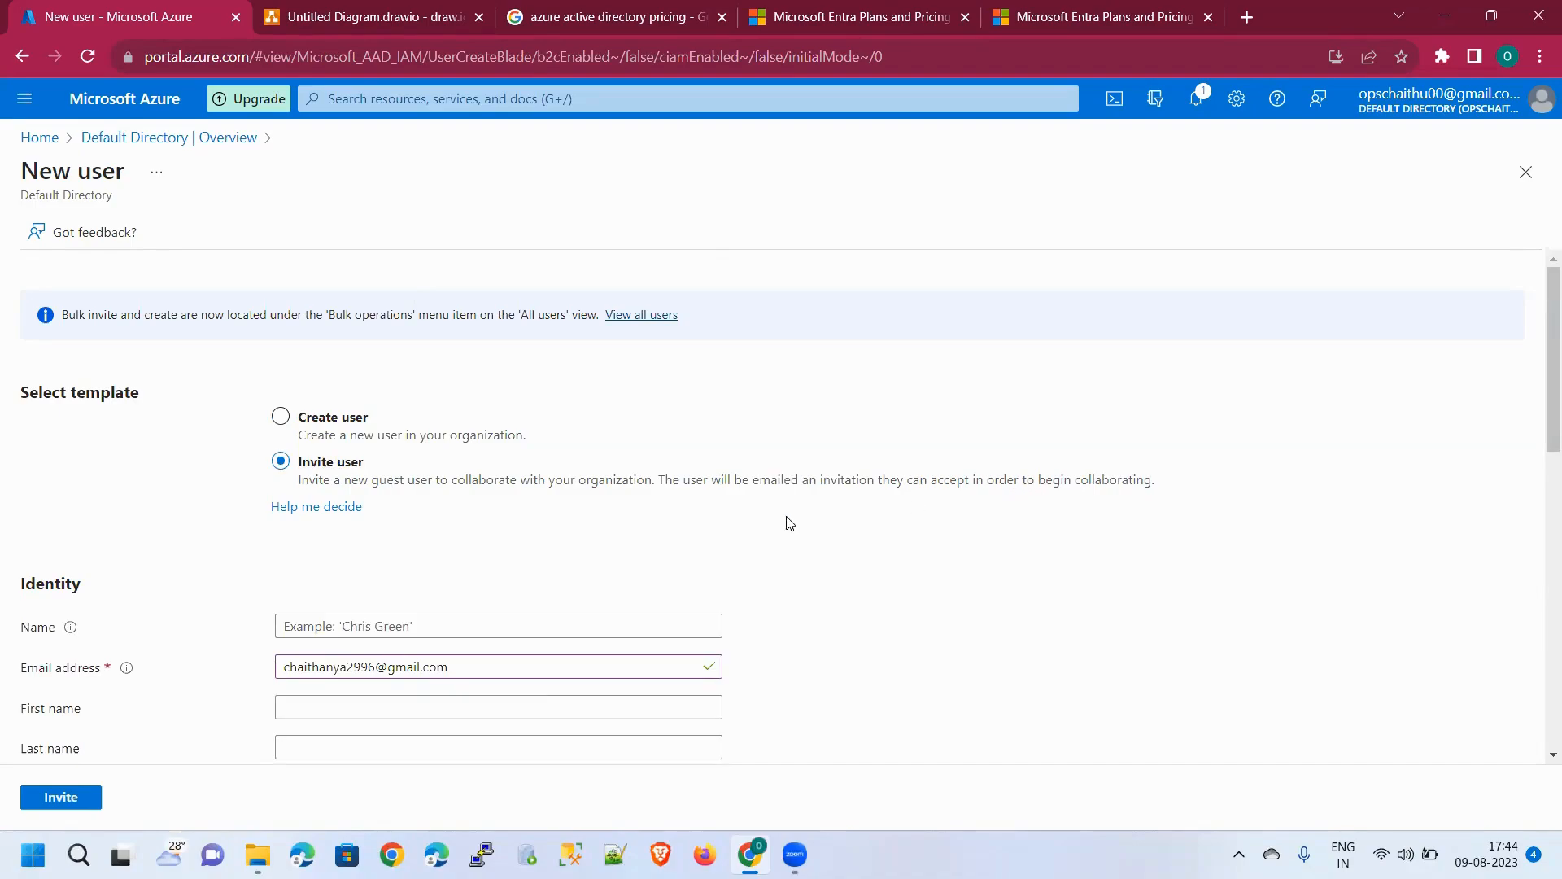
pyautogui.scroll(-3, 762, 524)
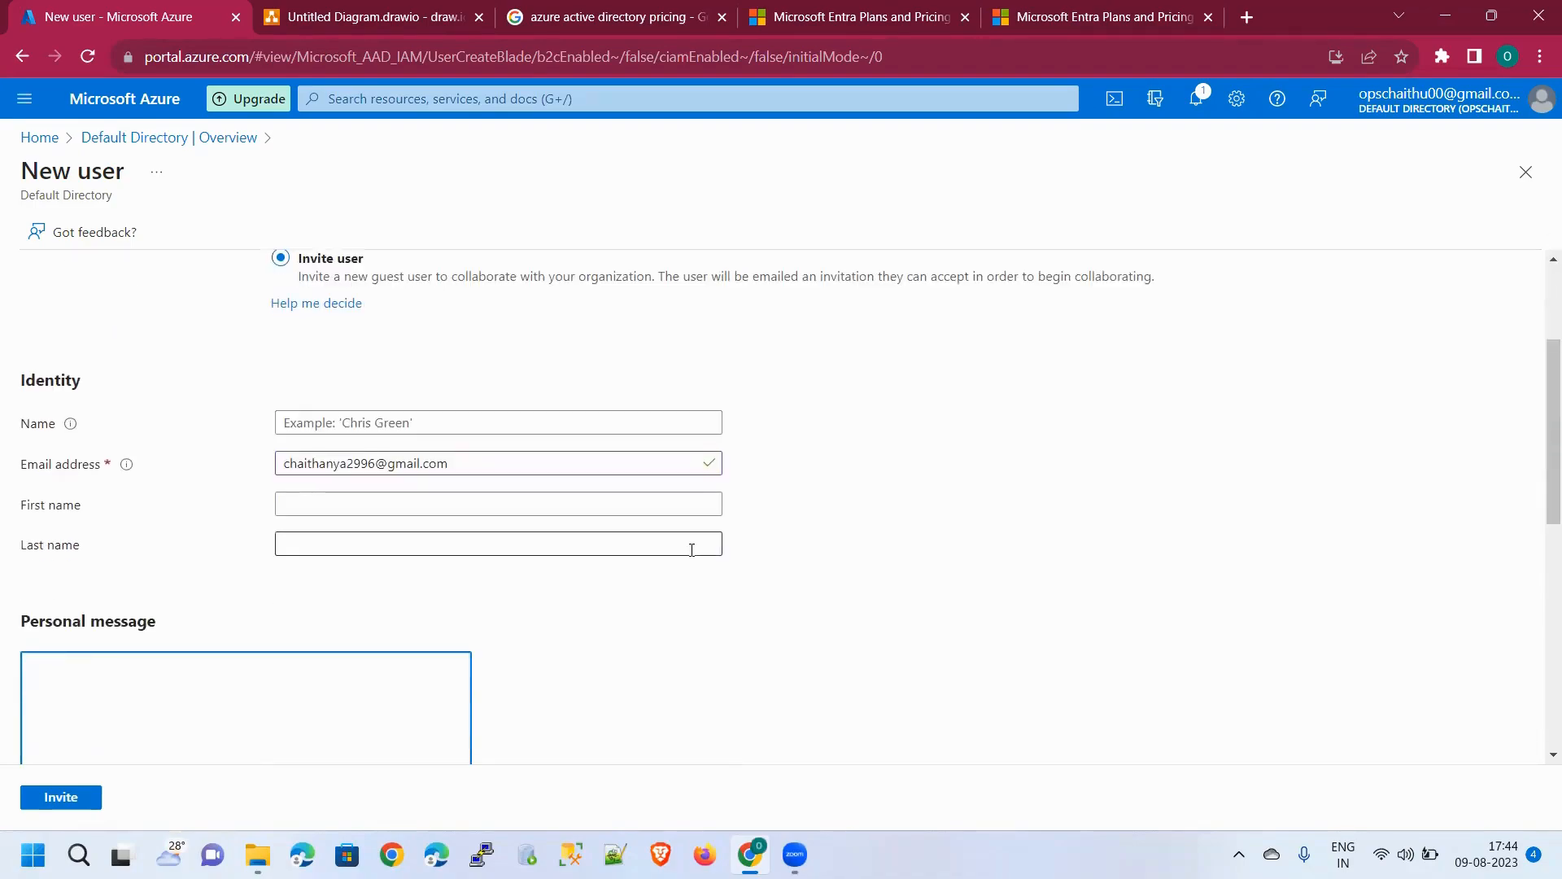
pyautogui.scroll(3, 675, 547)
pyautogui.scroll(-3, 529, 561)
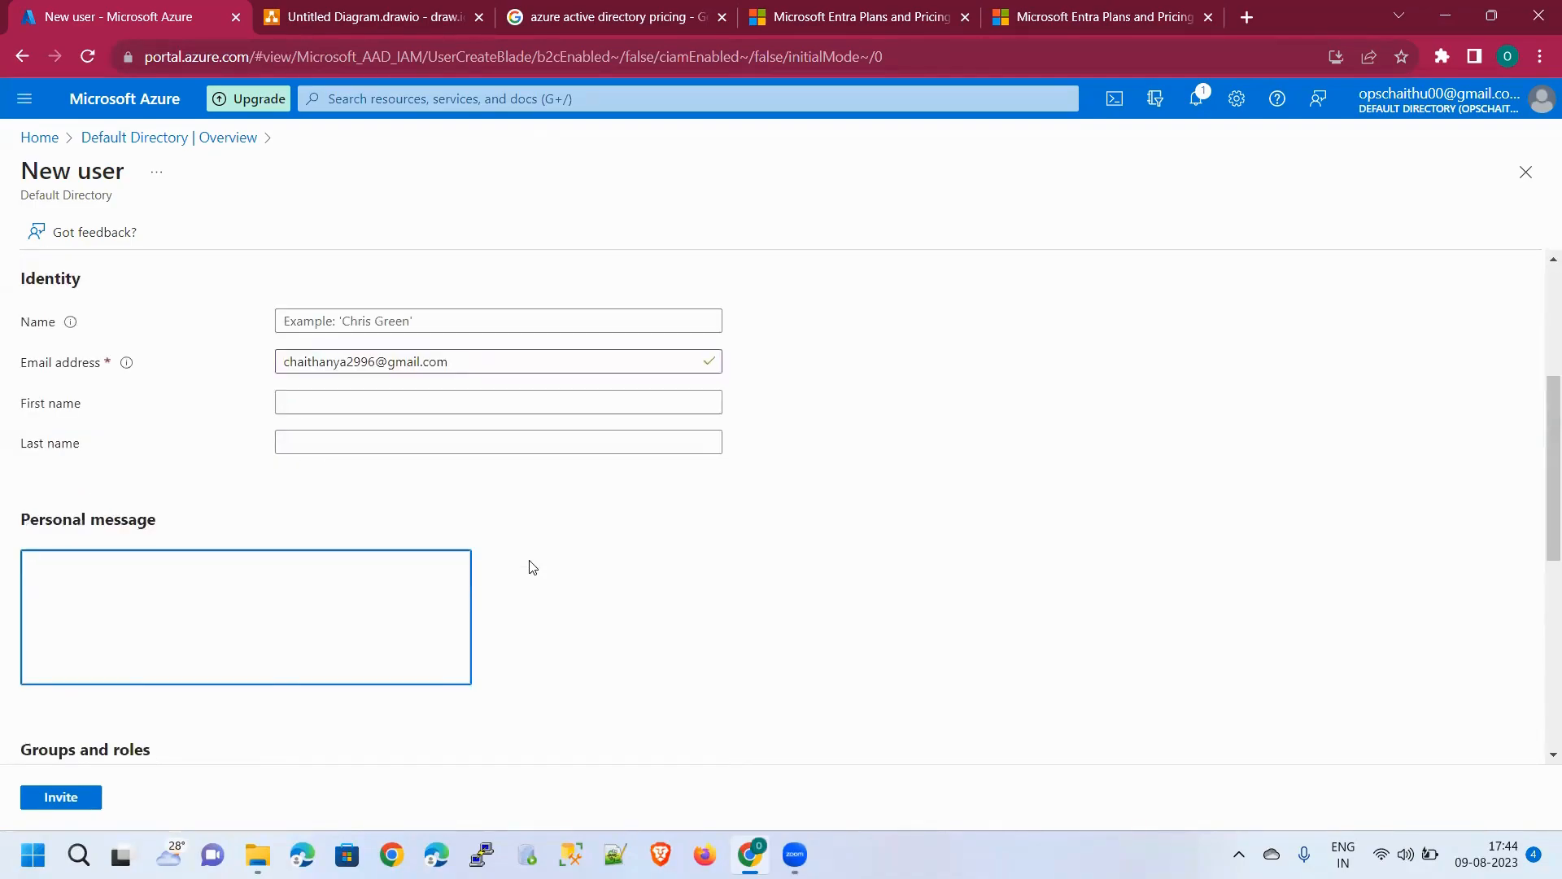
pyautogui.scroll(2, 537, 567)
pyautogui.scroll(2, 537, 567)
pyautogui.click(281, 416)
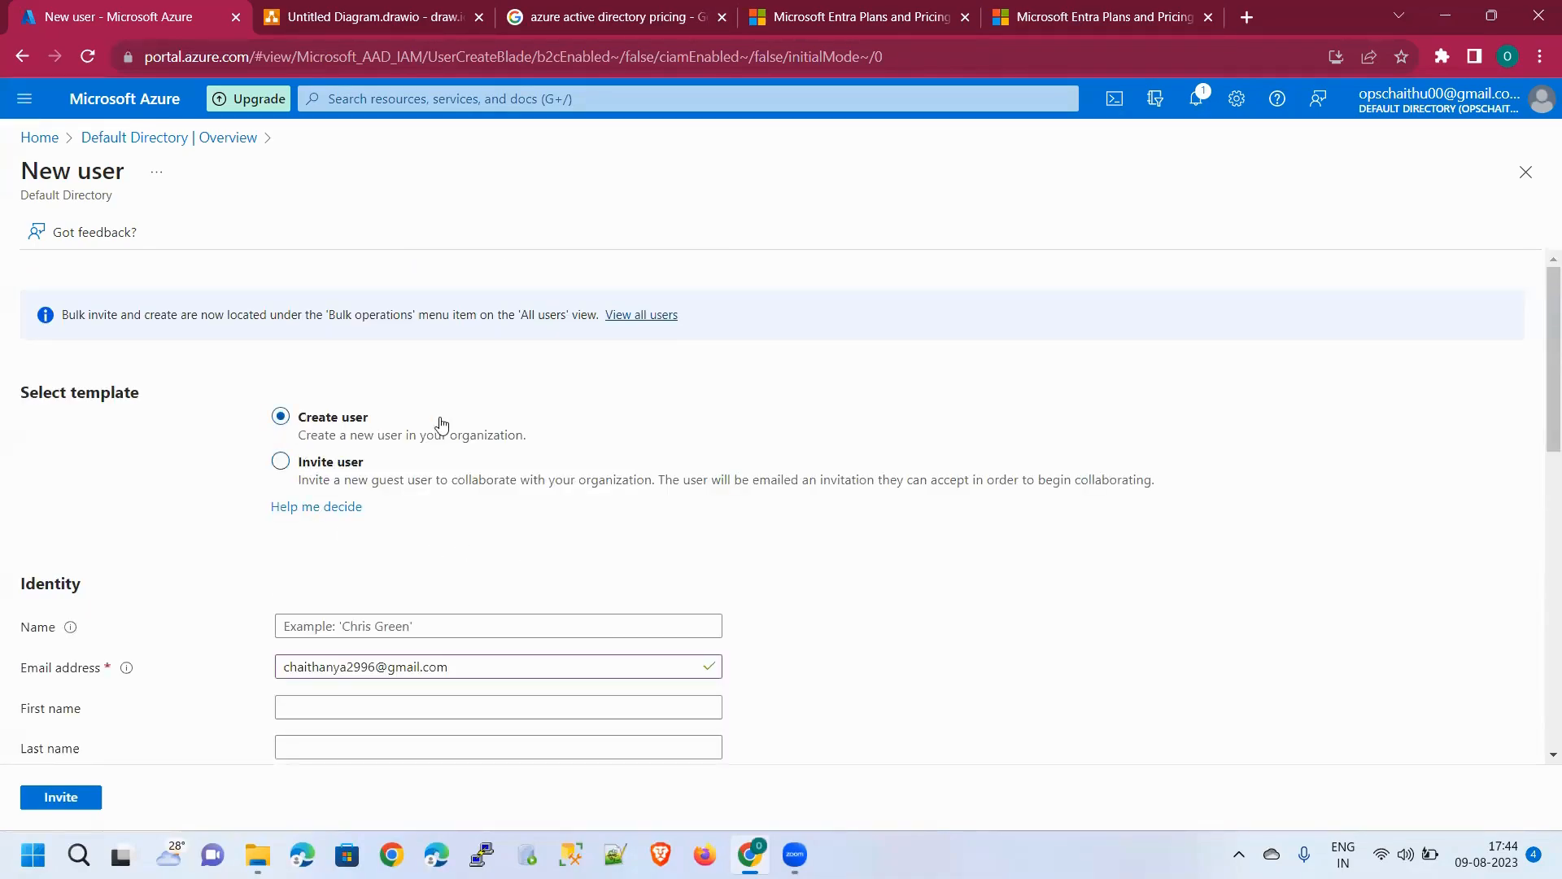
# Check the User name domain list, which offers only onmicrosoft.com, then bring up draw.io
pyautogui.scroll(-3, 511, 466)
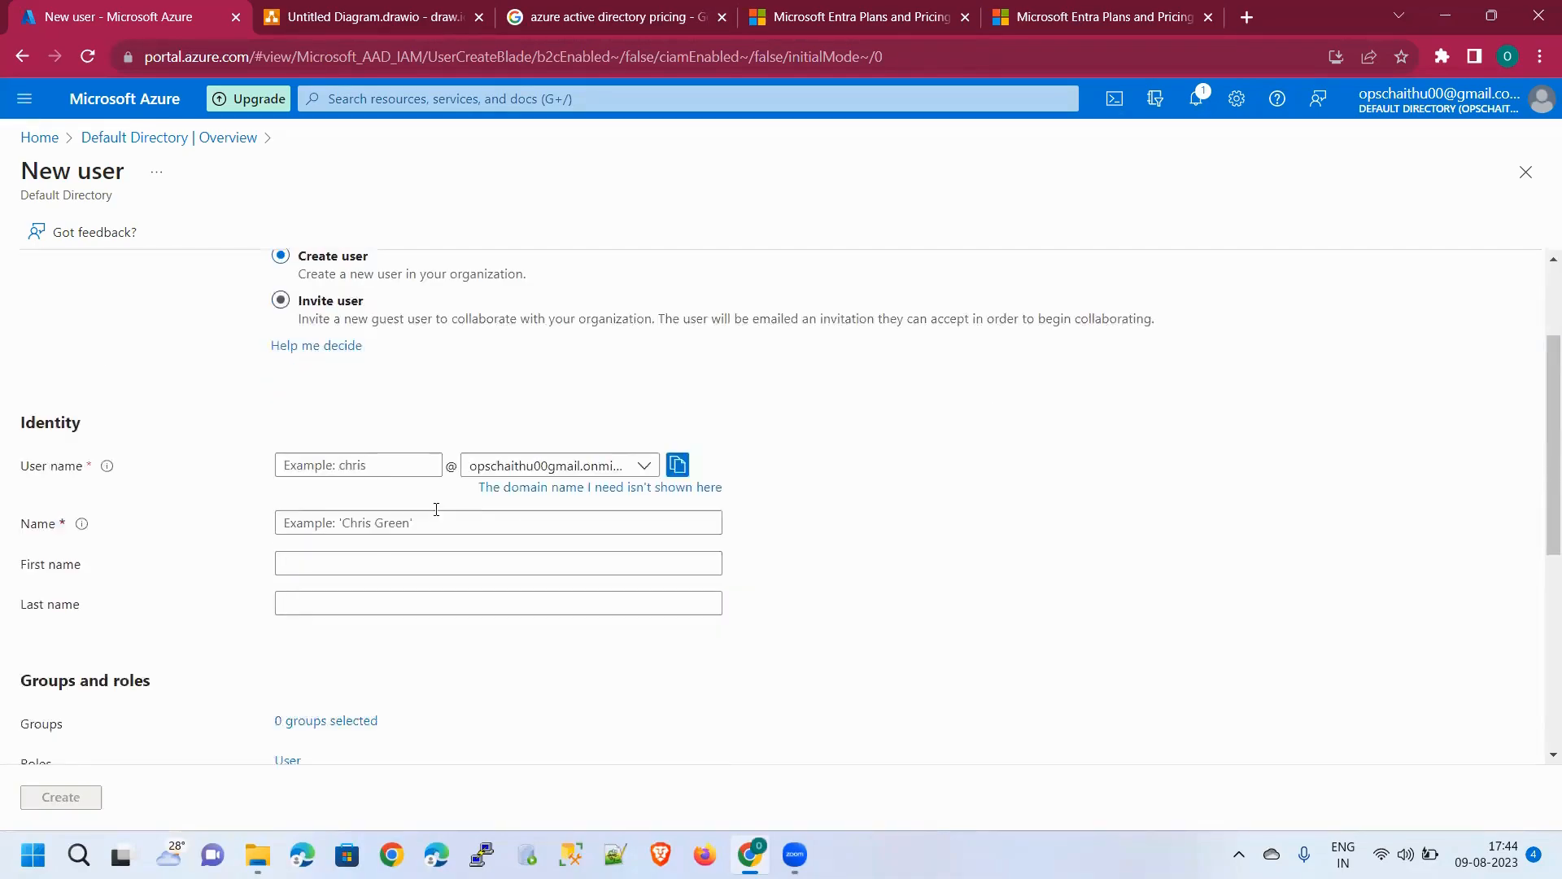
pyautogui.click(616, 431)
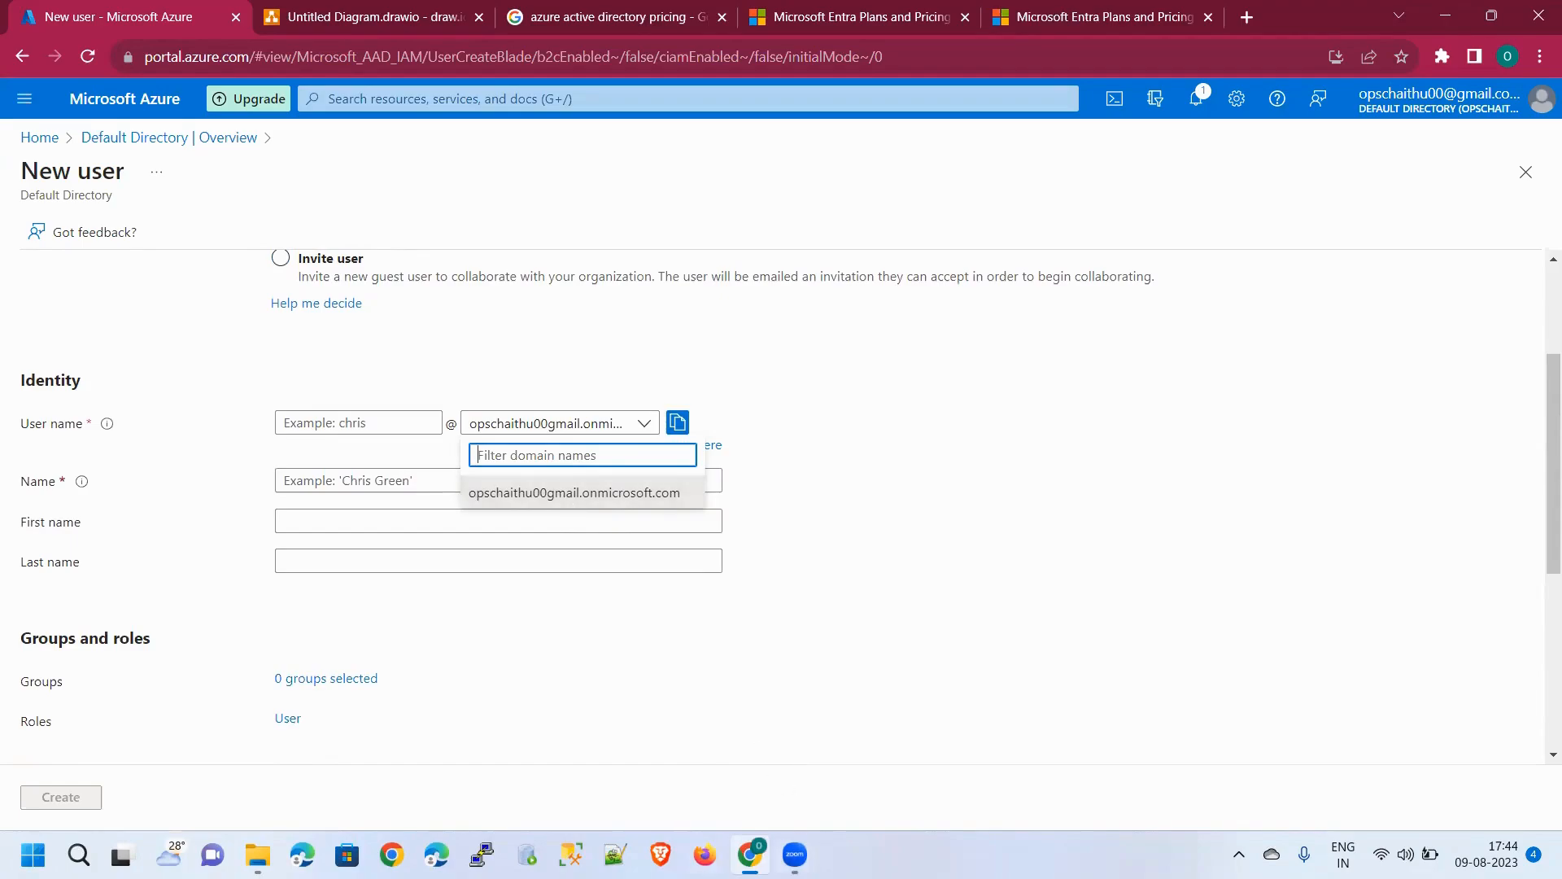
pyautogui.click(397, 28)
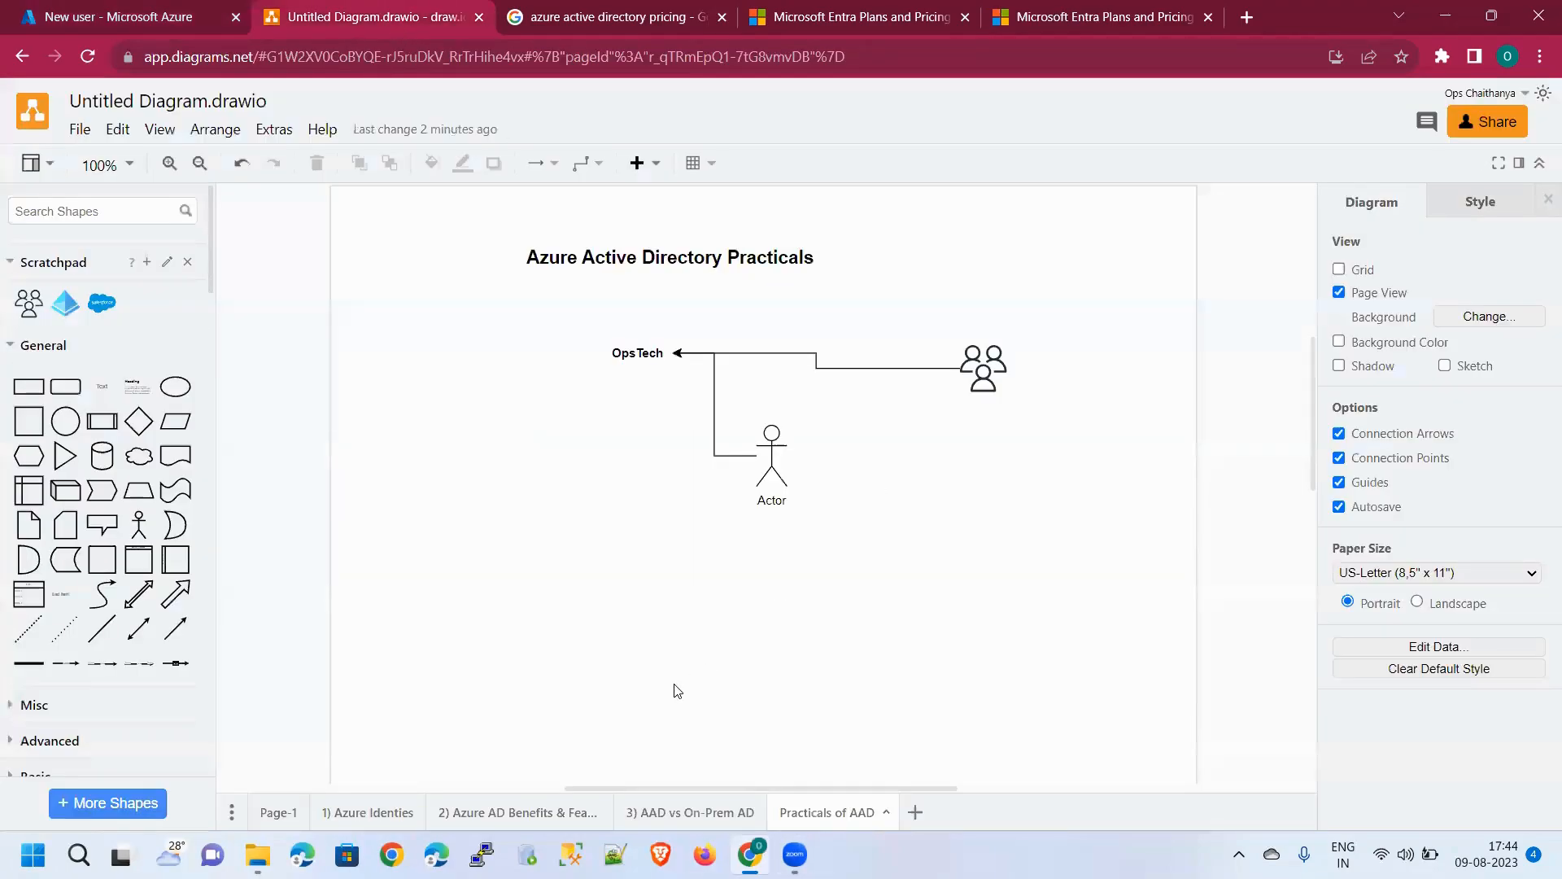
# Add a text label with a sample opstech.com user e-mail below-left of the Actor
pyautogui.doubleClick(523, 529)
pyautogui.click(526, 535)
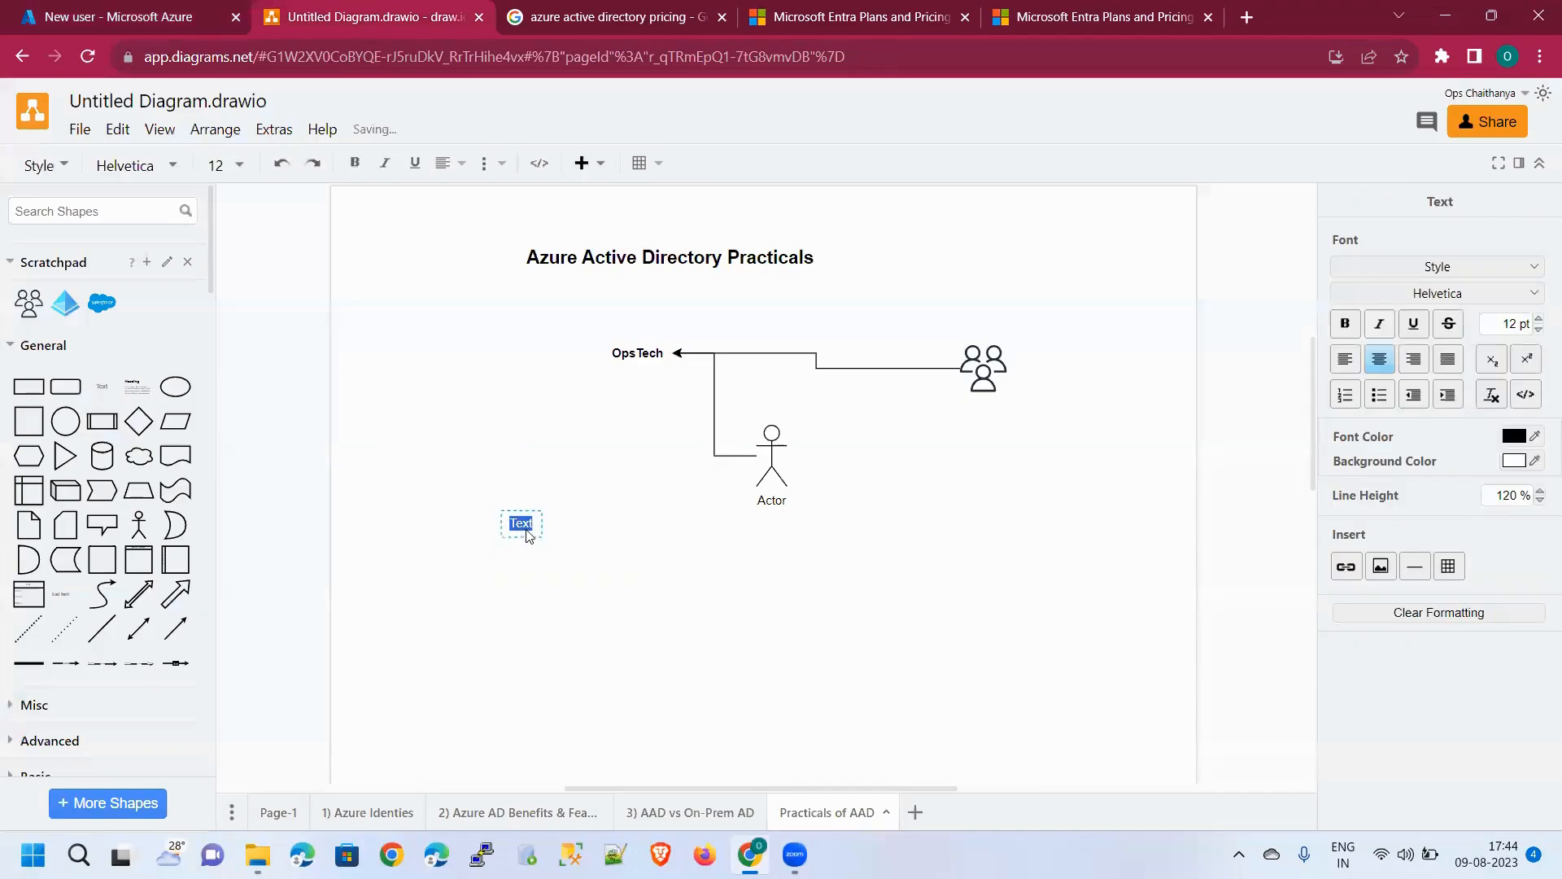
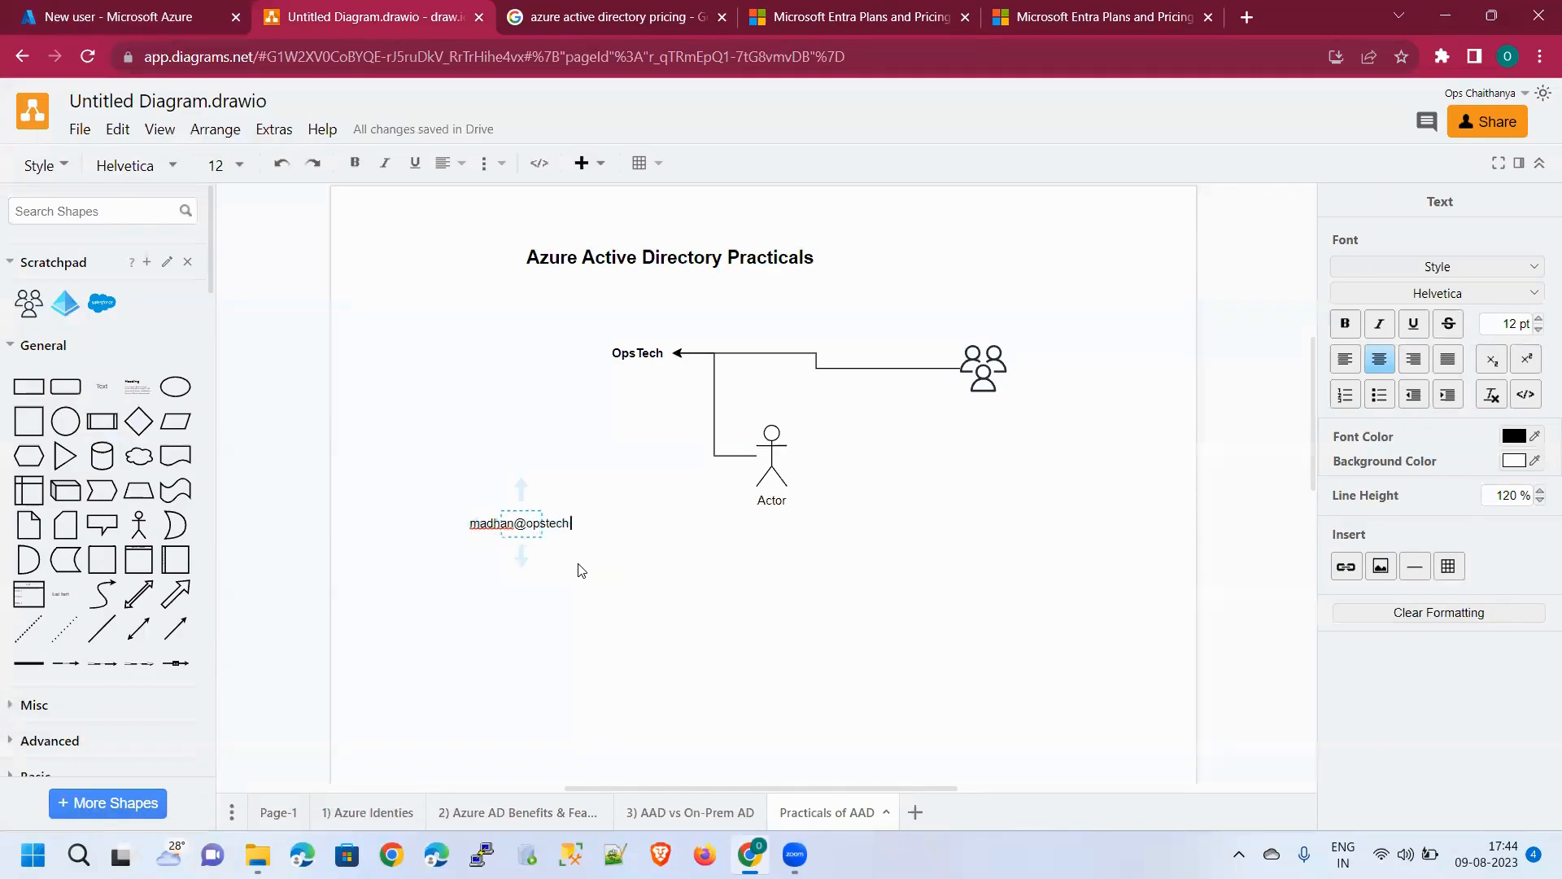
pyautogui.click(581, 569)
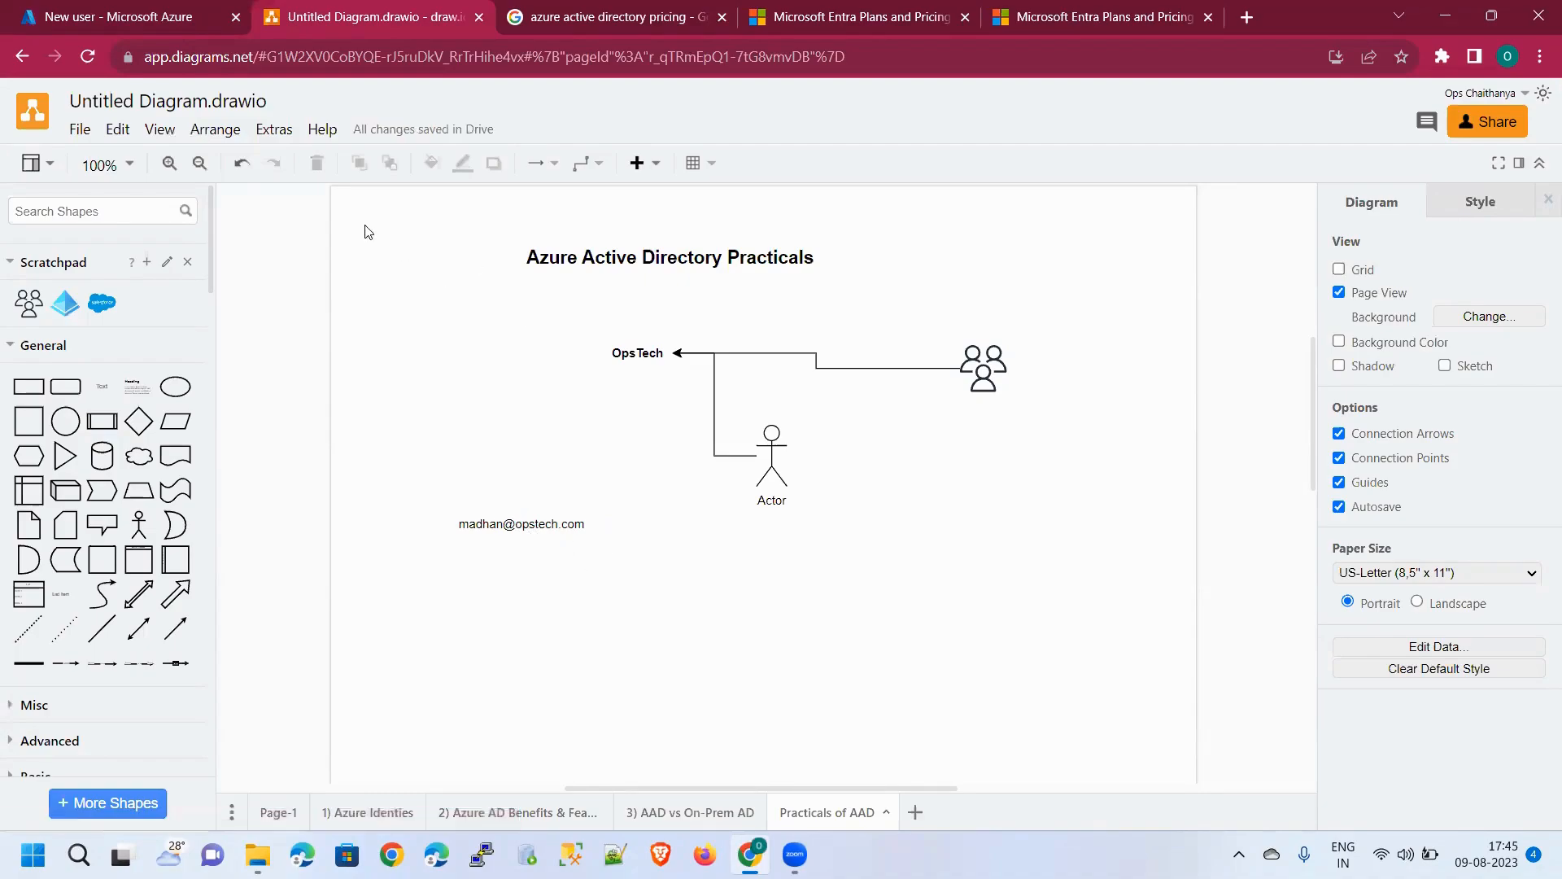
pyautogui.click(148, 24)
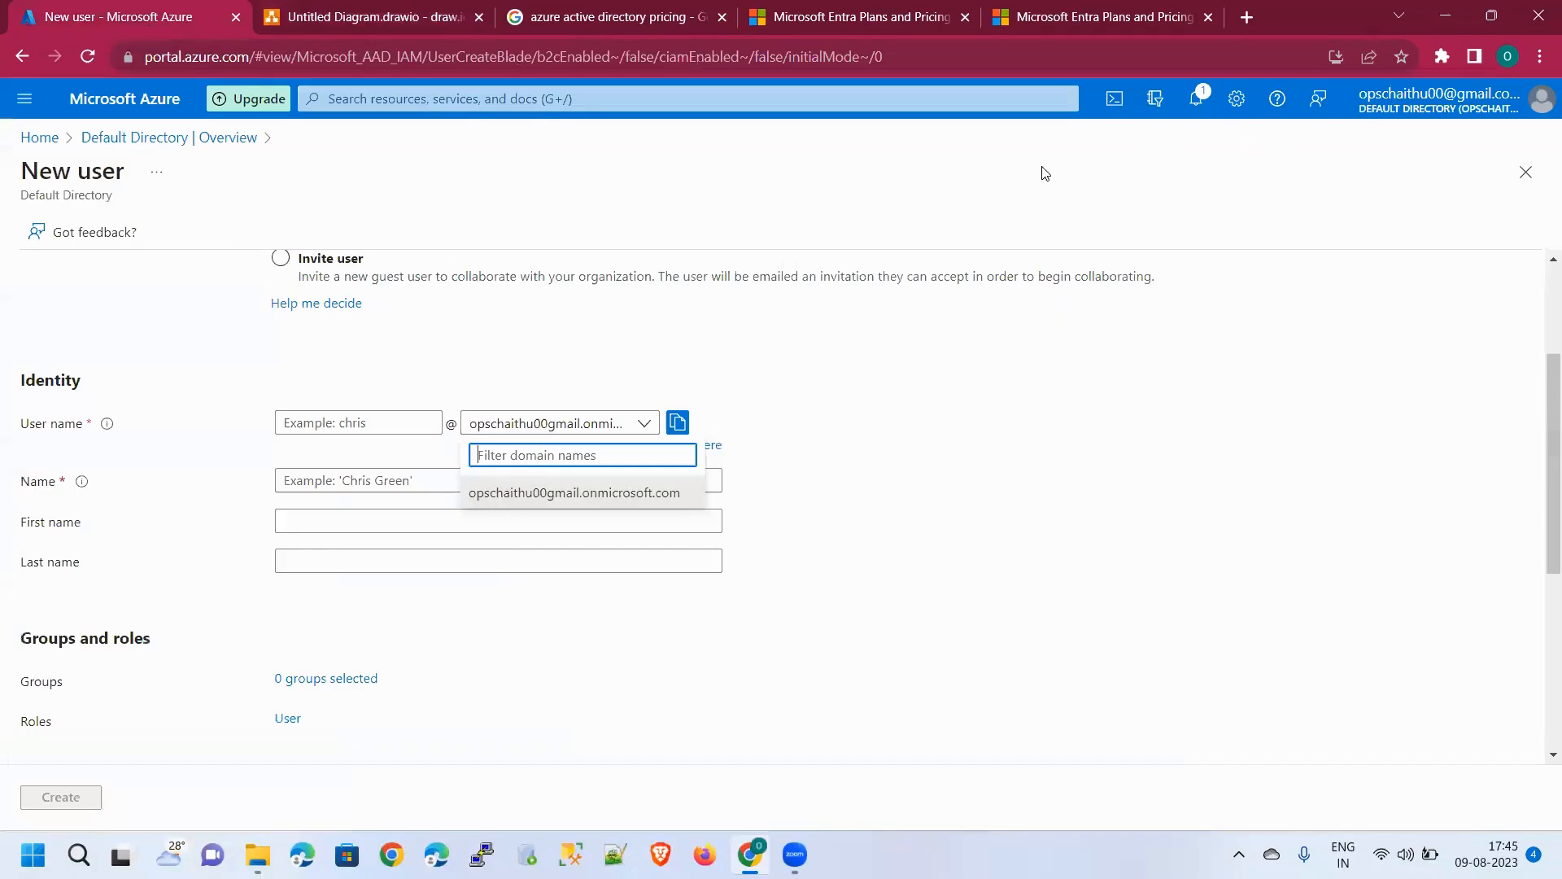
# Close the domain list, return to the Default Directory overview, and copy the primary domain
pyautogui.click(106, 377)
pyautogui.scroll(3, 179, 370)
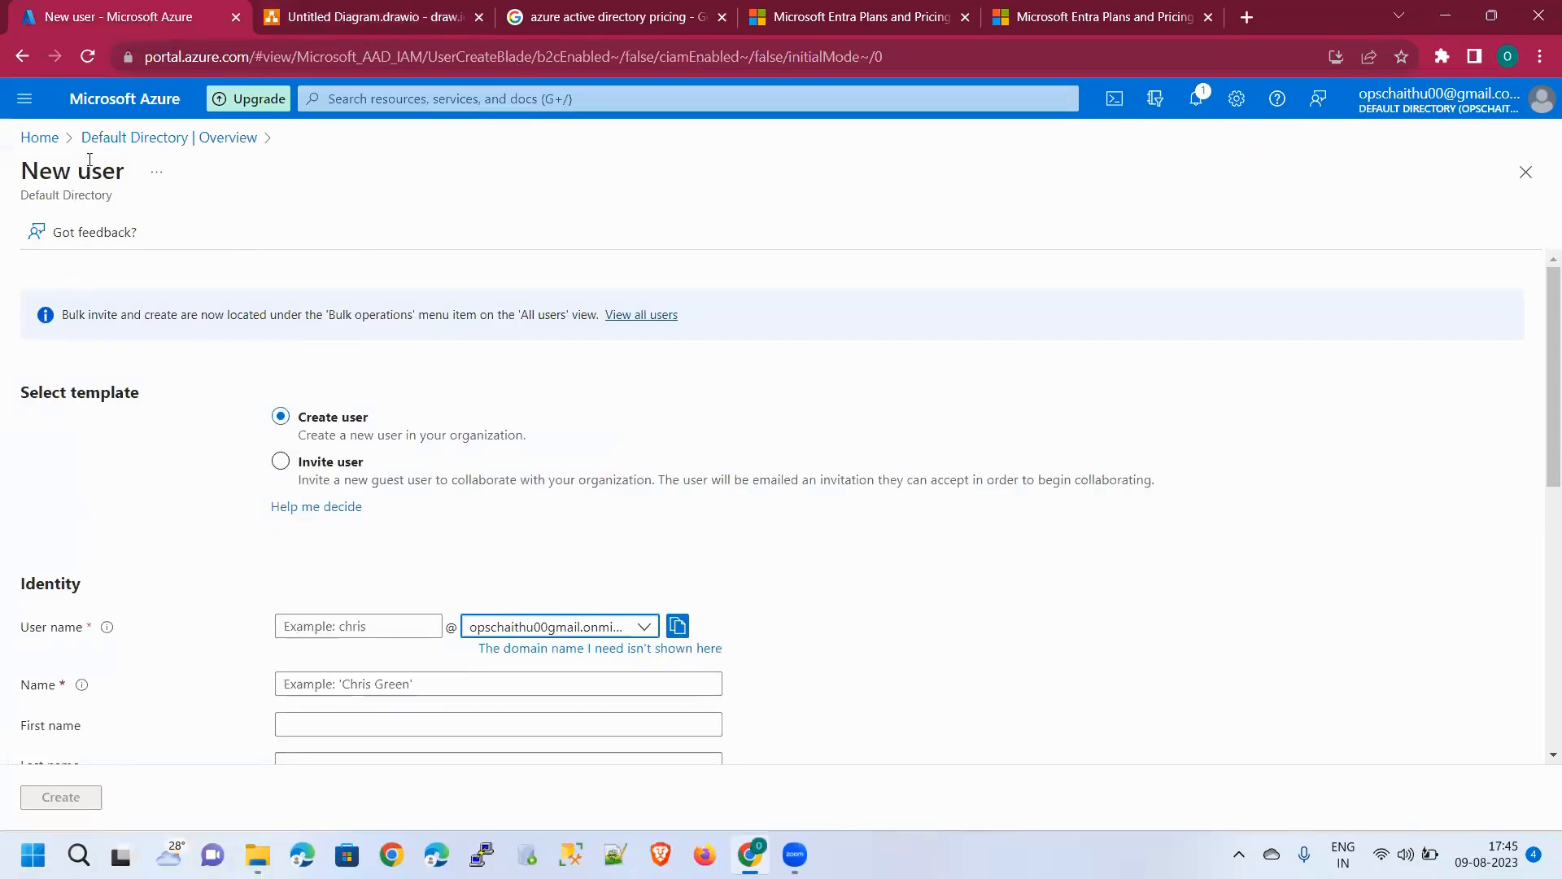
pyautogui.click(112, 138)
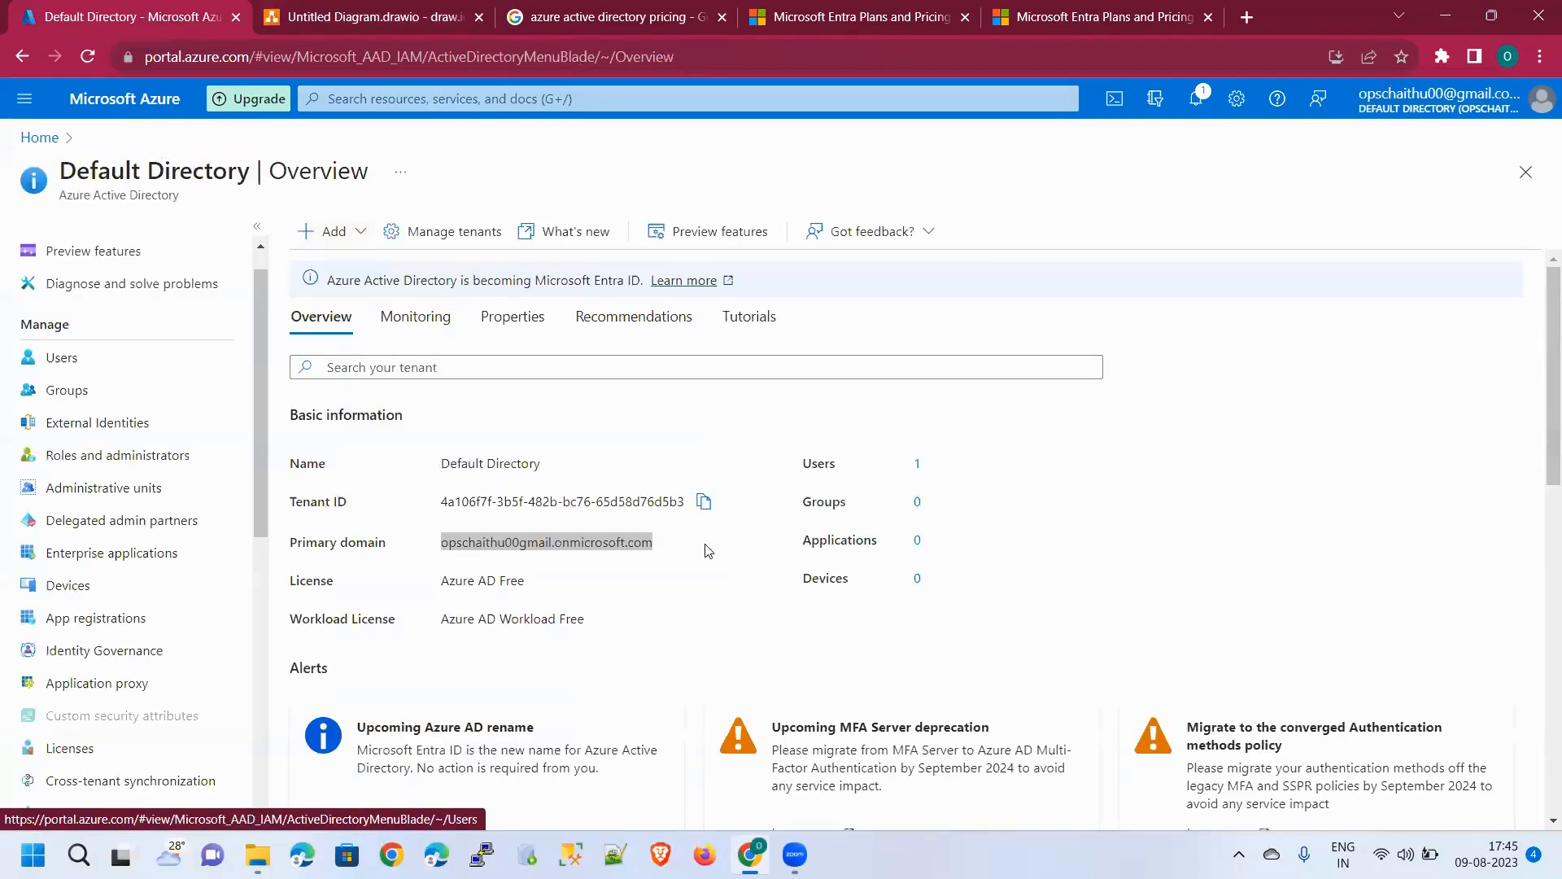
pyautogui.rightClick(634, 543)
pyautogui.click(669, 560)
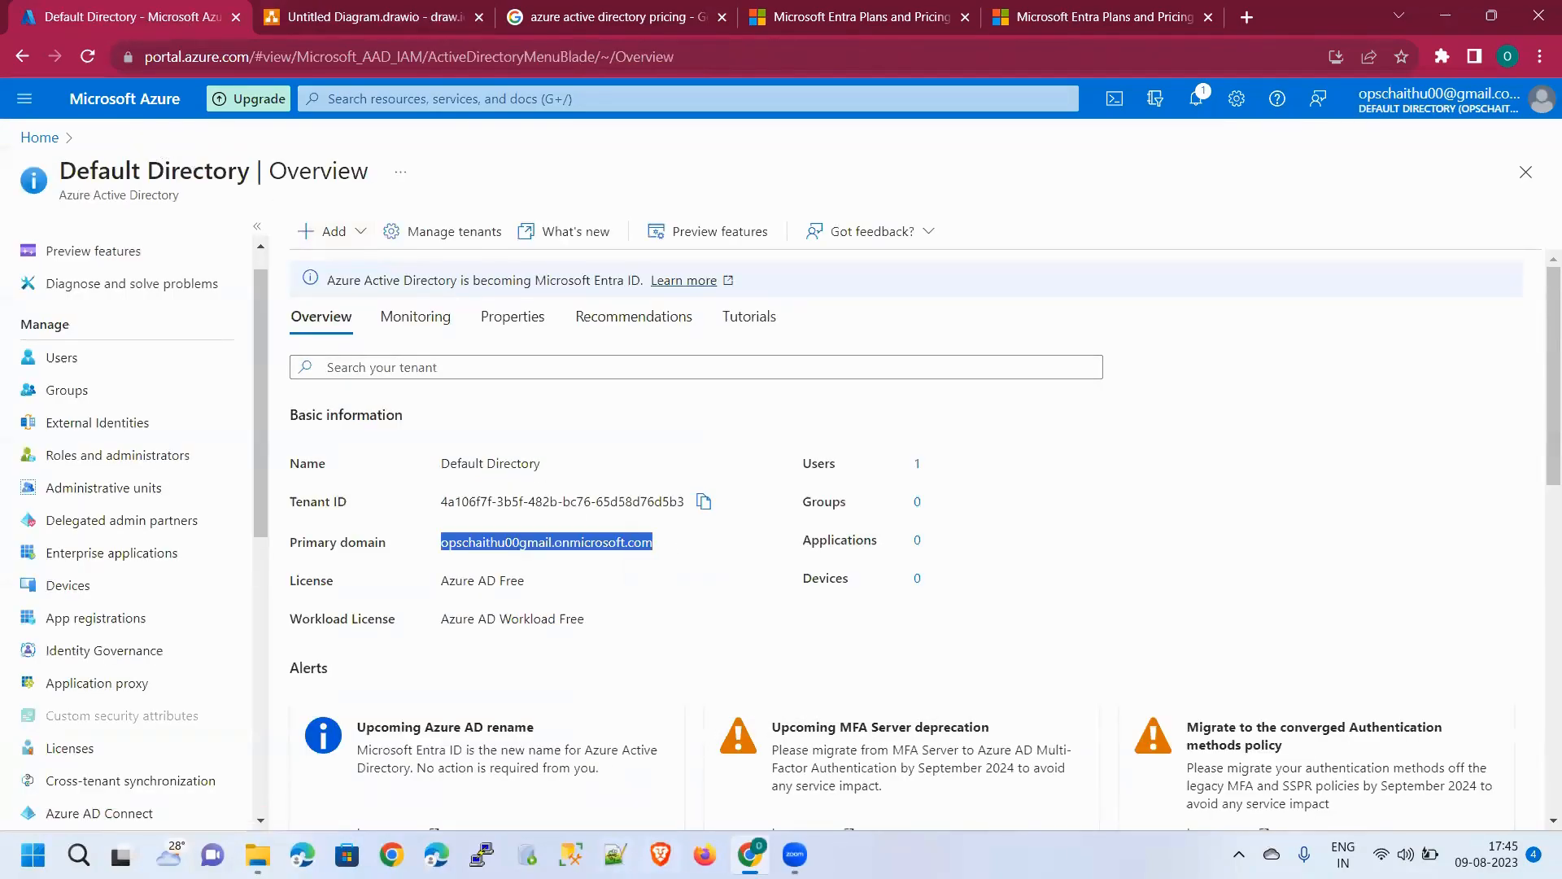
# Insert a new text label below the e-mail label in the draw.io diagram
pyautogui.click(341, 15)
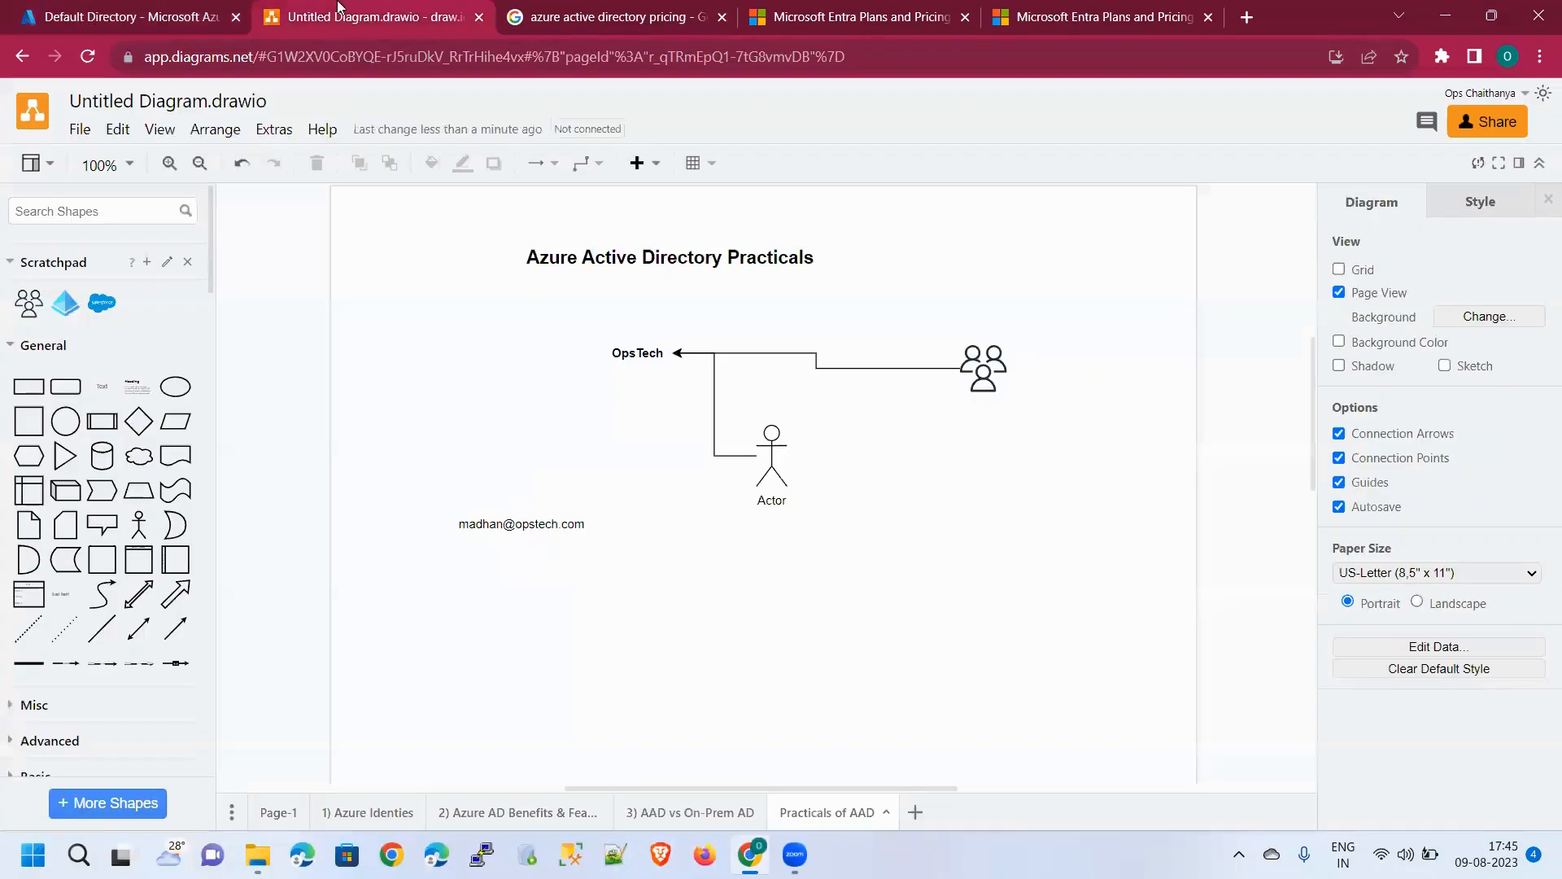
pyautogui.doubleClick(597, 589)
pyautogui.click(592, 582)
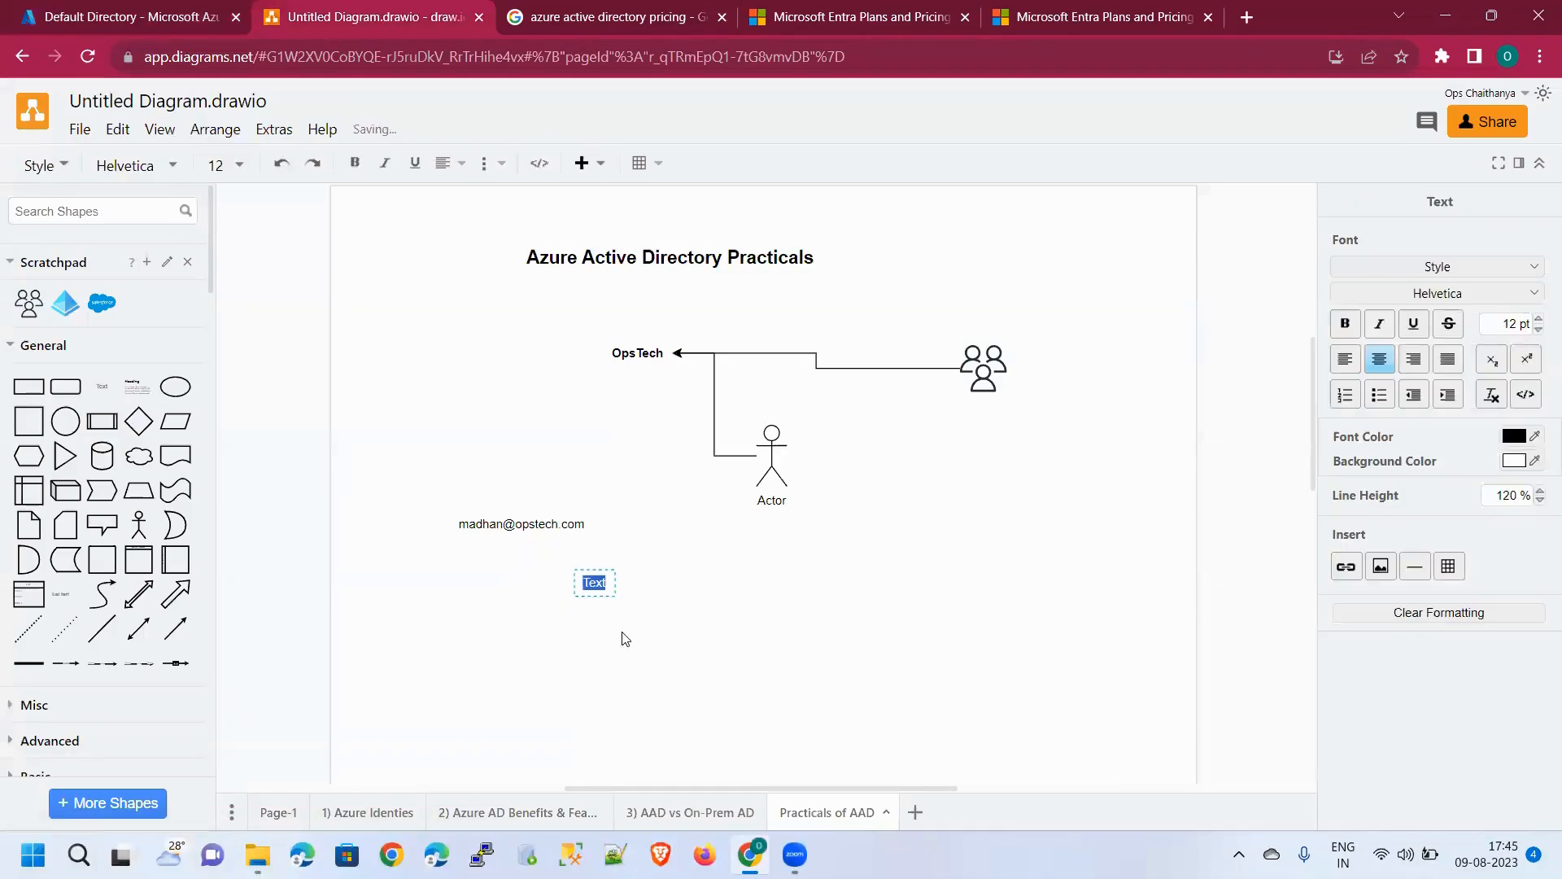
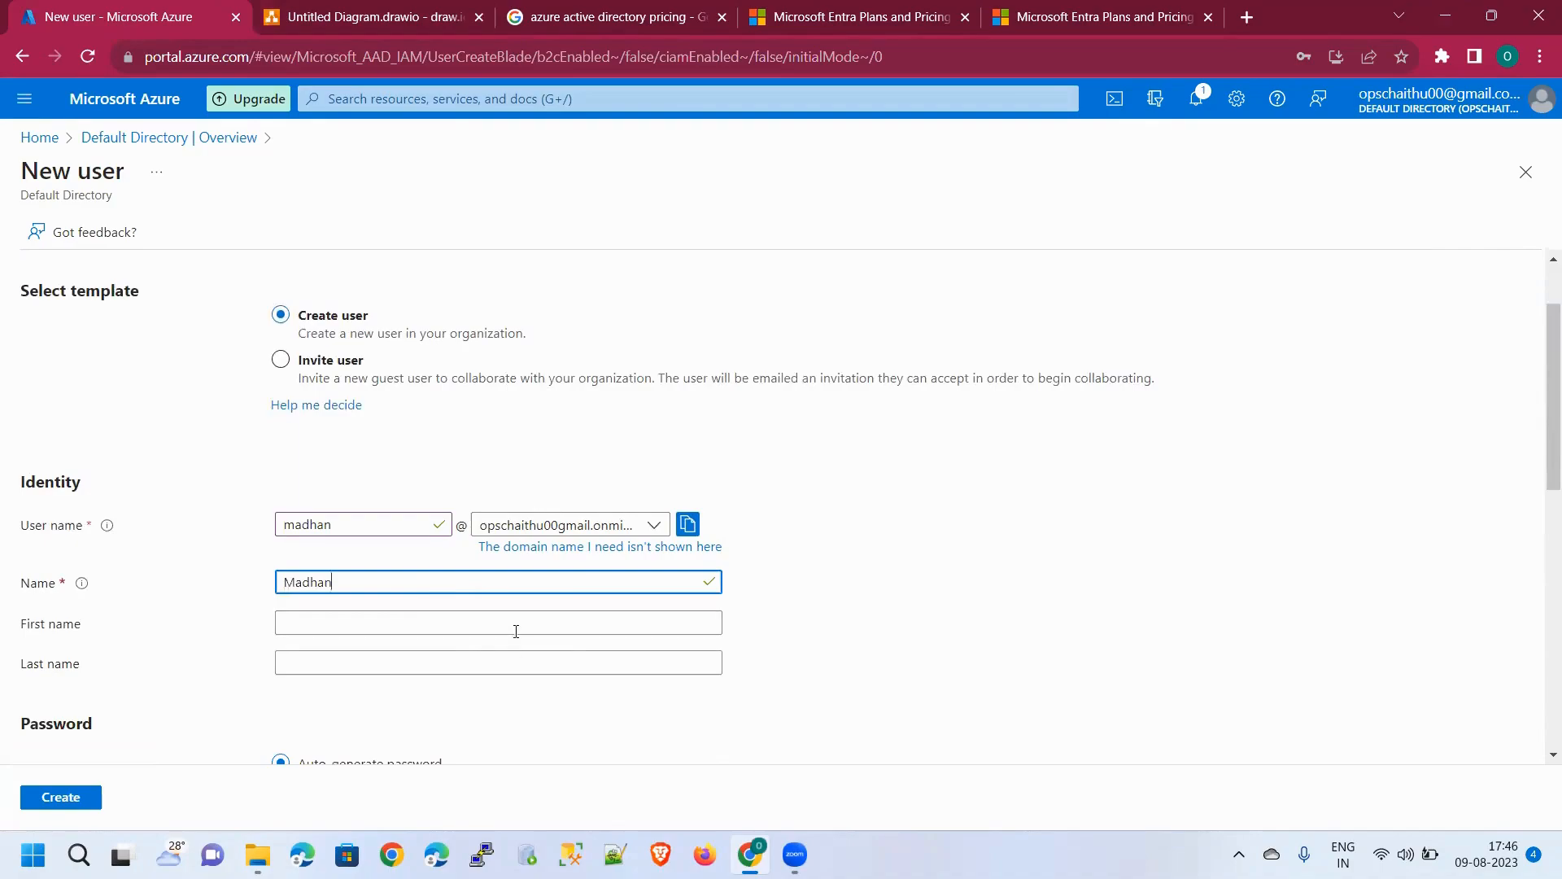
# Type 'Ops' into the First name field, then clear it again
pyautogui.click(515, 625)
pyautogui.write('Ops')
pyautogui.press('BackSpace')
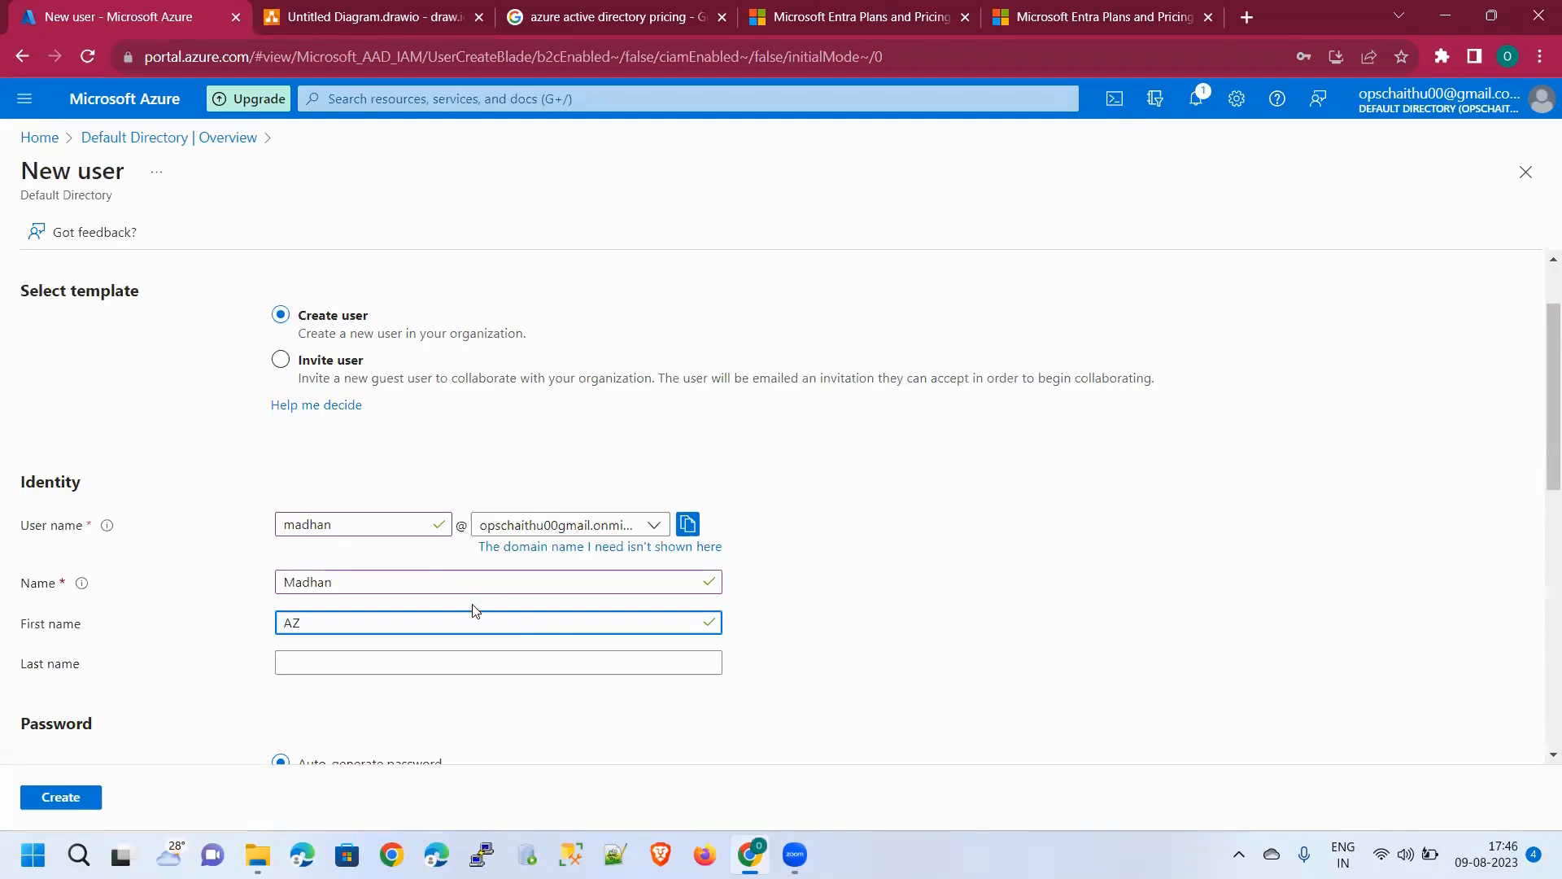
pyautogui.hotkey('ctrl', 'a')
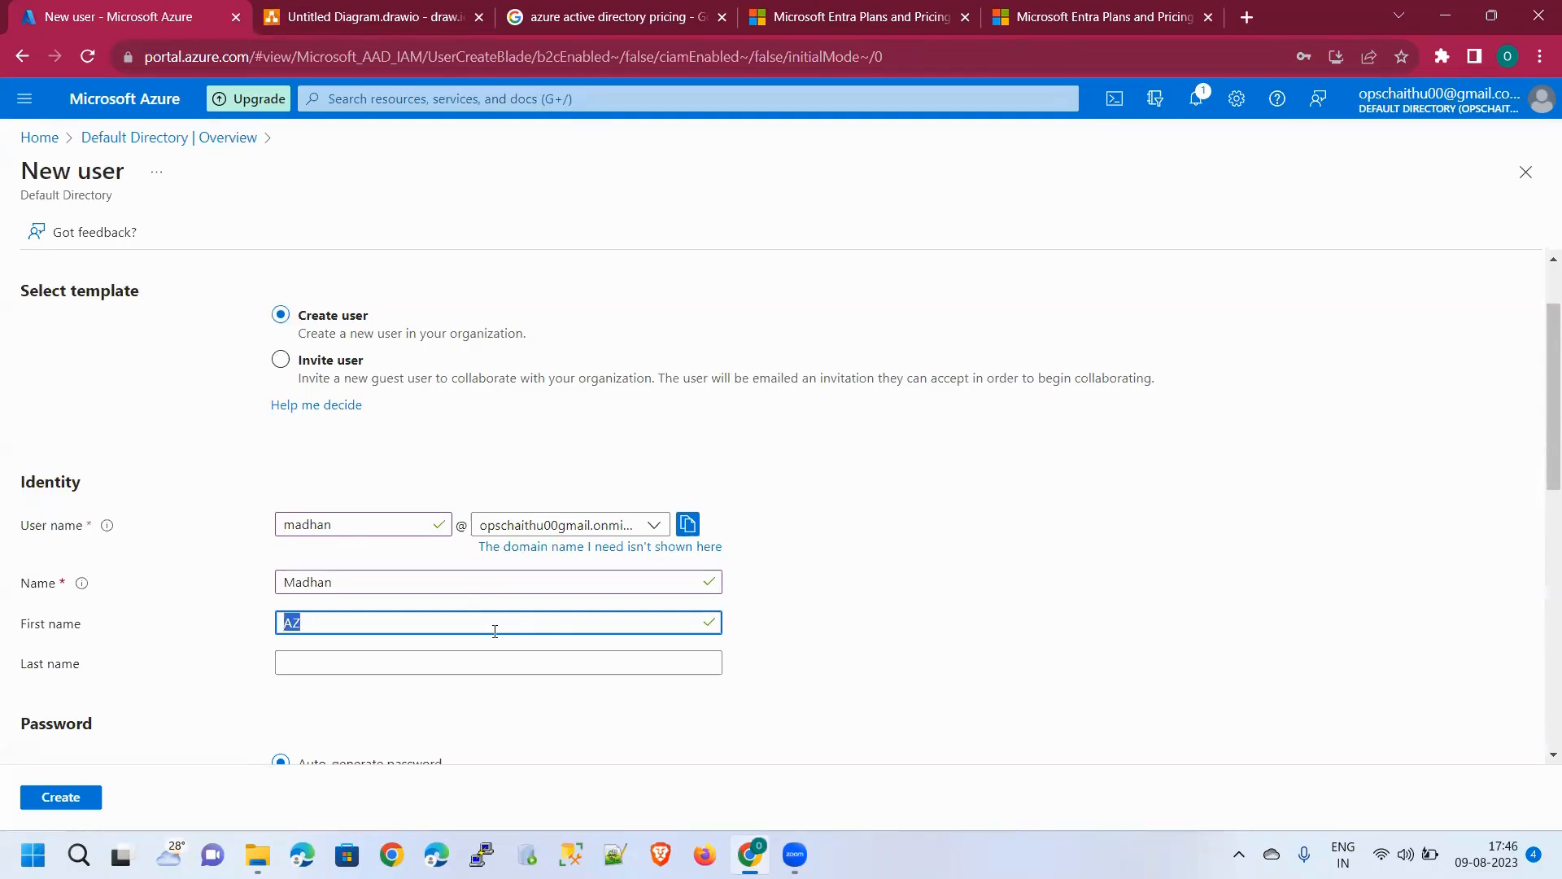
pyautogui.press('BackSpace')
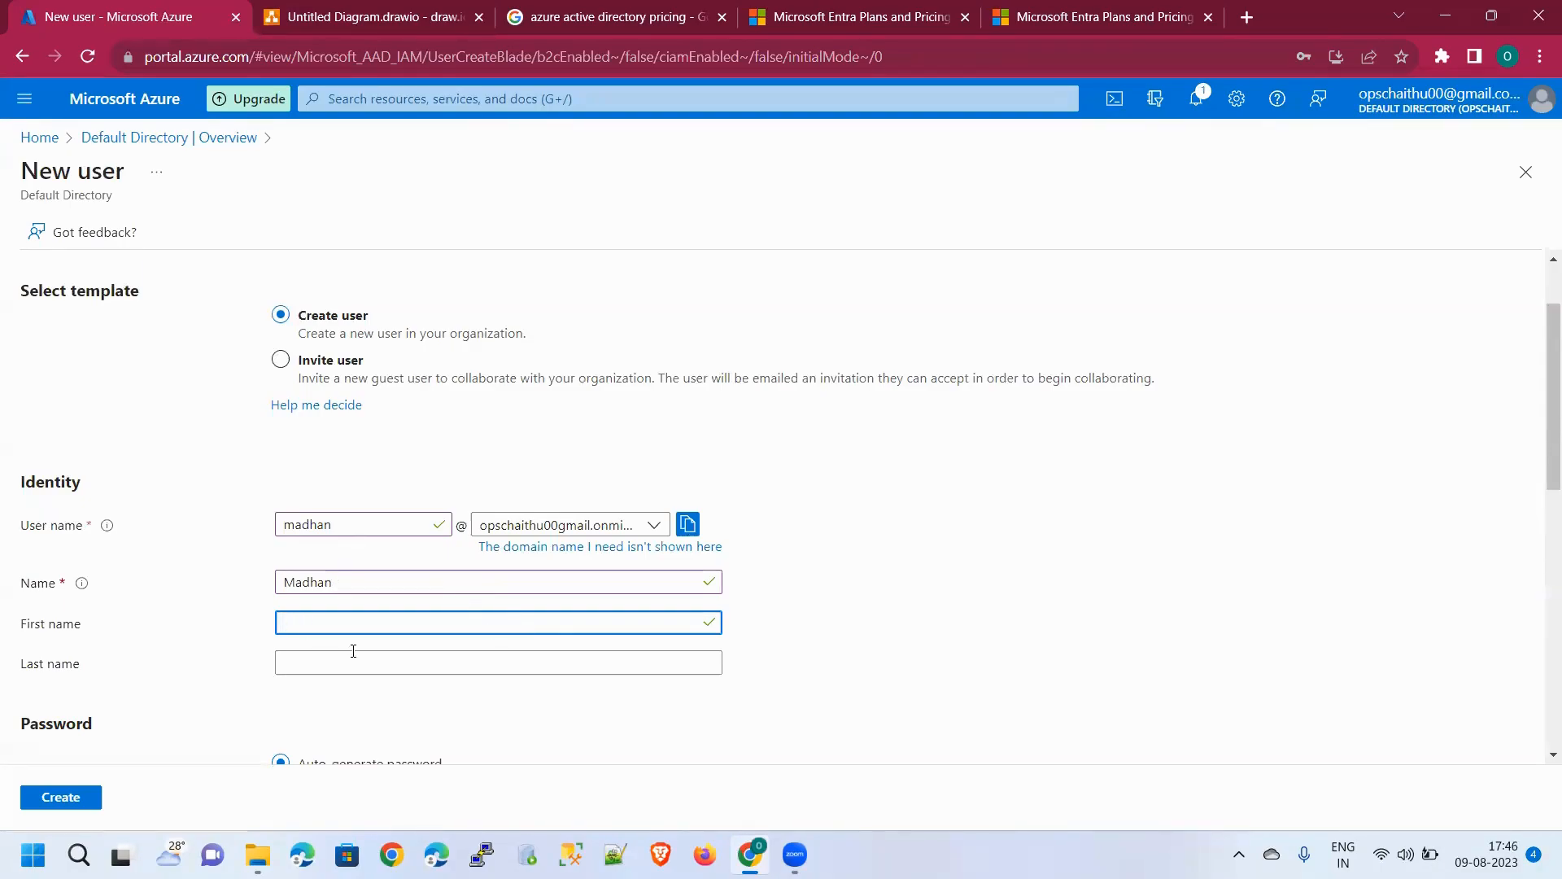
# Show, then hide, the auto-generated initial password
pyautogui.scroll(-2, 363, 502)
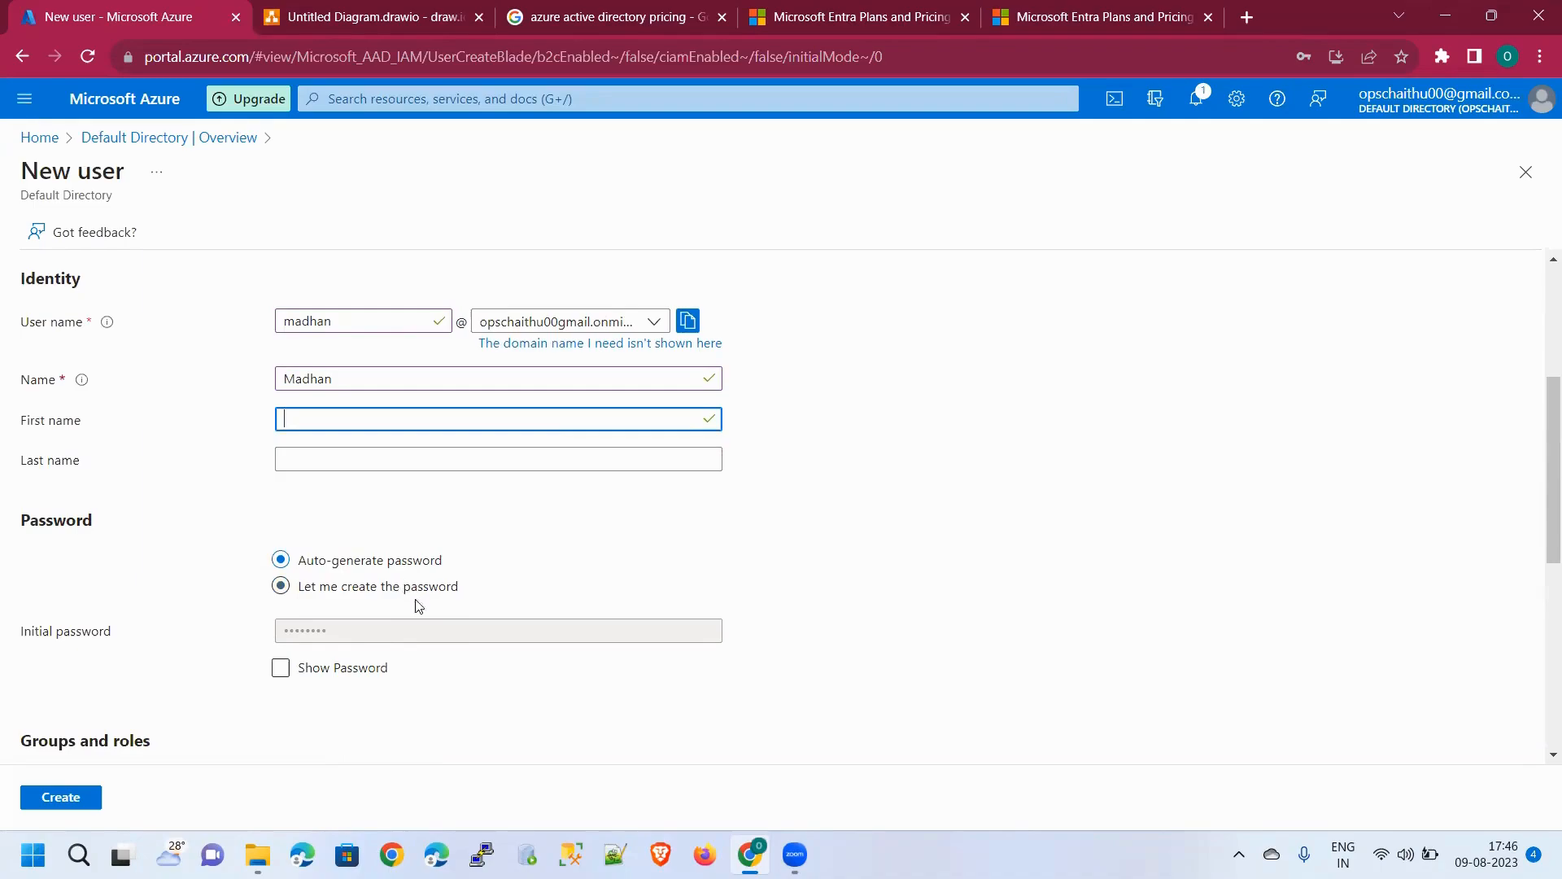
pyautogui.click(278, 674)
pyautogui.click(278, 677)
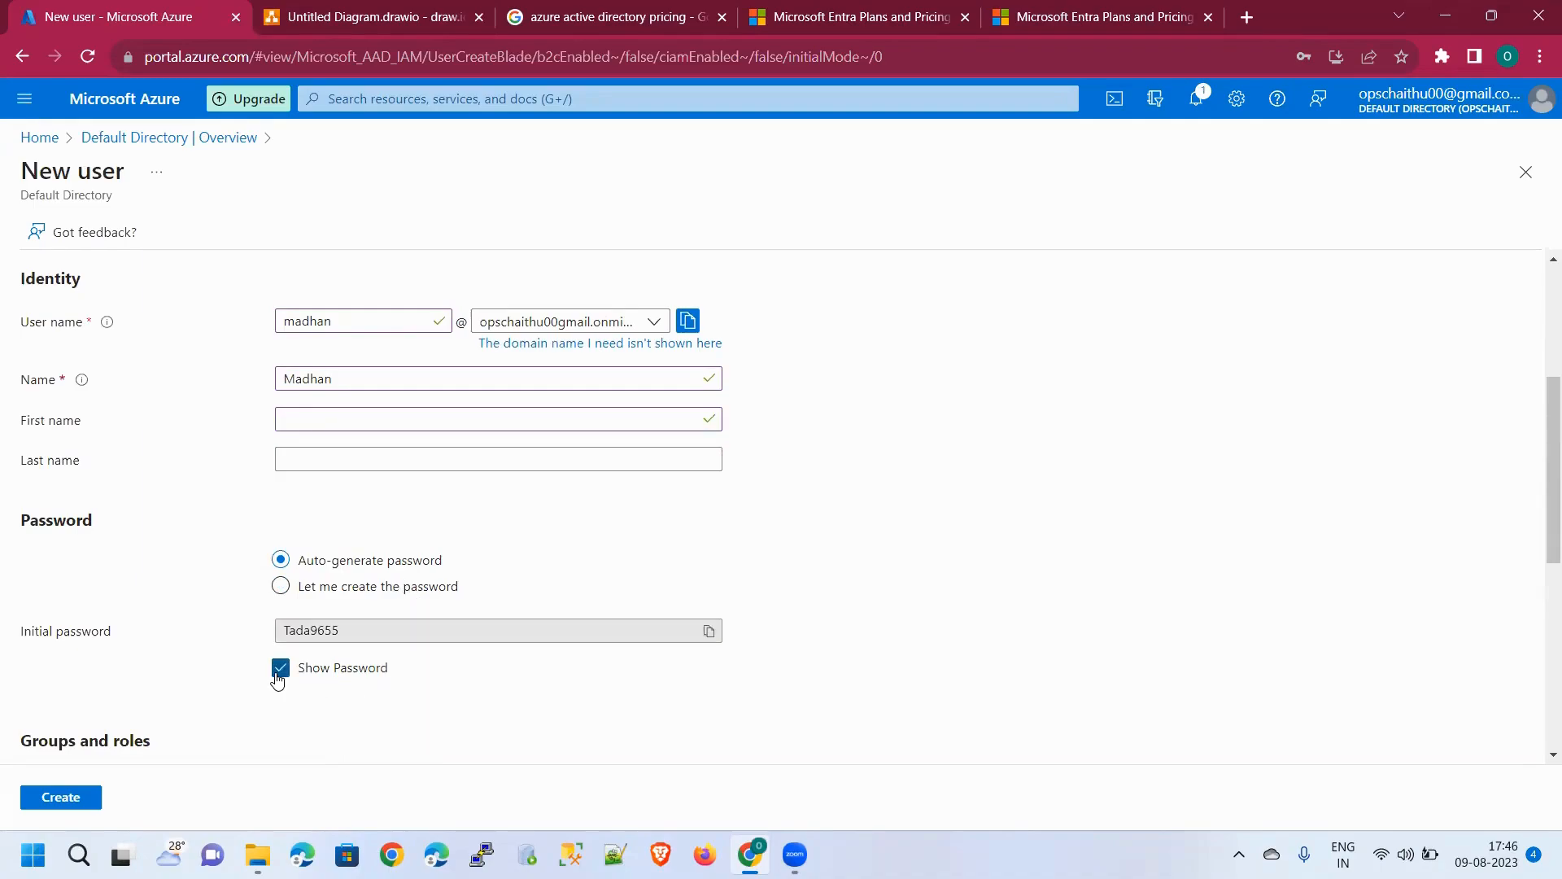
pyautogui.click(280, 678)
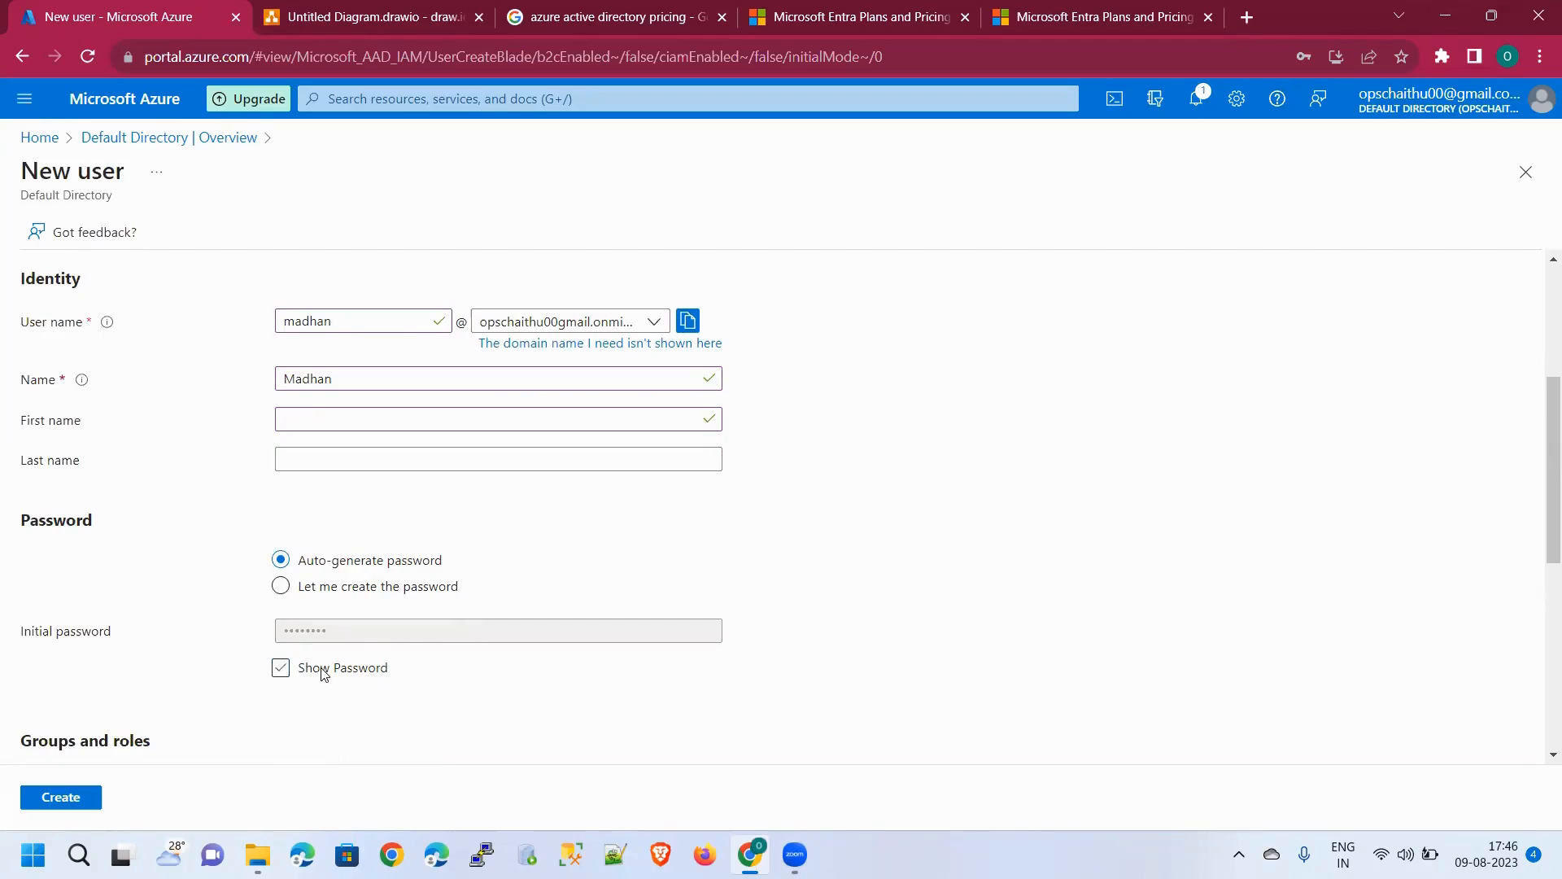
# Turn Block sign in to Yes under Settings
pyautogui.scroll(-1, 376, 648)
pyautogui.scroll(-2, 376, 648)
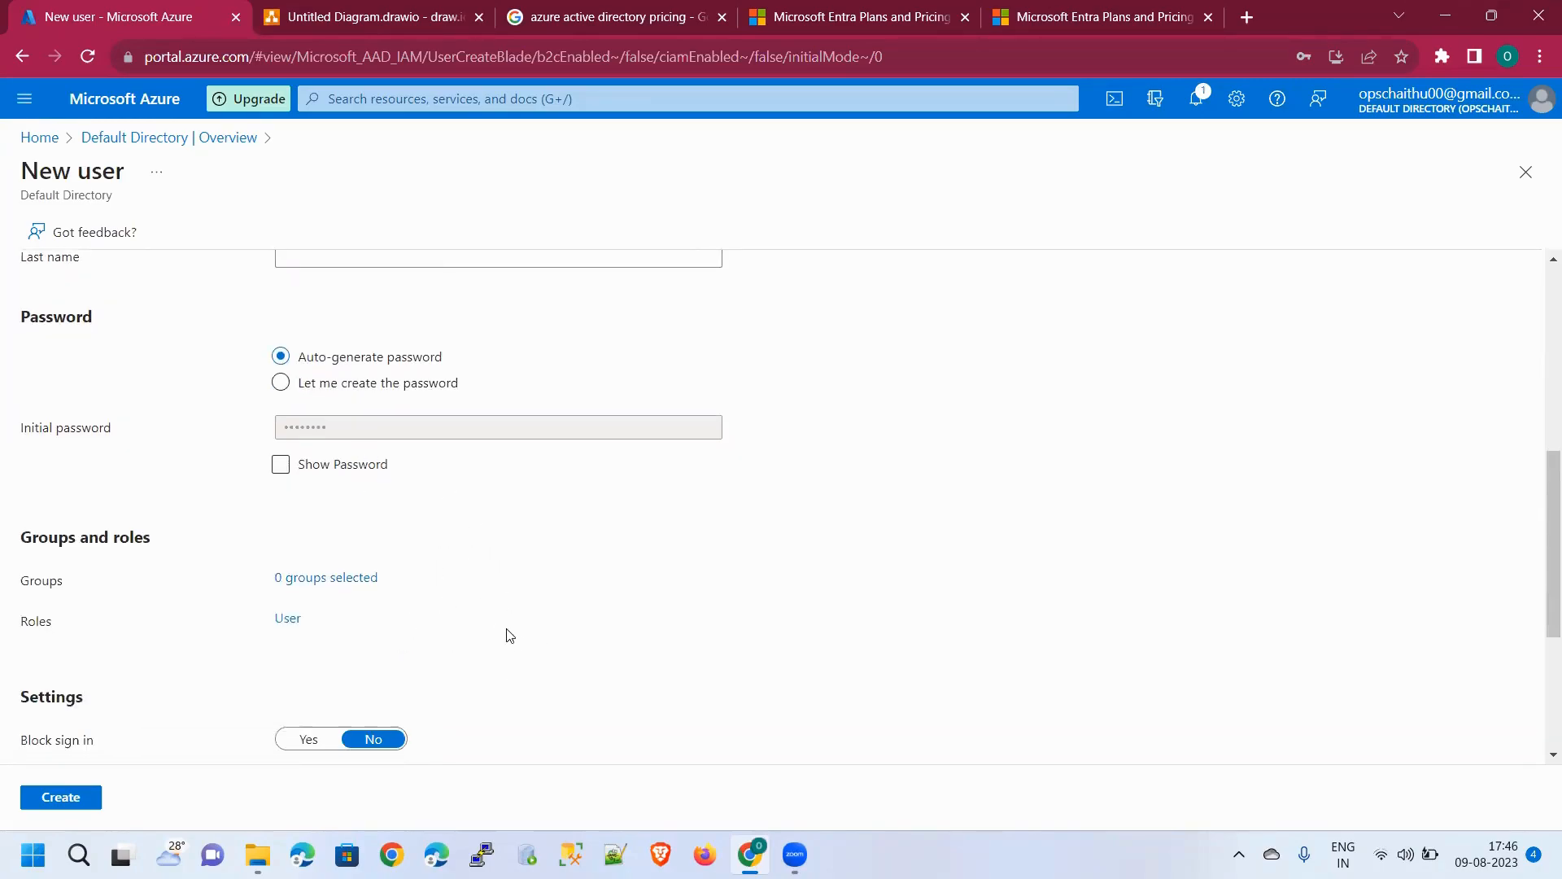
pyautogui.scroll(-3, 384, 618)
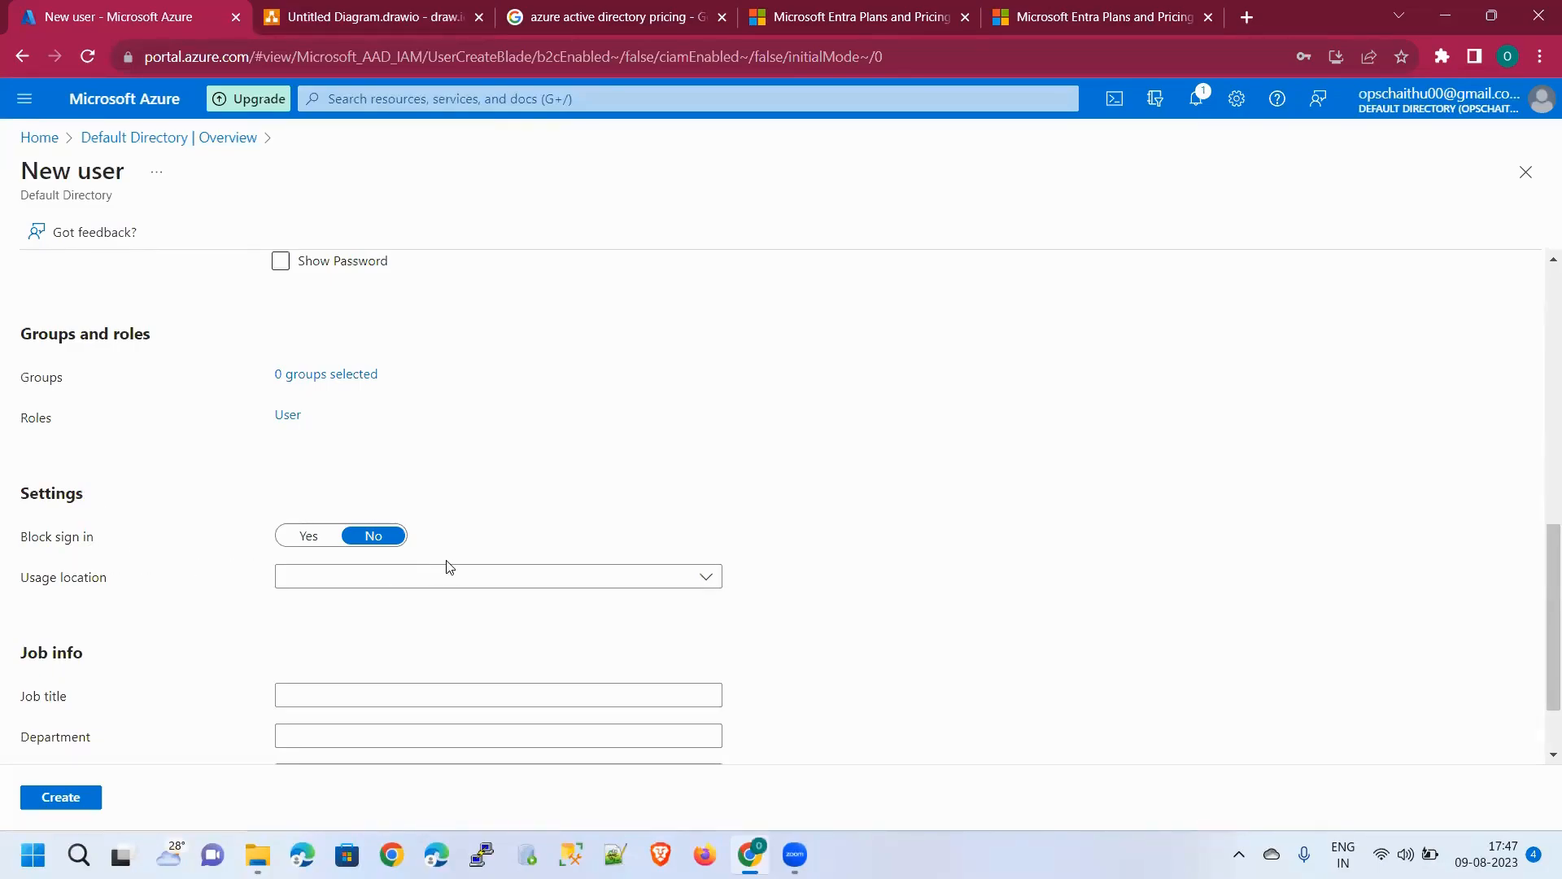
pyautogui.click(327, 536)
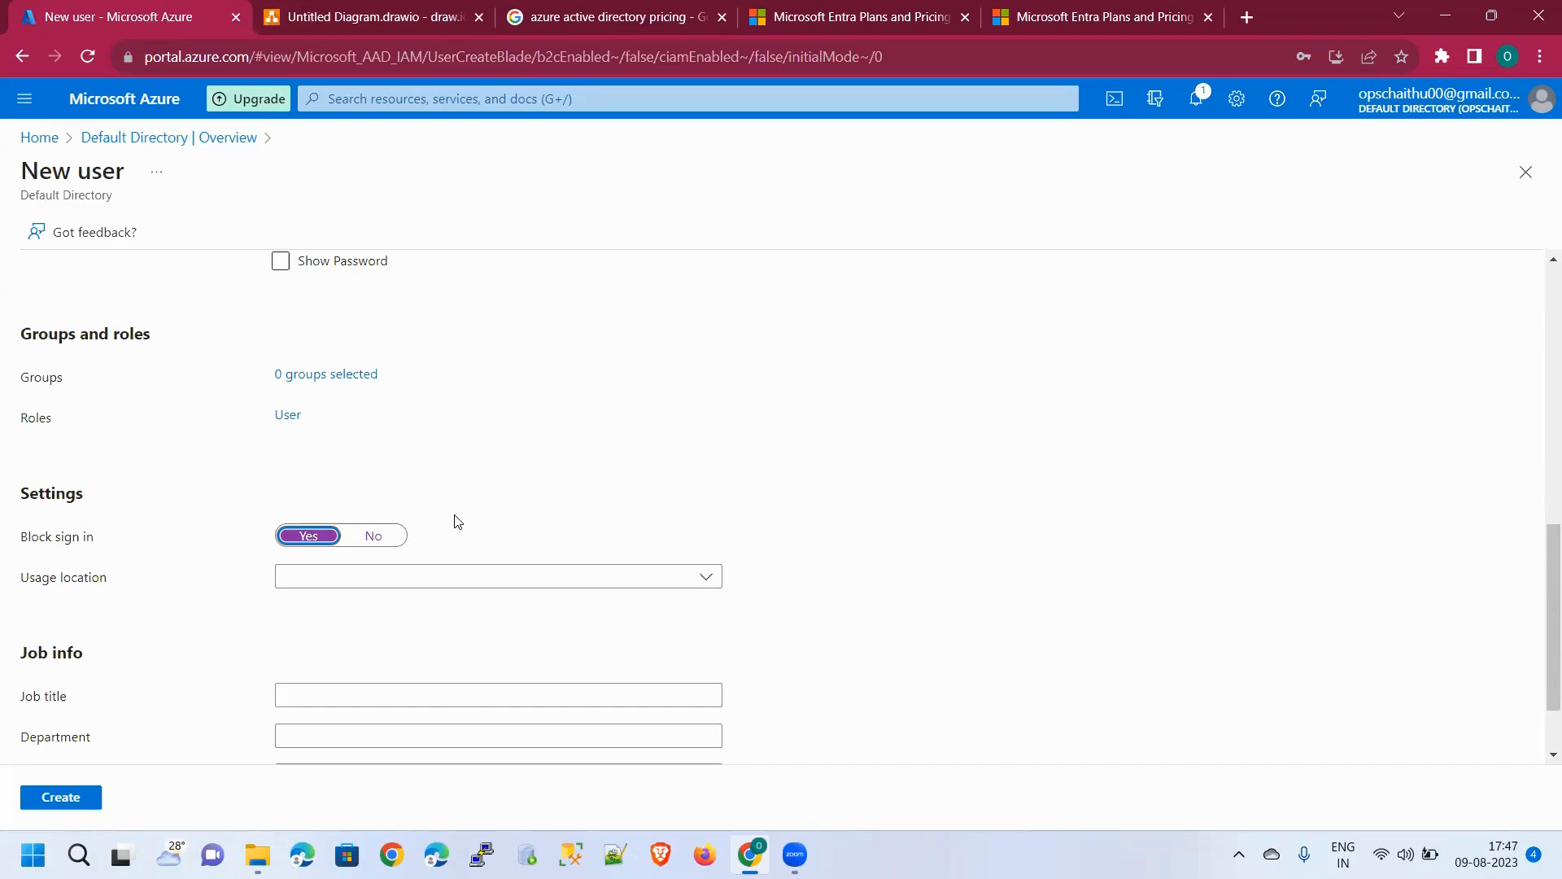
# Set Block sign in back to No and pick usage location India, then Japan
pyautogui.click(381, 544)
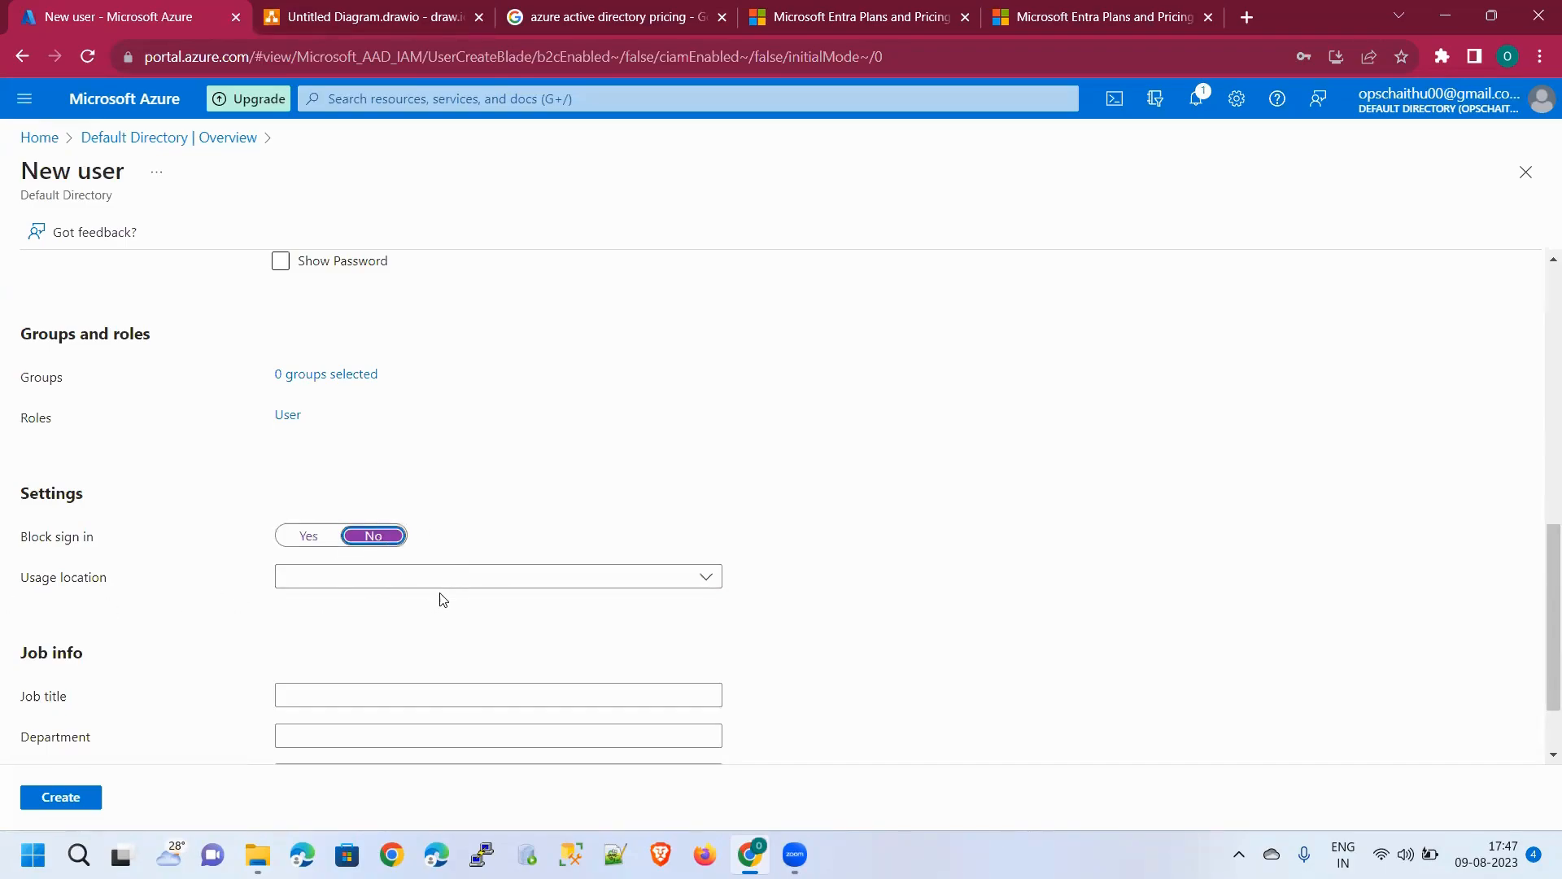
pyautogui.click(446, 584)
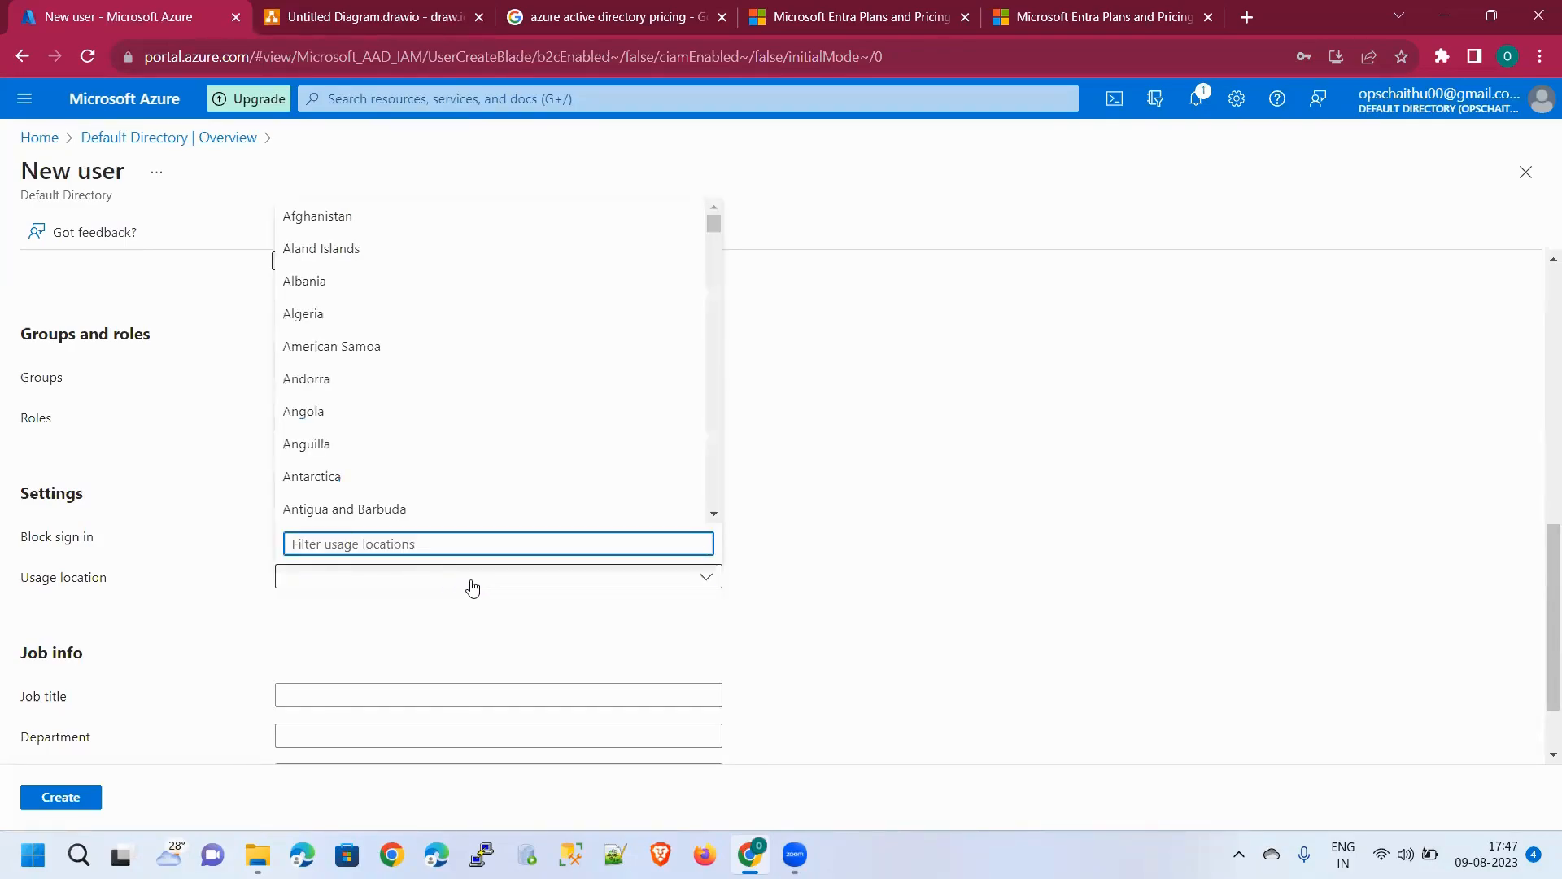
pyautogui.write('India')
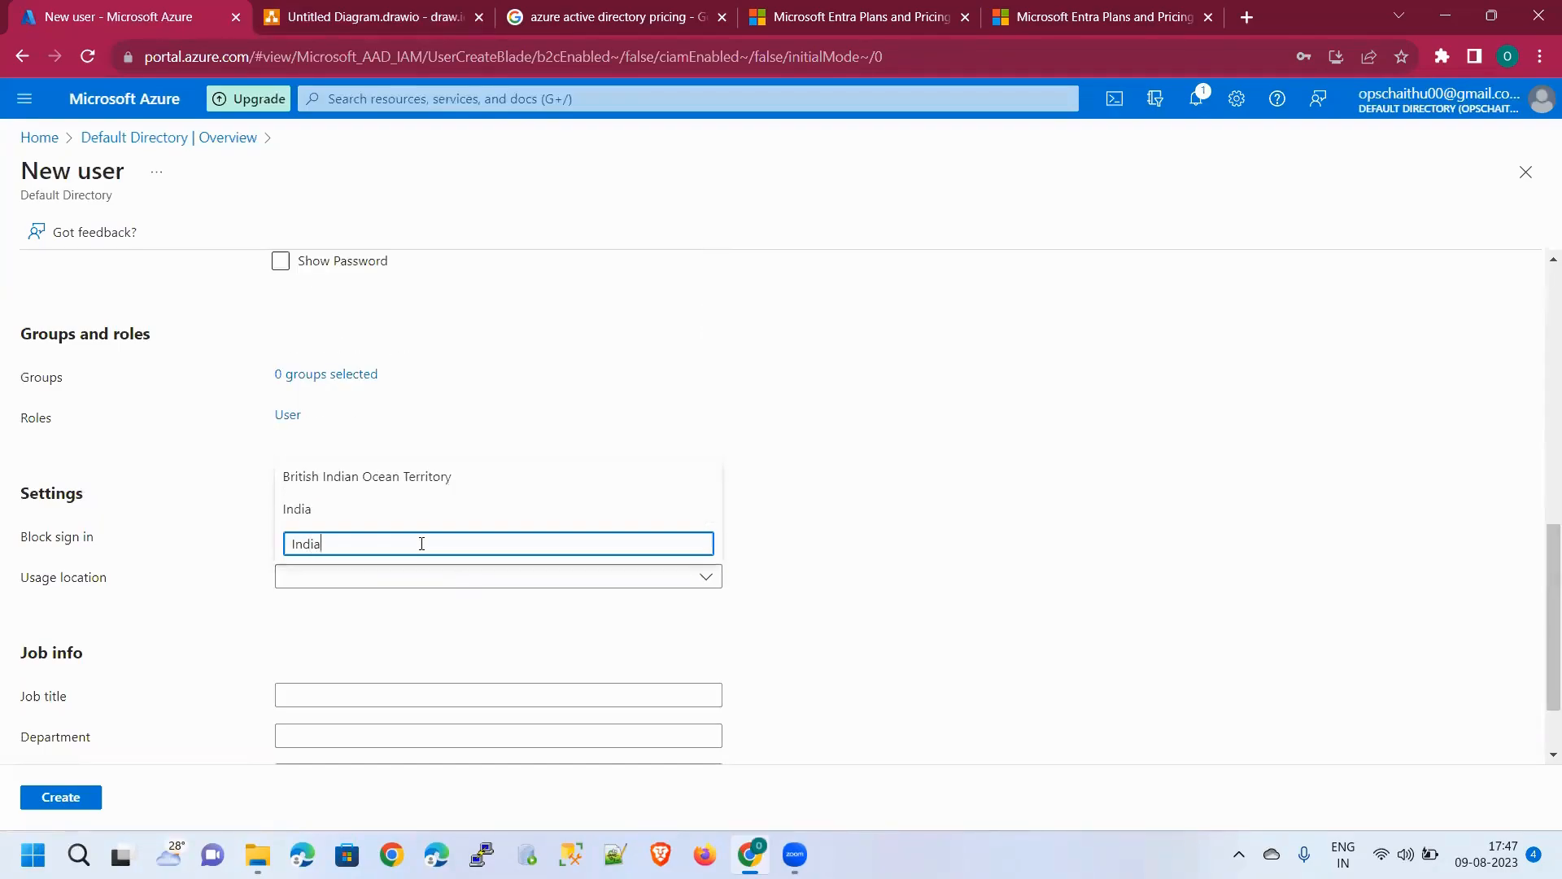
pyautogui.click(418, 510)
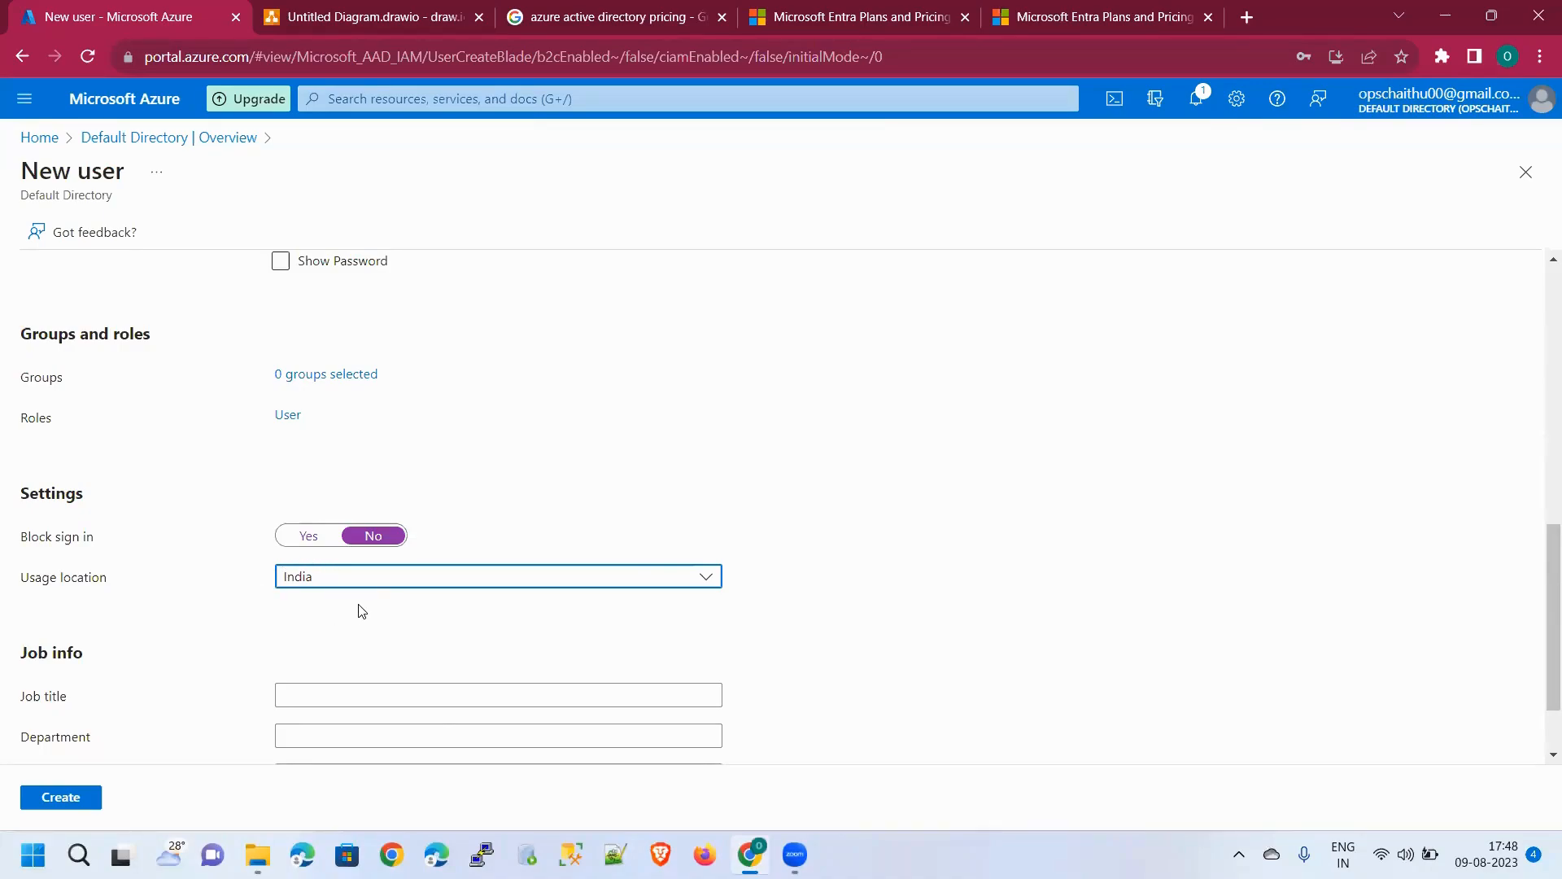
pyautogui.click(451, 583)
pyautogui.click(365, 476)
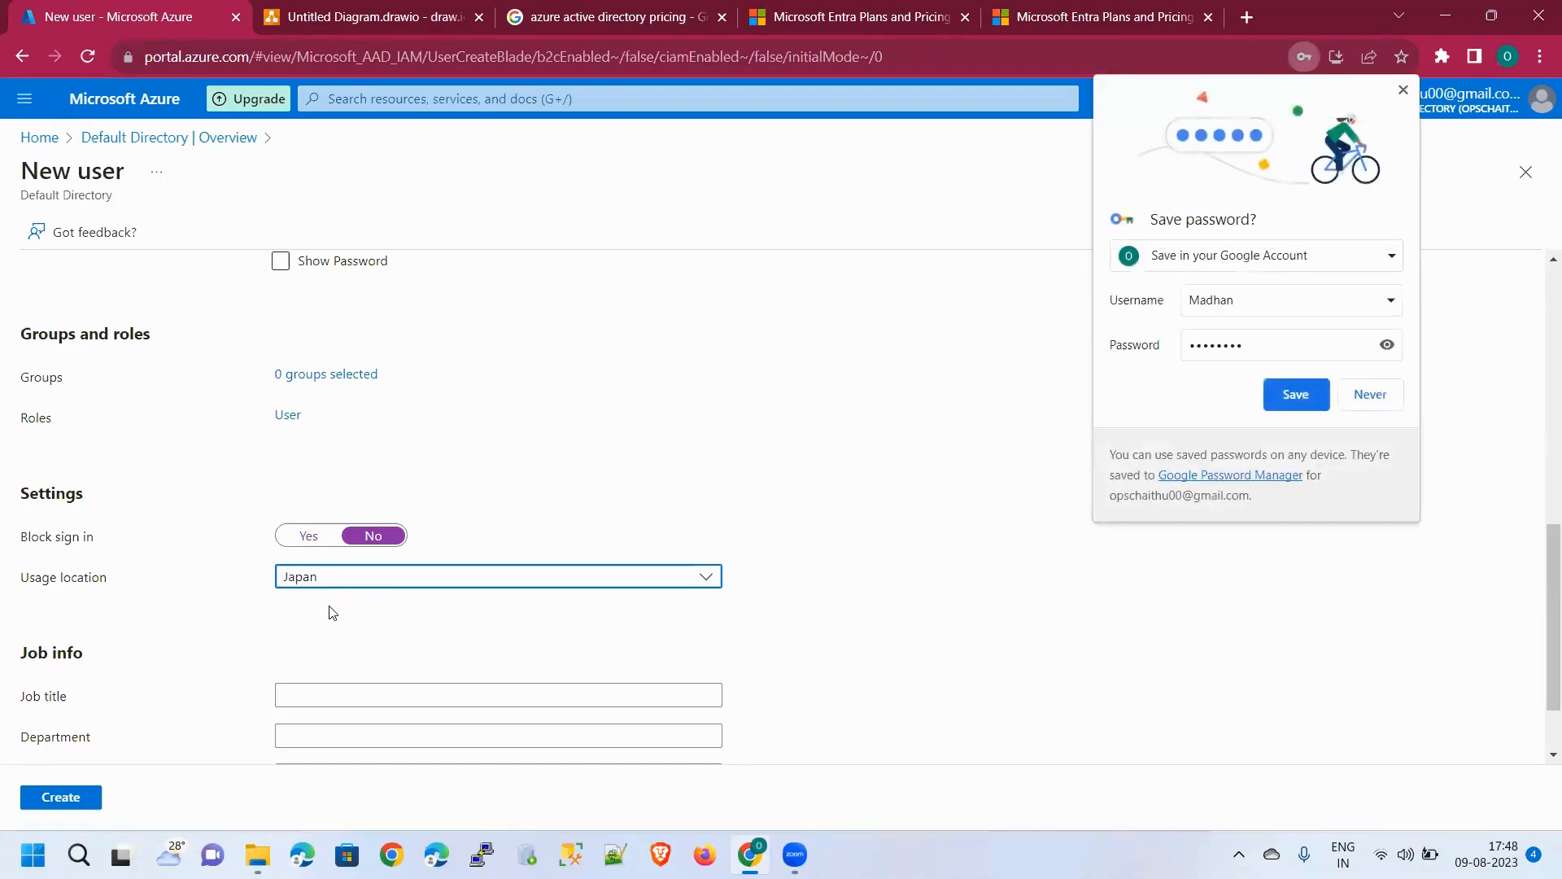
# Decline Chrome's save-password prompt and browse the usage location list again
pyautogui.click(1368, 396)
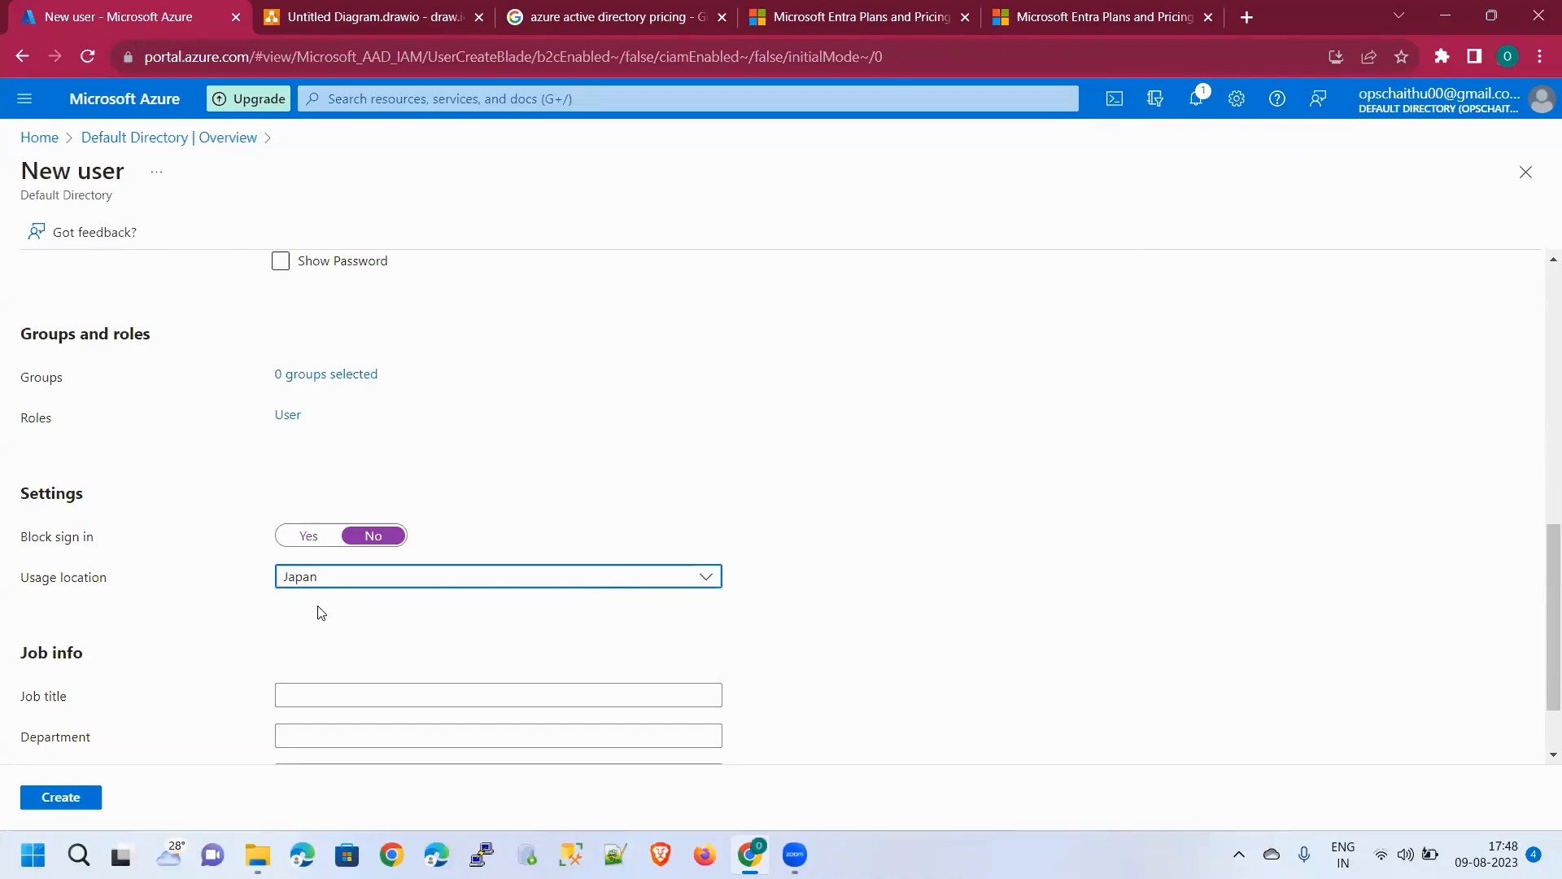
pyautogui.click(384, 588)
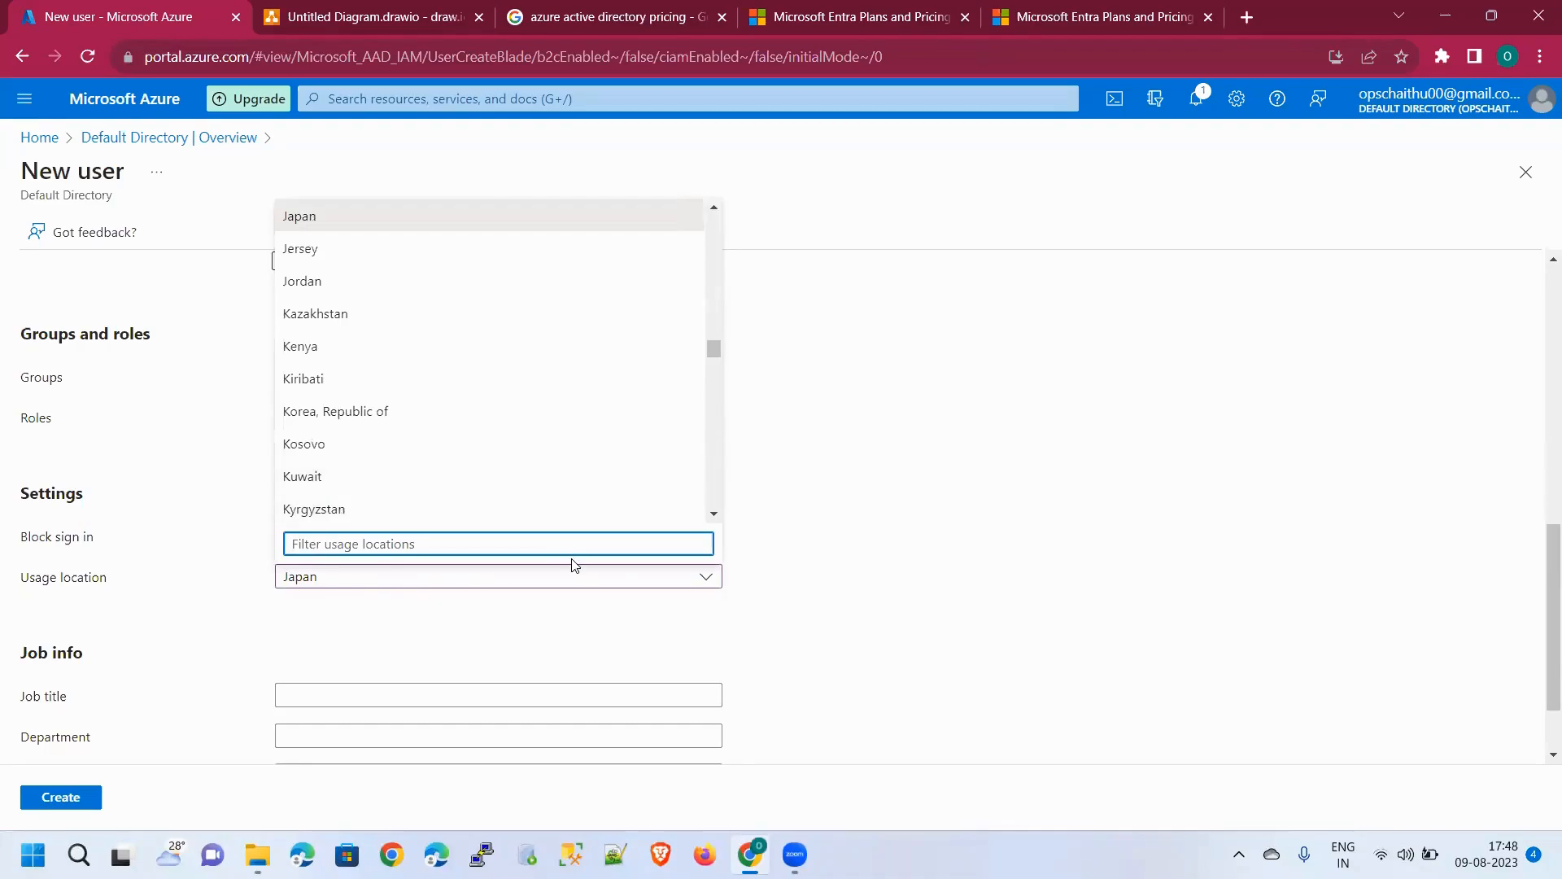
pyautogui.scroll(-1, 479, 428)
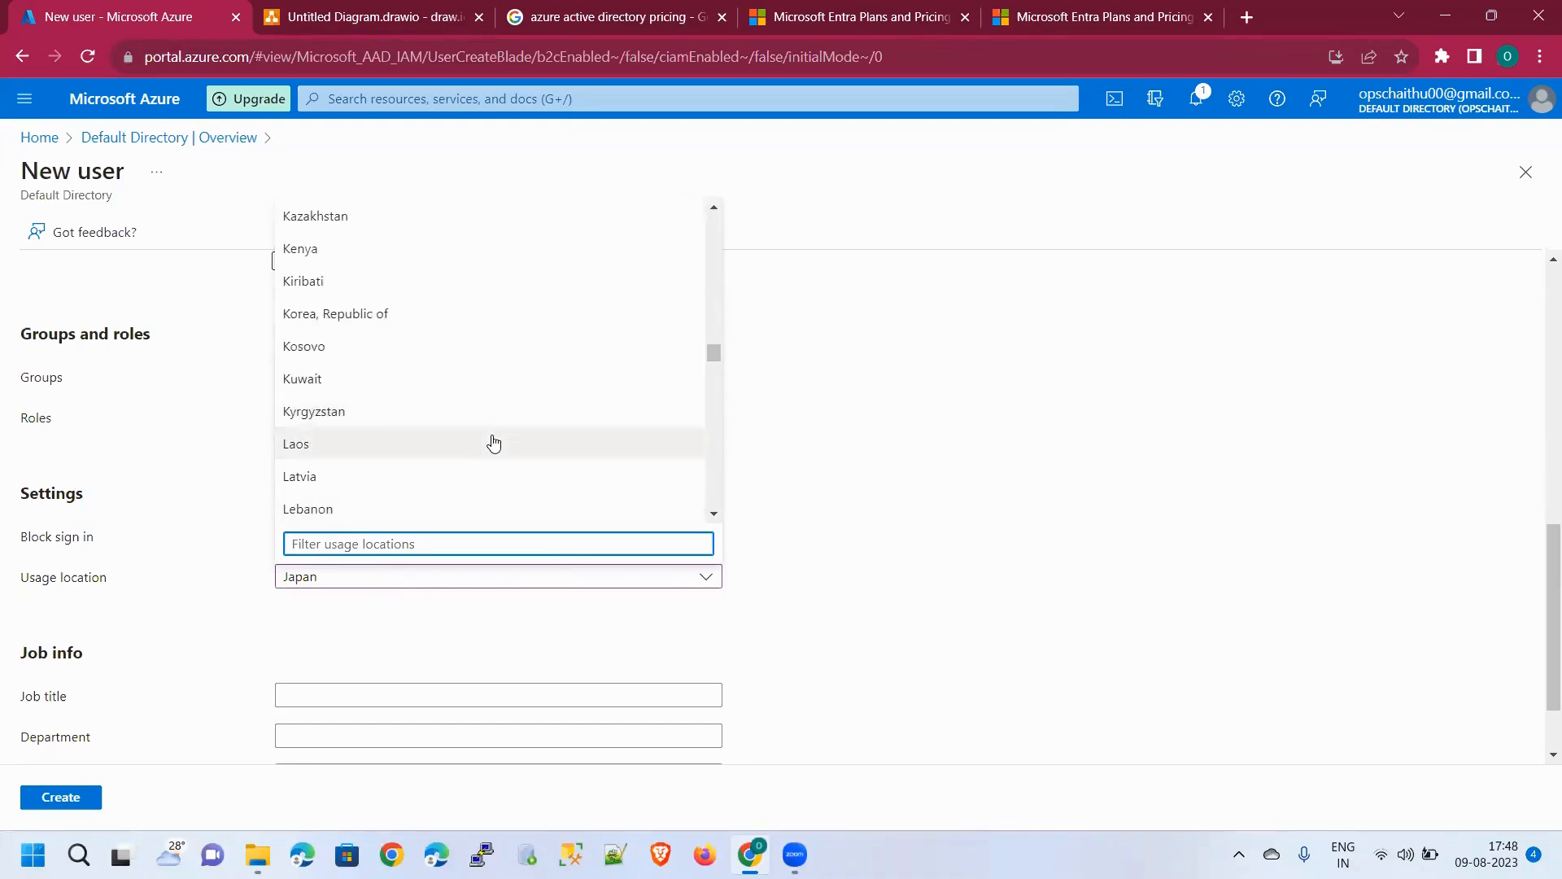
pyautogui.scroll(10, 480, 472)
pyautogui.scroll(2, 479, 471)
# Close the country list, then toggle Block sign in to Yes and back to No
pyautogui.click(748, 586)
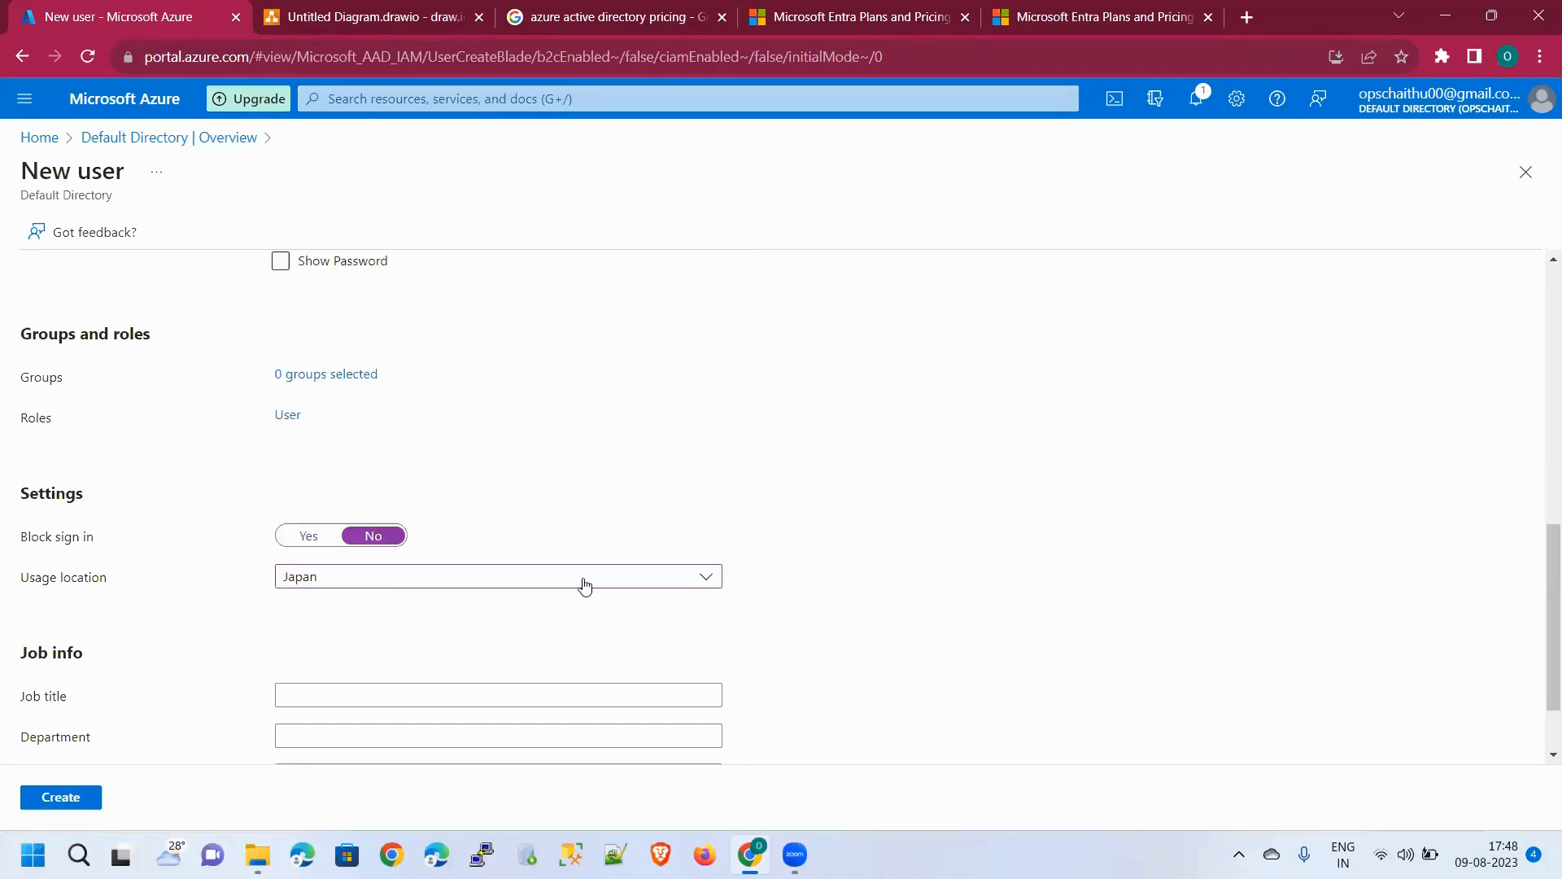
pyautogui.scroll(10, 582, 585)
pyautogui.scroll(-5, 318, 577)
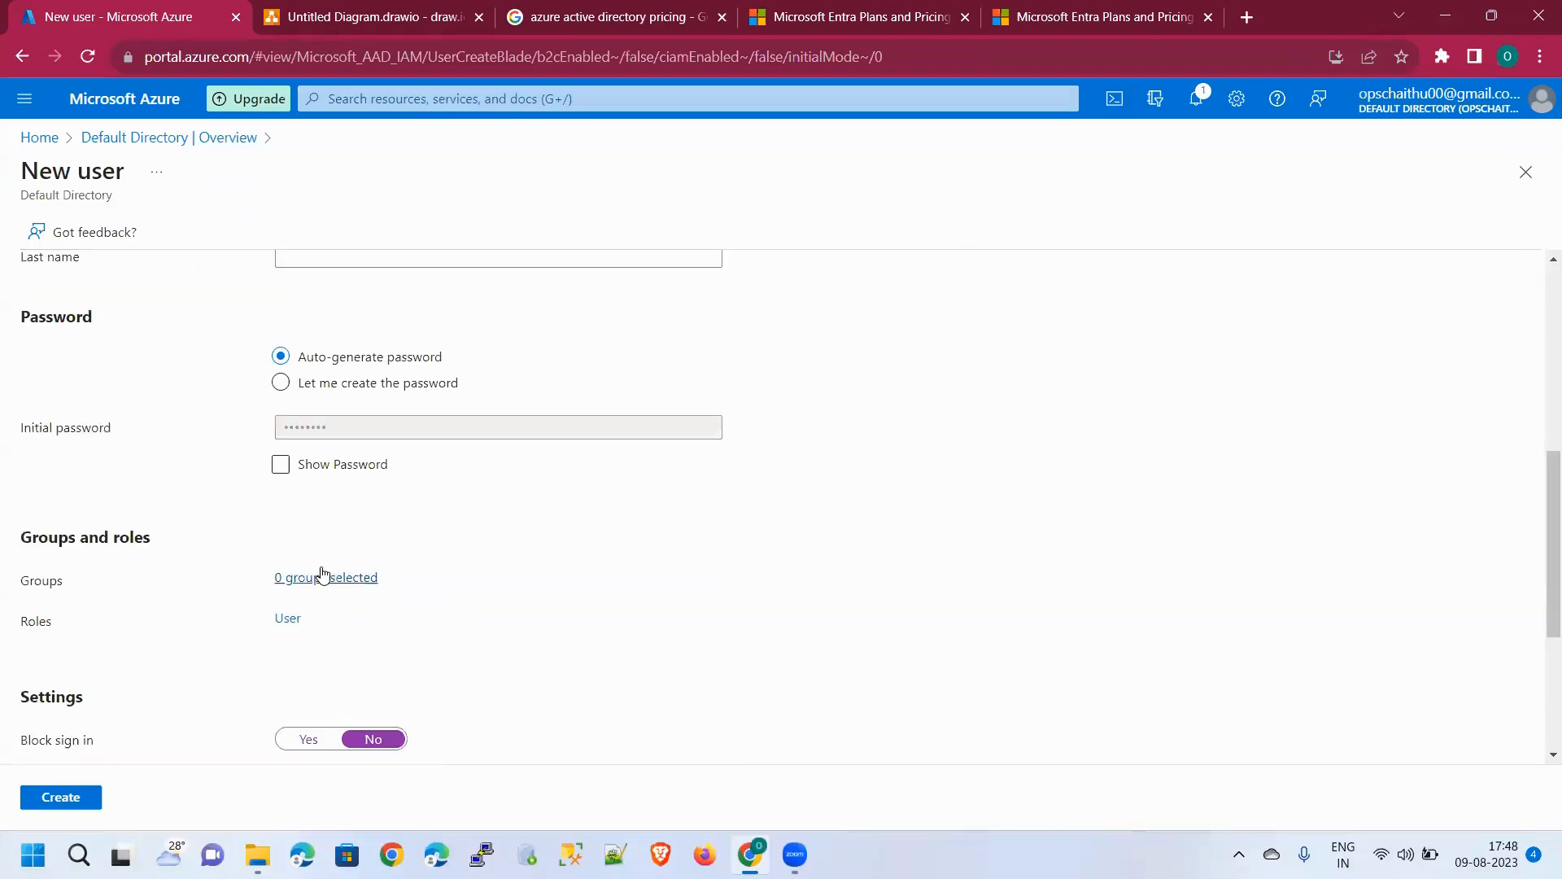
pyautogui.scroll(-5, 345, 633)
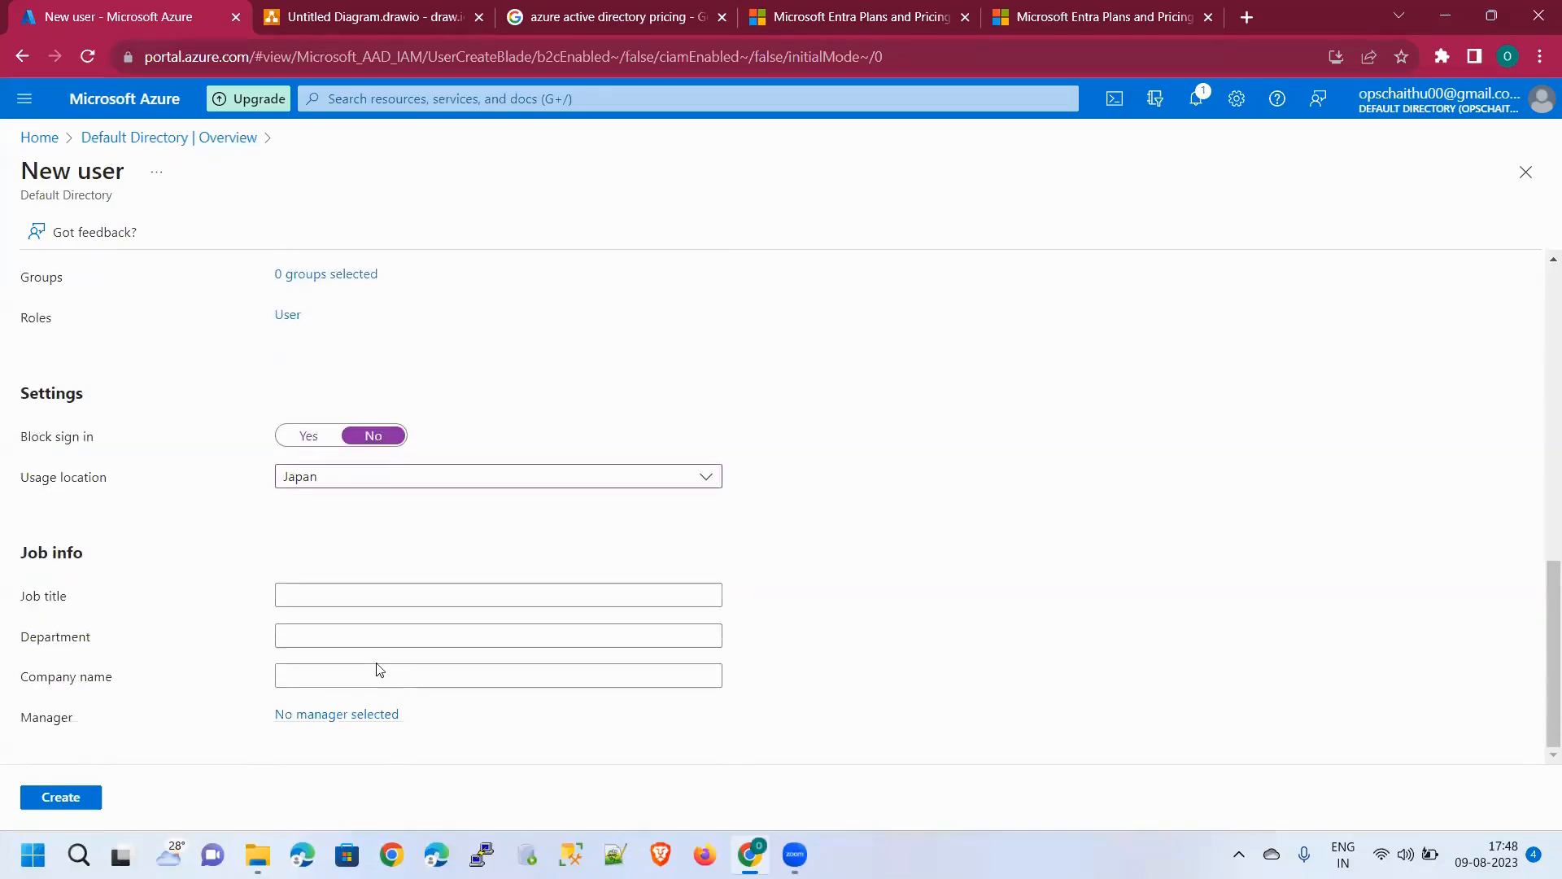
pyautogui.scroll(5, 400, 636)
pyautogui.scroll(-2, 429, 708)
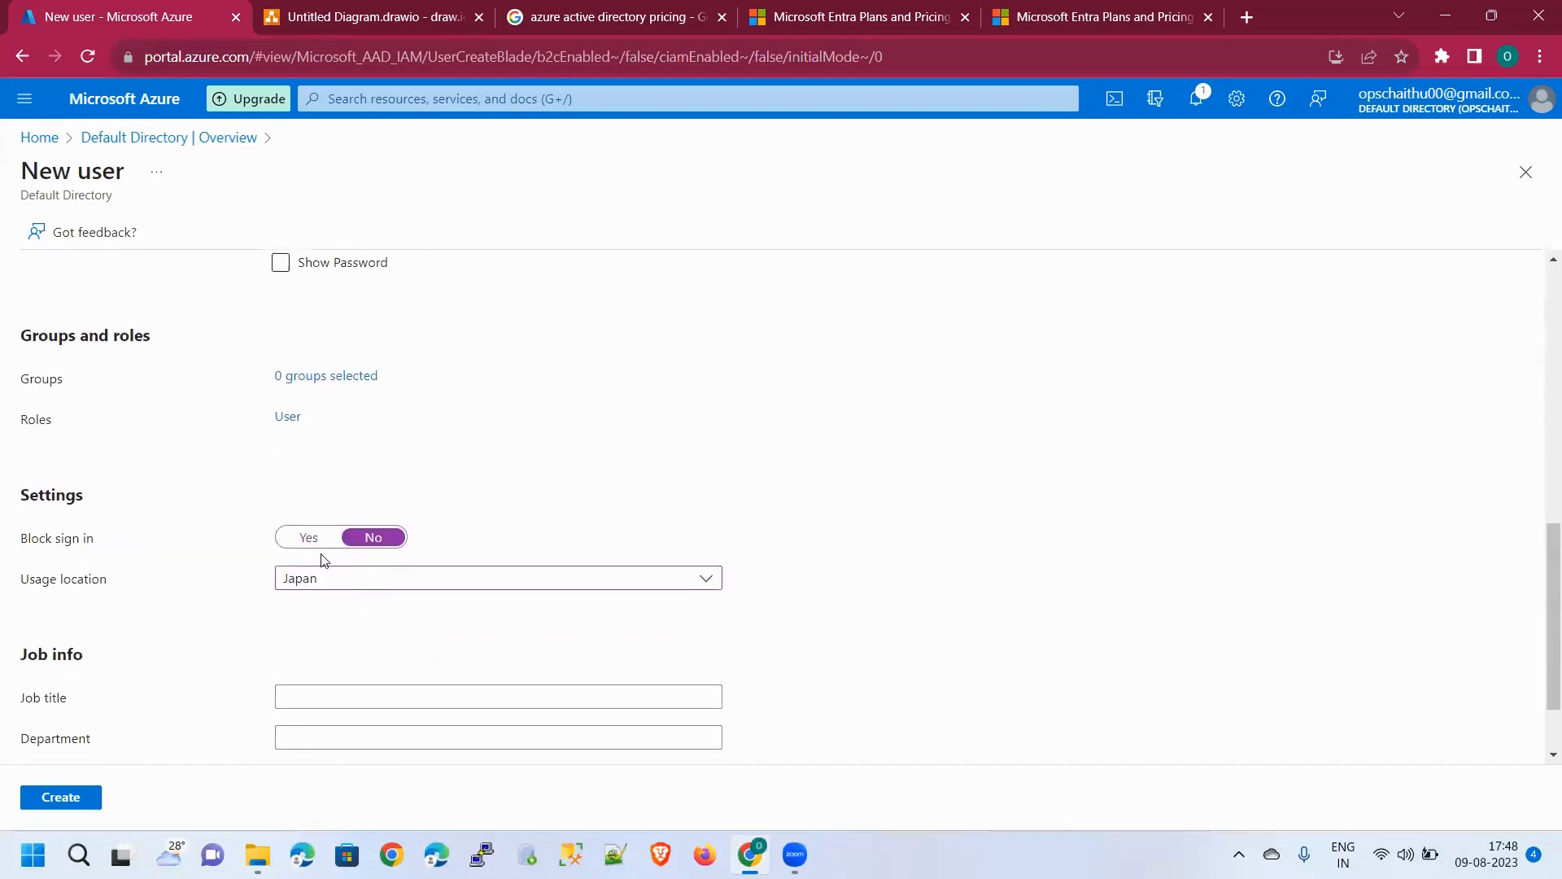
pyautogui.click(319, 541)
pyautogui.click(356, 541)
# Filter the usage location list with 'Indi' and choose India
pyautogui.click(354, 579)
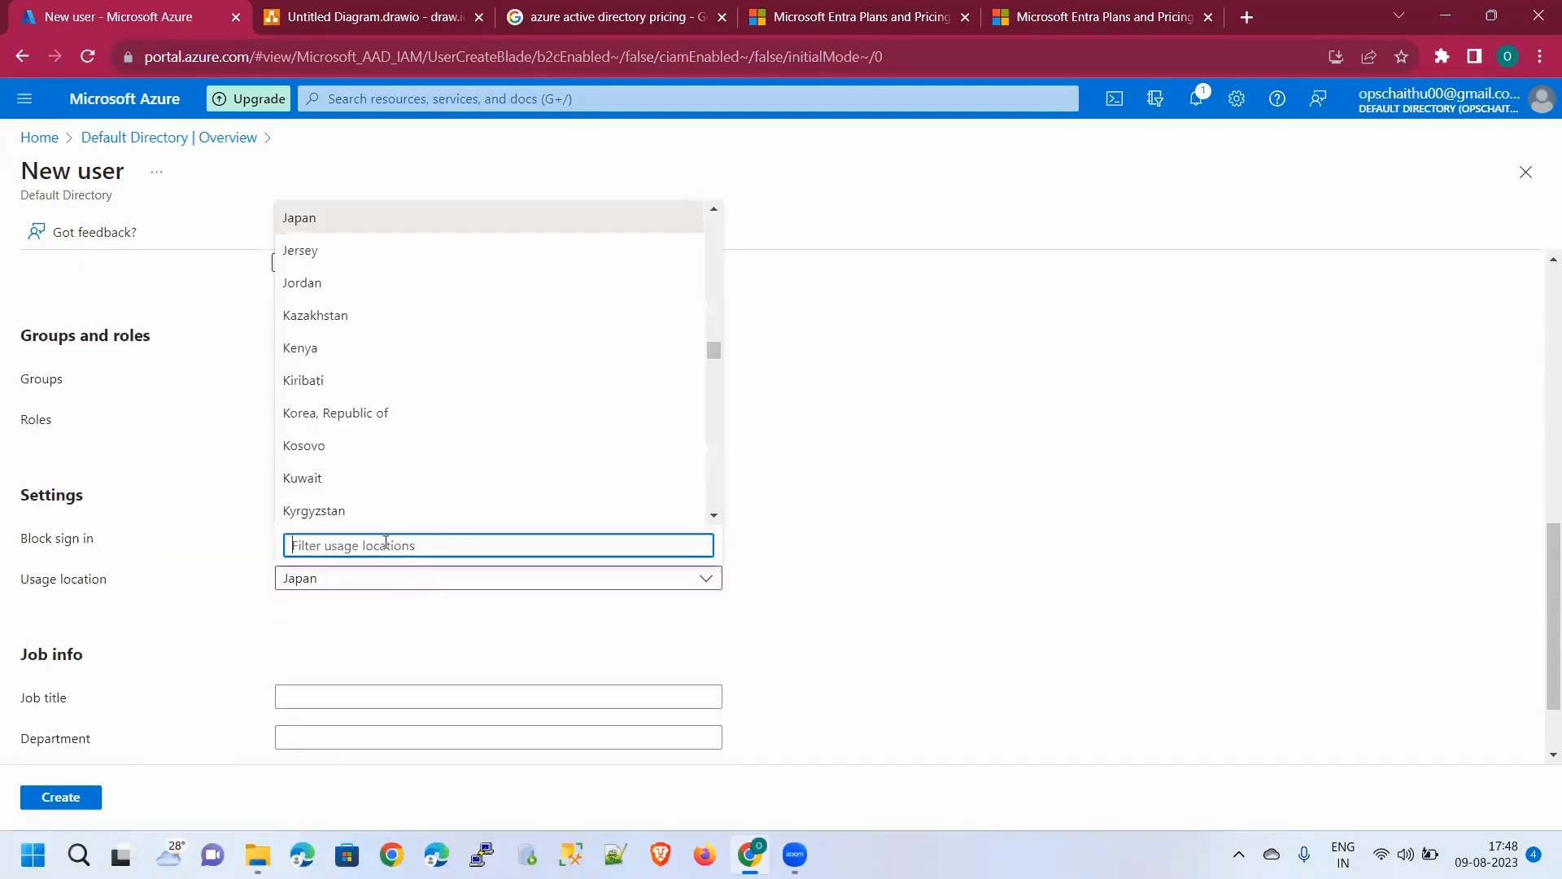
pyautogui.scroll(20, 480, 449)
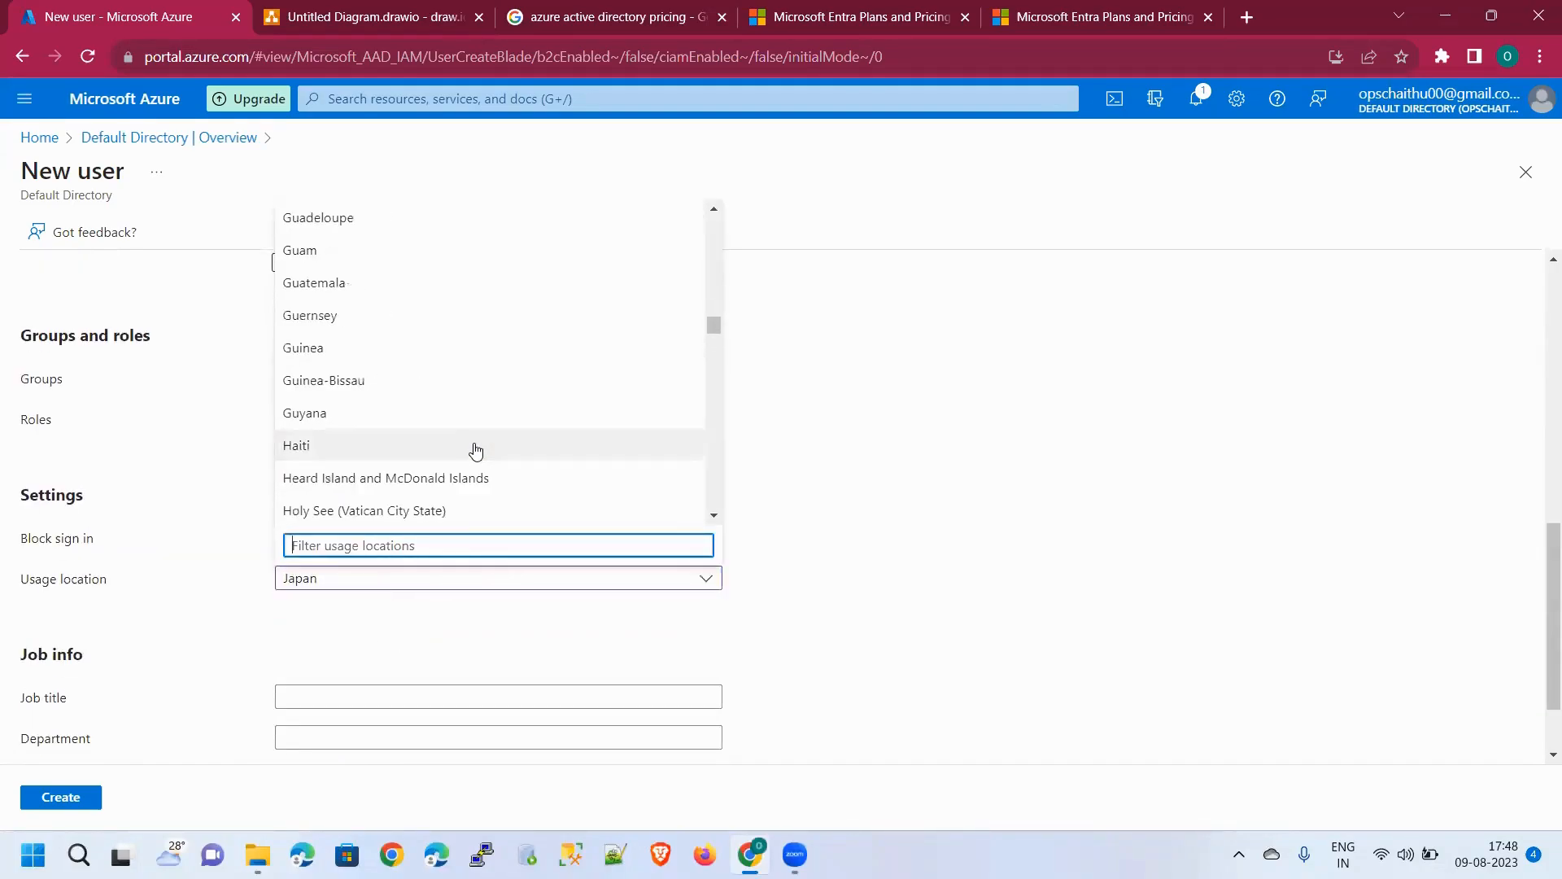
pyautogui.scroll(10, 480, 450)
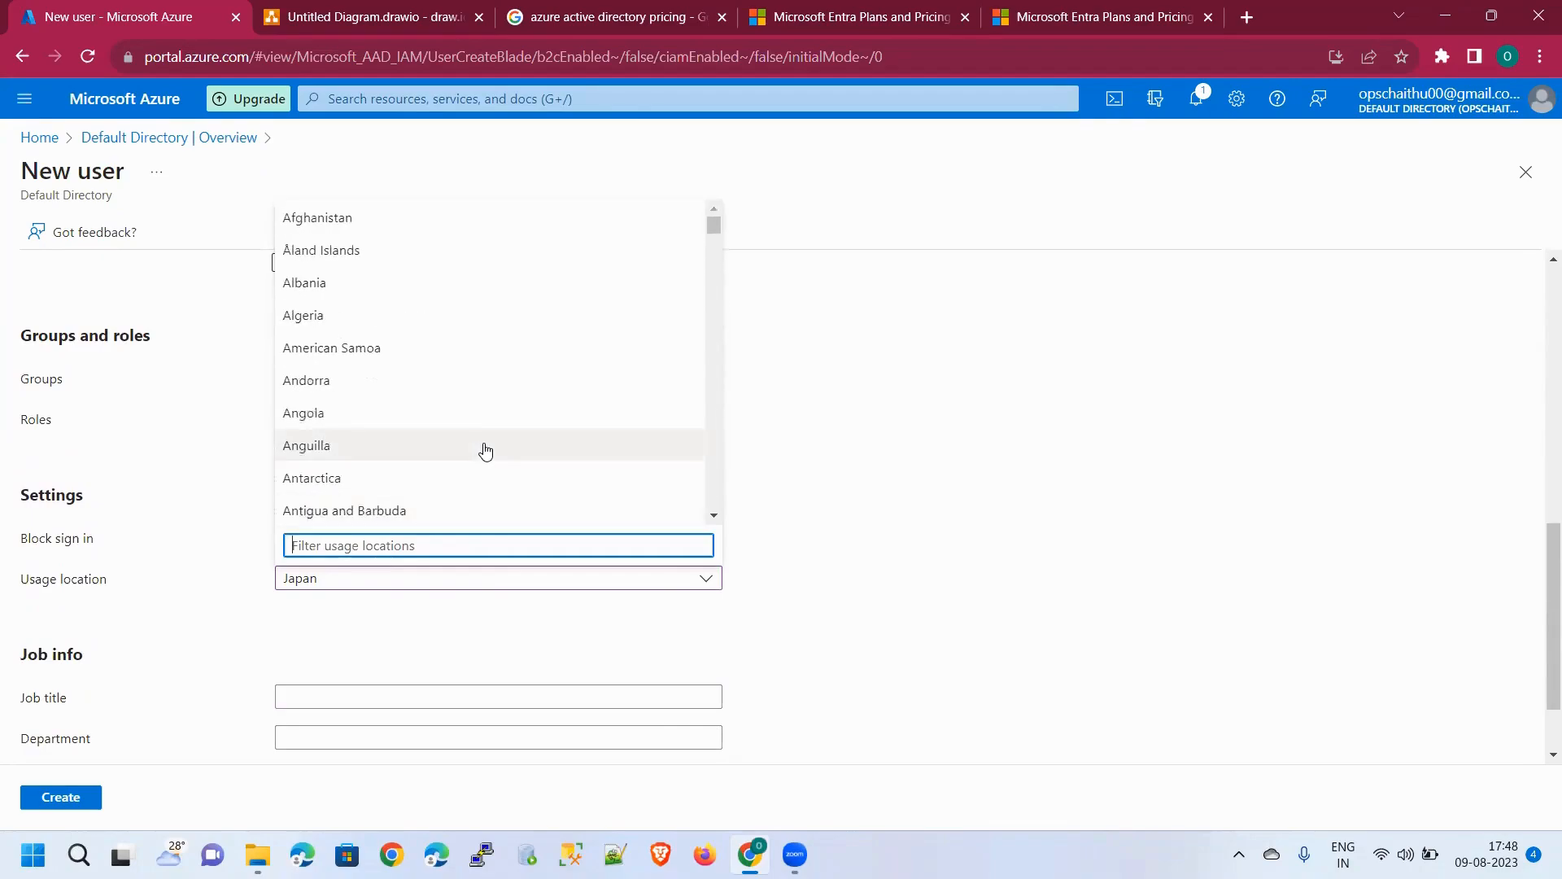
pyautogui.scroll(-8, 459, 444)
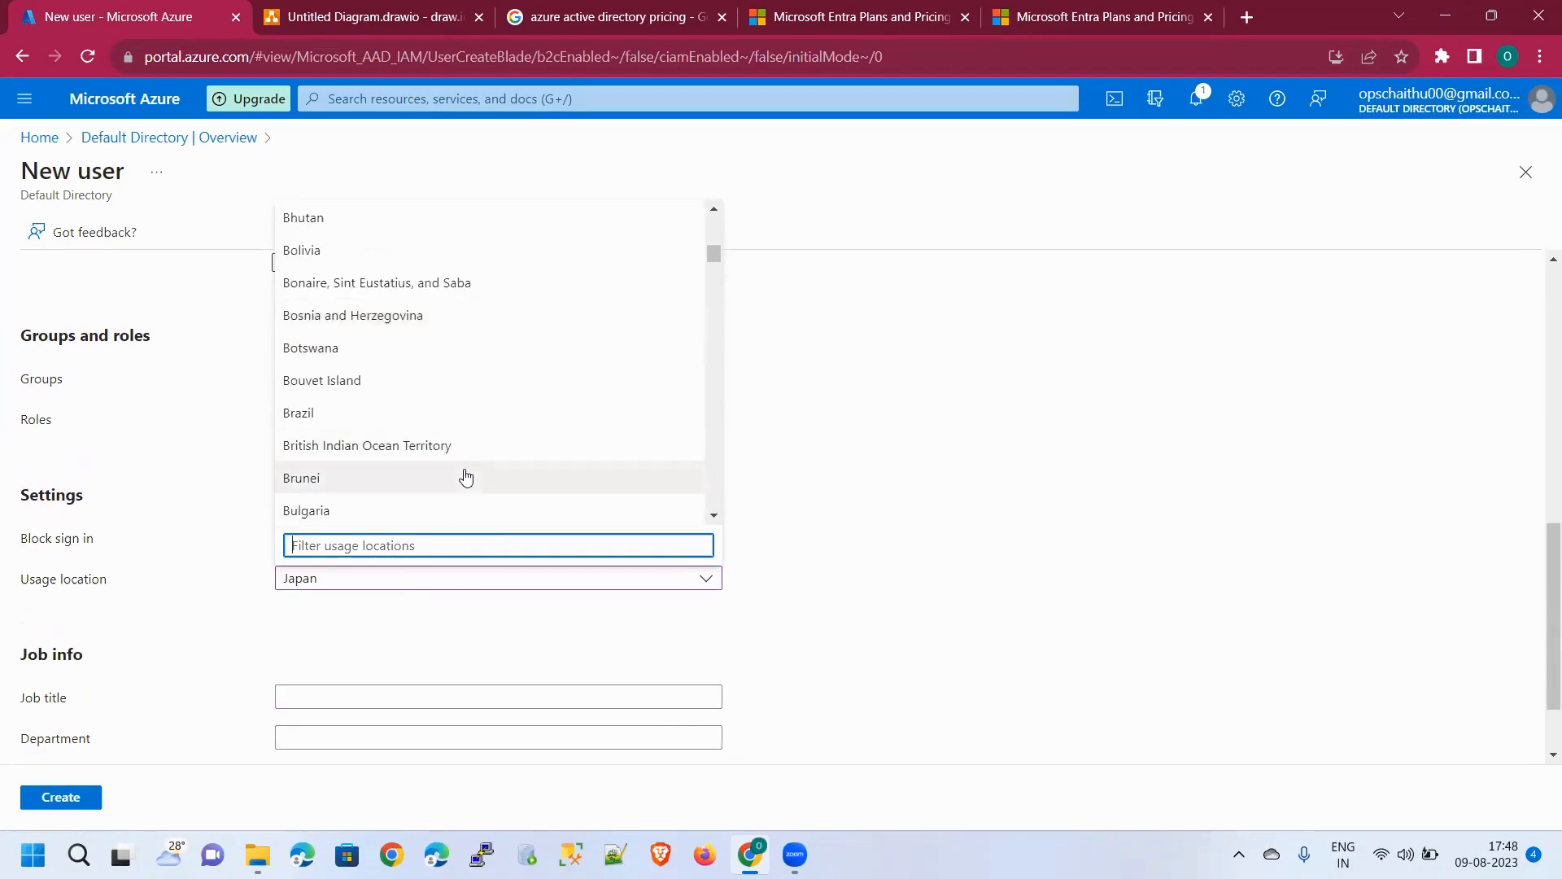
pyautogui.press('Escape')
pyautogui.click(444, 582)
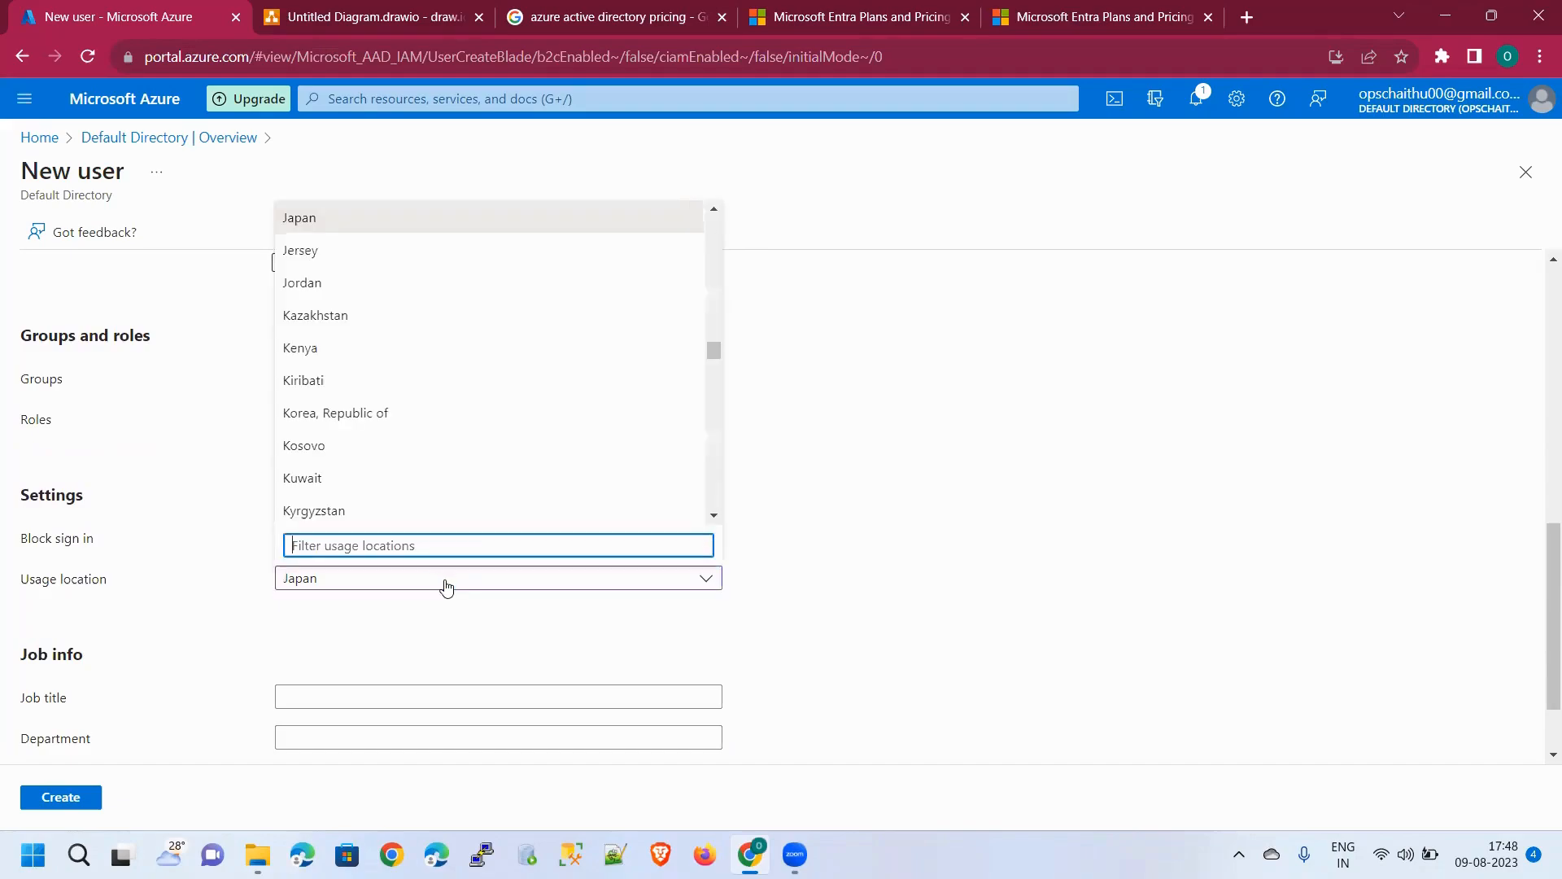
pyautogui.write('Ind')
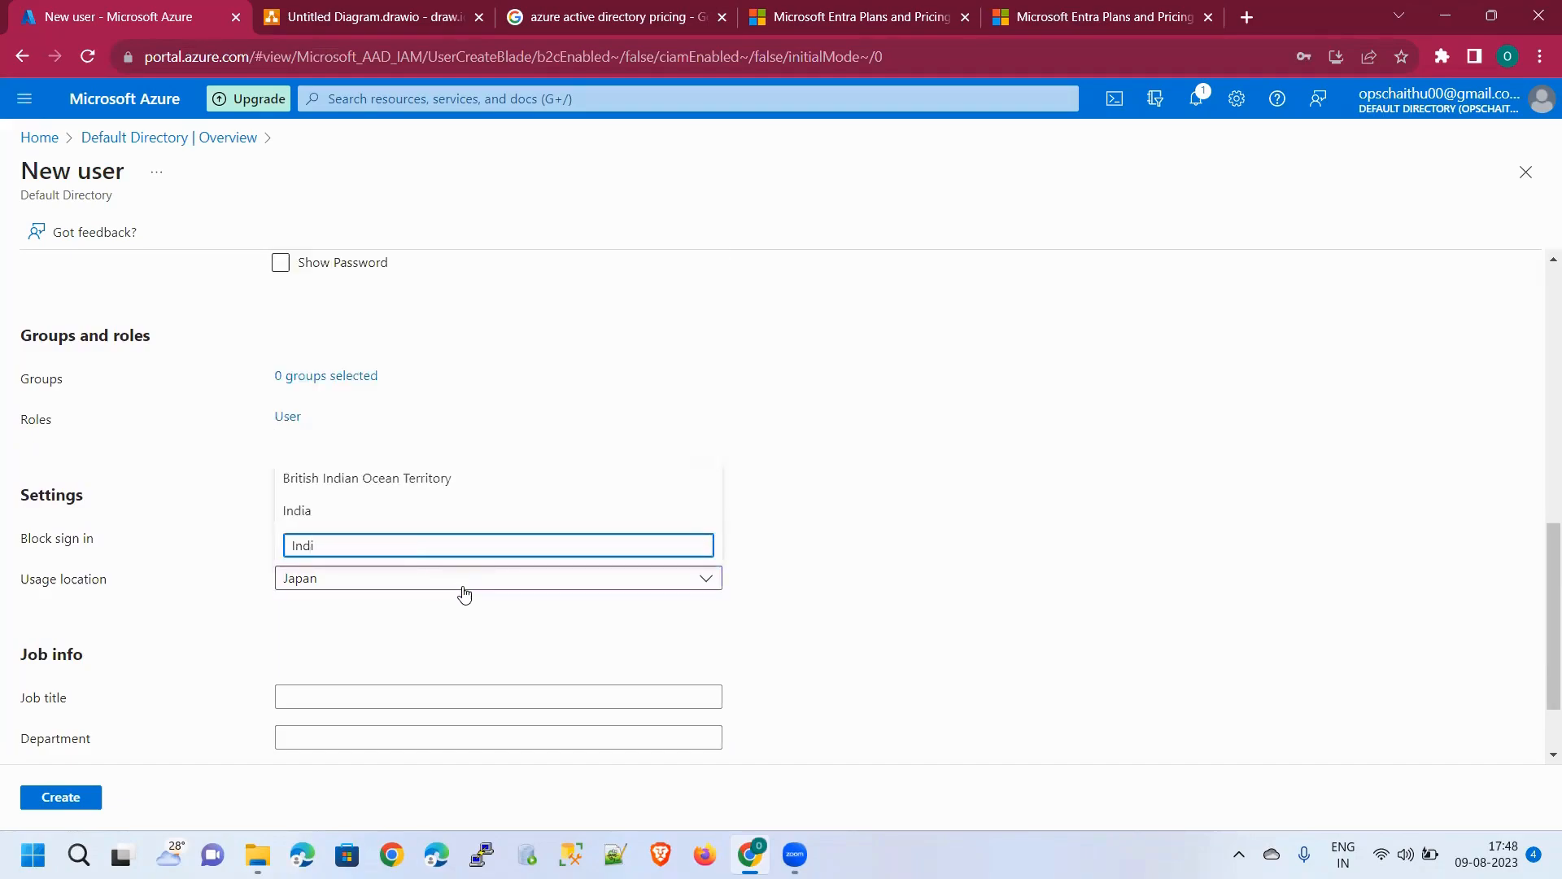
pyautogui.write('i')
pyautogui.click(444, 512)
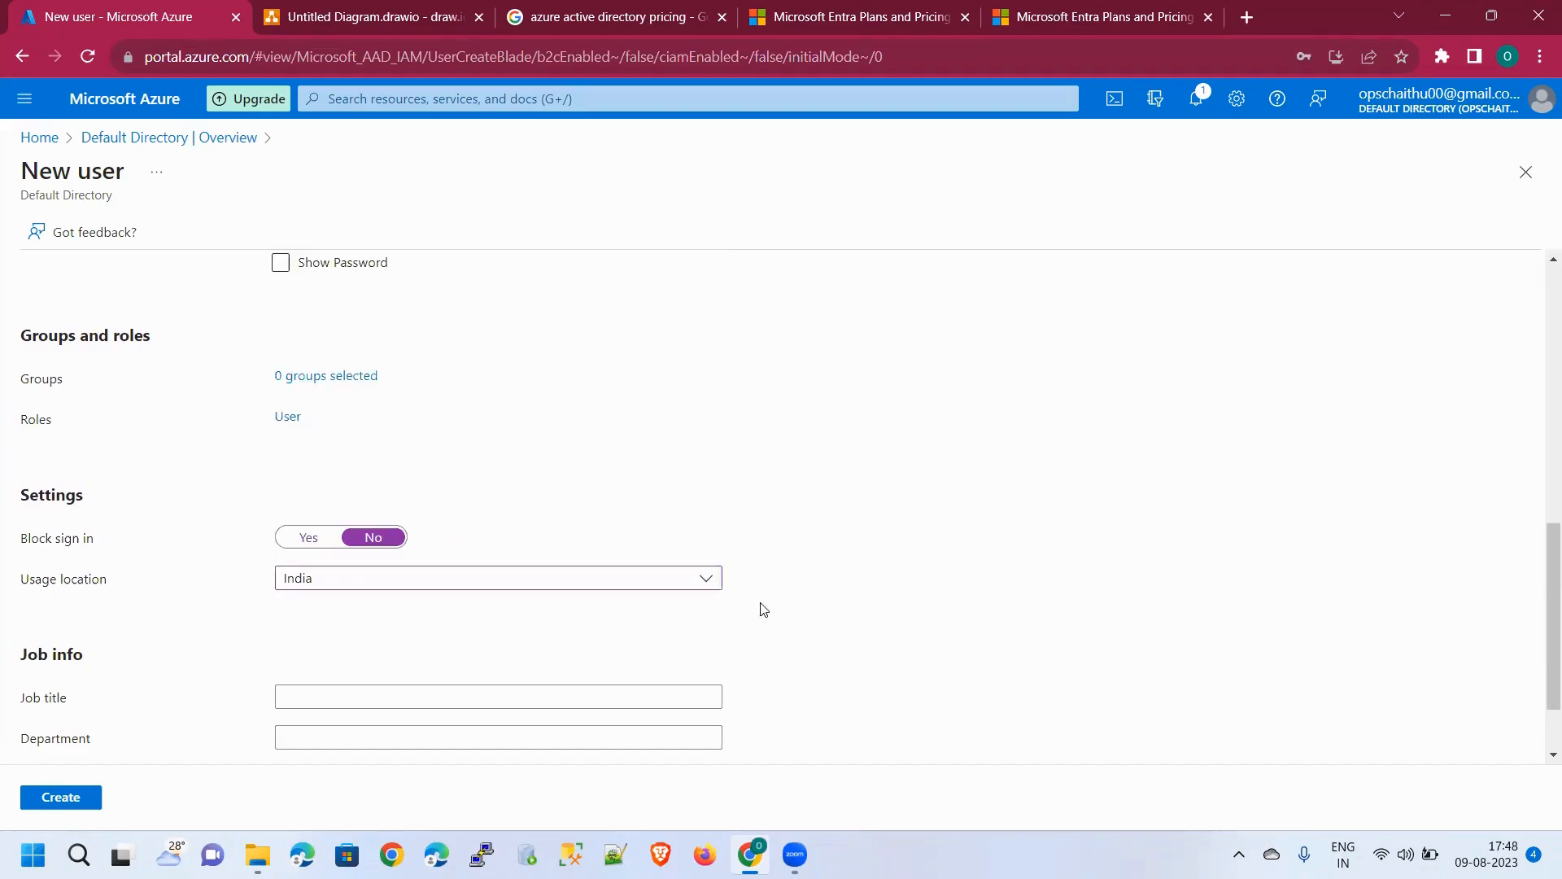
pyautogui.scroll(-1, 760, 610)
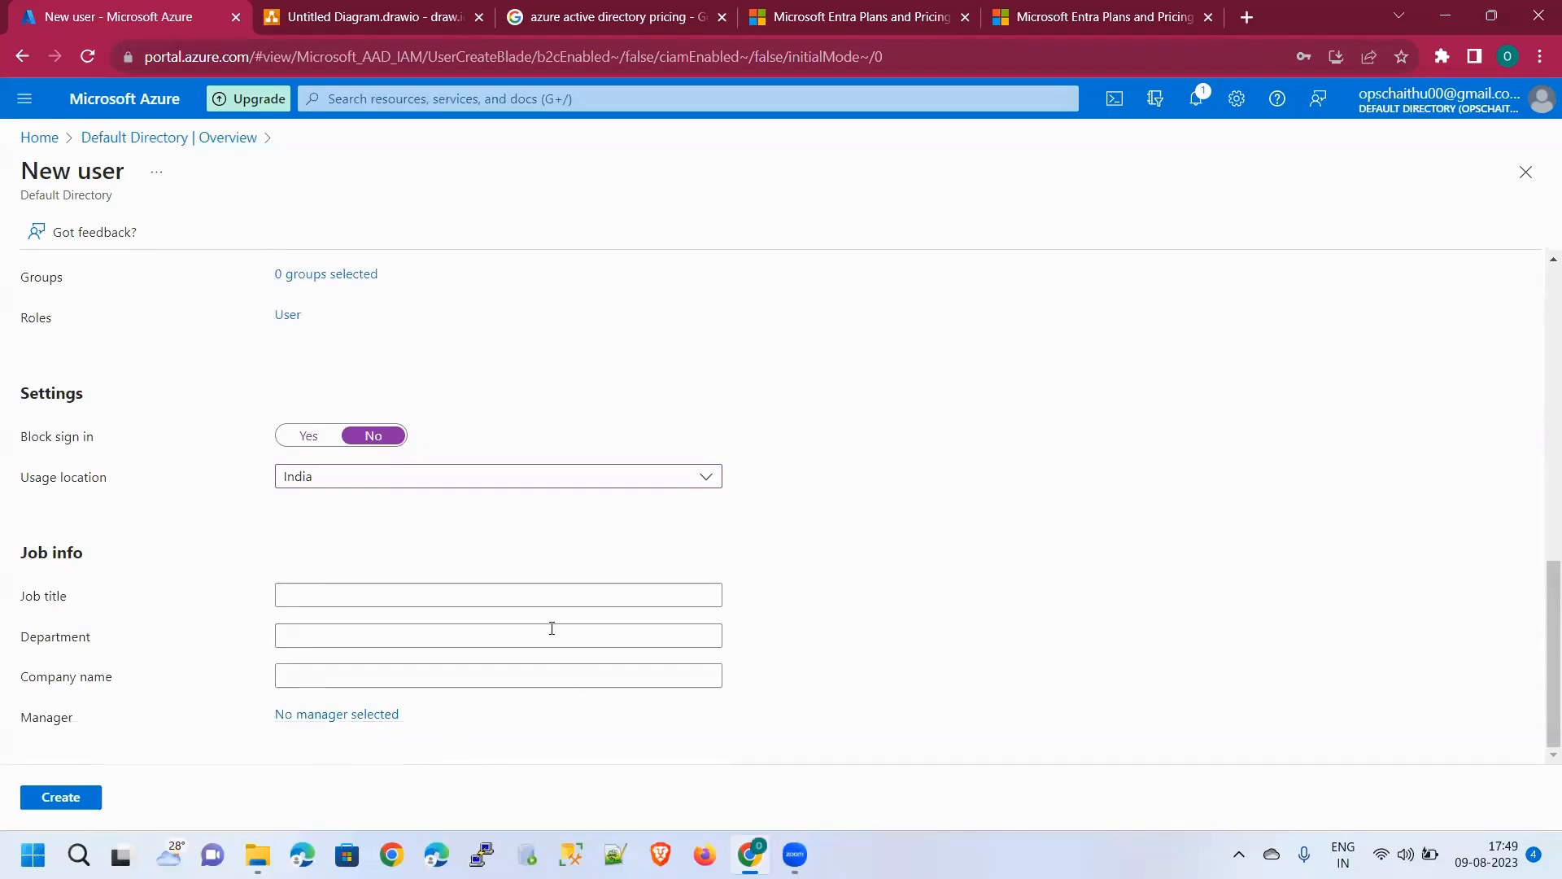
# Switch the password option to 'Let me create the password'
pyautogui.scroll(10, 431, 571)
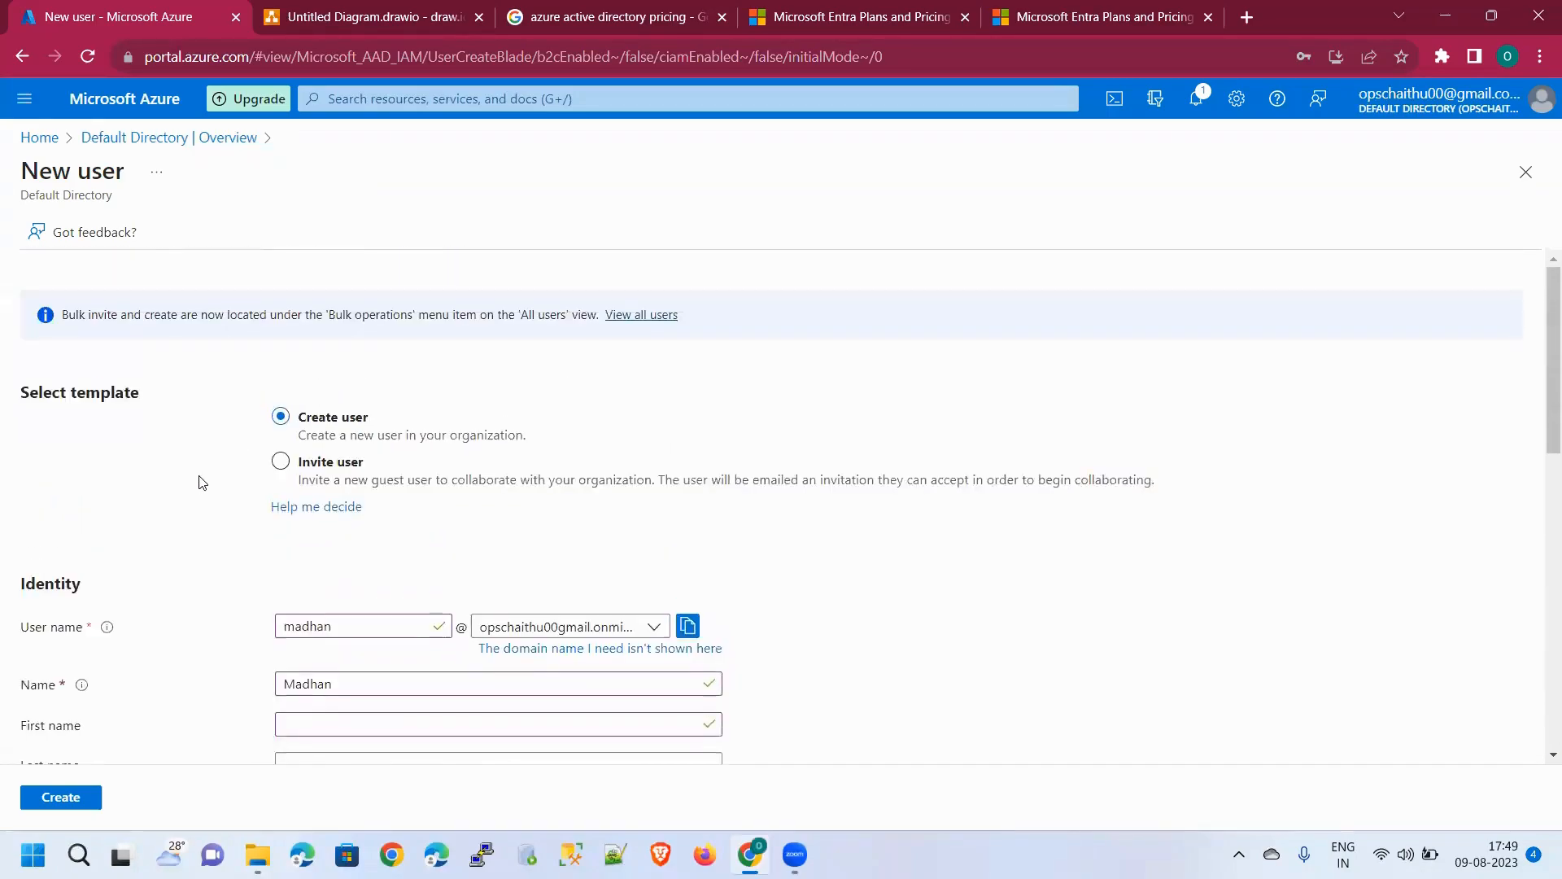
pyautogui.scroll(-4, 188, 481)
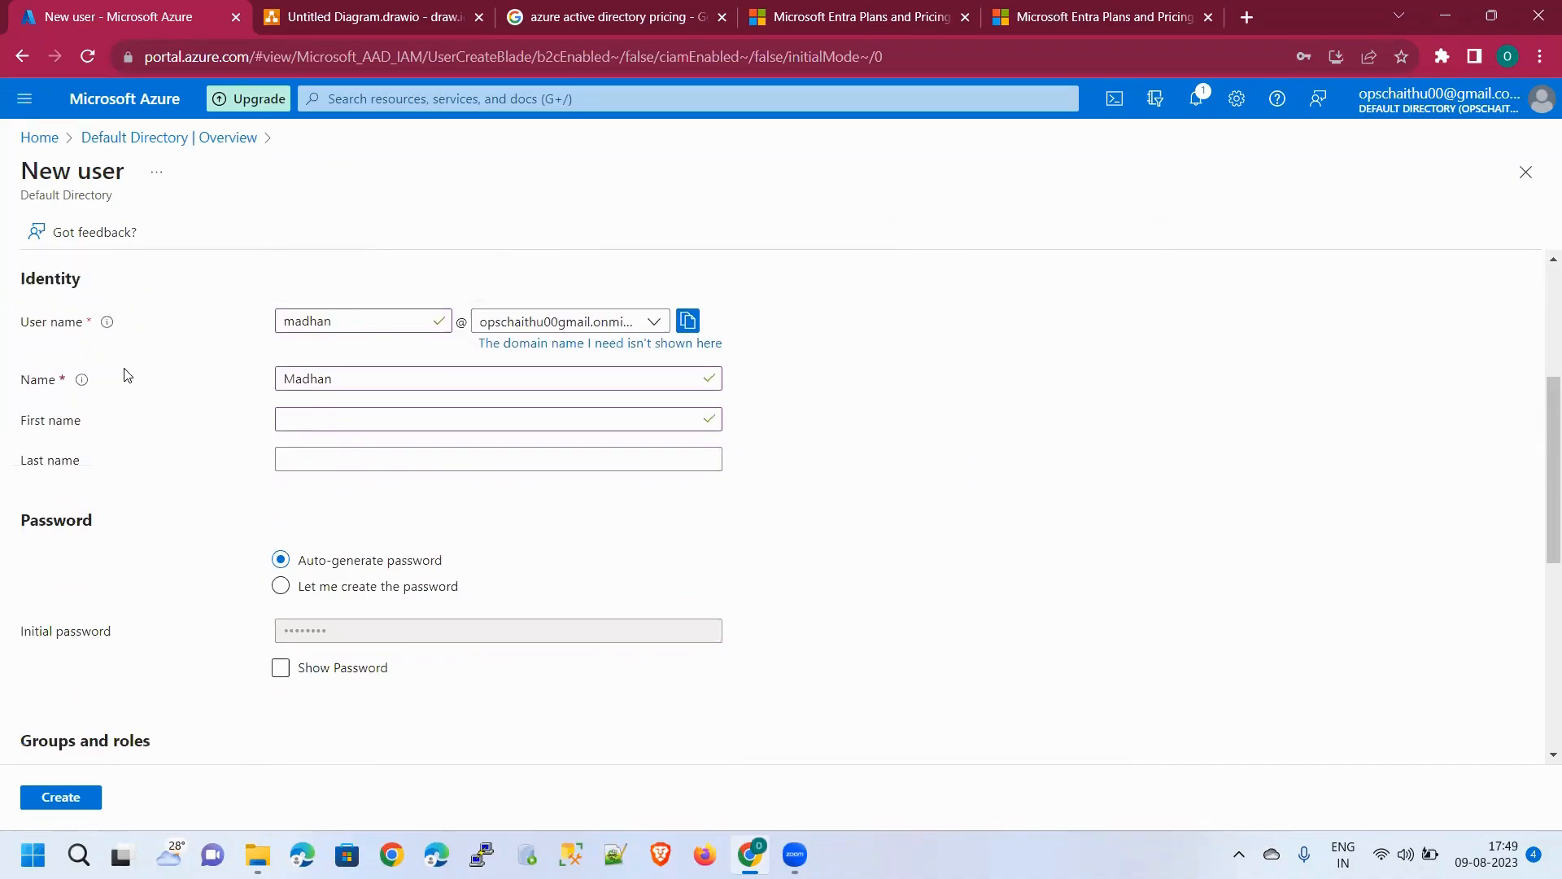
pyautogui.scroll(-6, 186, 439)
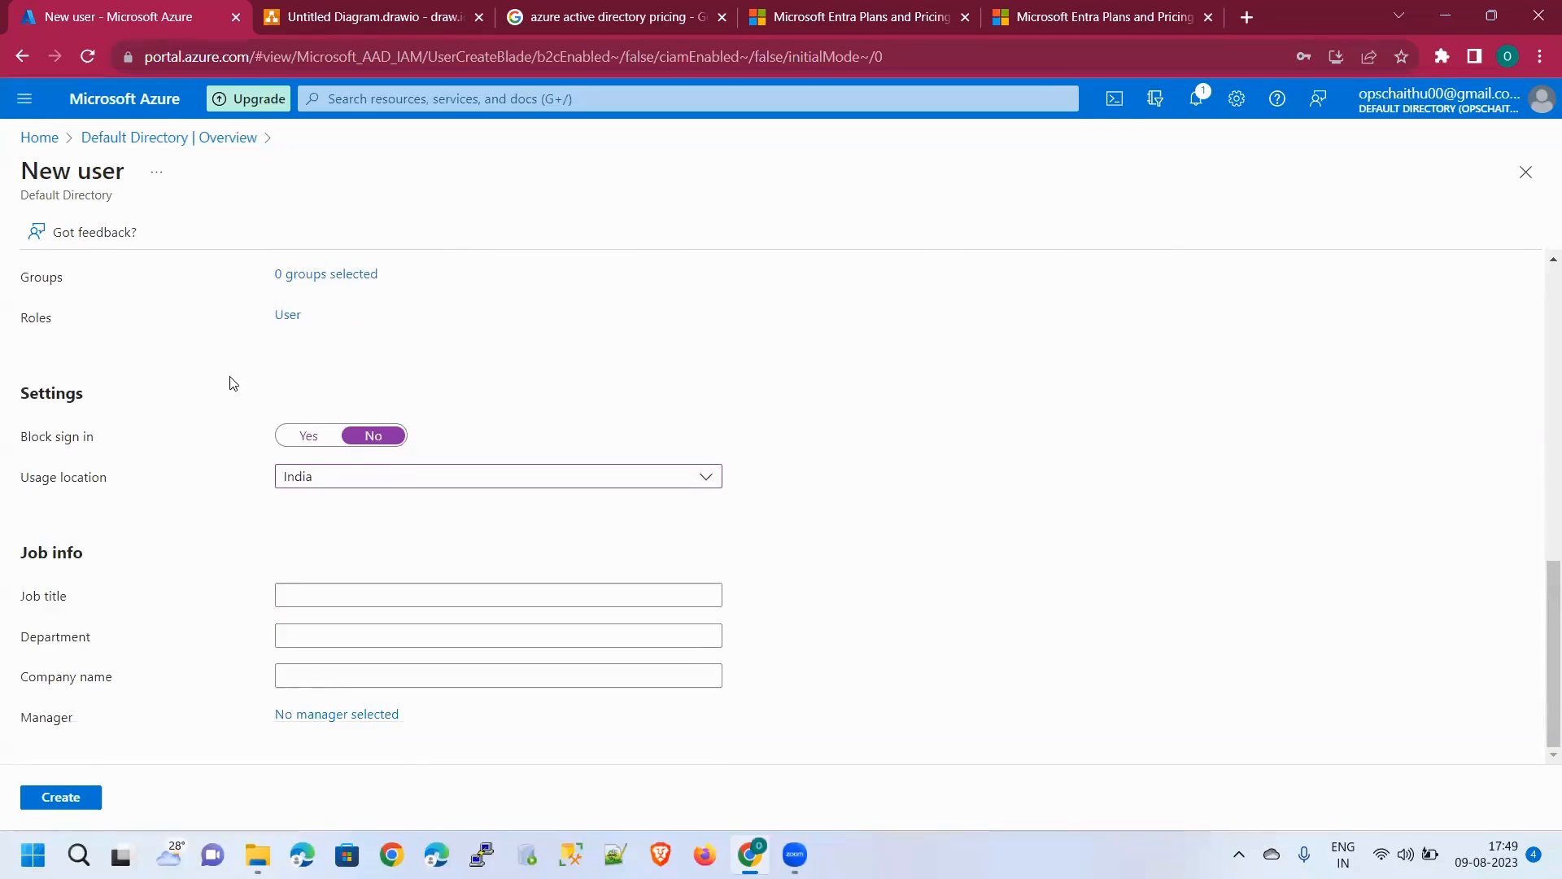
pyautogui.scroll(5, 232, 384)
pyautogui.scroll(-2, 230, 384)
pyautogui.scroll(2, 244, 391)
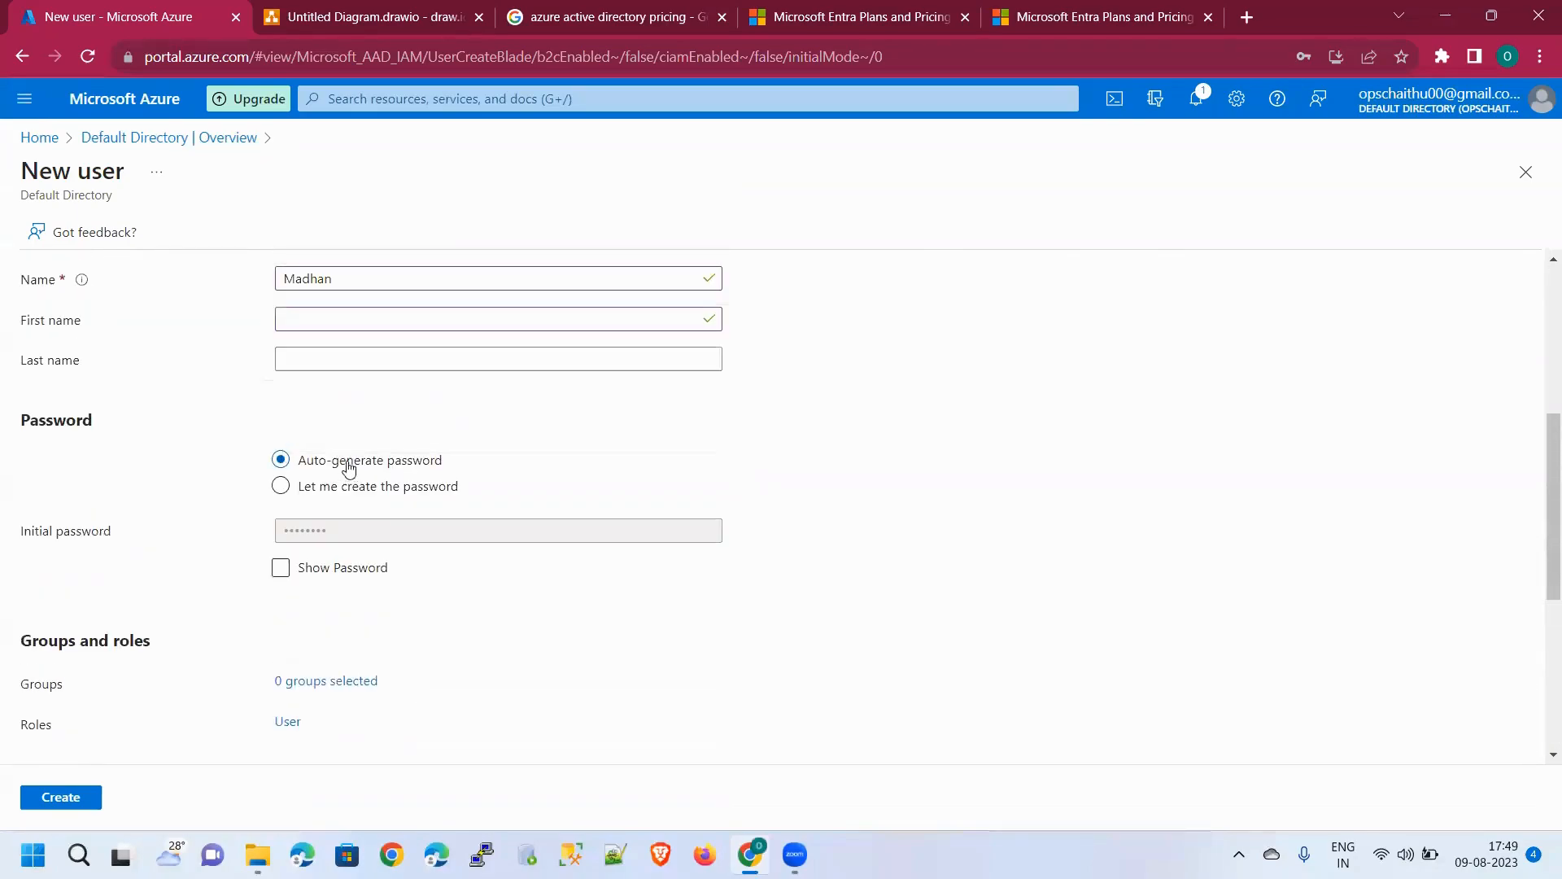
pyautogui.click(337, 494)
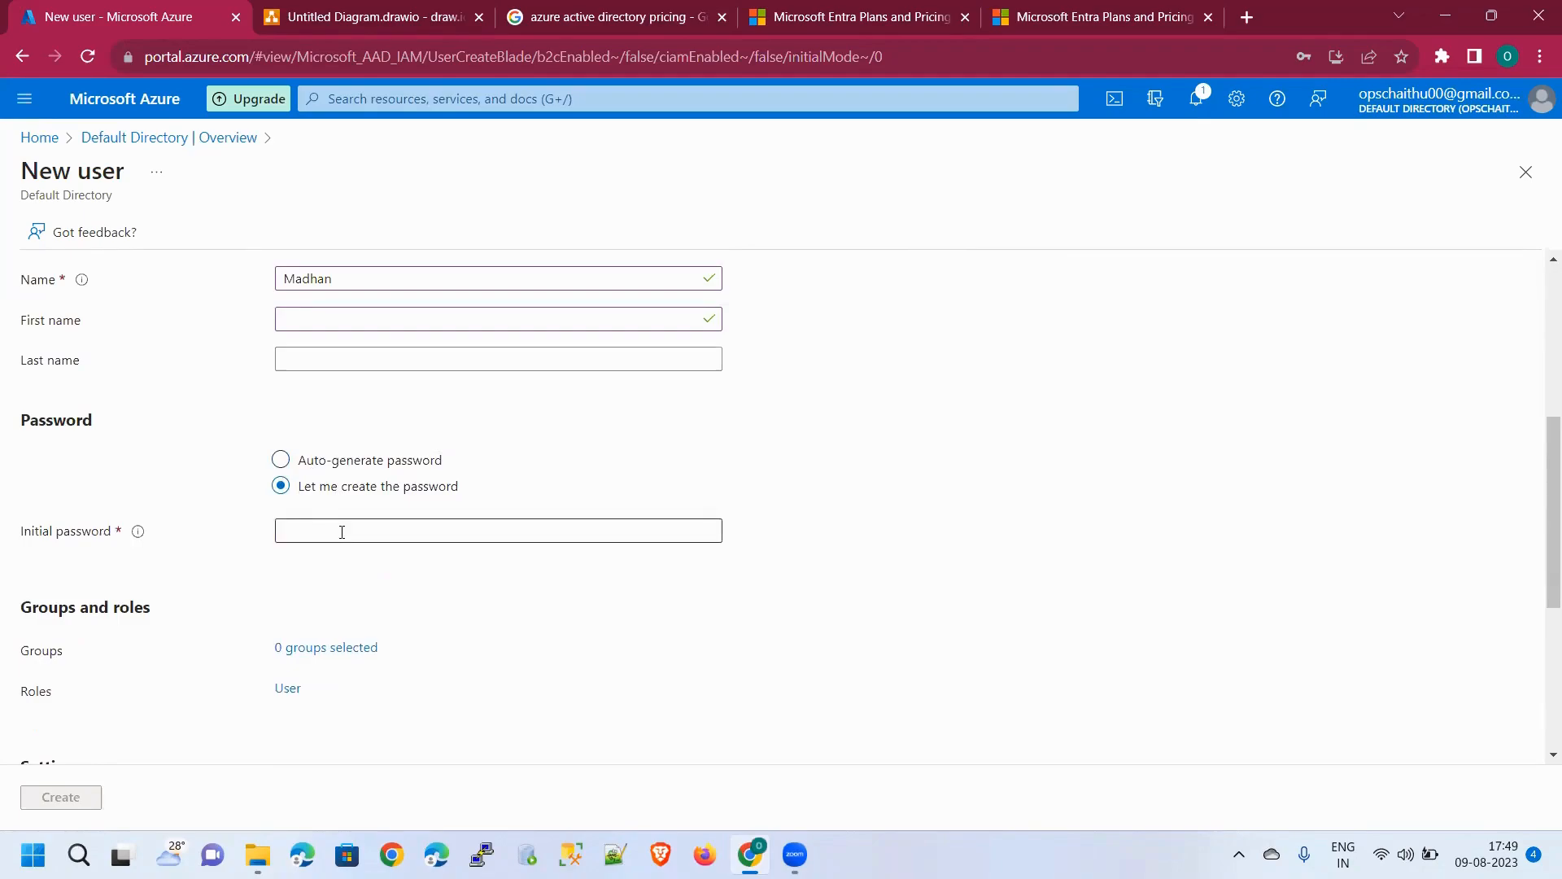
pyautogui.click(342, 532)
# Return to Auto-generate password, show it, and submit the form with Create
pyautogui.click(317, 465)
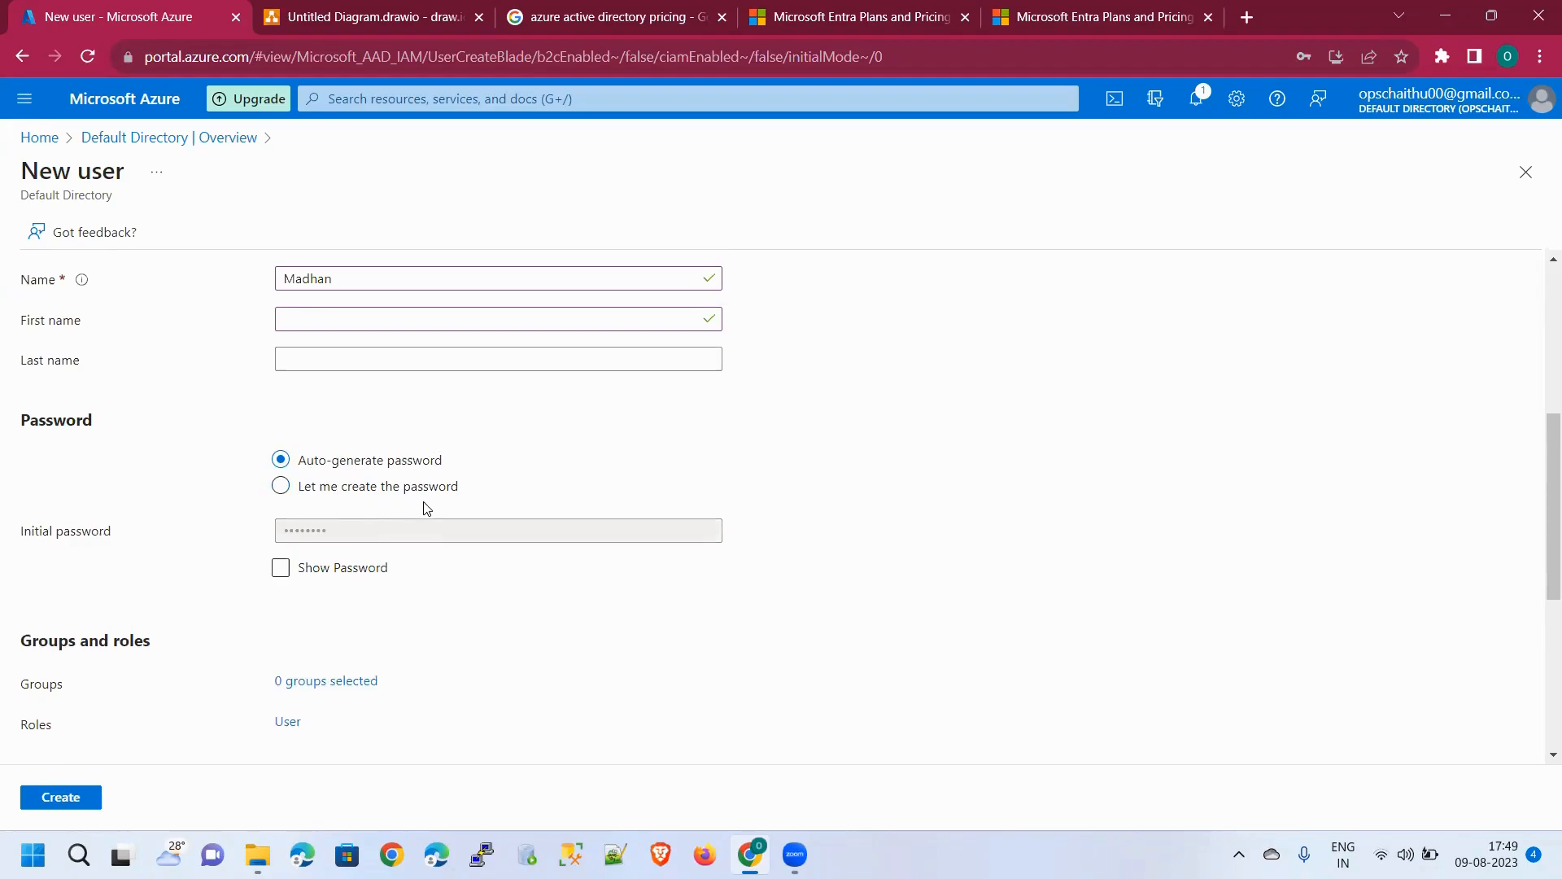
pyautogui.click(376, 567)
pyautogui.click(58, 796)
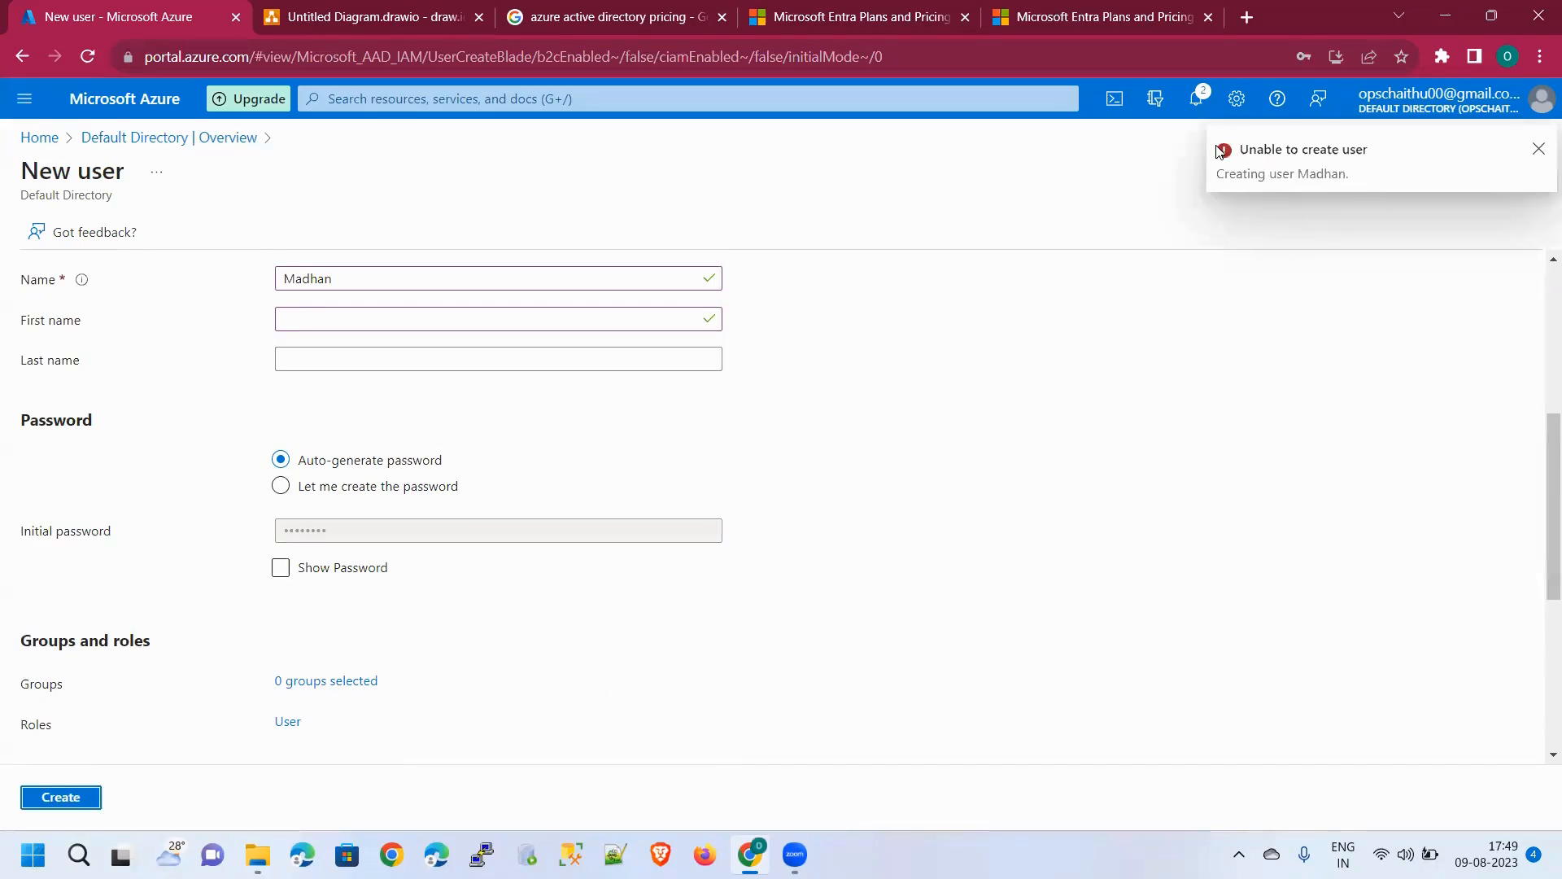
# Check the creation error in notifications, then reload the New user form
pyautogui.click(1192, 107)
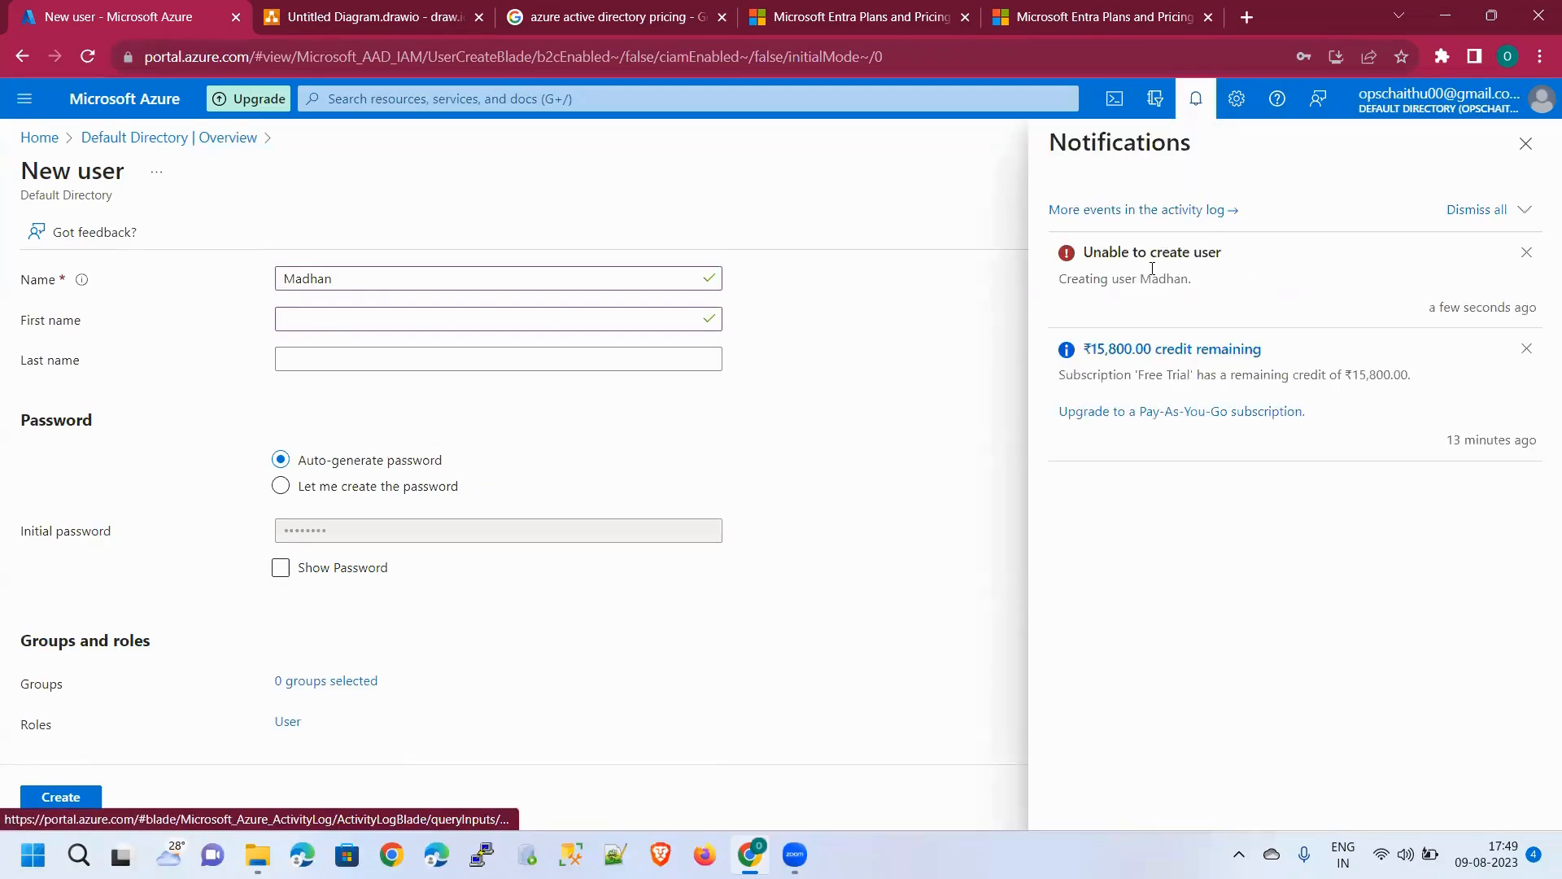
pyautogui.click(1526, 144)
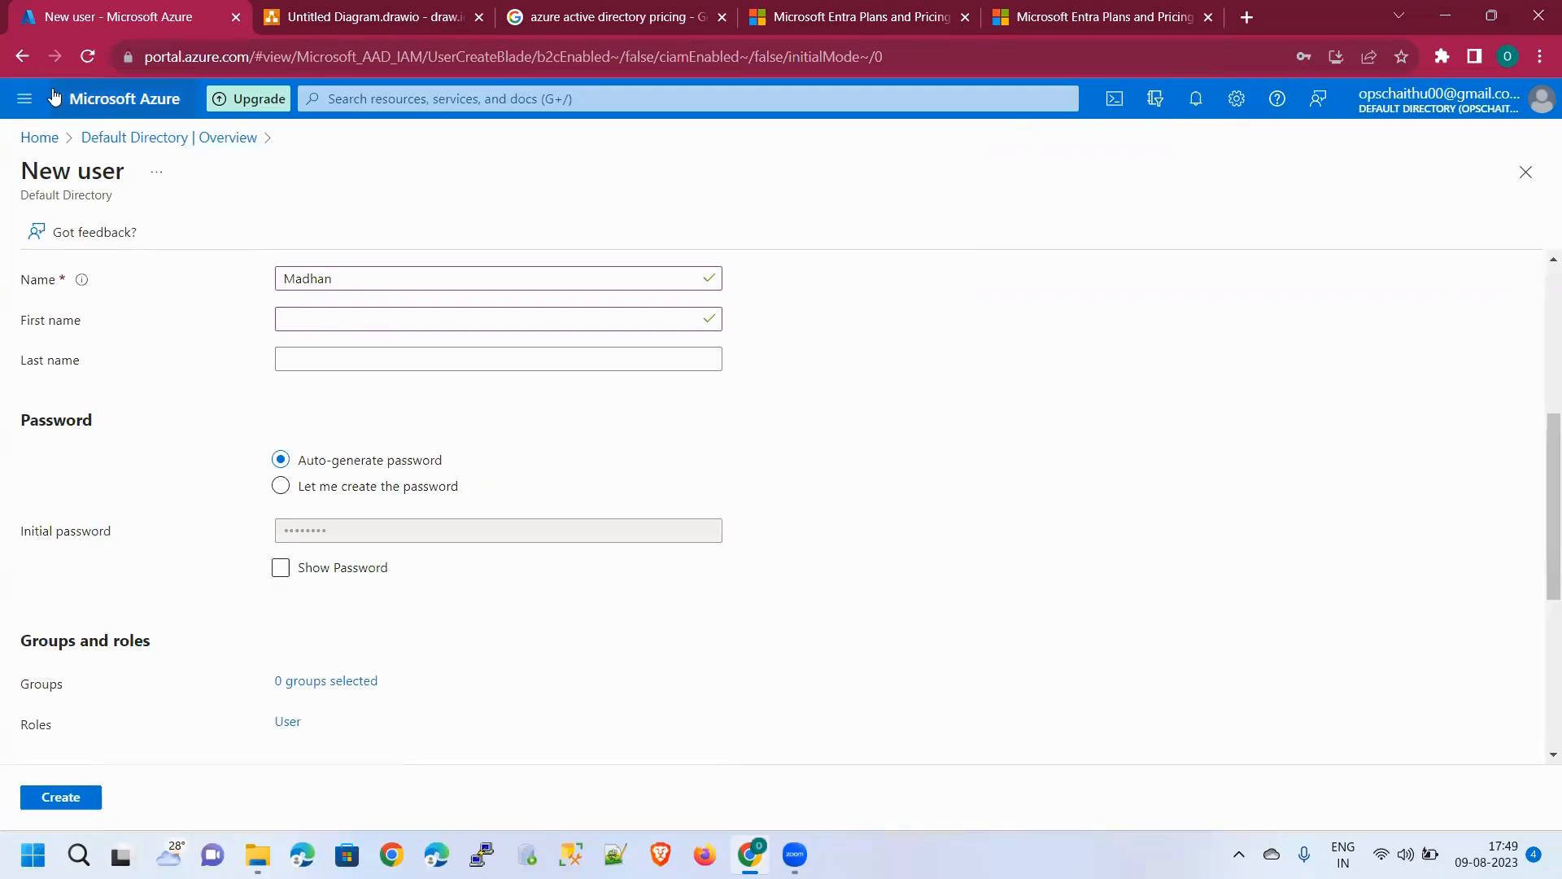
pyautogui.click(90, 57)
pyautogui.click(906, 167)
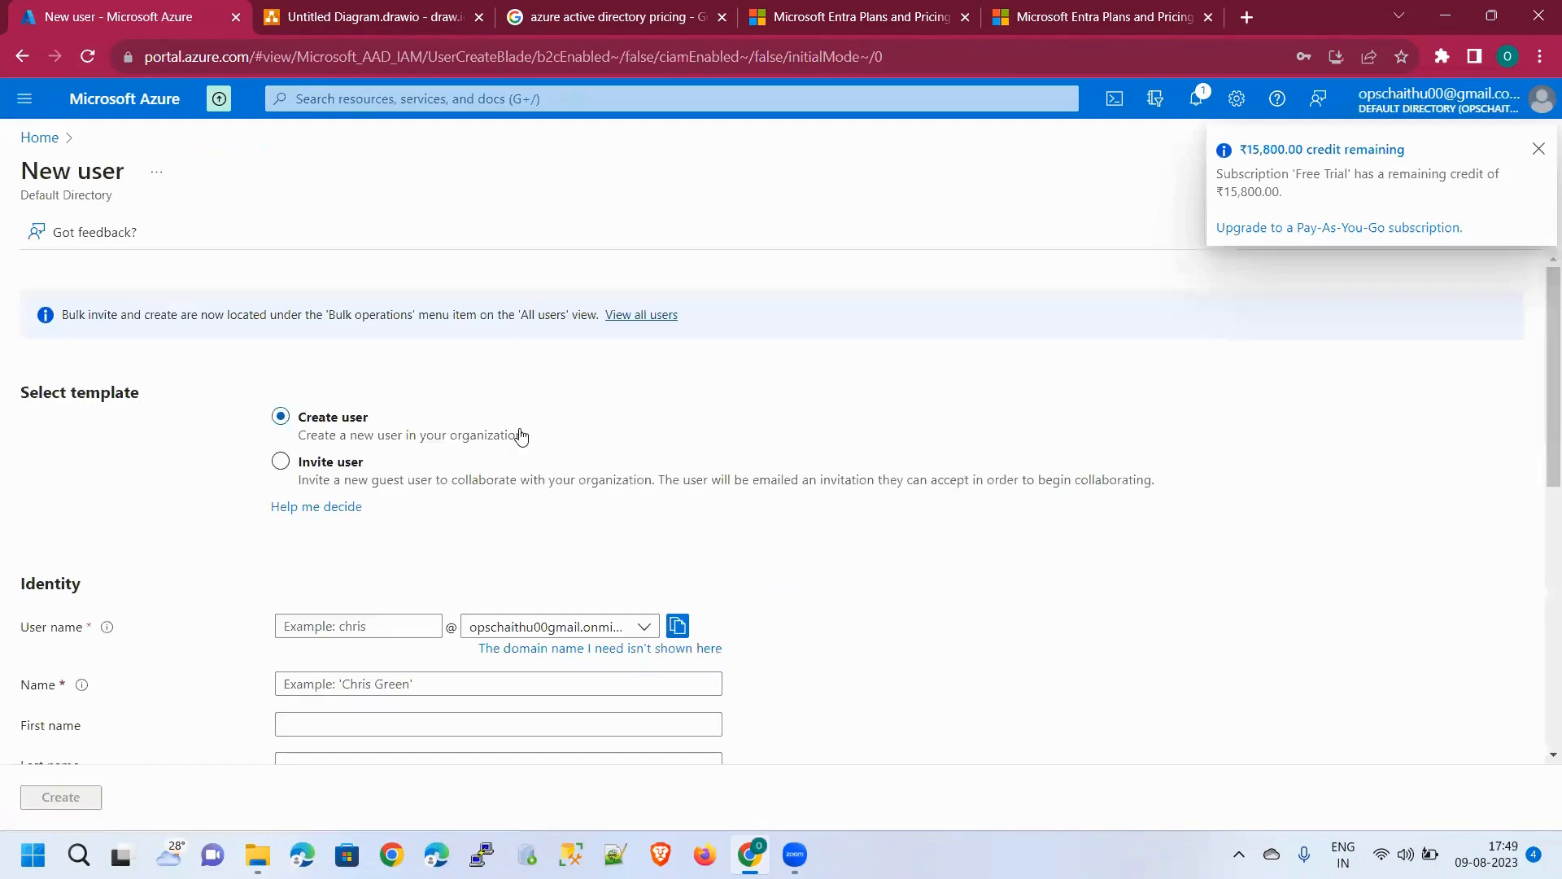
# Enter 'madhan' as the new user's user name
pyautogui.click(382, 625)
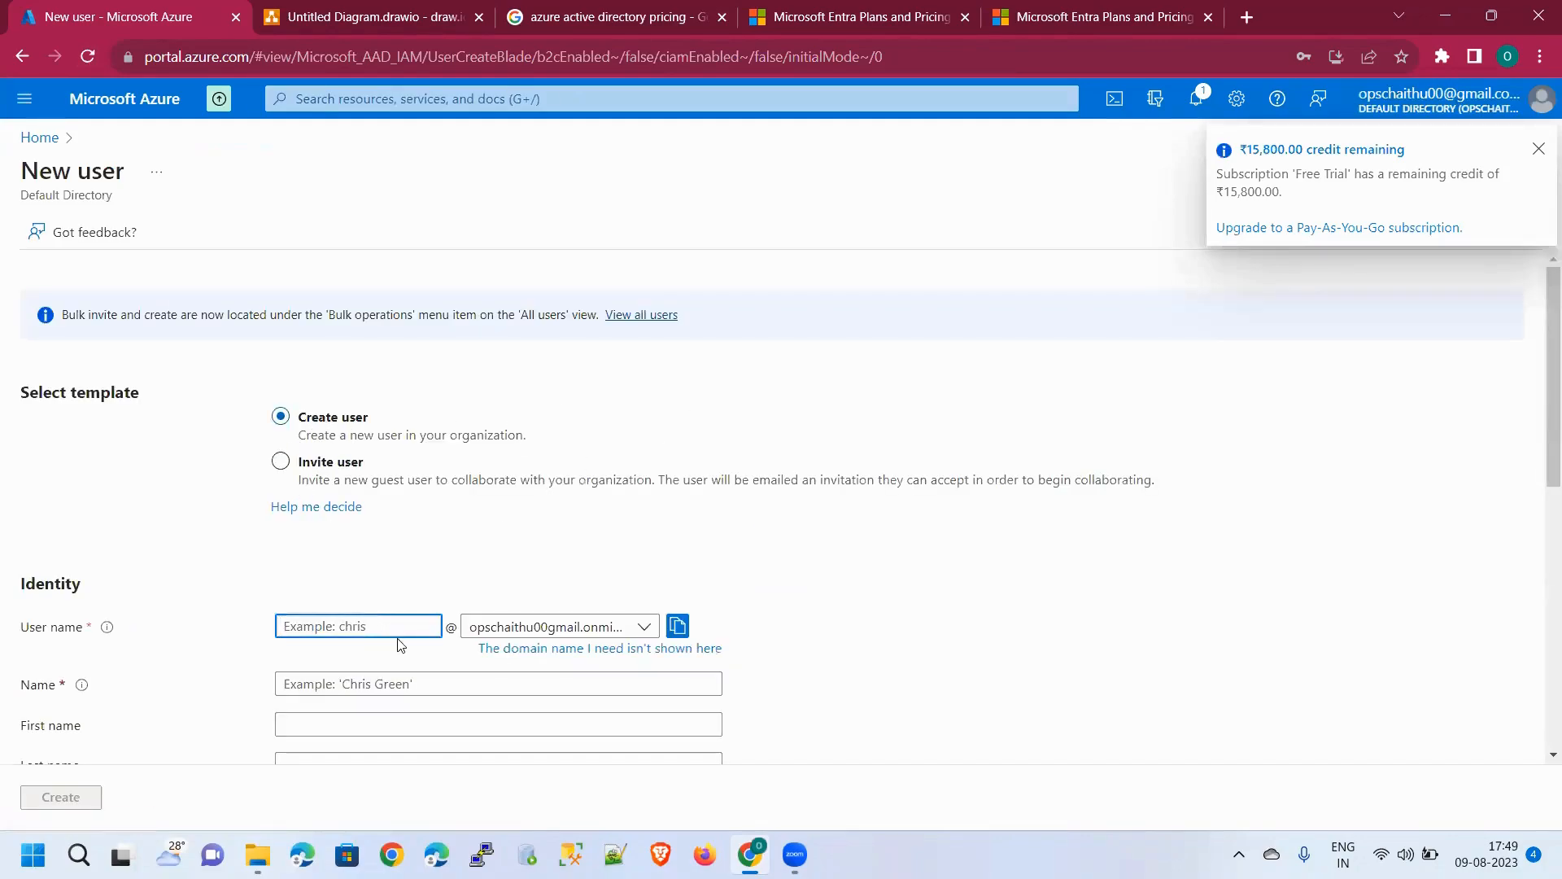
pyautogui.write('madhan')
pyautogui.scroll(-3, 417, 643)
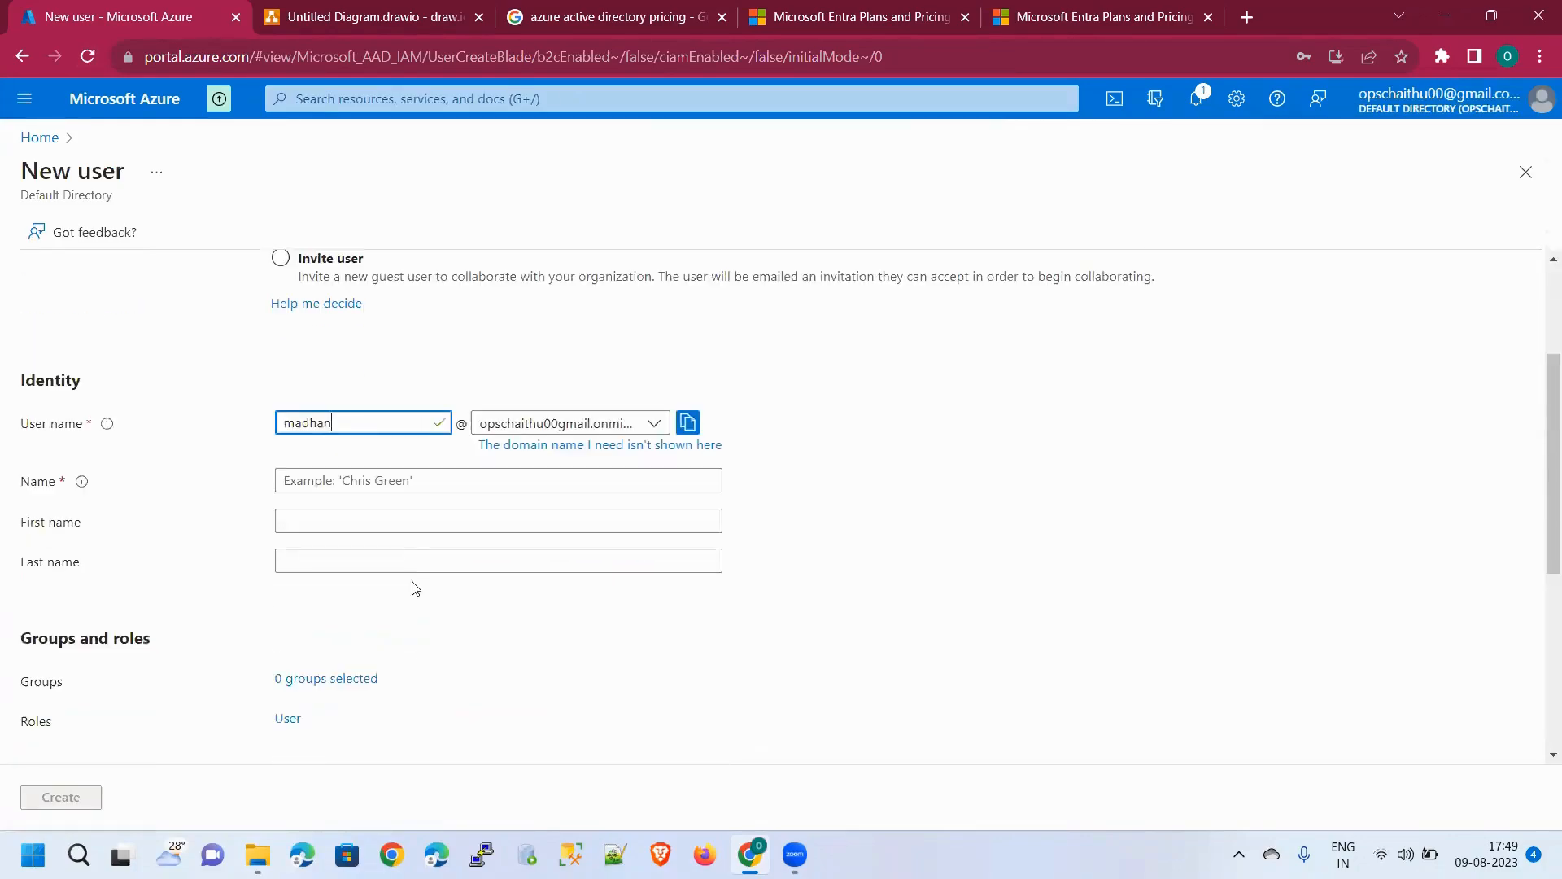
pyautogui.click(431, 484)
# Enter 'madhan' as the Name, then show and copy the generated password
pyautogui.write('madhan')
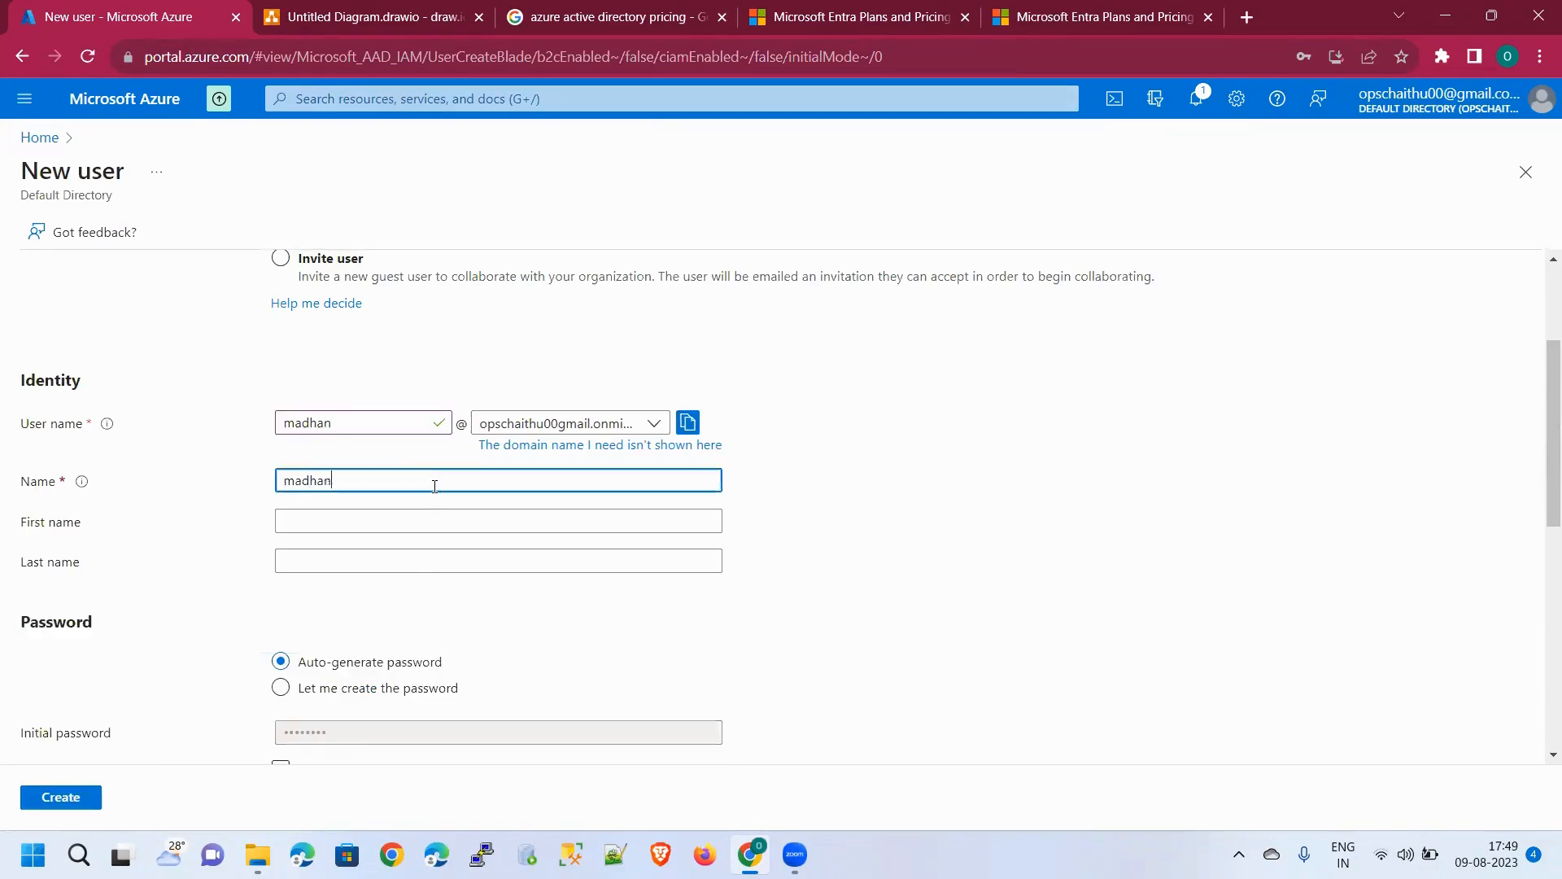
pyautogui.scroll(-3, 480, 537)
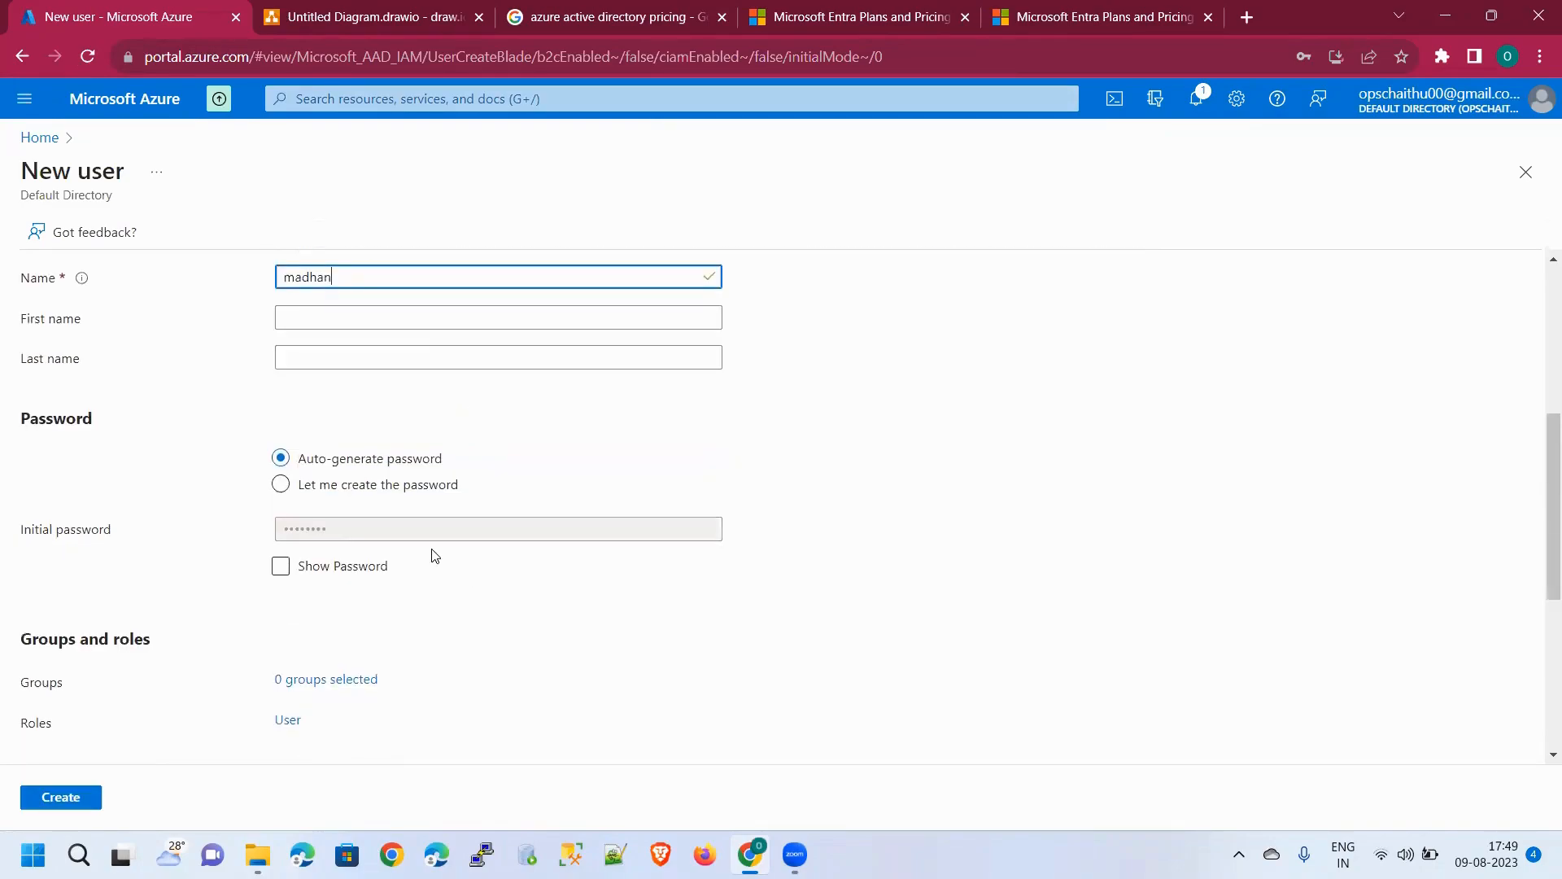
pyautogui.click(280, 566)
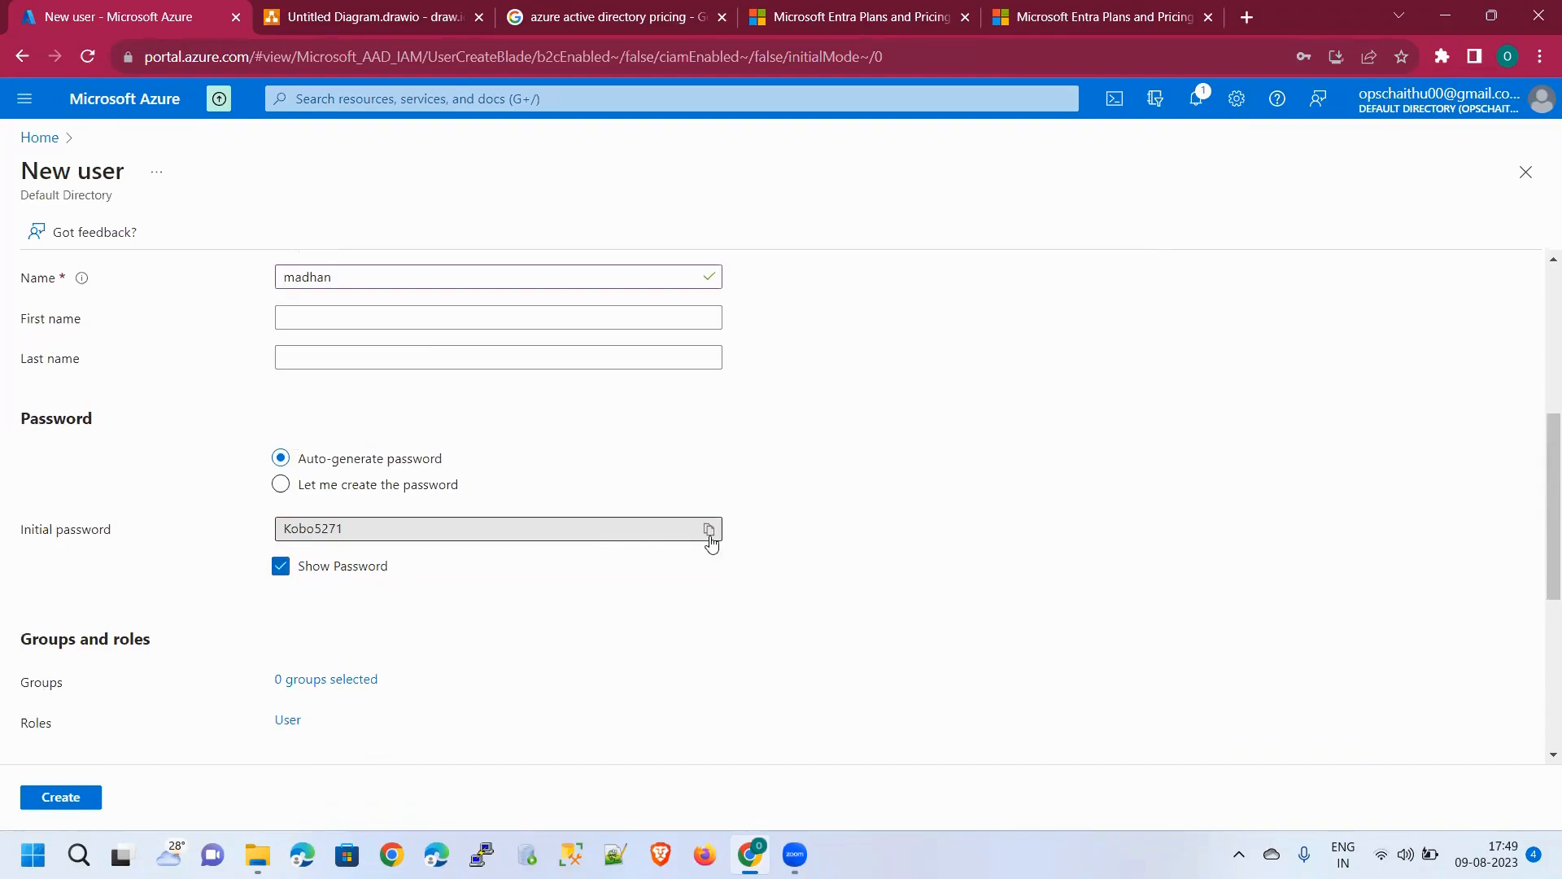
pyautogui.click(710, 531)
# Open Notepad via Win+R and paste the user name 'madhan' followed by @
pyautogui.press('super+r')
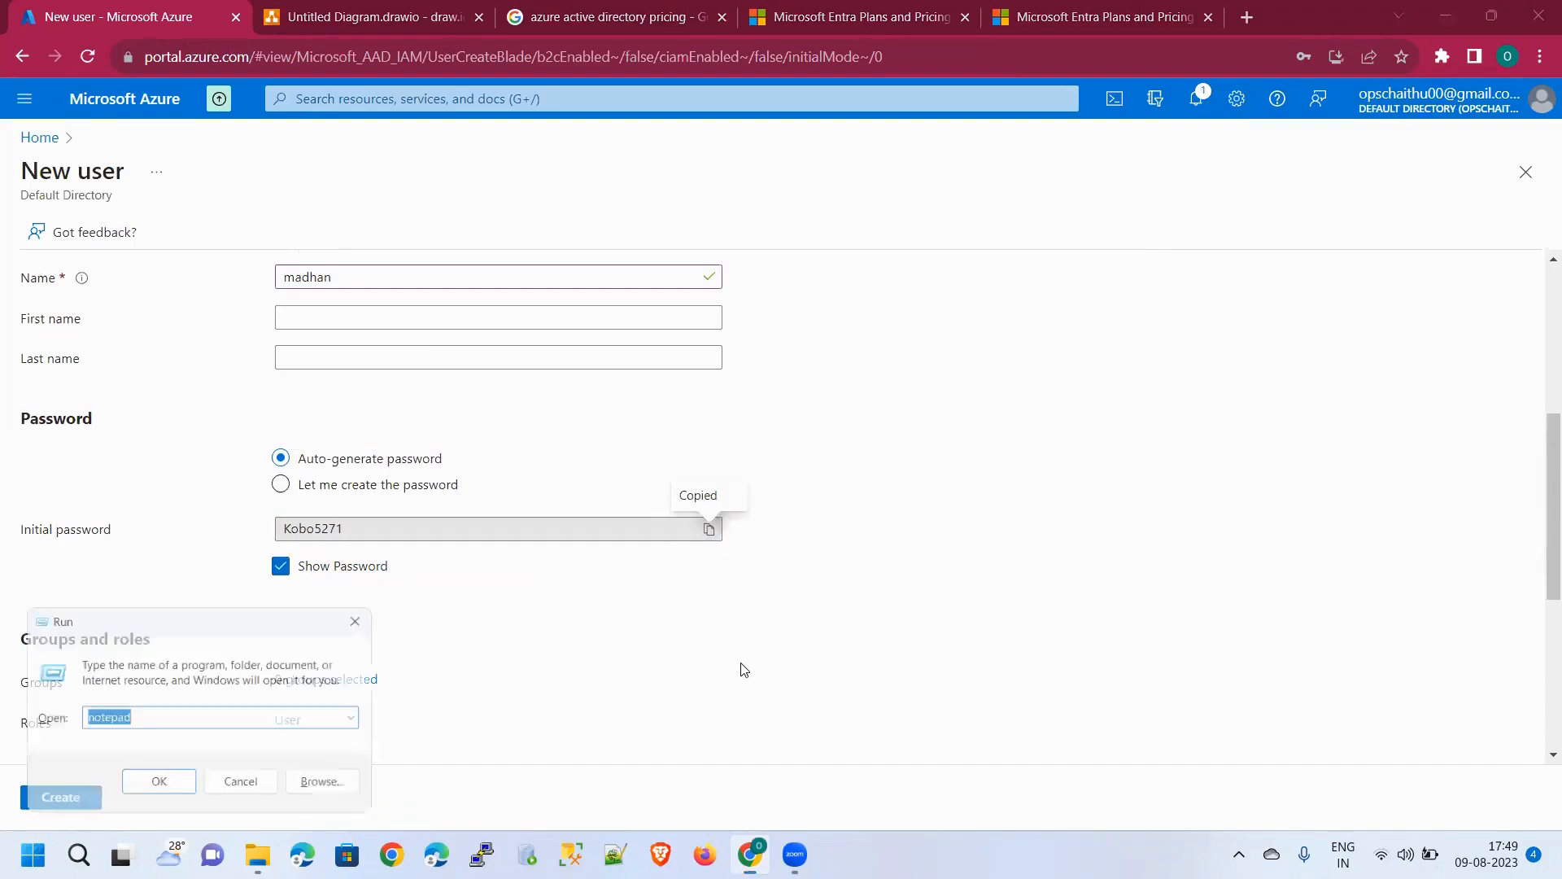
pyautogui.press('Return')
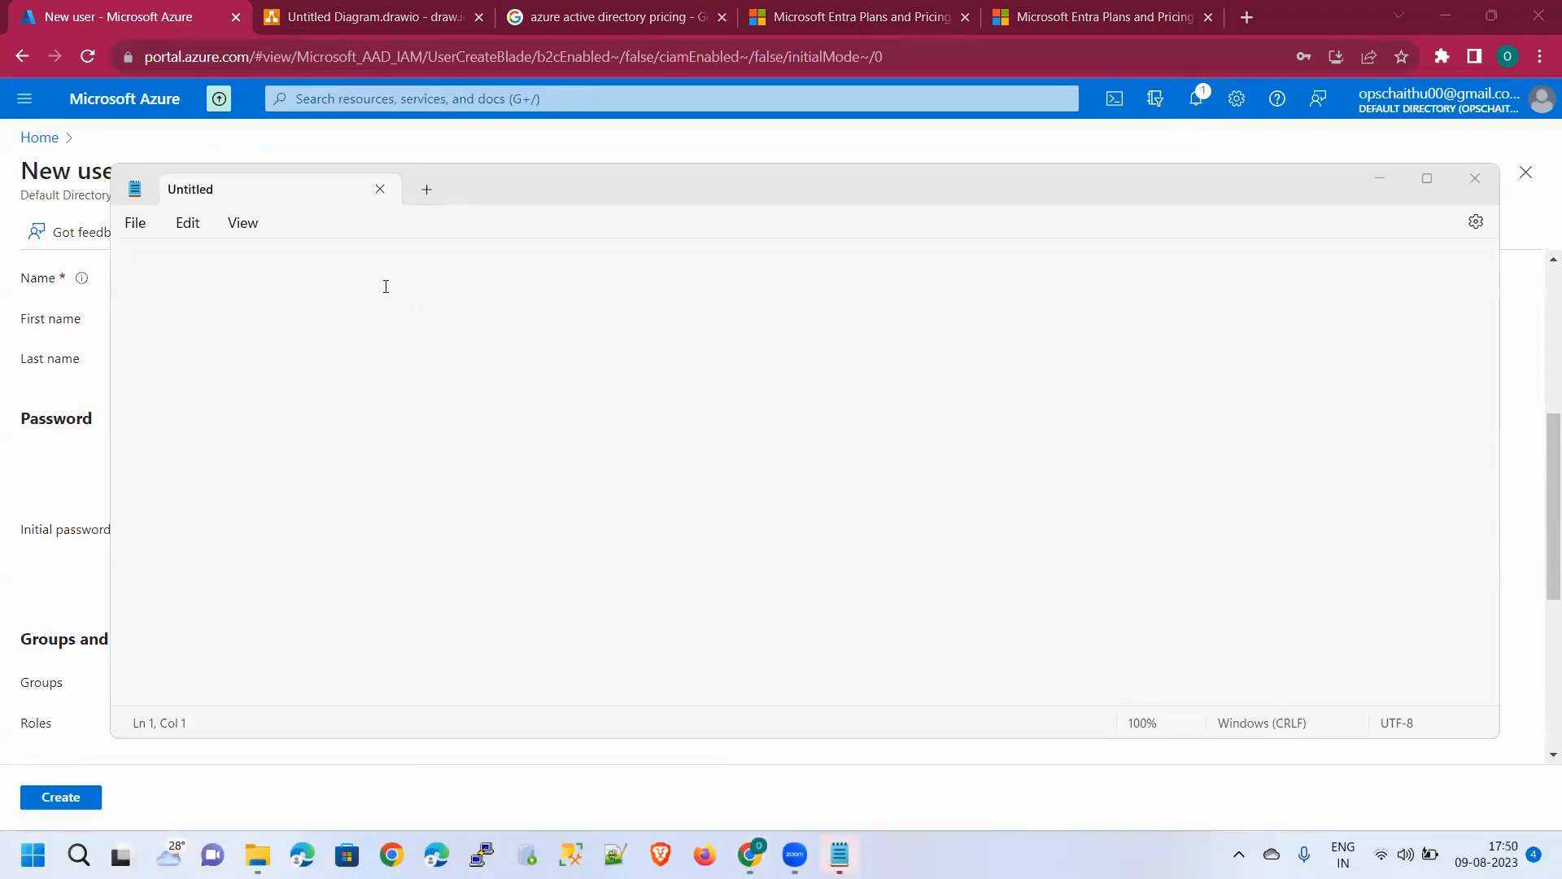
pyautogui.hotkey('alt', 'Tab')
pyautogui.scroll(3, 785, 449)
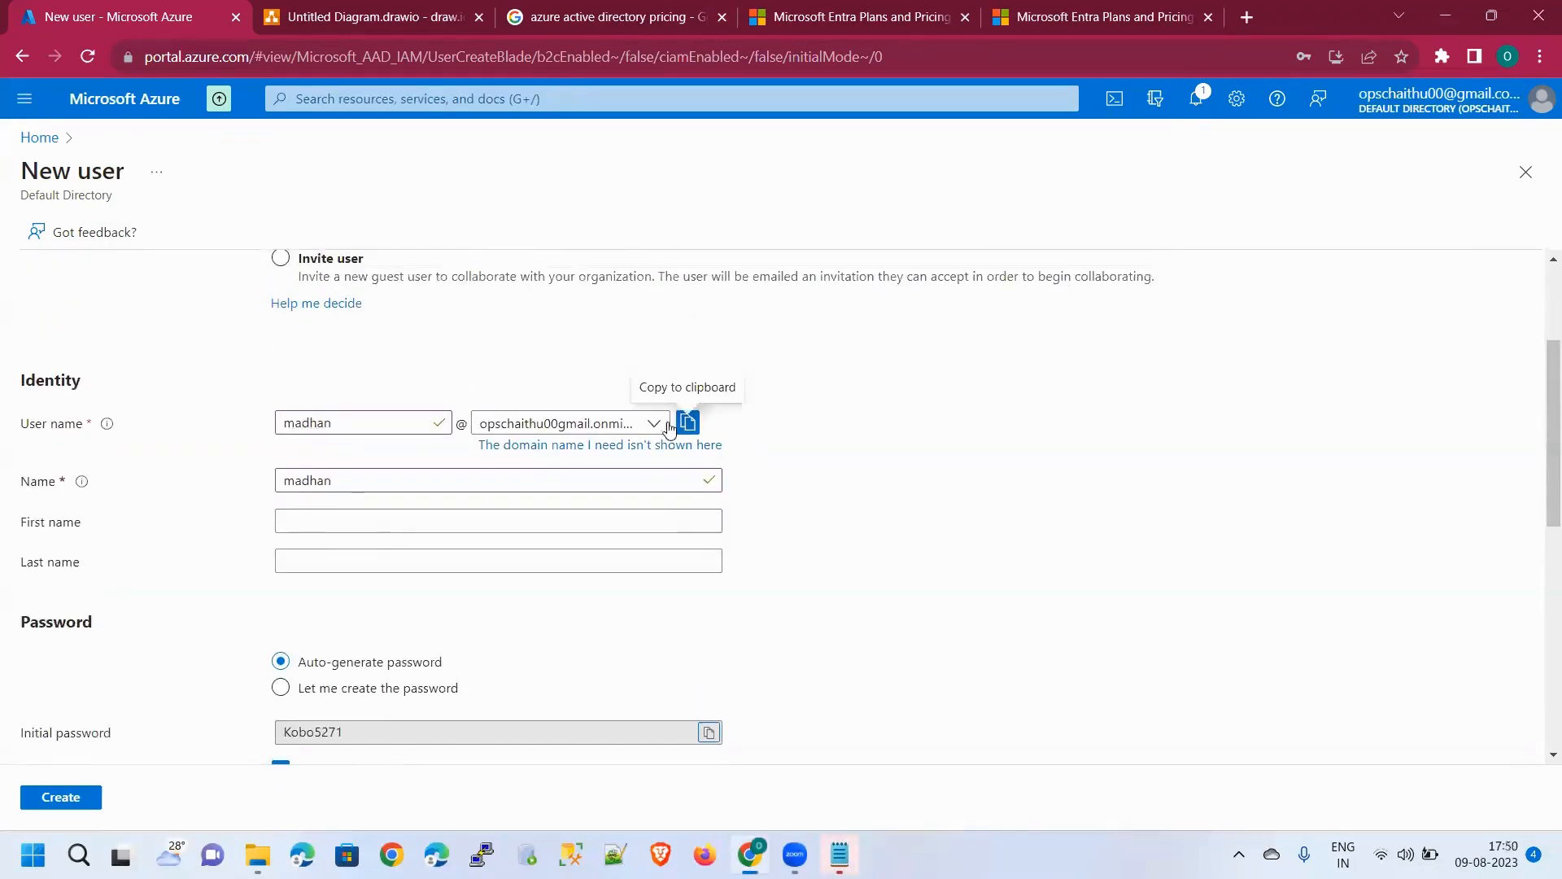
pyautogui.click(663, 425)
pyautogui.press('Escape')
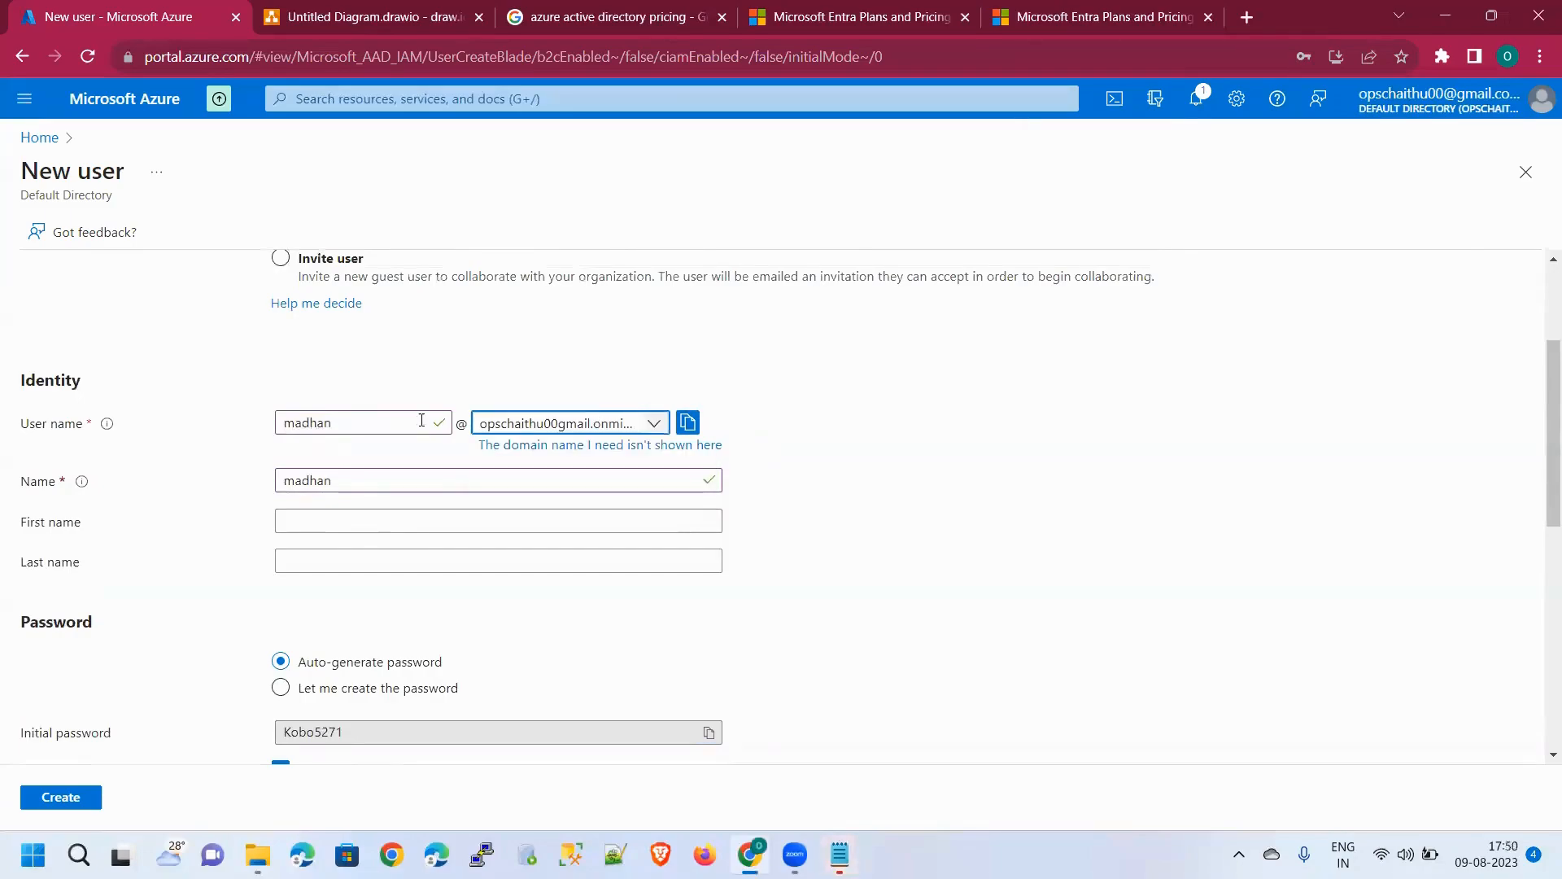
pyautogui.doubleClick(379, 422)
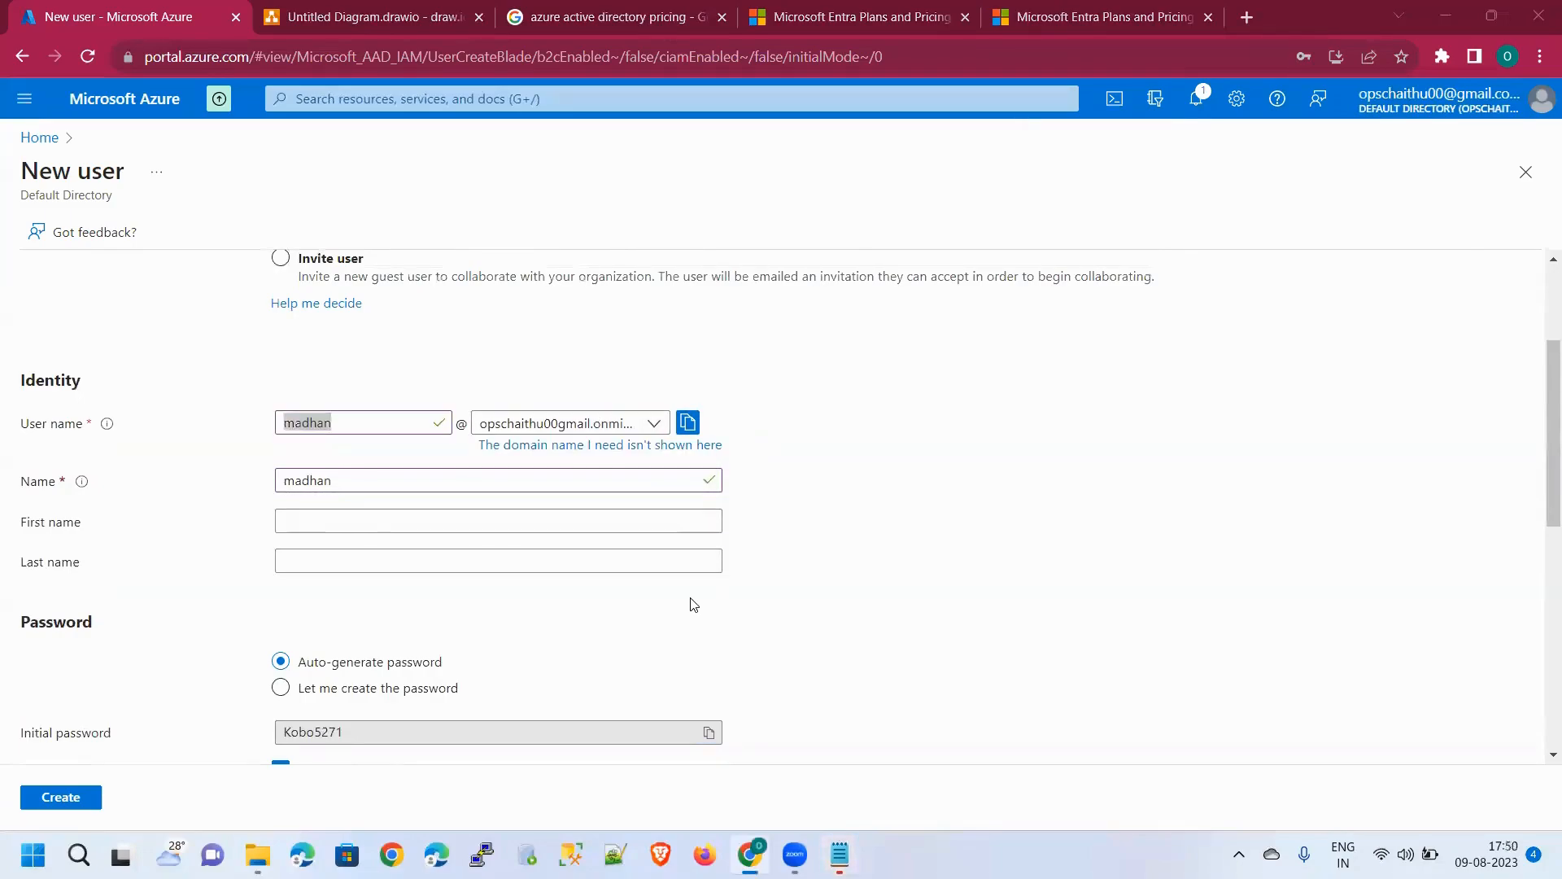
pyautogui.hotkey('alt', 'Tab')
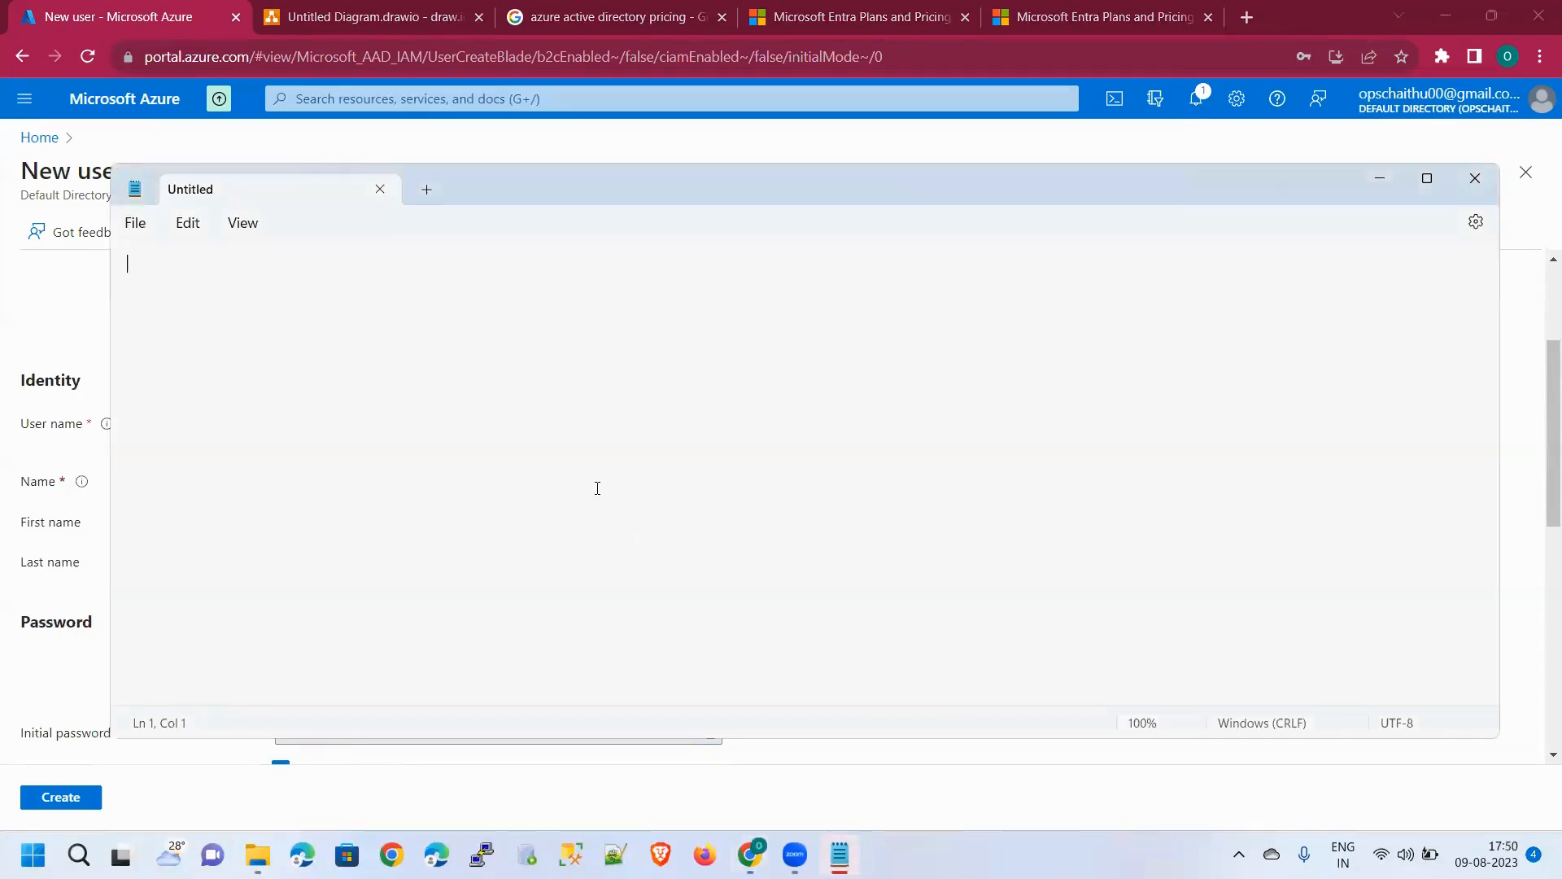
pyautogui.hotkey('ctrl', 'v')
pyautogui.write('@')
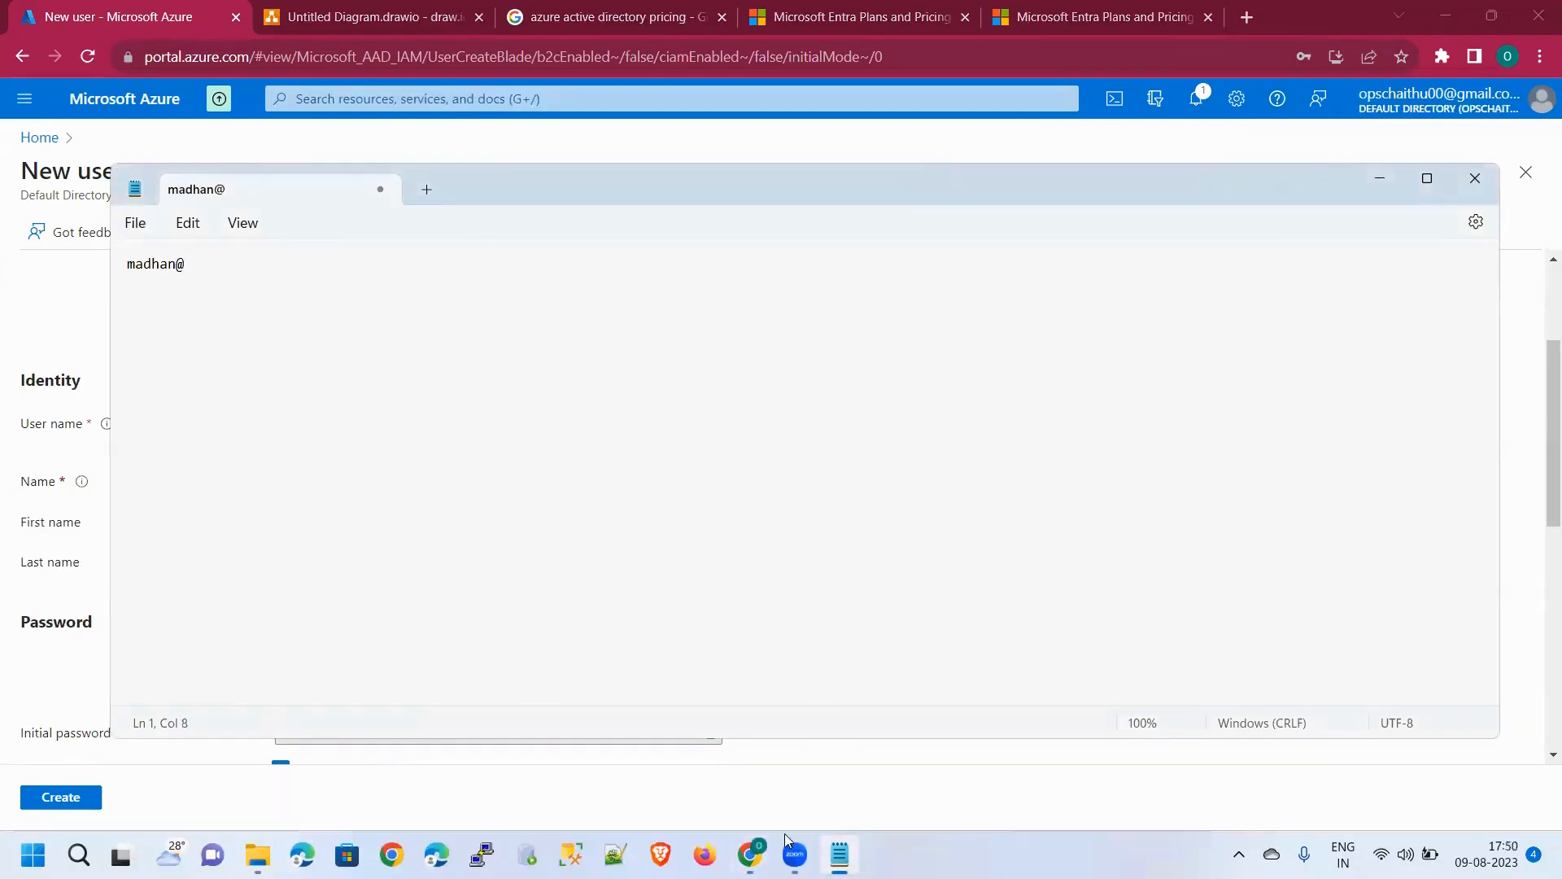
# Copy the domain from the lower email label in draw.io and paste it after @ in Notepad
pyautogui.click(295, 17)
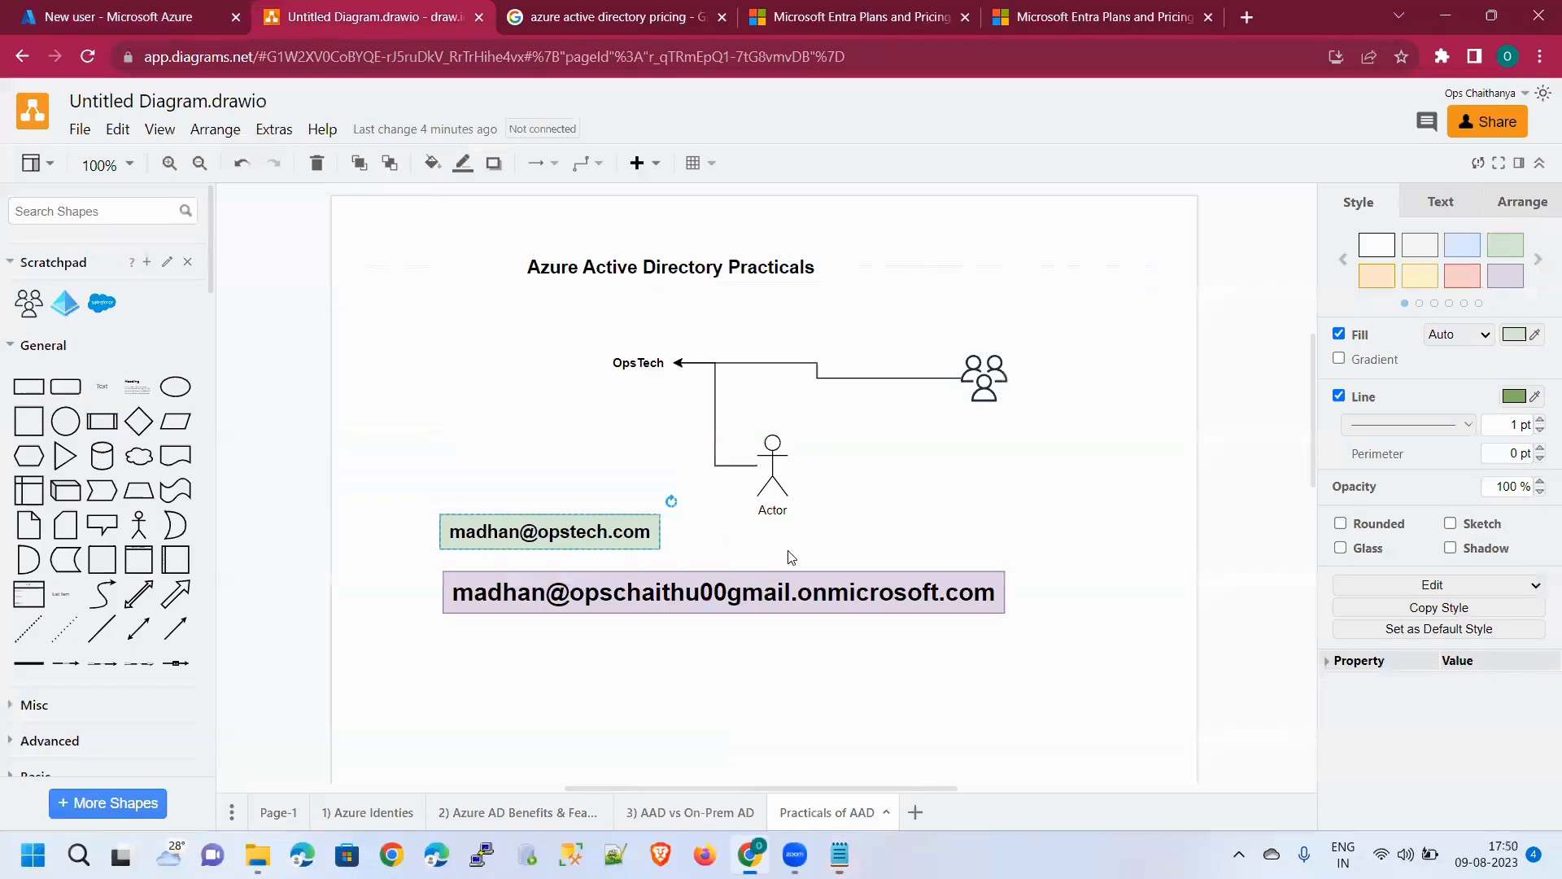
pyautogui.doubleClick(773, 598)
pyautogui.click(612, 598)
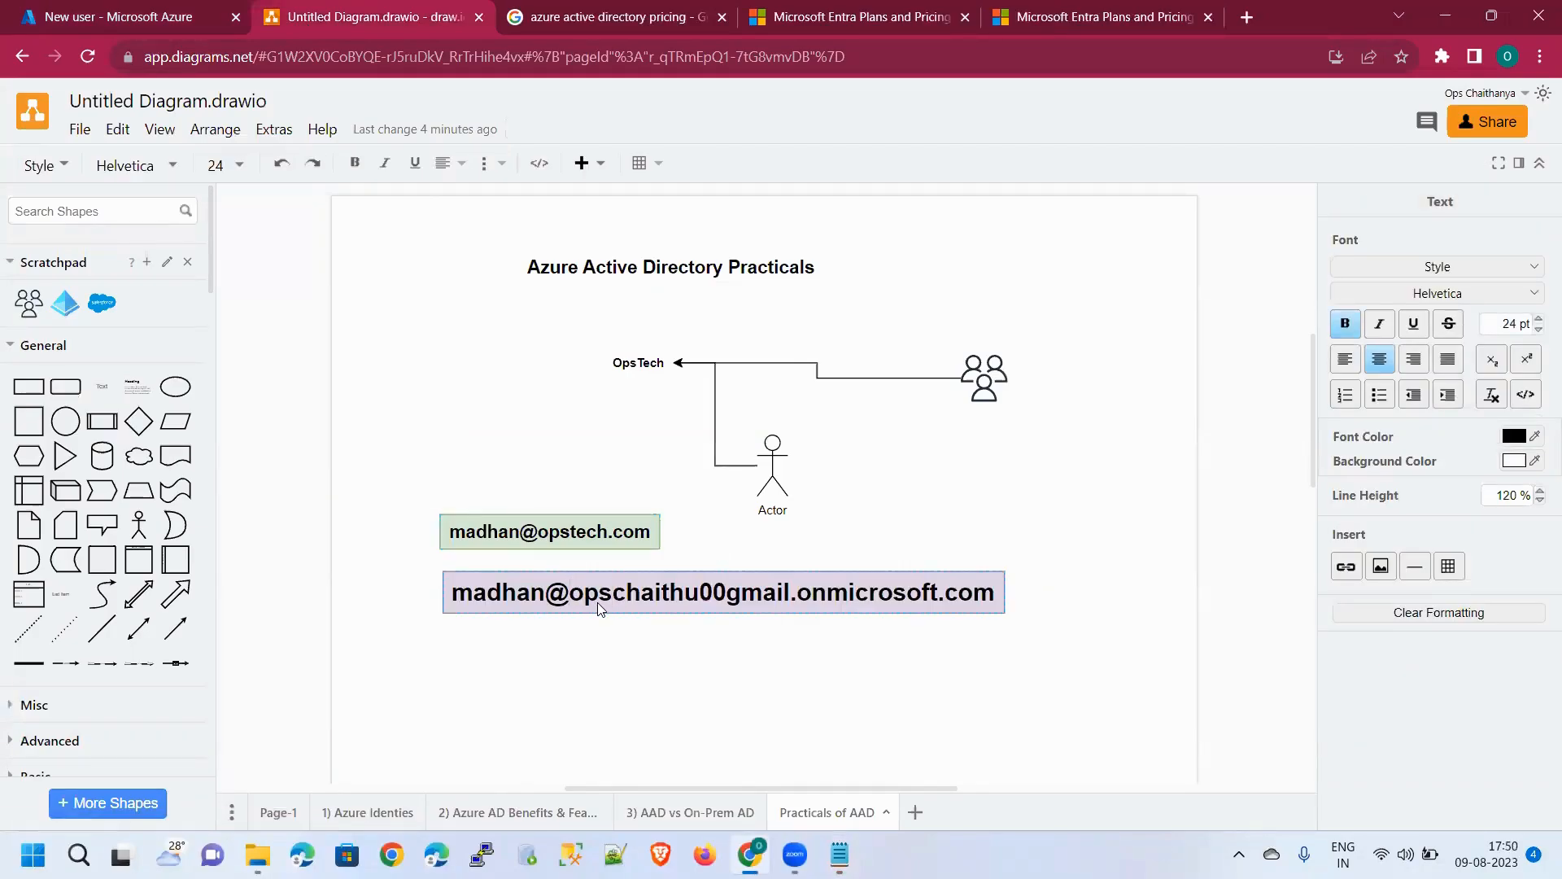
pyautogui.hotkey('shift', 'End')
pyautogui.hotkey('ctrl', 'c')
pyautogui.hotkey('alt', 'Tab')
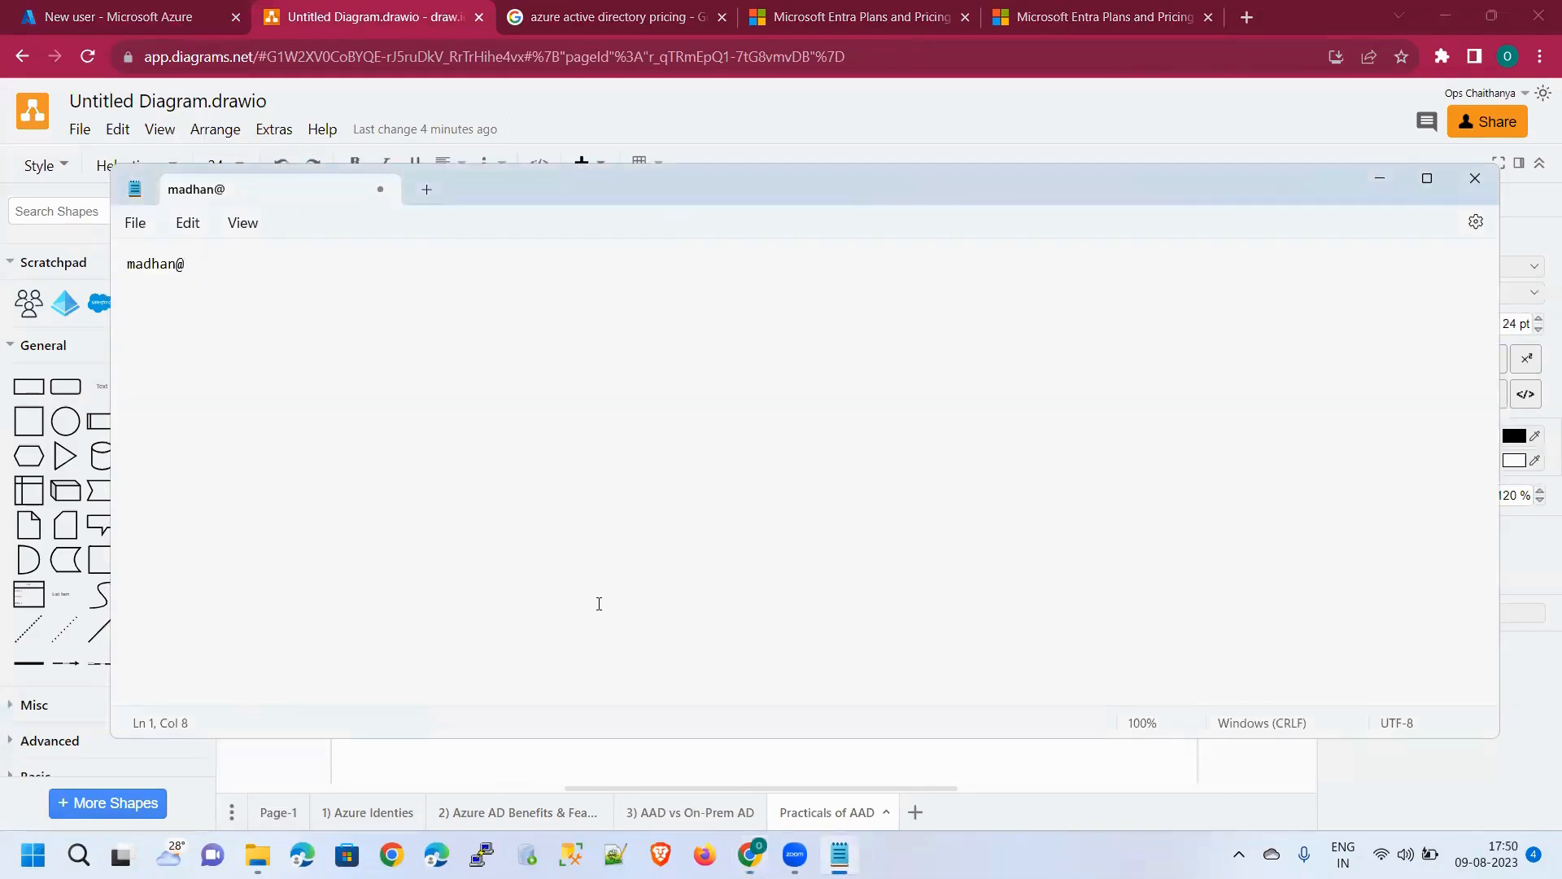
pyautogui.hotkey('ctrl', 'v')
# Add a blank line below the sign-in name in Notepad and return to the Azure form
pyautogui.hotkey('ctrl', 'a')
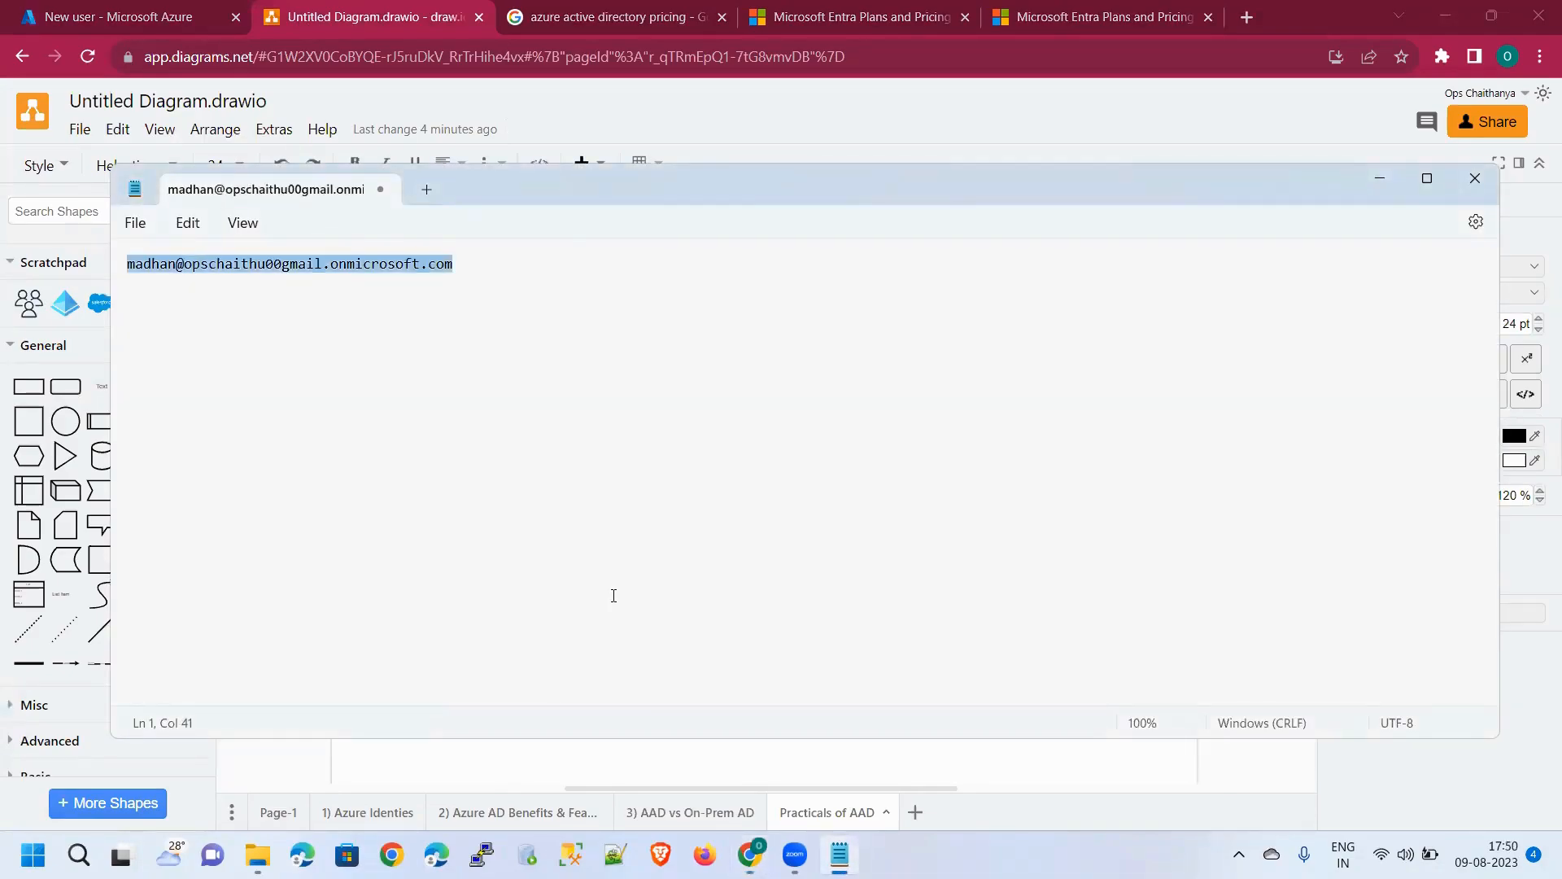
pyautogui.click(587, 448)
pyautogui.press('Return')
pyautogui.press('Return')
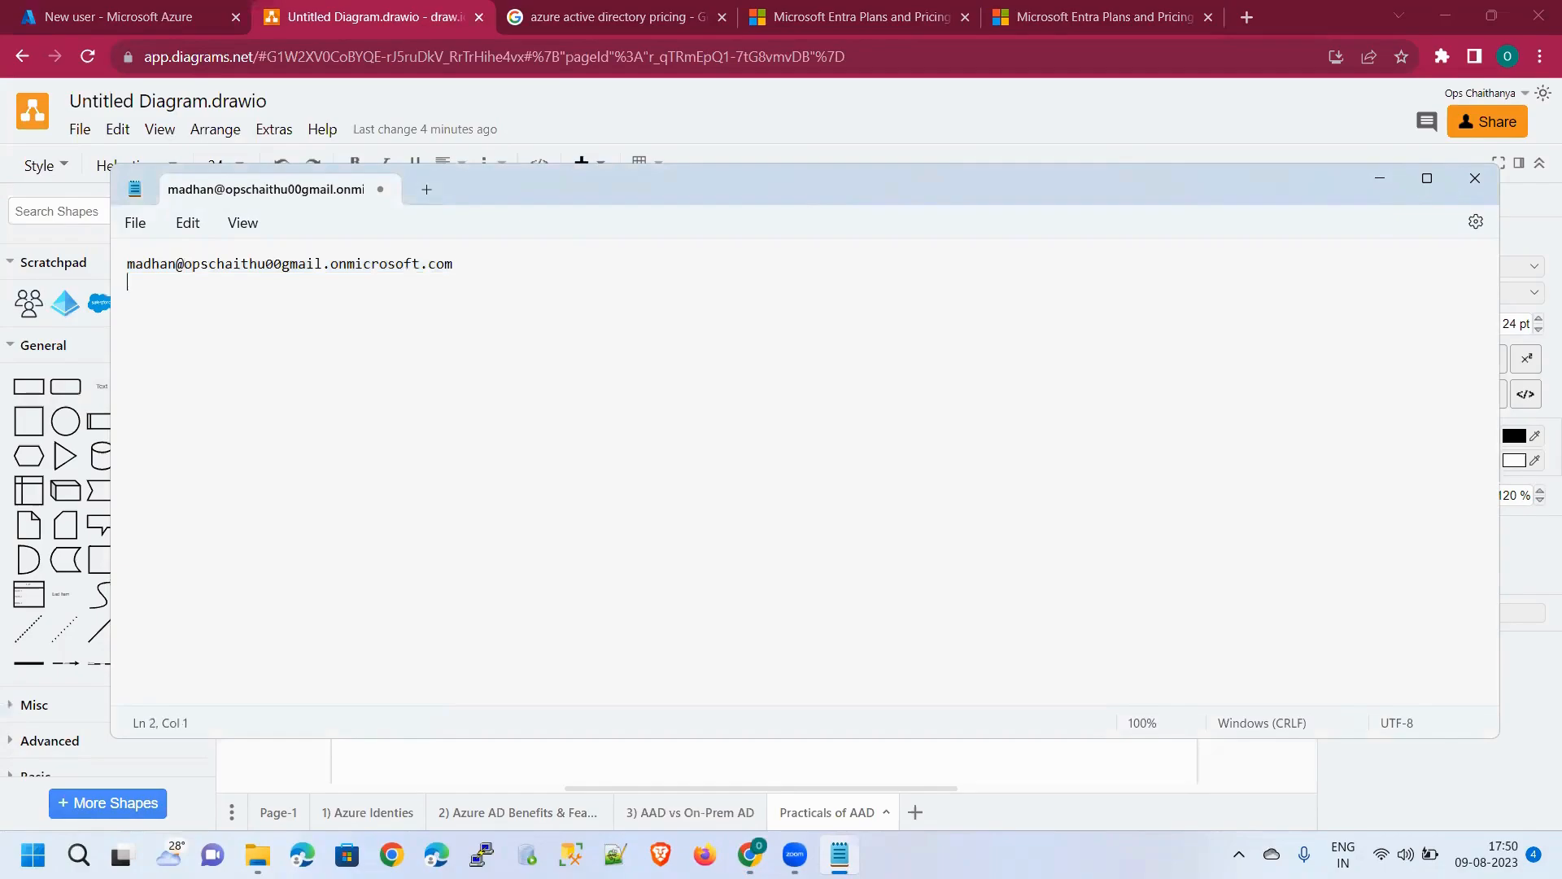
pyautogui.hotkey('alt', 'Tab')
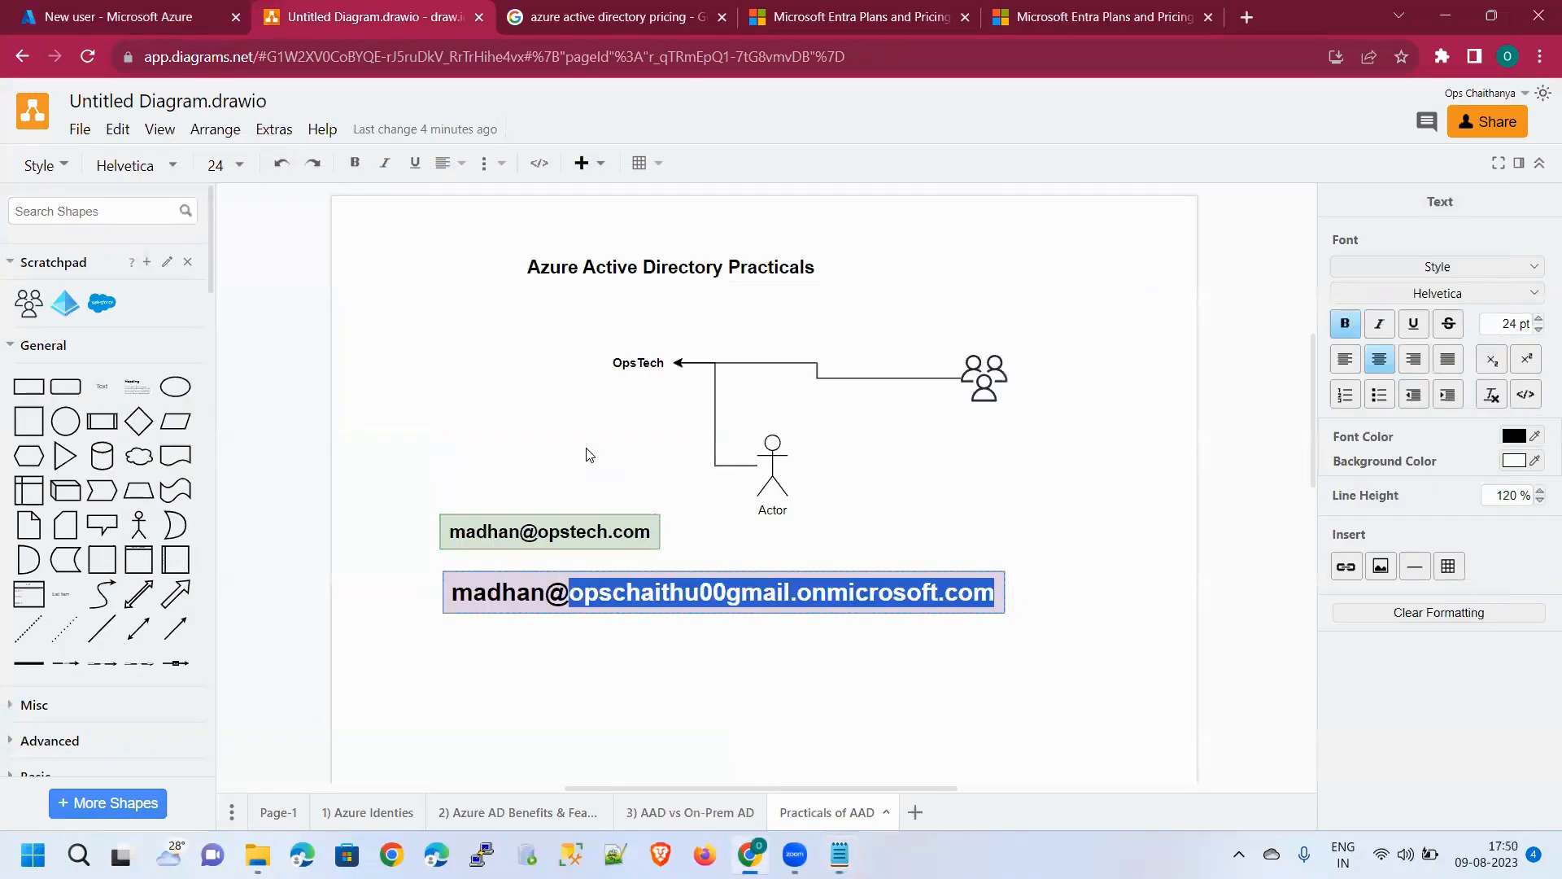
pyautogui.click(150, 22)
# Paste the initial password into the Notepad note below the sign-in name
pyautogui.scroll(-3, 669, 534)
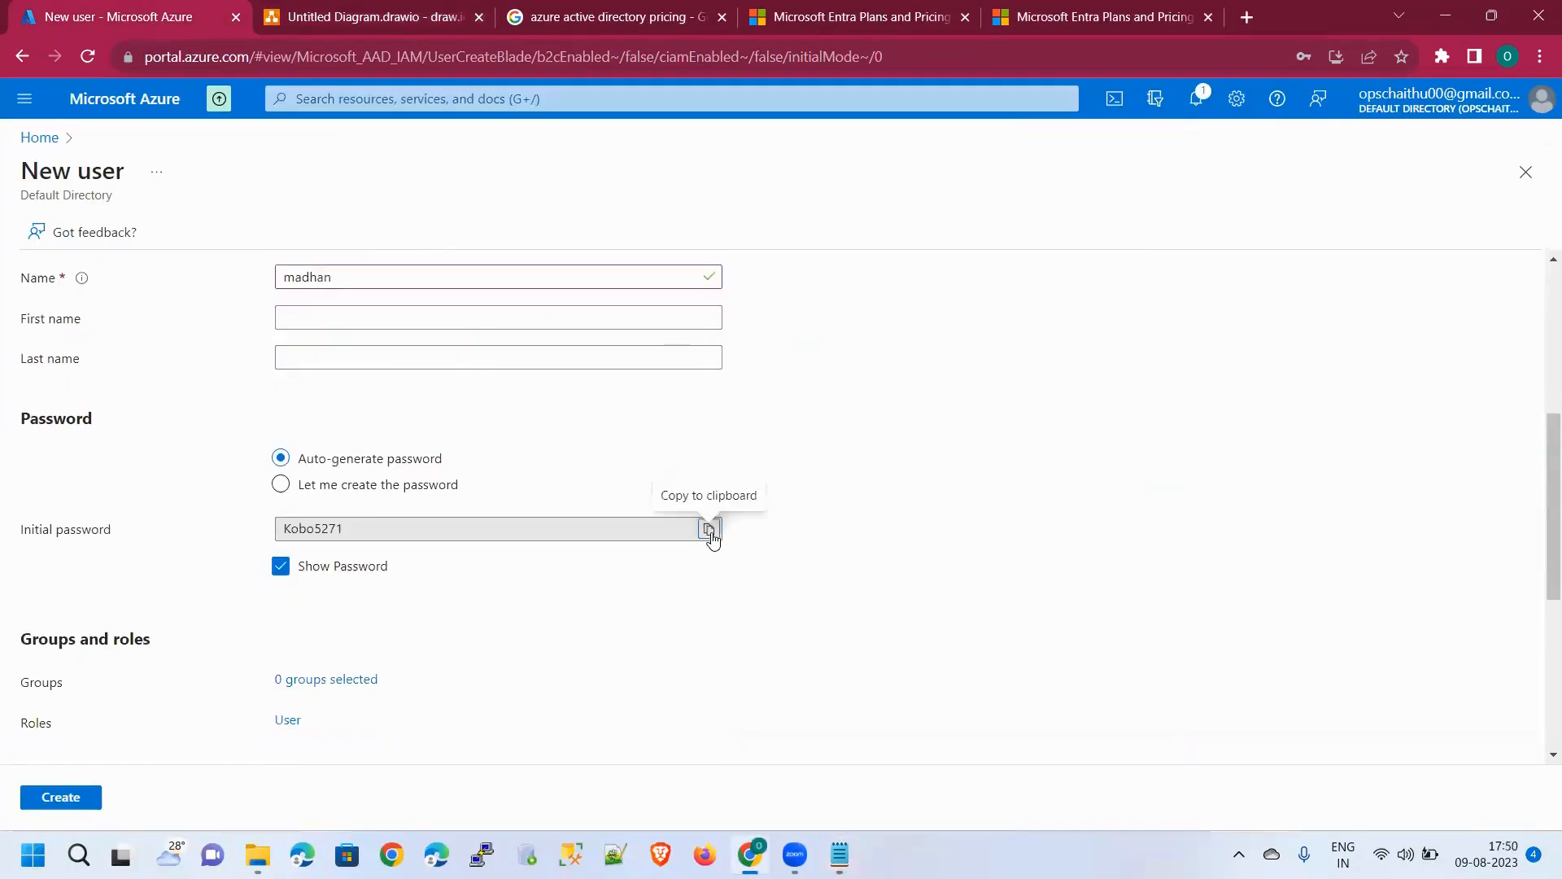
pyautogui.click(707, 529)
pyautogui.hotkey('alt', 'Tab')
pyautogui.hotkey('ctrl', 'v')
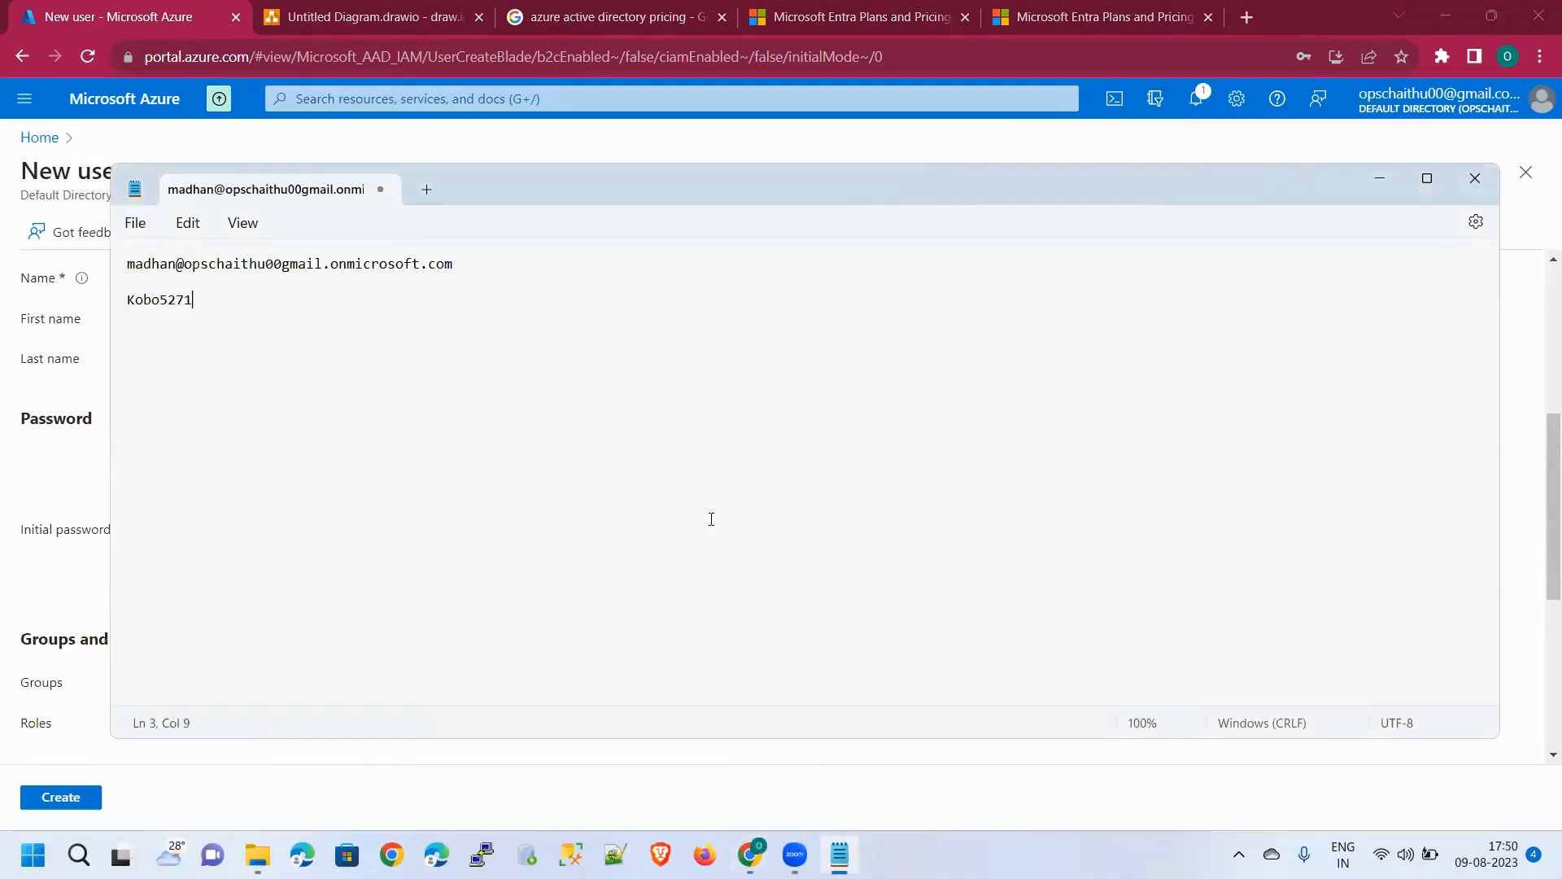
pyautogui.click(1380, 178)
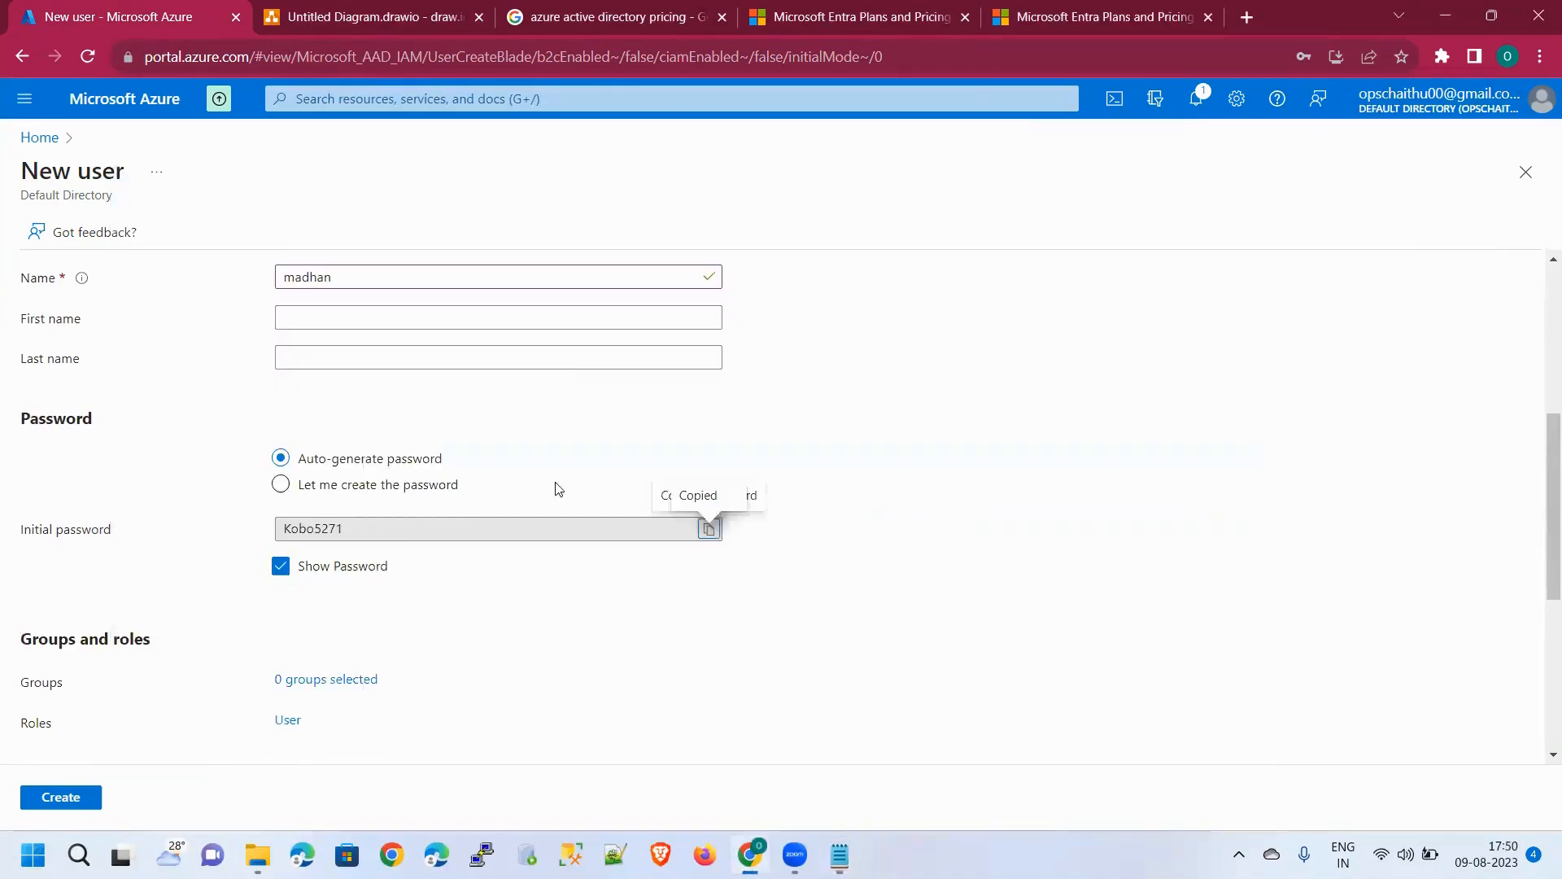
# Create the user and view it in Azure Active Directory's Users list
pyautogui.scroll(-1, 163, 740)
pyautogui.scroll(-3, 366, 652)
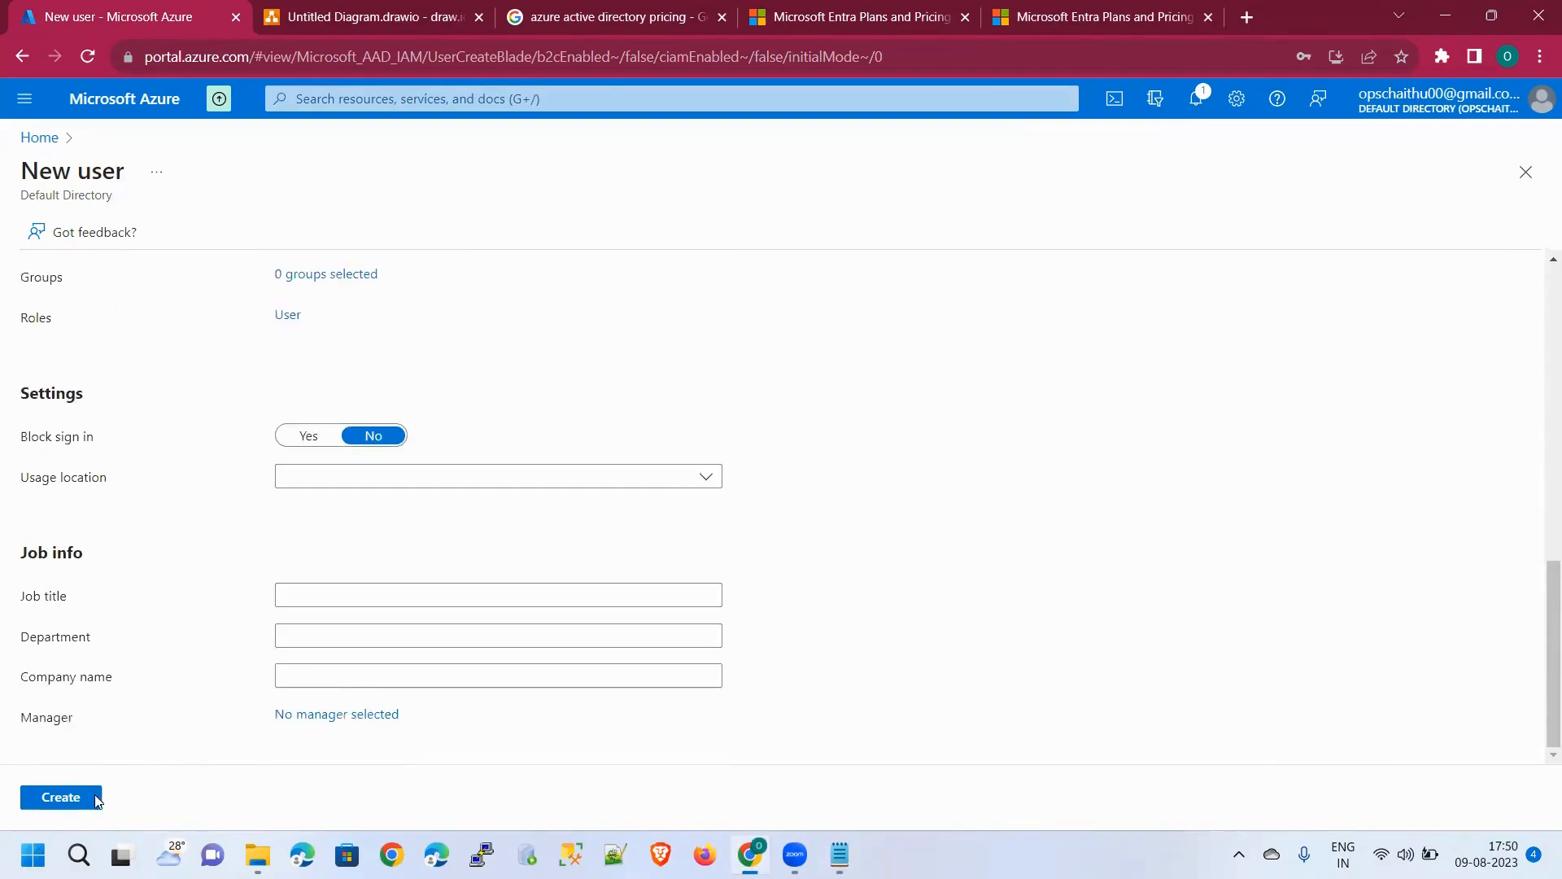
pyautogui.click(90, 800)
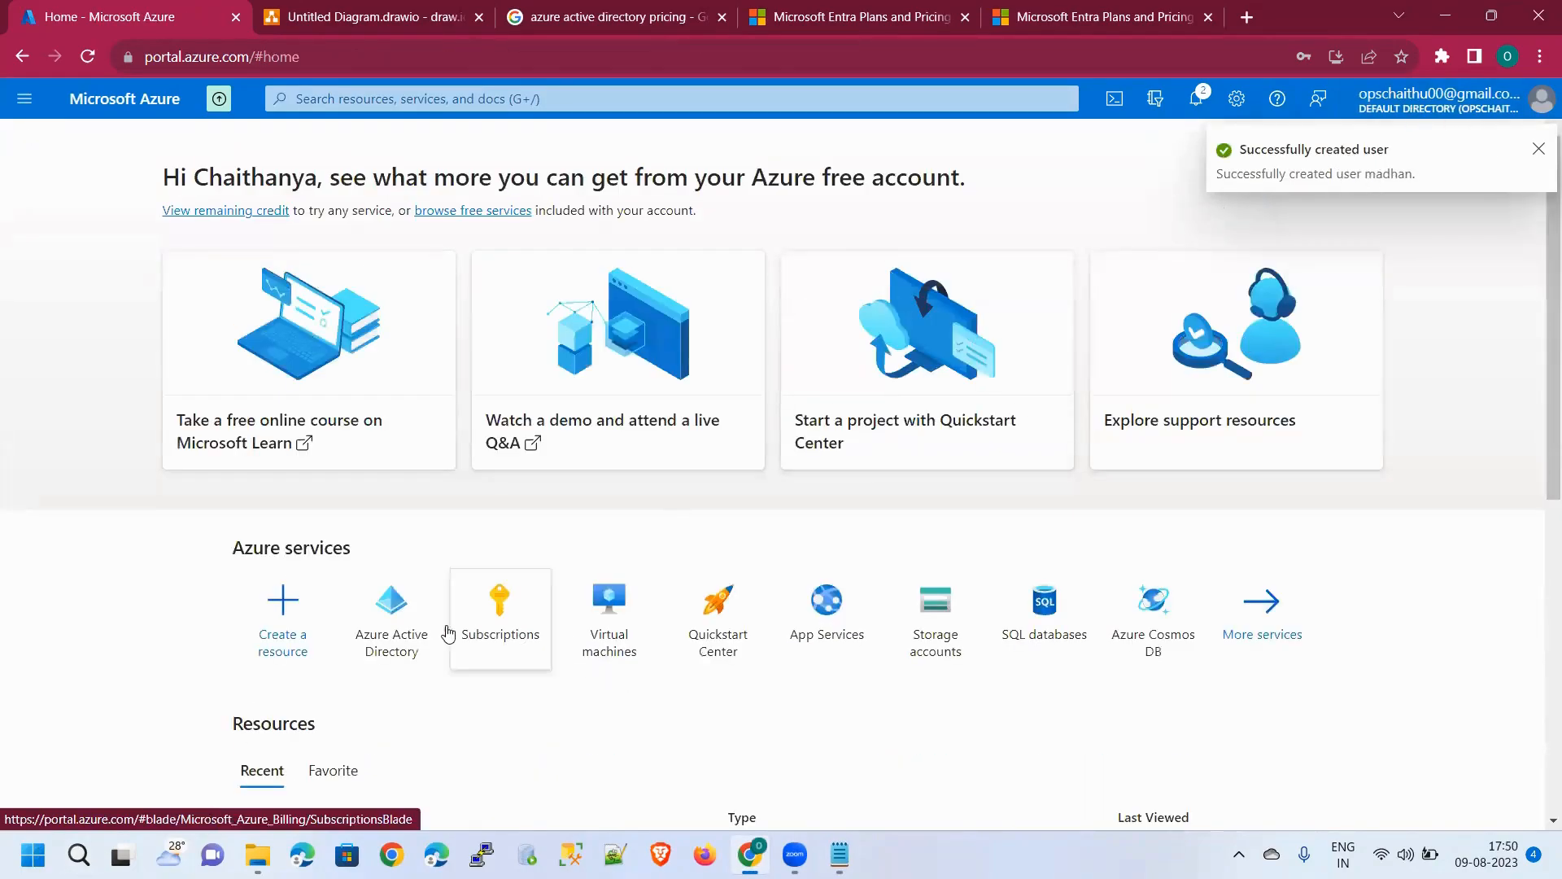
pyautogui.click(393, 630)
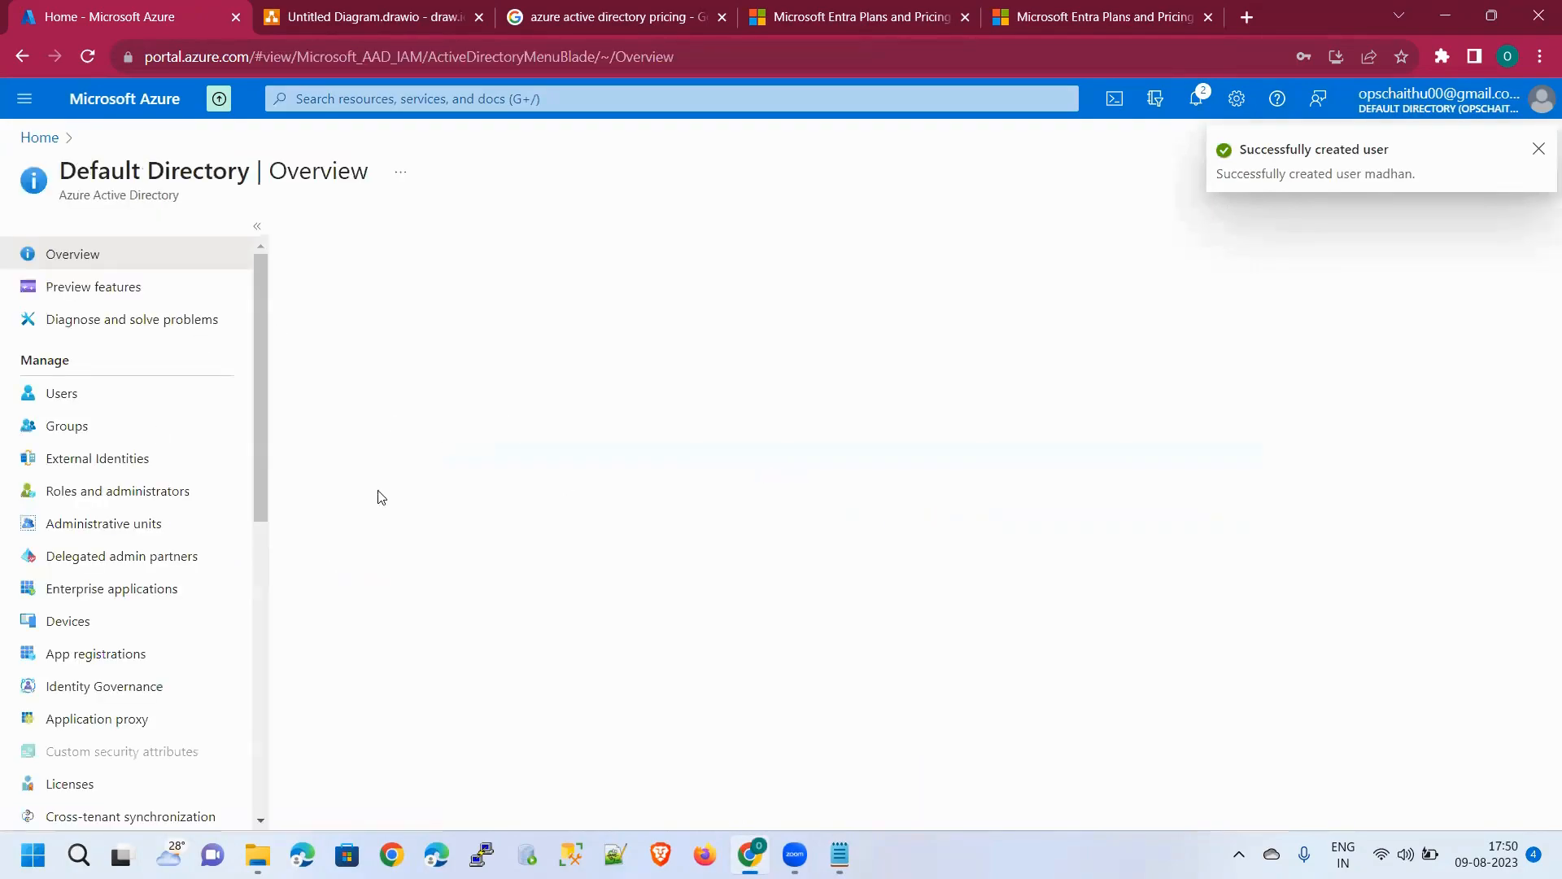
pyautogui.click(98, 393)
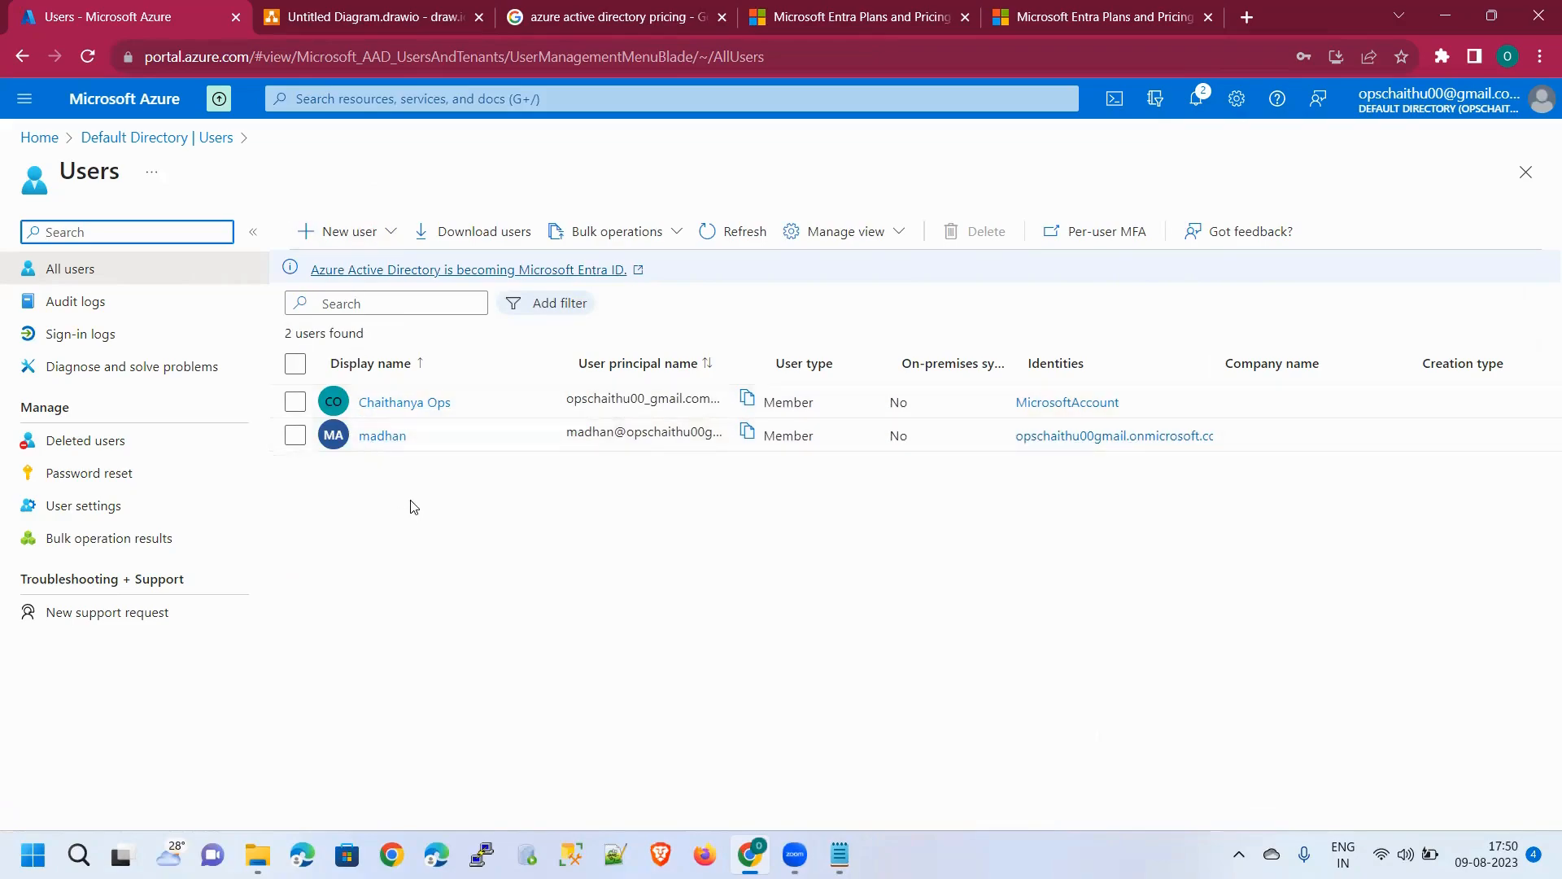
pyautogui.click(1540, 58)
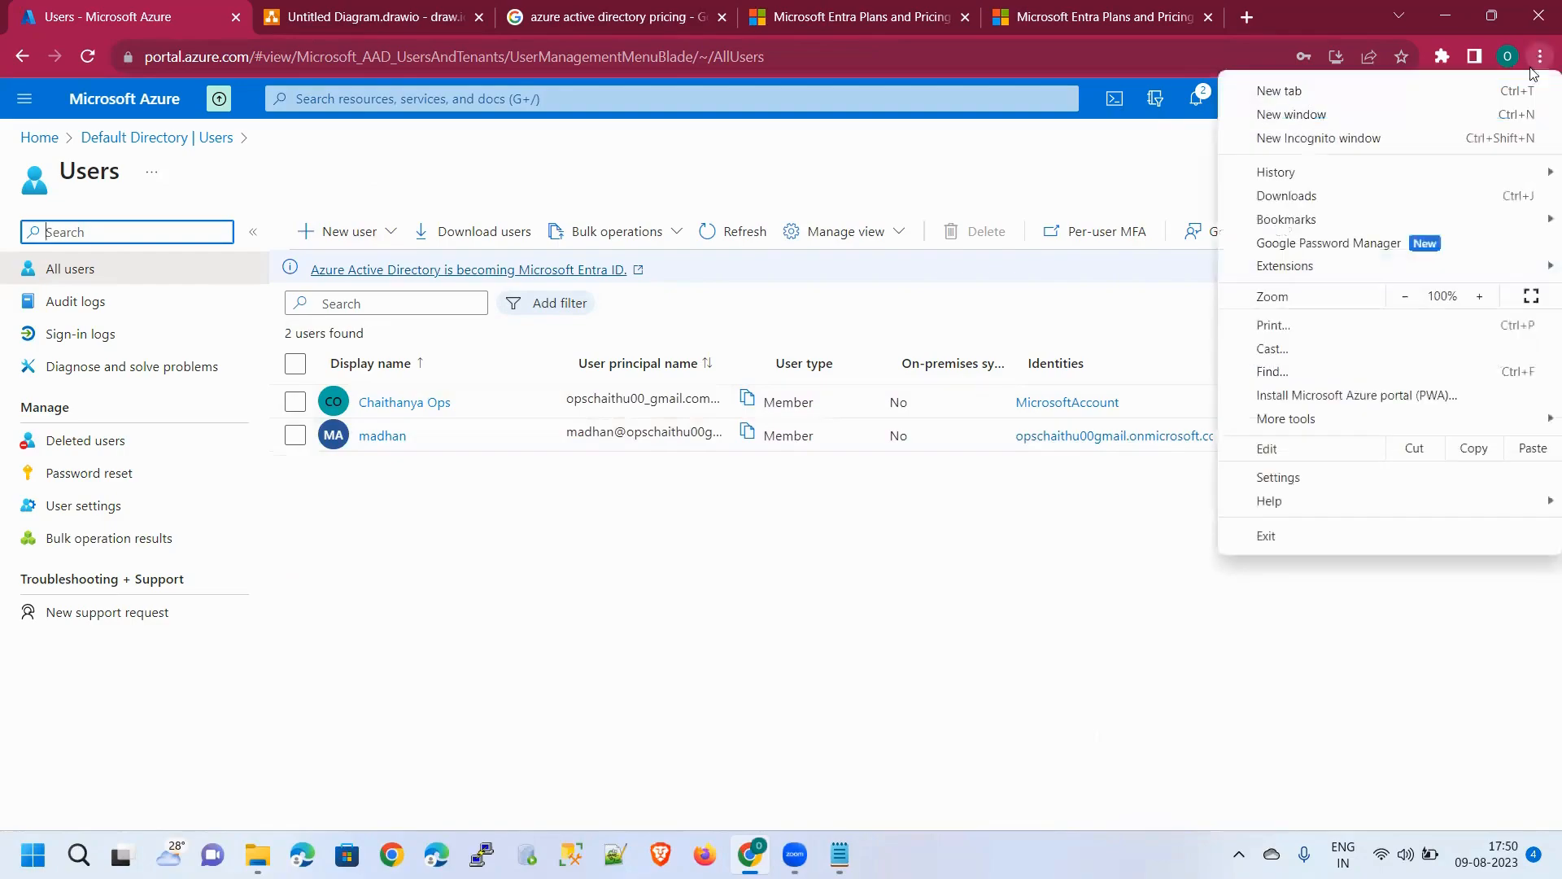
# Open an Incognito window at portal.azure.com and start signing in as 'madhan'
pyautogui.click(1393, 140)
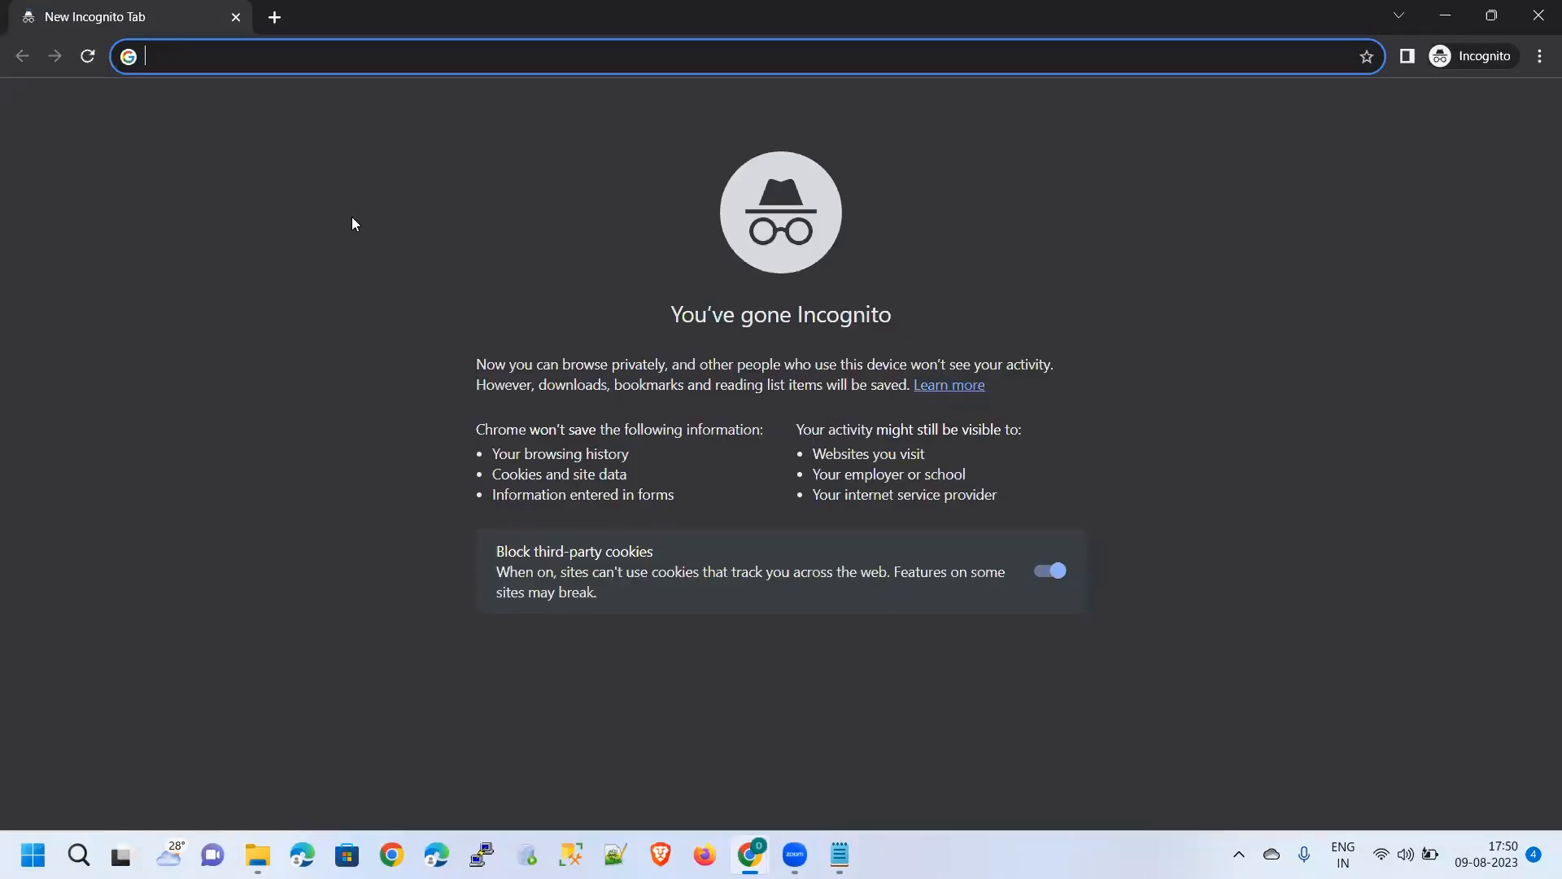
pyautogui.write('portal.azure.com')
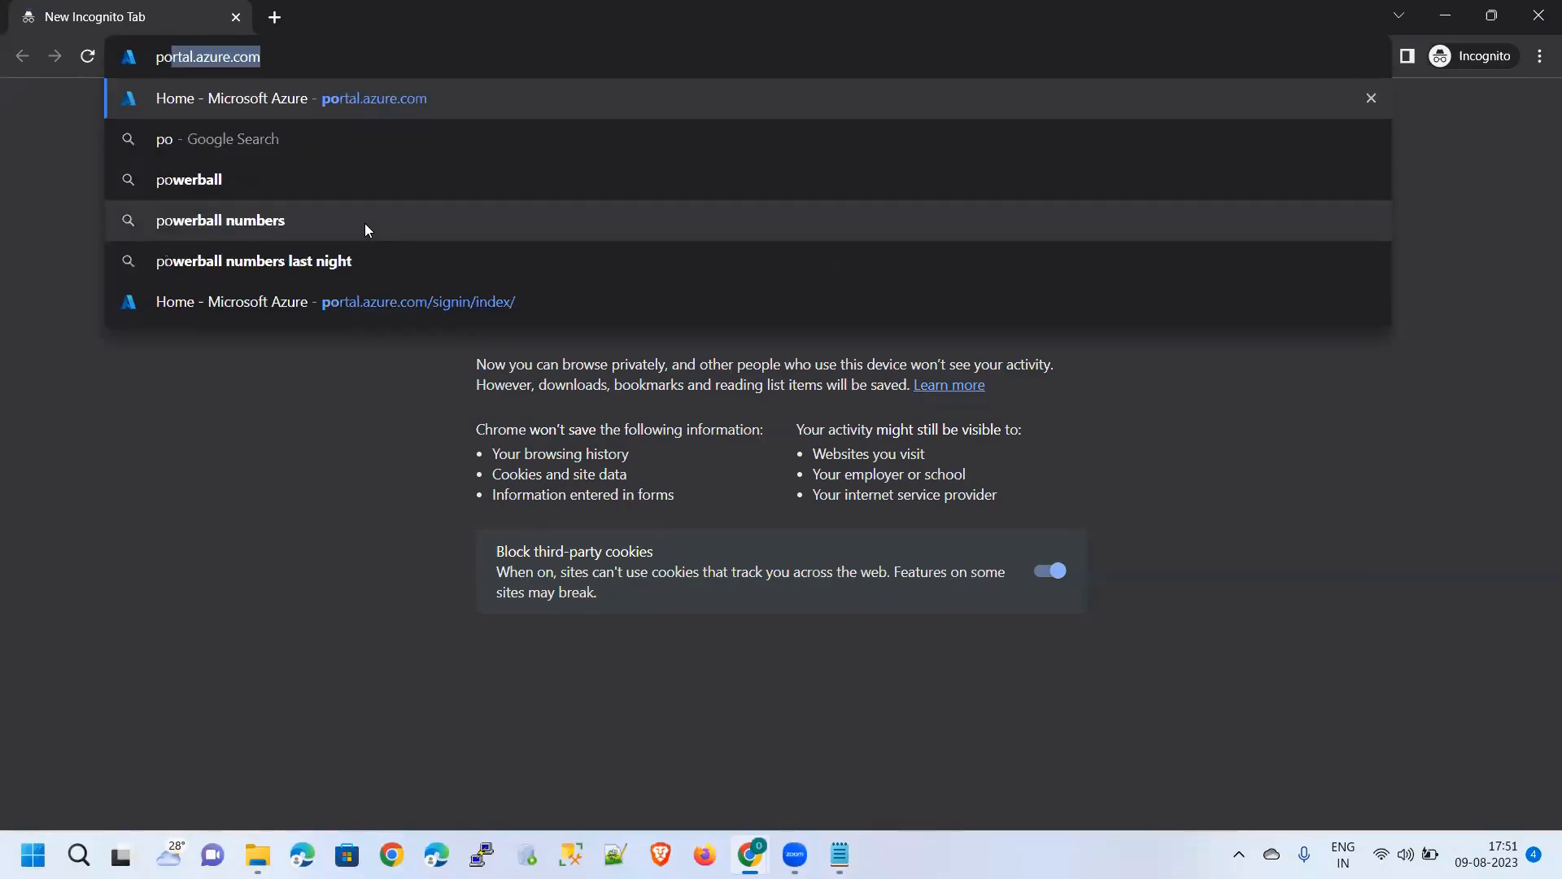
pyautogui.press('Return')
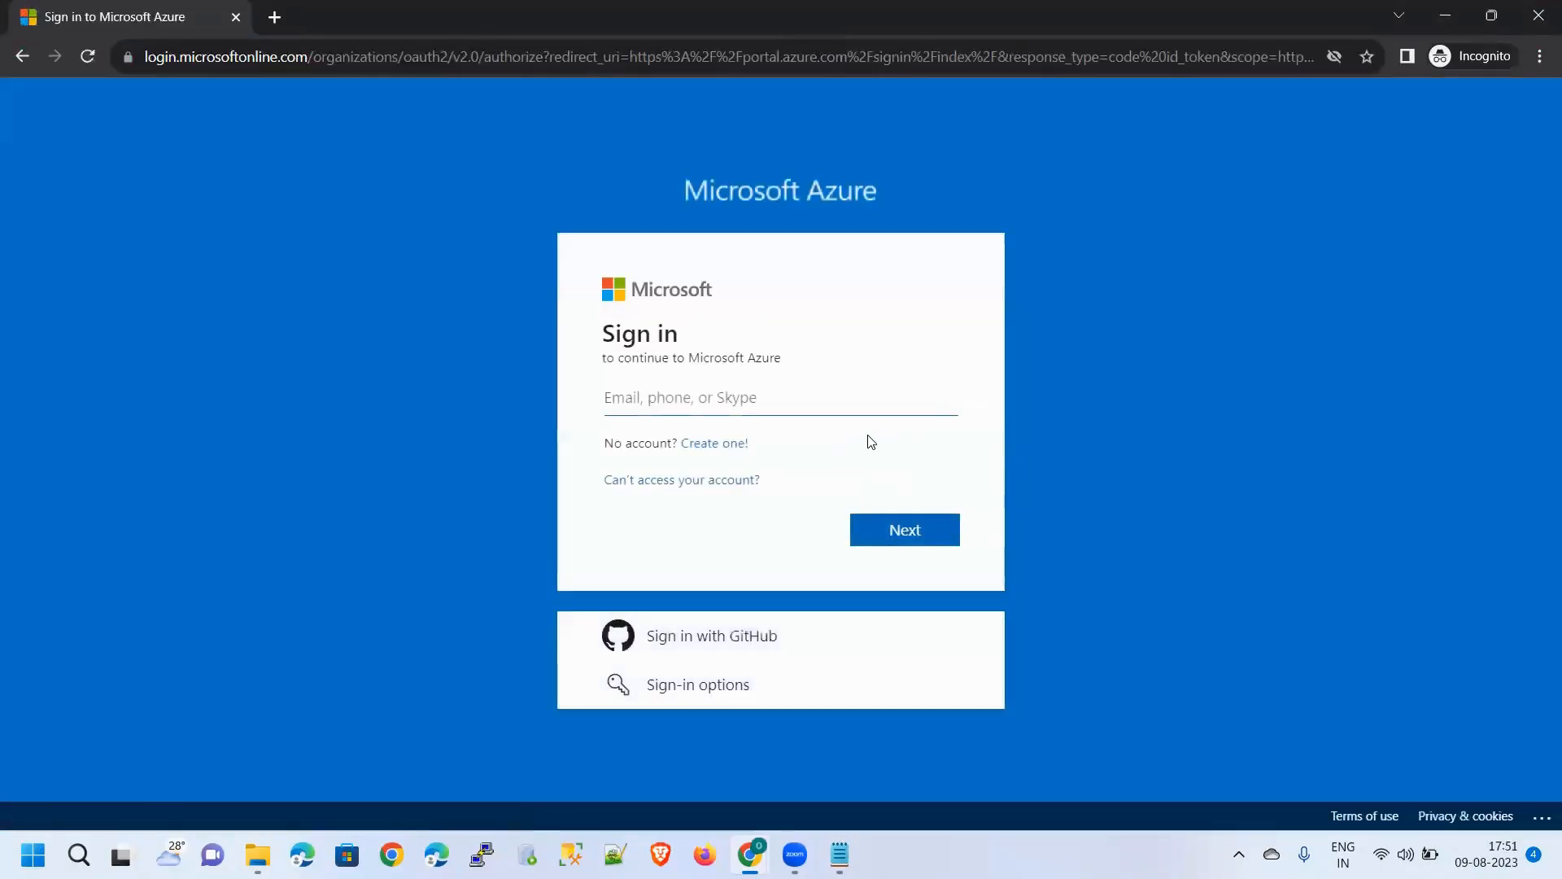
pyautogui.click(856, 400)
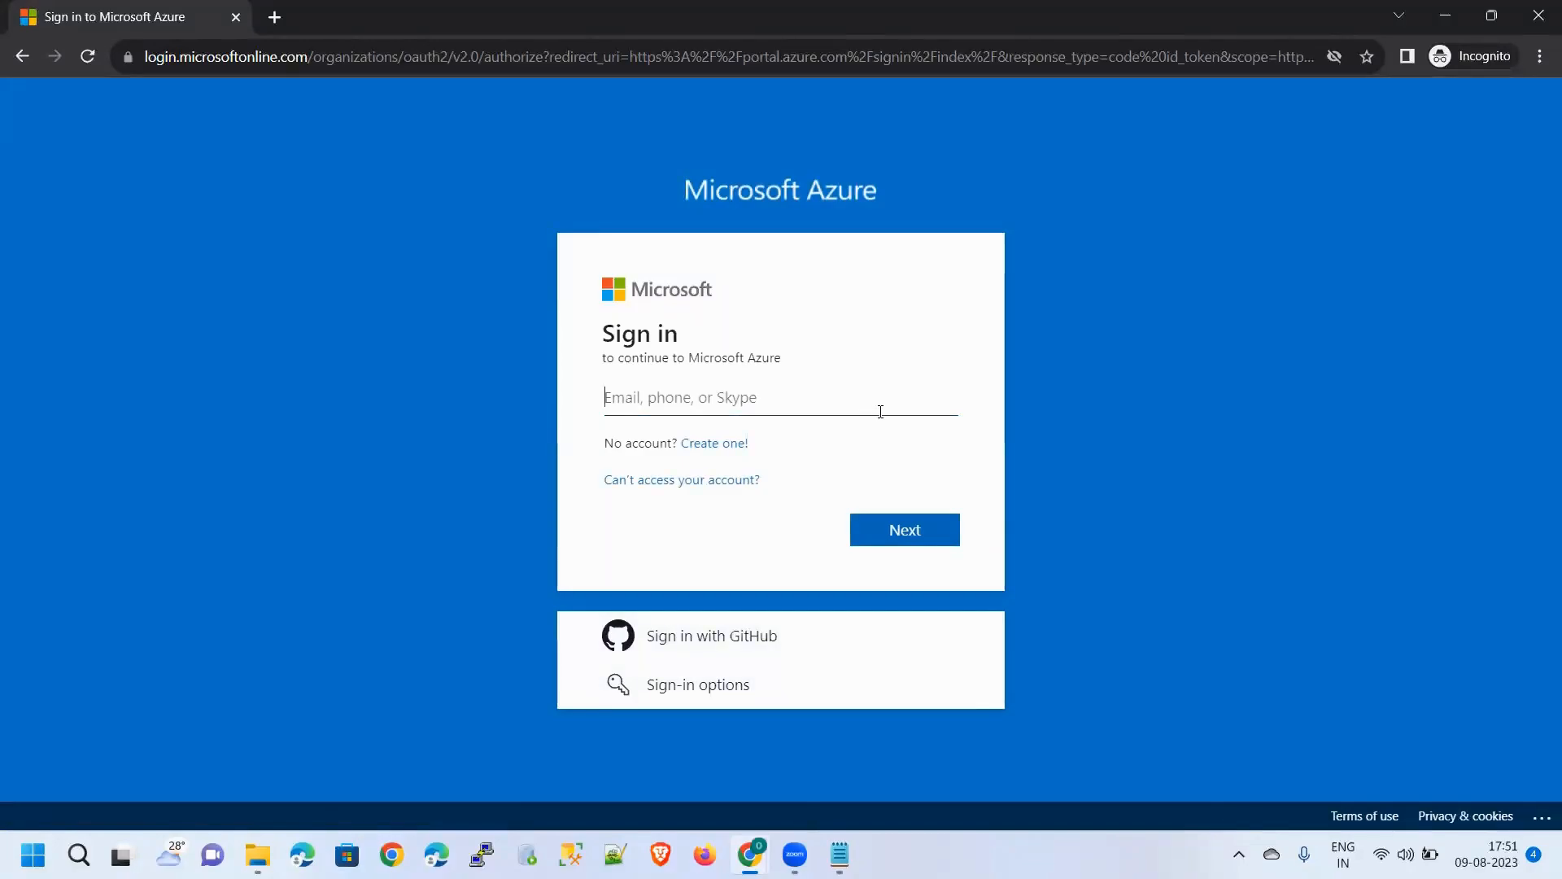
pyautogui.write('madhan')
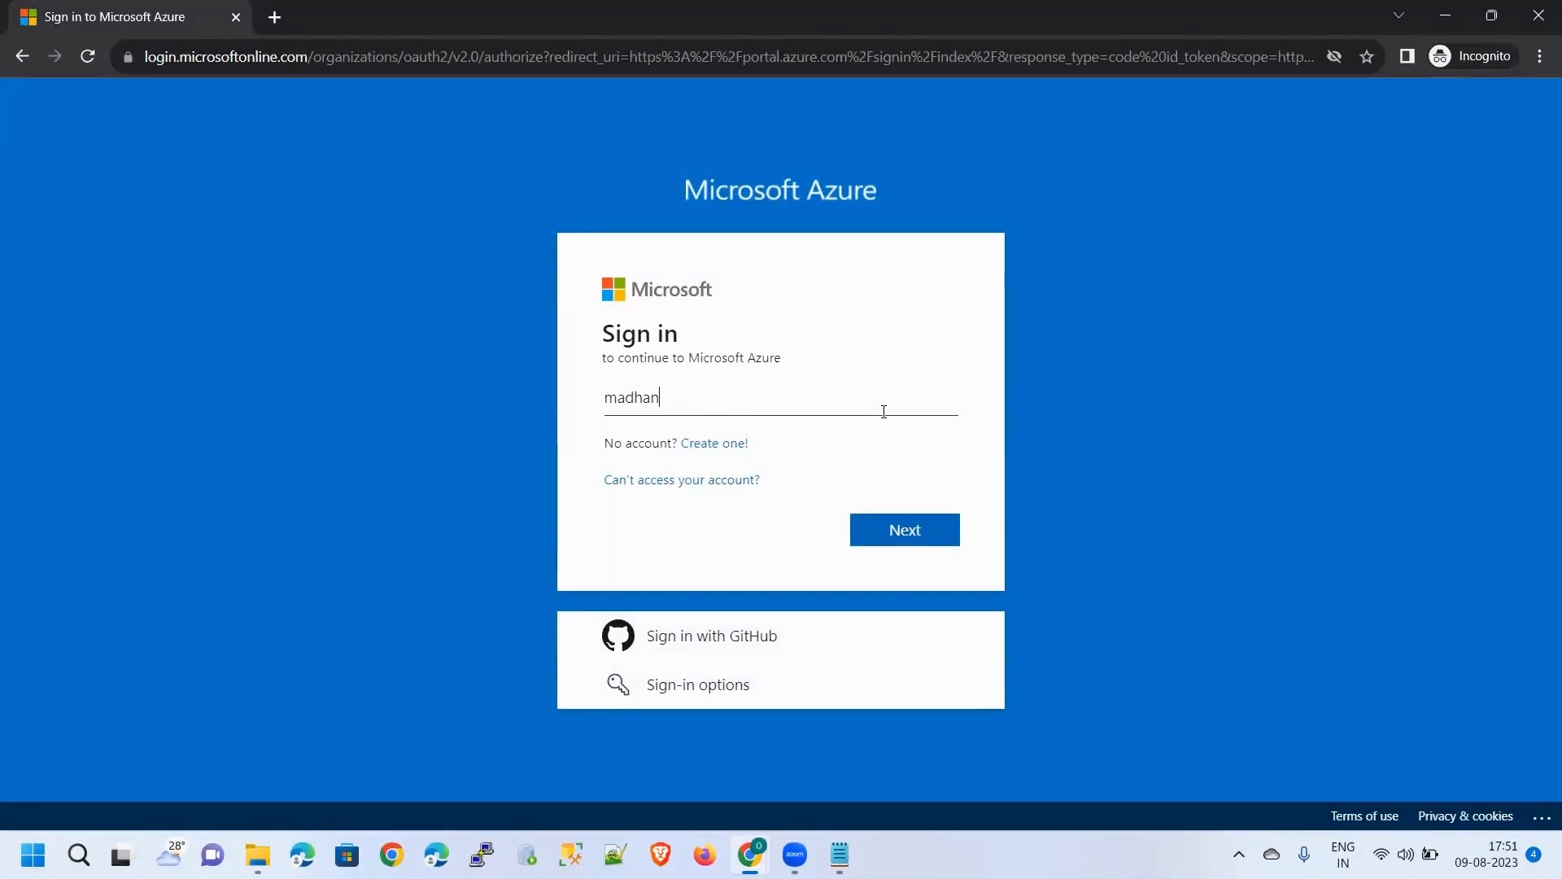
pyautogui.press('Return')
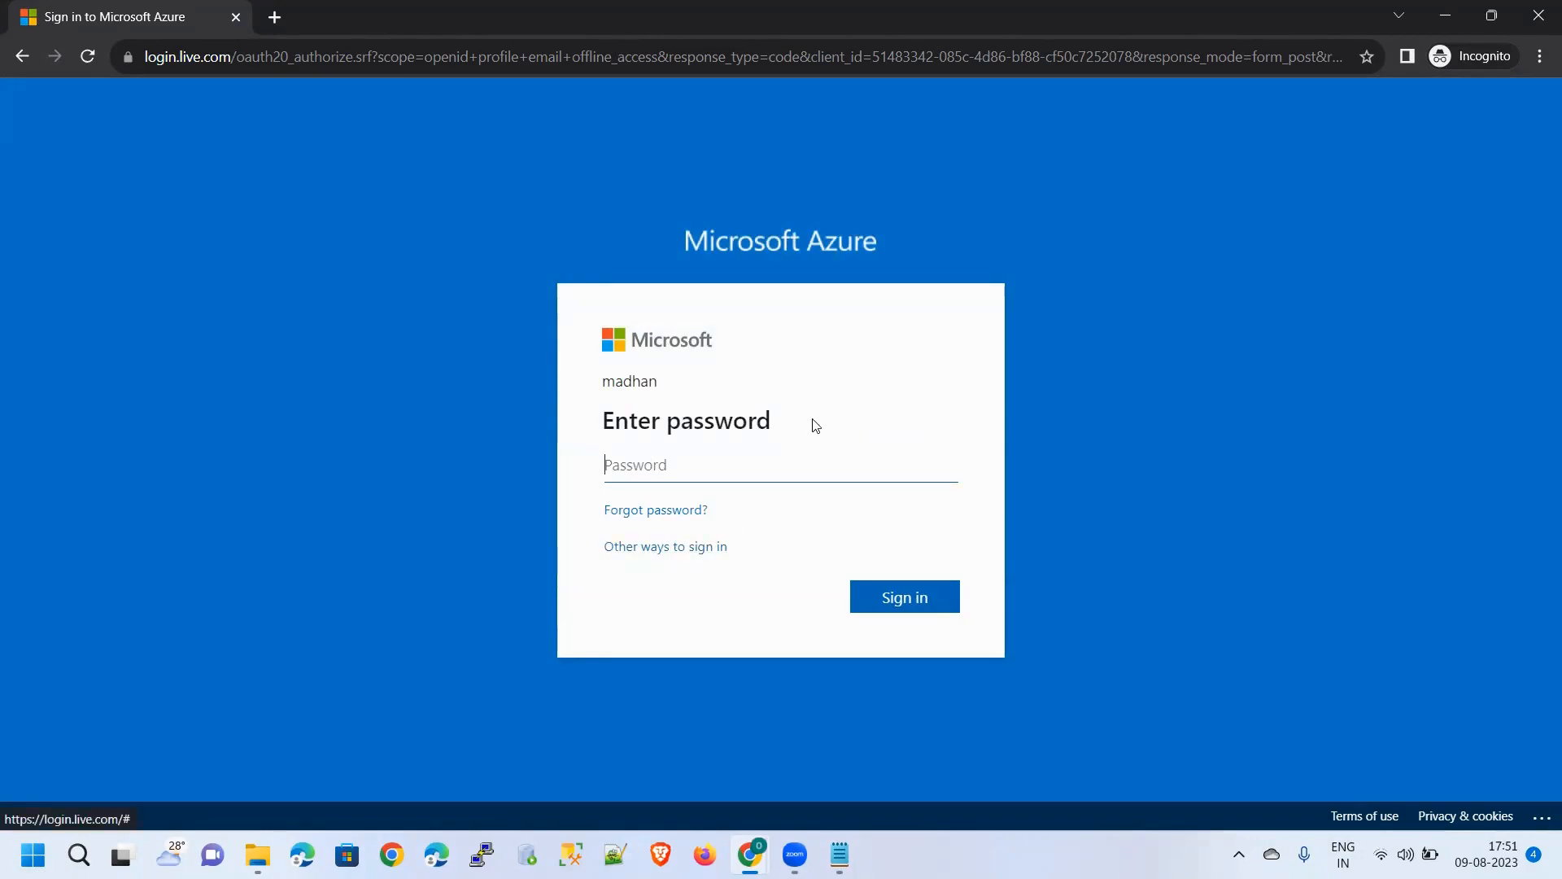
pyautogui.click(81, 58)
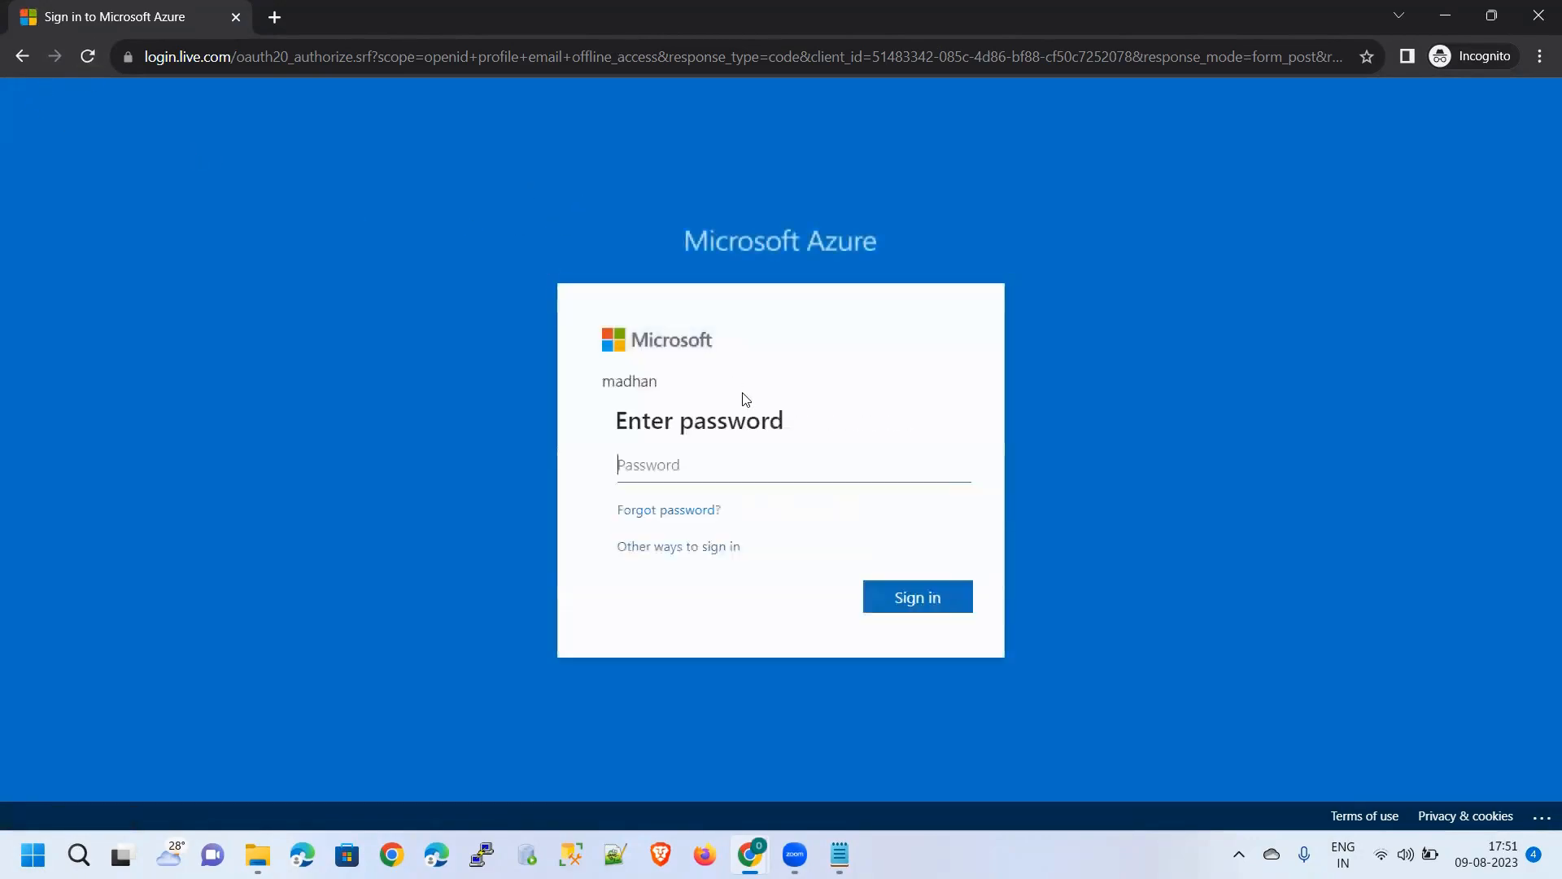
pyautogui.click(21, 56)
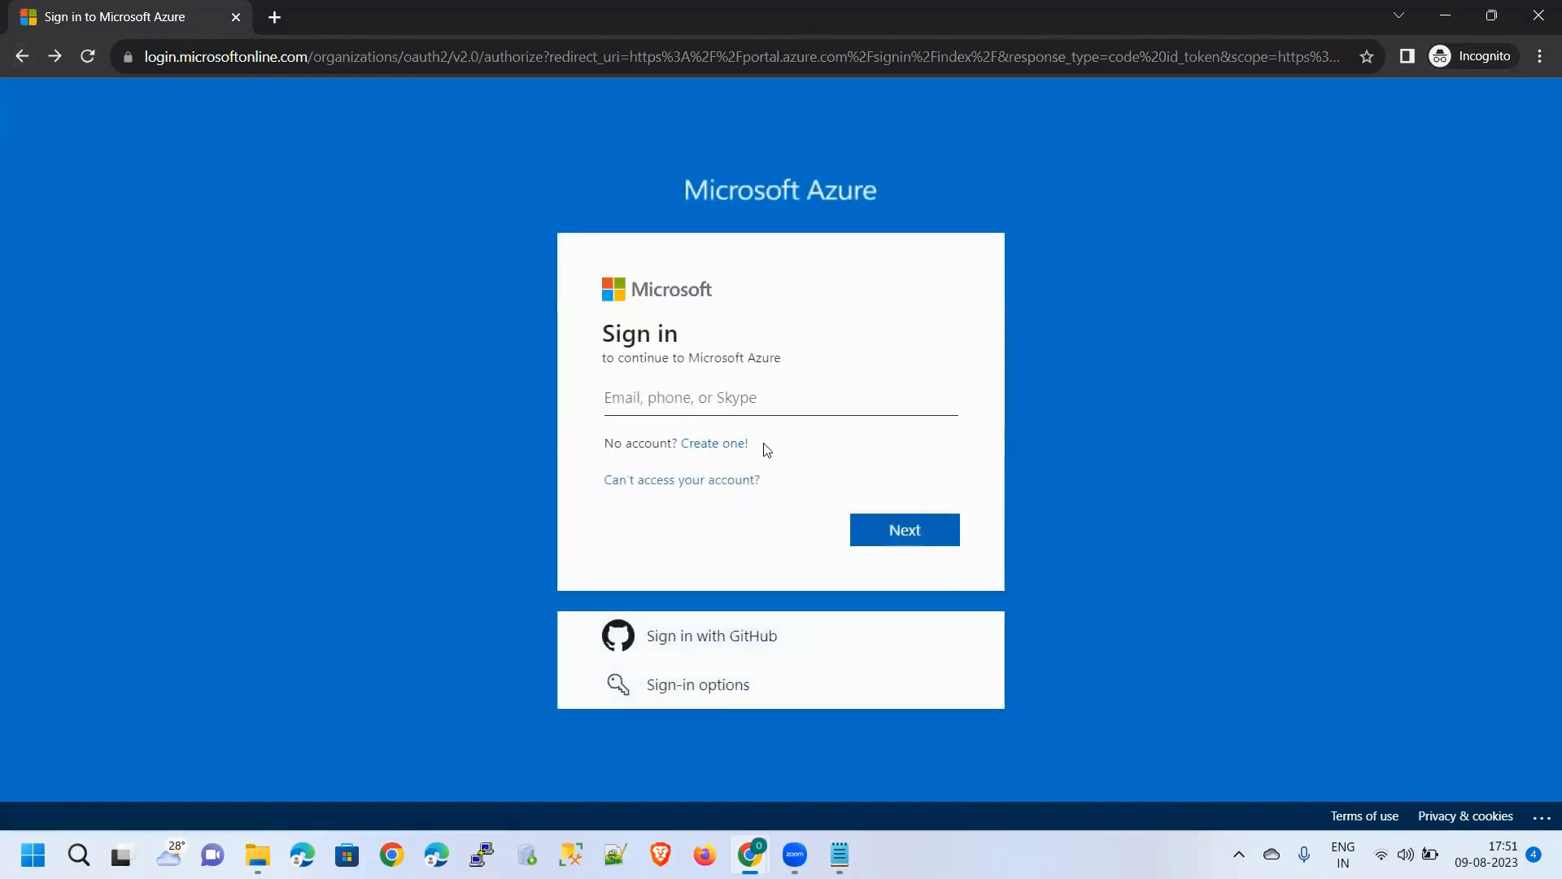
# Paste the full sign-in name from Notepad into the sign-in field and continue
pyautogui.click(841, 848)
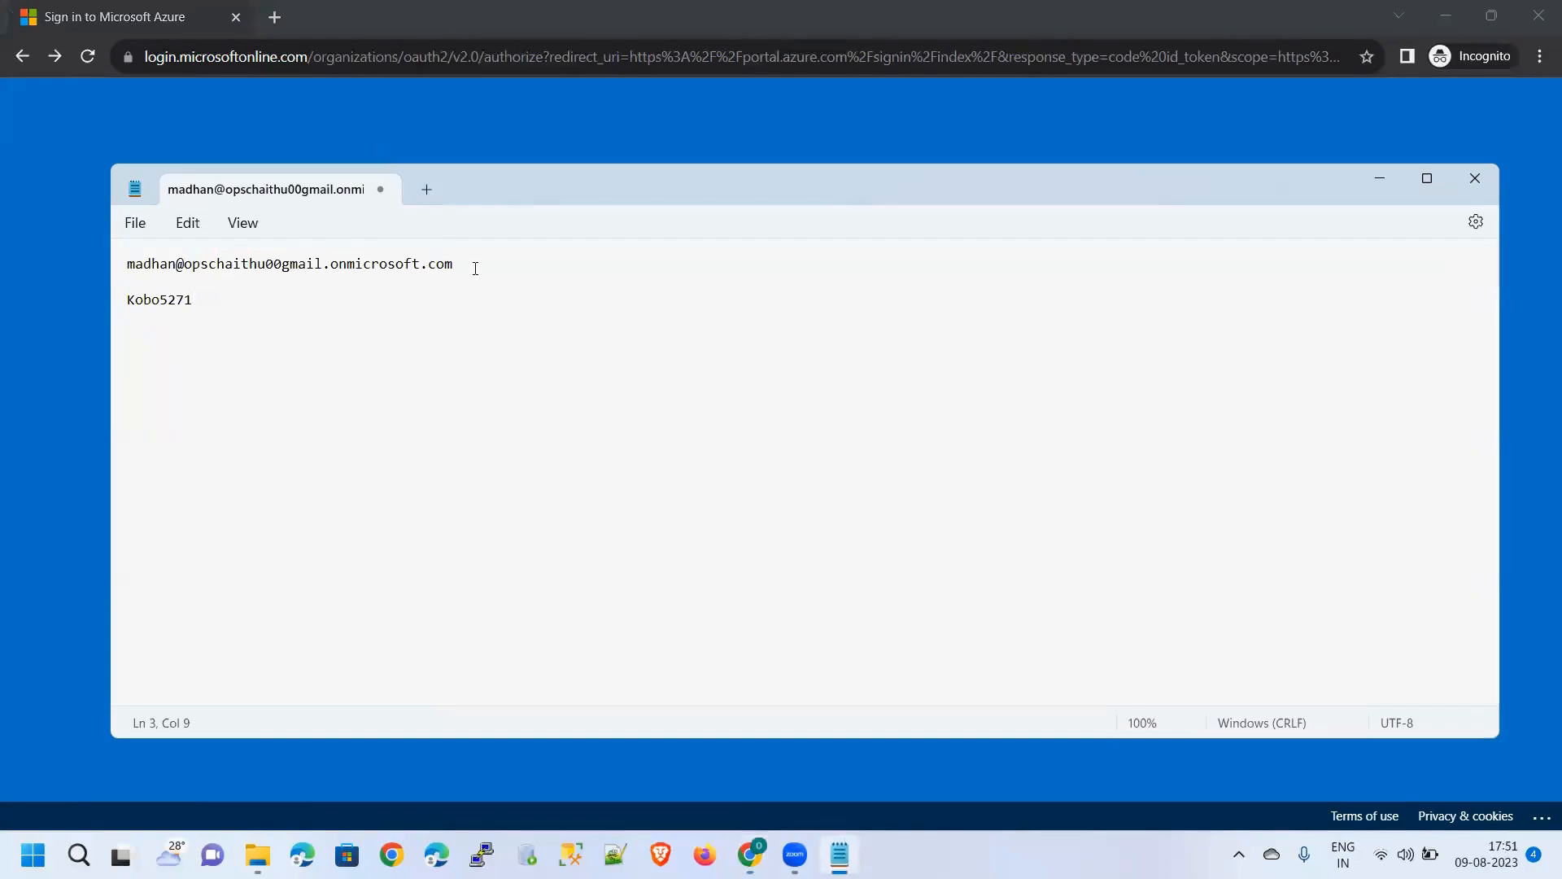
pyautogui.moveTo(474, 266); pyautogui.dragTo(119, 268)
pyautogui.hotkey('ctrl', 'c')
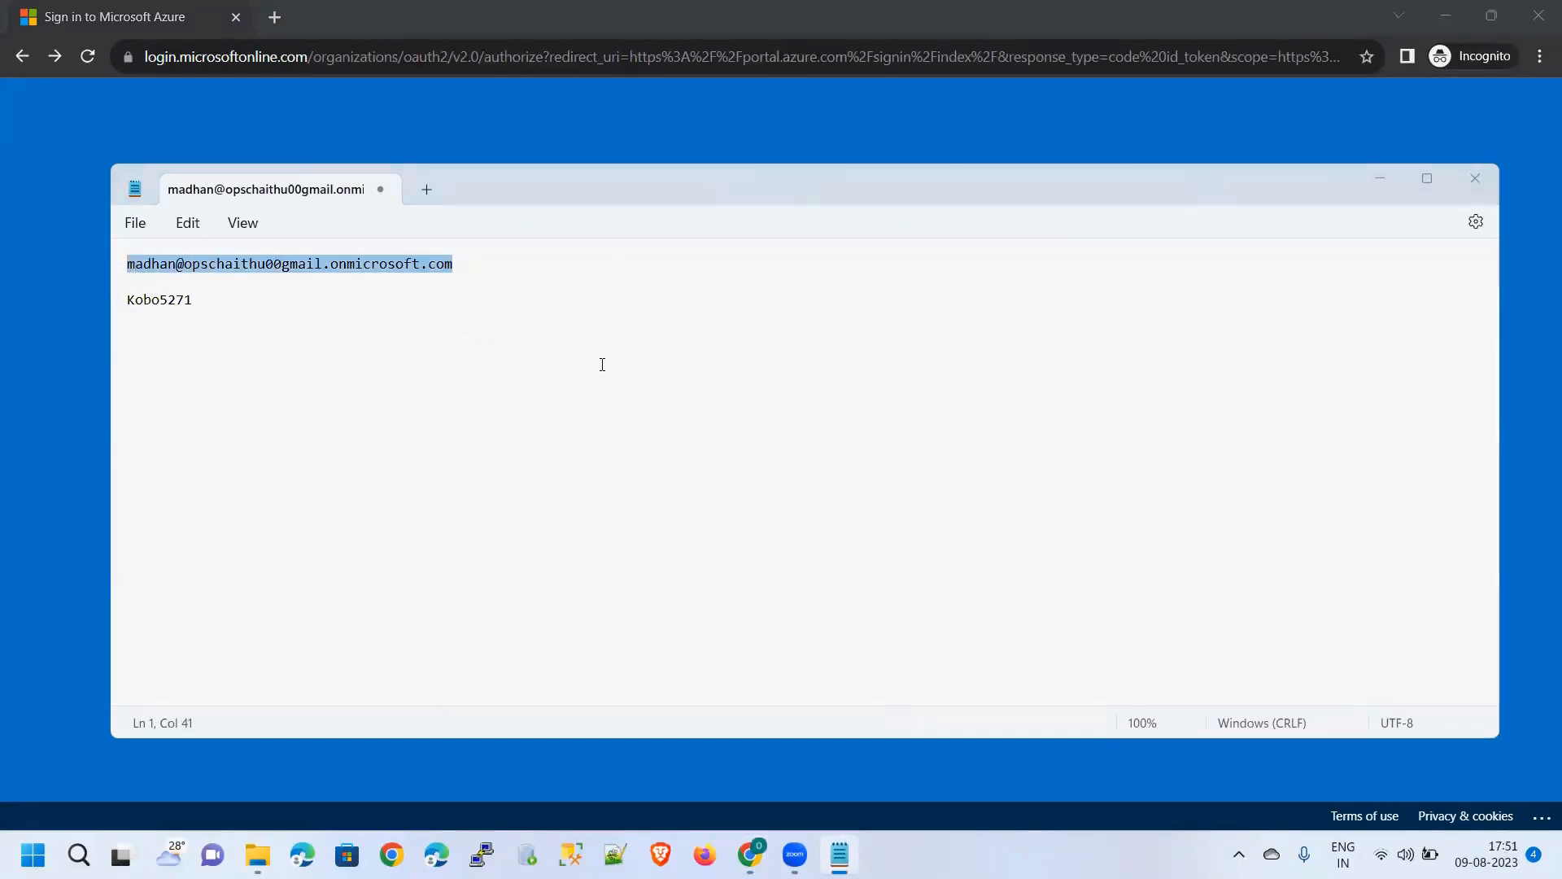
pyautogui.hotkey('alt', 'Tab')
pyautogui.hotkey('ctrl', 'v')
pyautogui.click(916, 534)
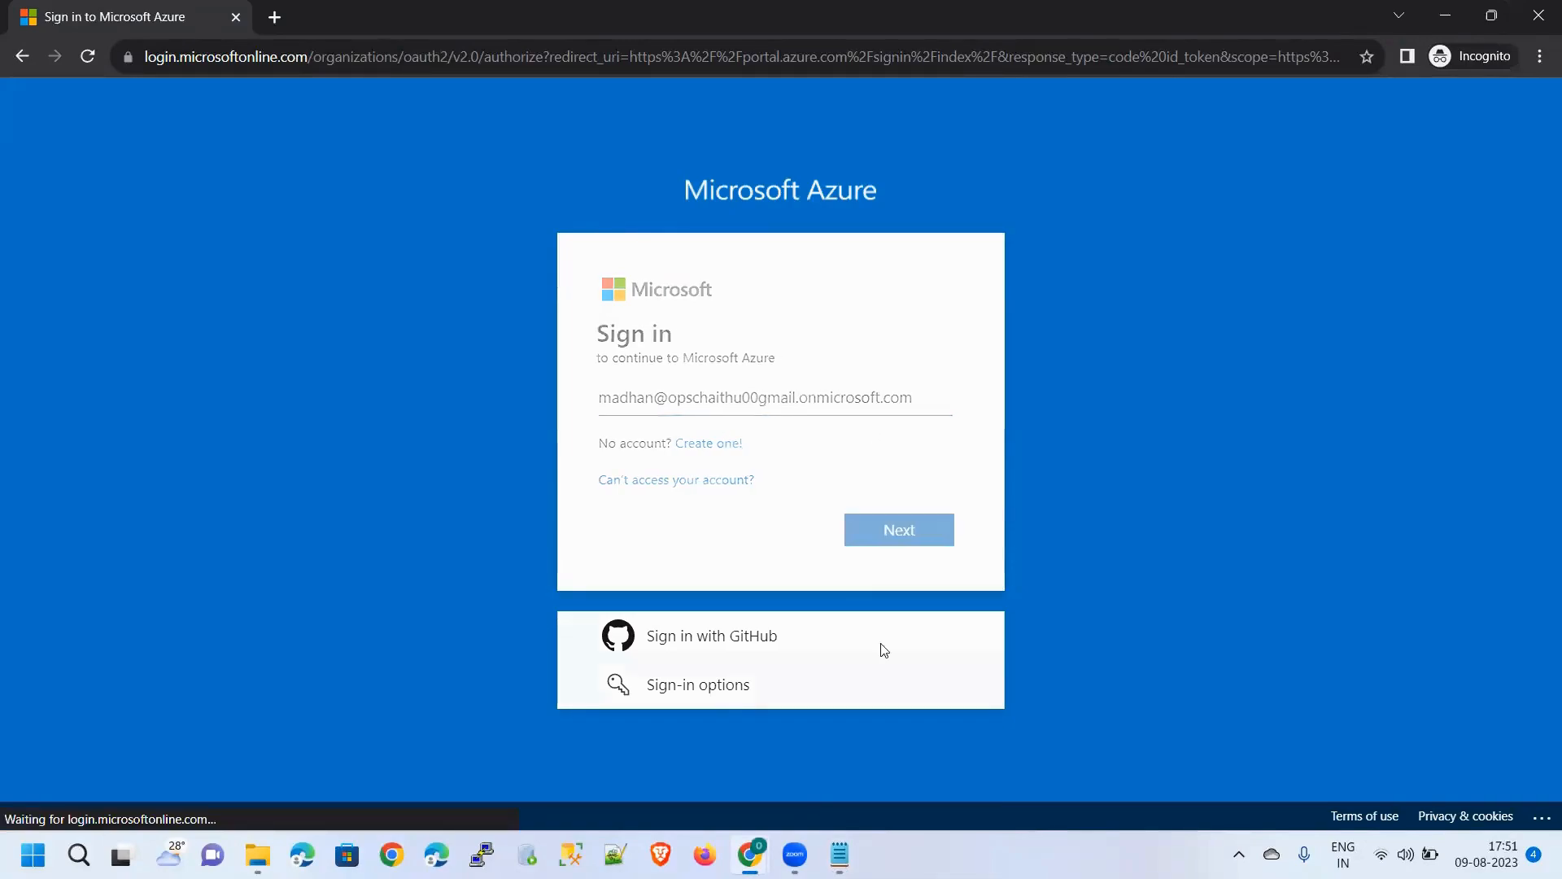
# Paste the saved initial password from Notepad and sign in
pyautogui.hotkey('alt', 'Tab')
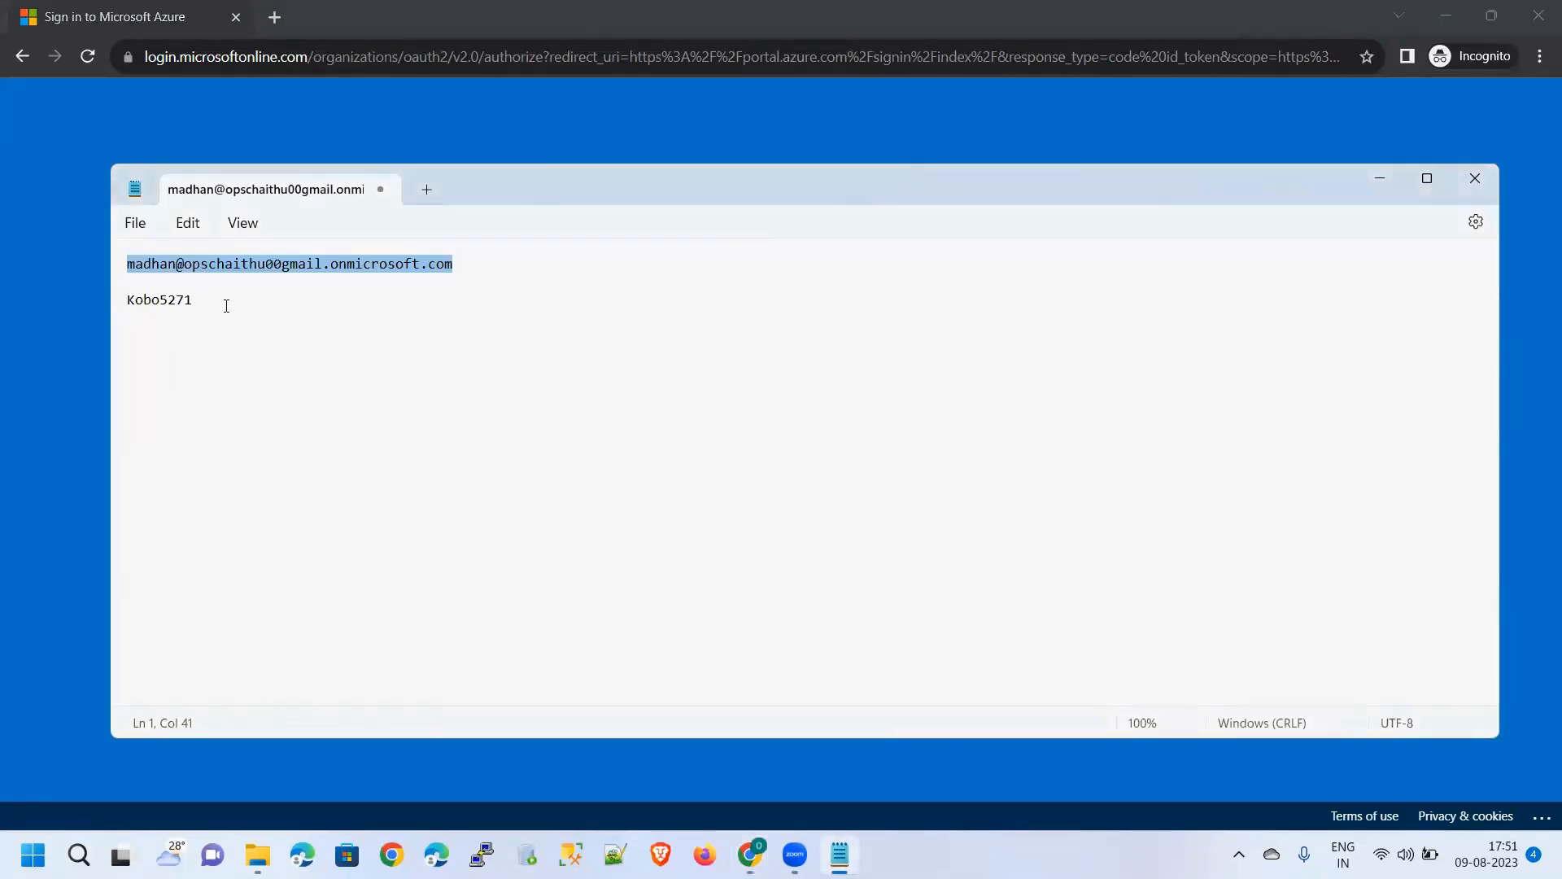
pyautogui.doubleClick(160, 301)
pyautogui.hotkey('ctrl', 'c')
pyautogui.hotkey('alt', 'Tab')
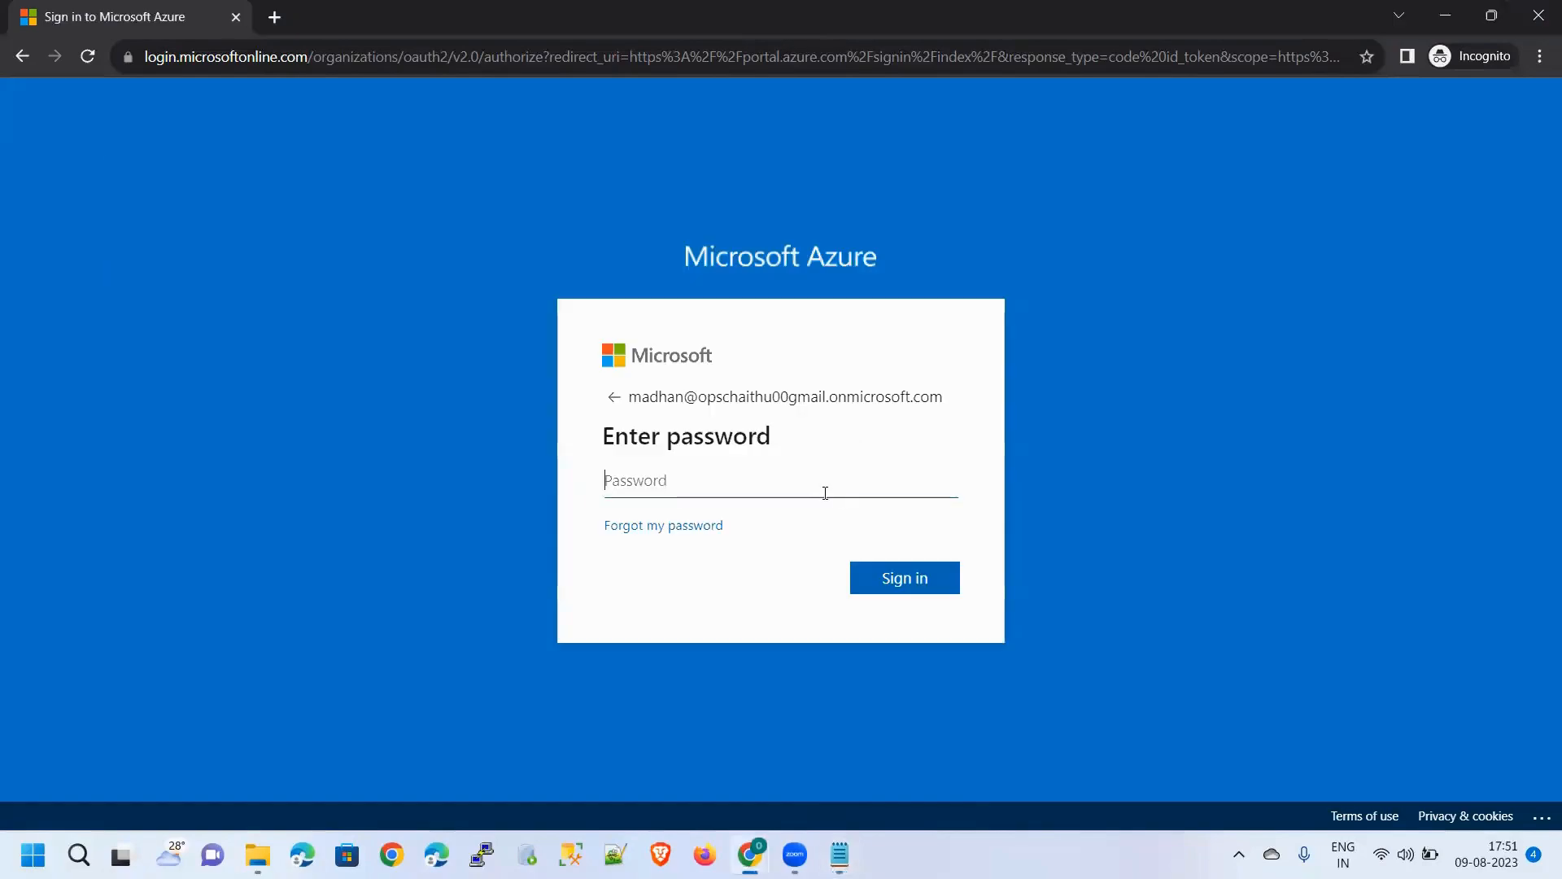
pyautogui.hotkey('ctrl', 'v')
pyautogui.click(906, 578)
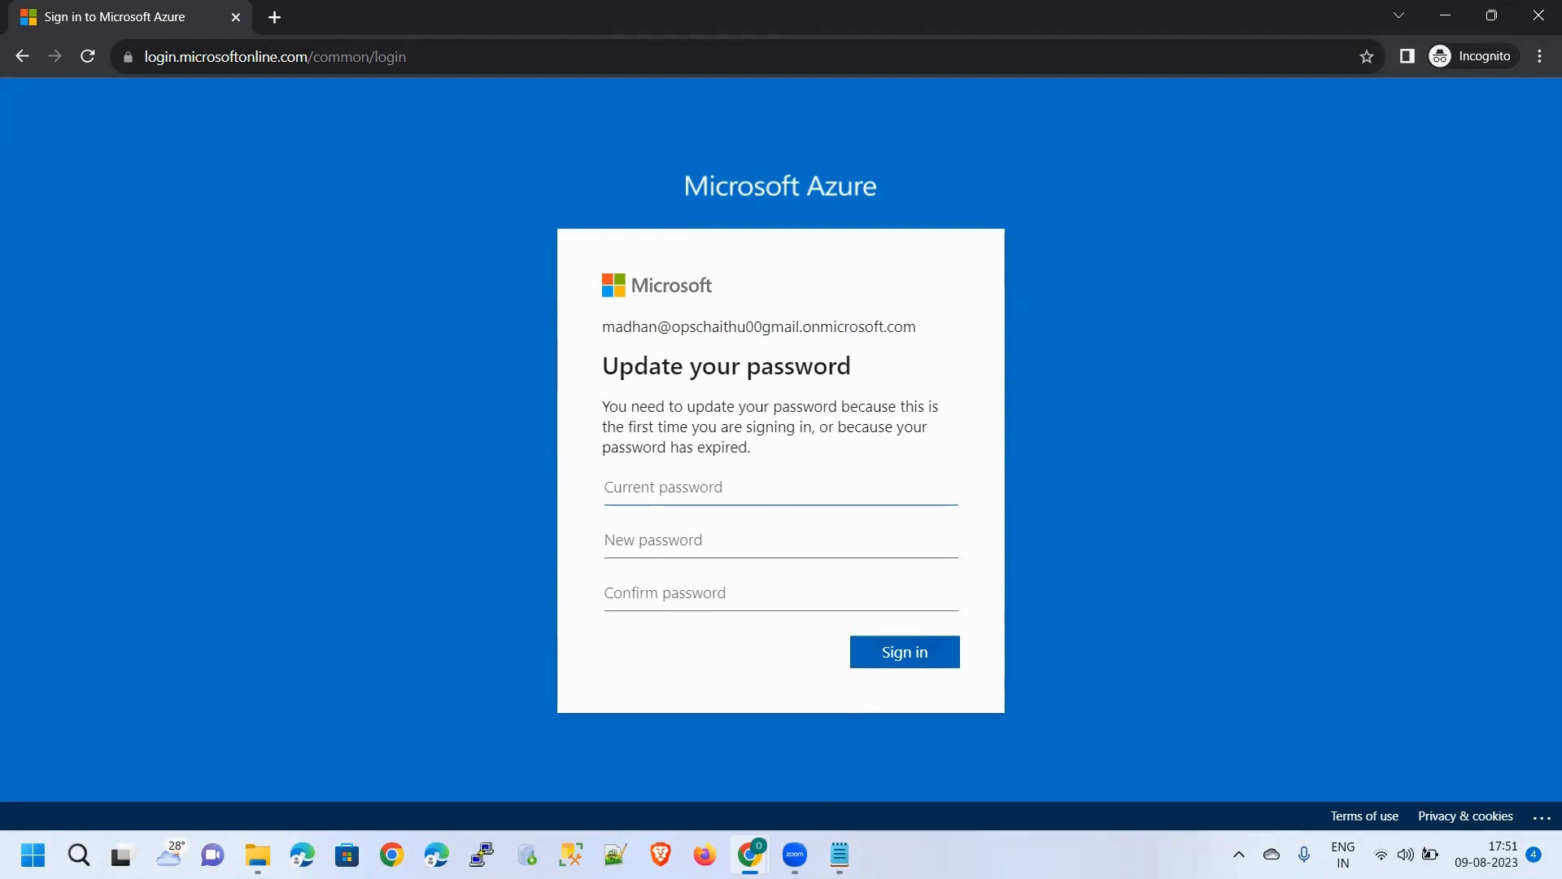
# Start a new line below the saved password in the Notepad notes
pyautogui.moveTo(840, 854)
pyautogui.click(841, 761)
pyautogui.moveTo(528, 379); pyautogui.dragTo(103, 250)
pyautogui.click(563, 432)
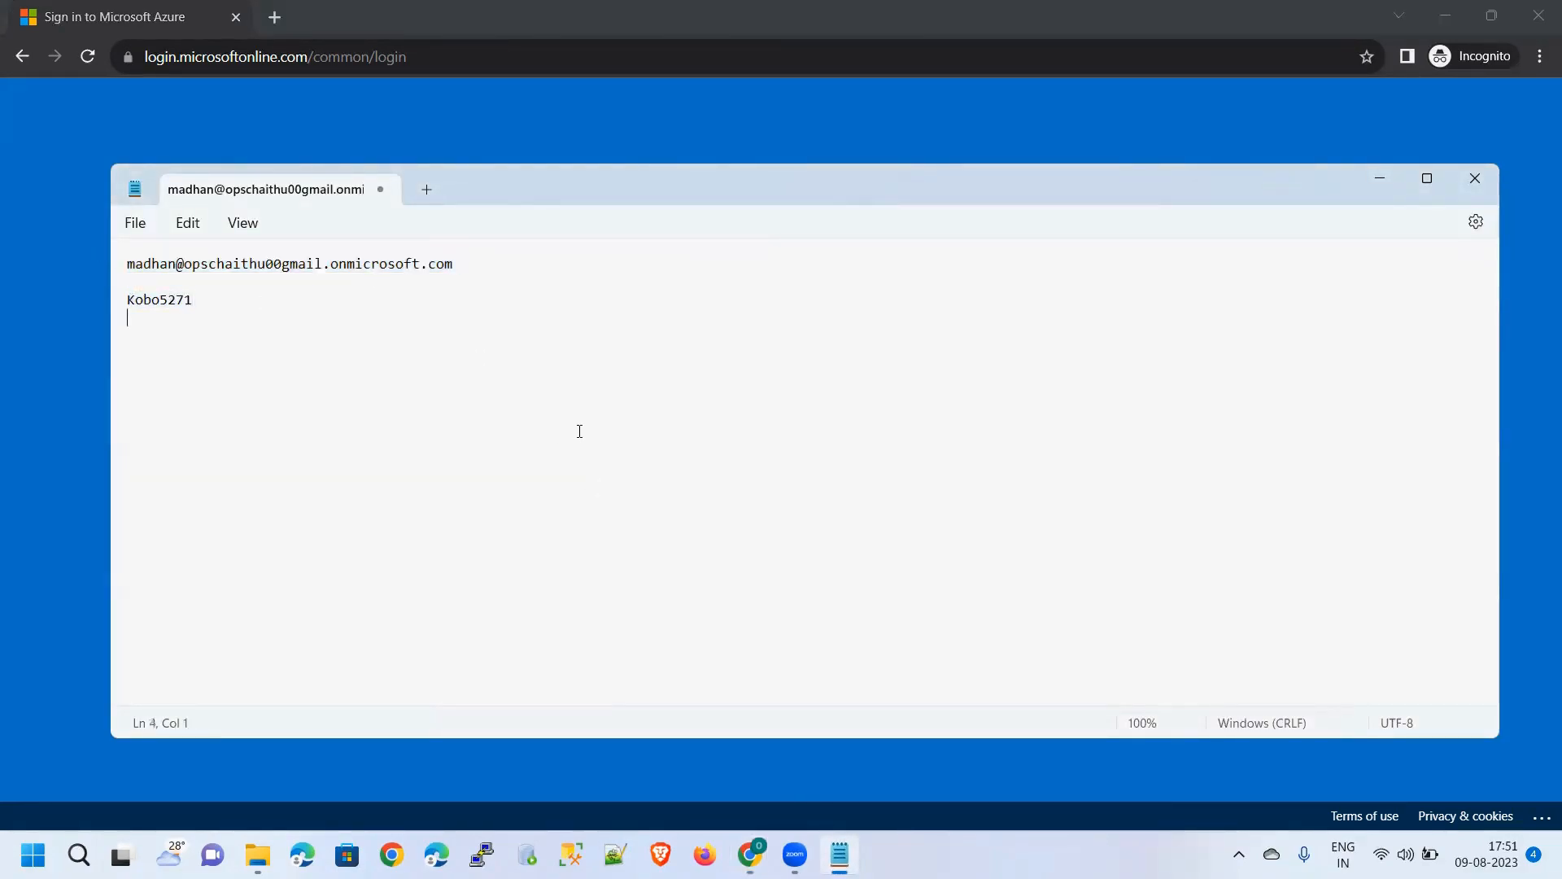
pyautogui.press('Return')
# Type an 'Email-ID' label on the new line in Notepad
pyautogui.write('Rma')
pyautogui.press('BackSpace')
pyautogui.hotkey('ctrl', 'a')
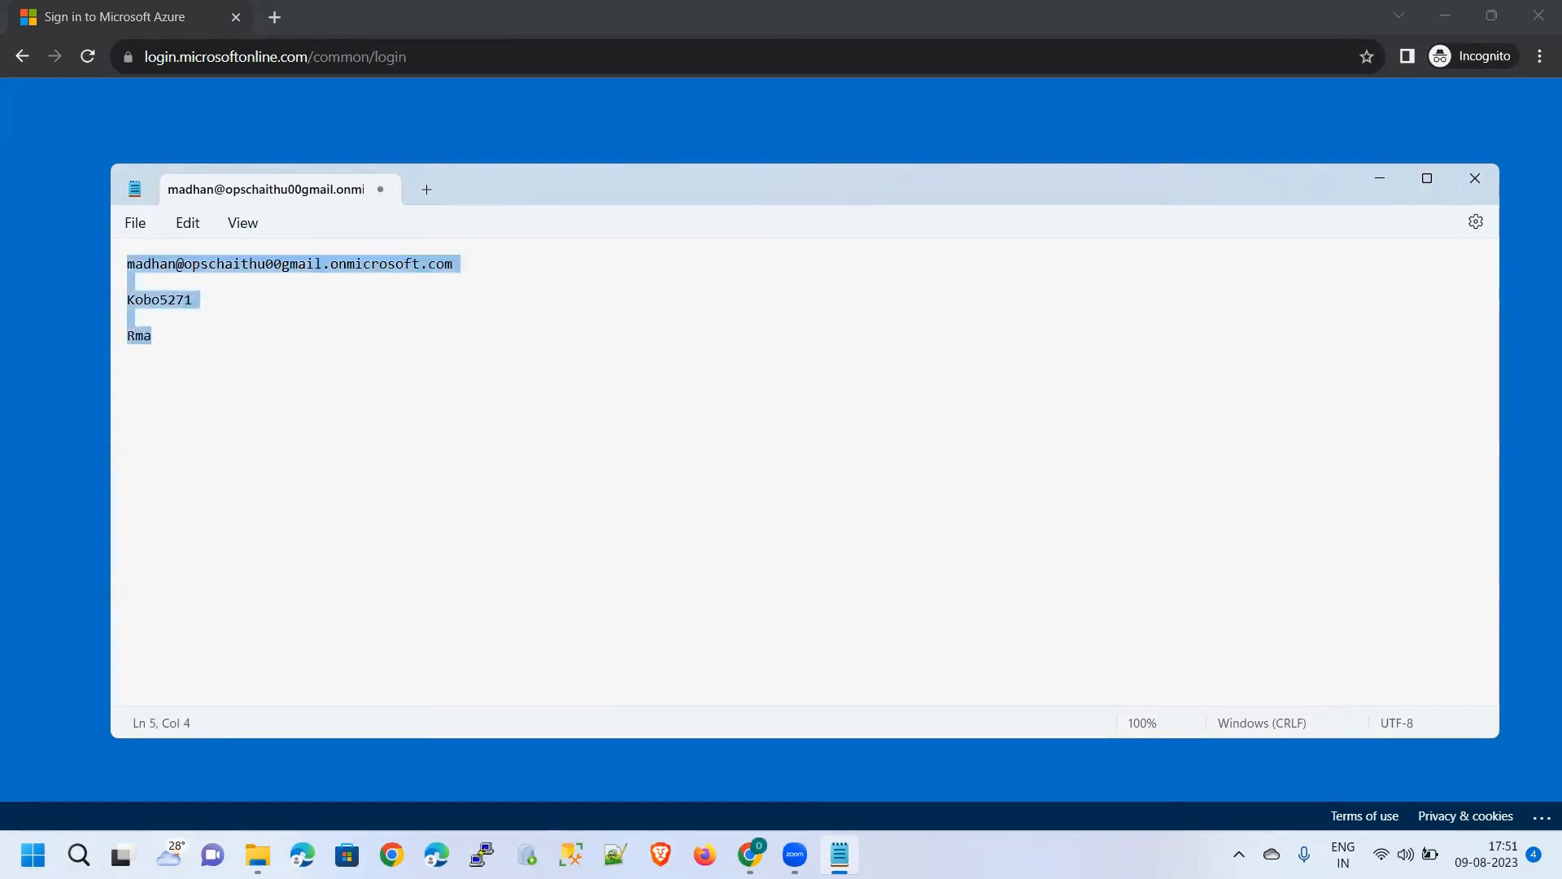
pyautogui.press('Right')
pyautogui.press('BackSpace')
pyautogui.press('BackSpace')
pyautogui.press('BackSpace')
pyautogui.write('Ema')
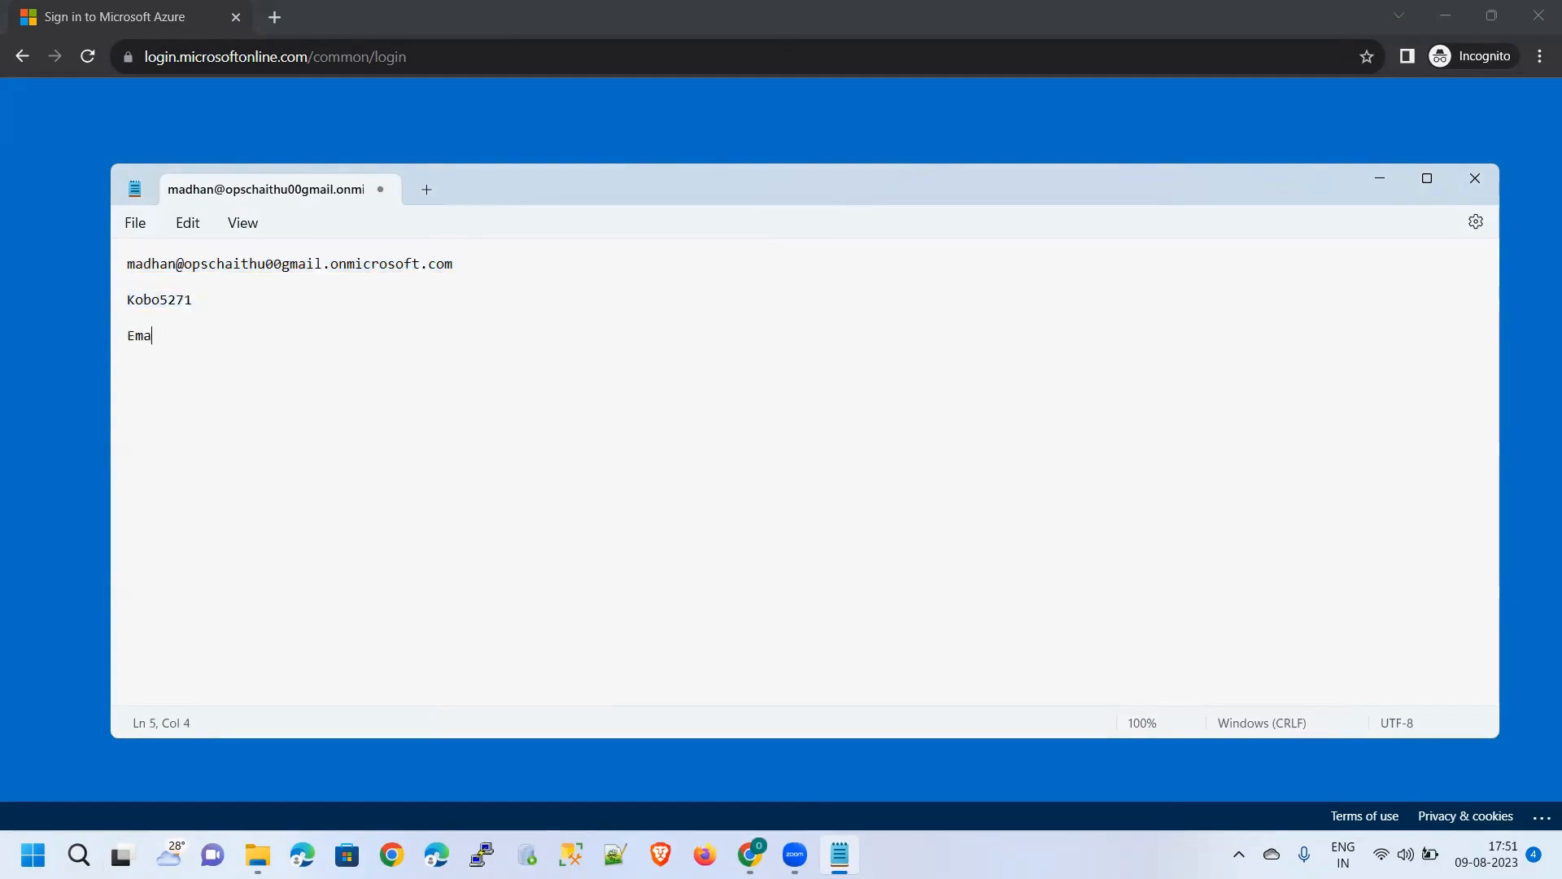
pyautogui.write('il-ID:')
pyautogui.hotkey('alt', 'Tab')
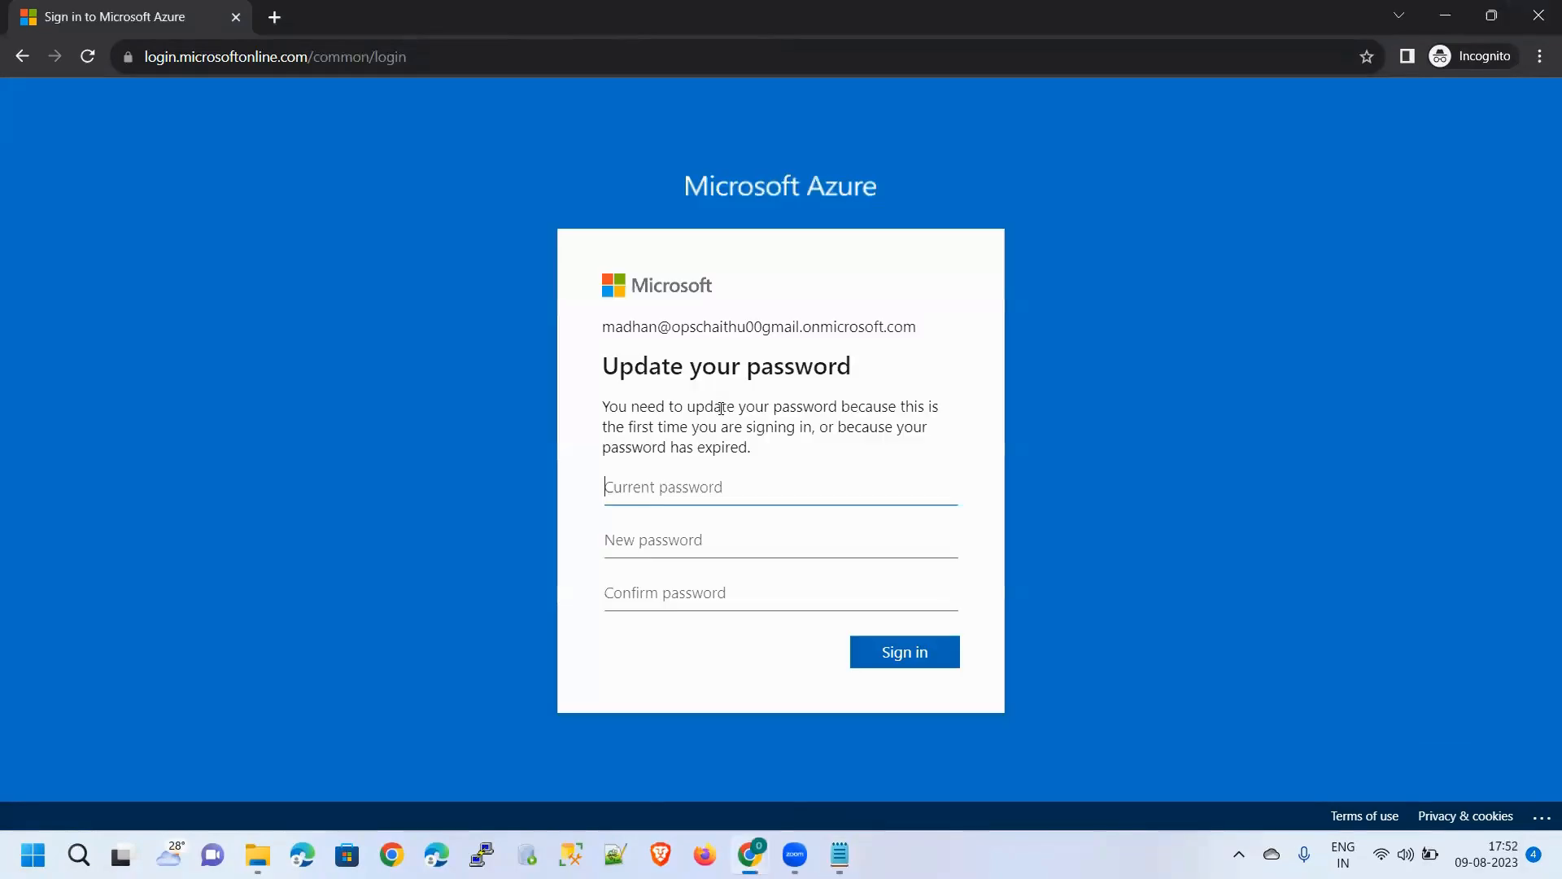
pyautogui.click(839, 854)
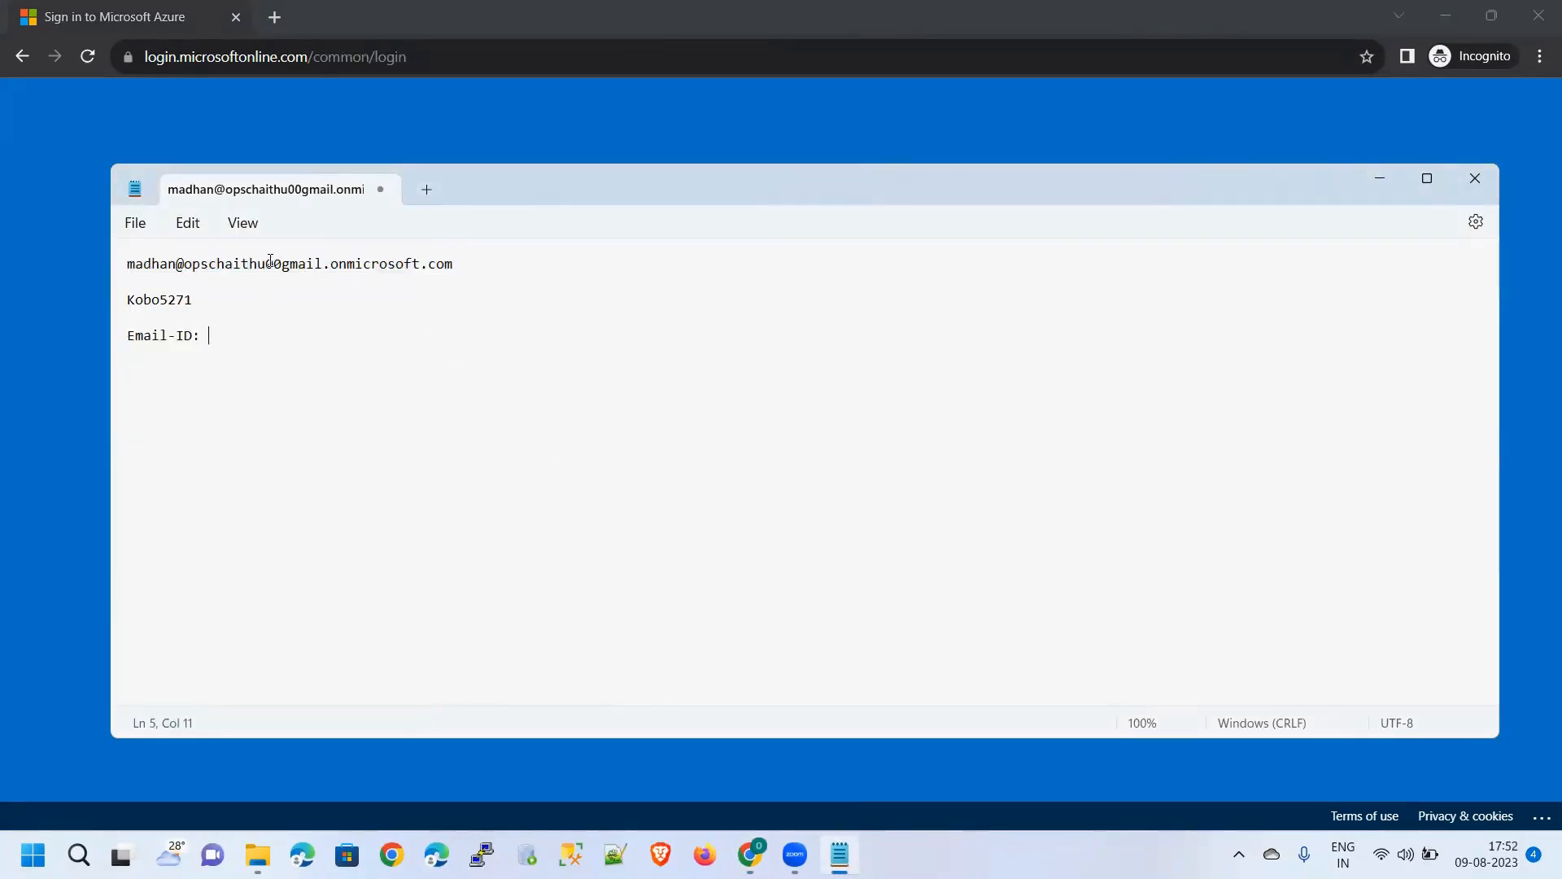
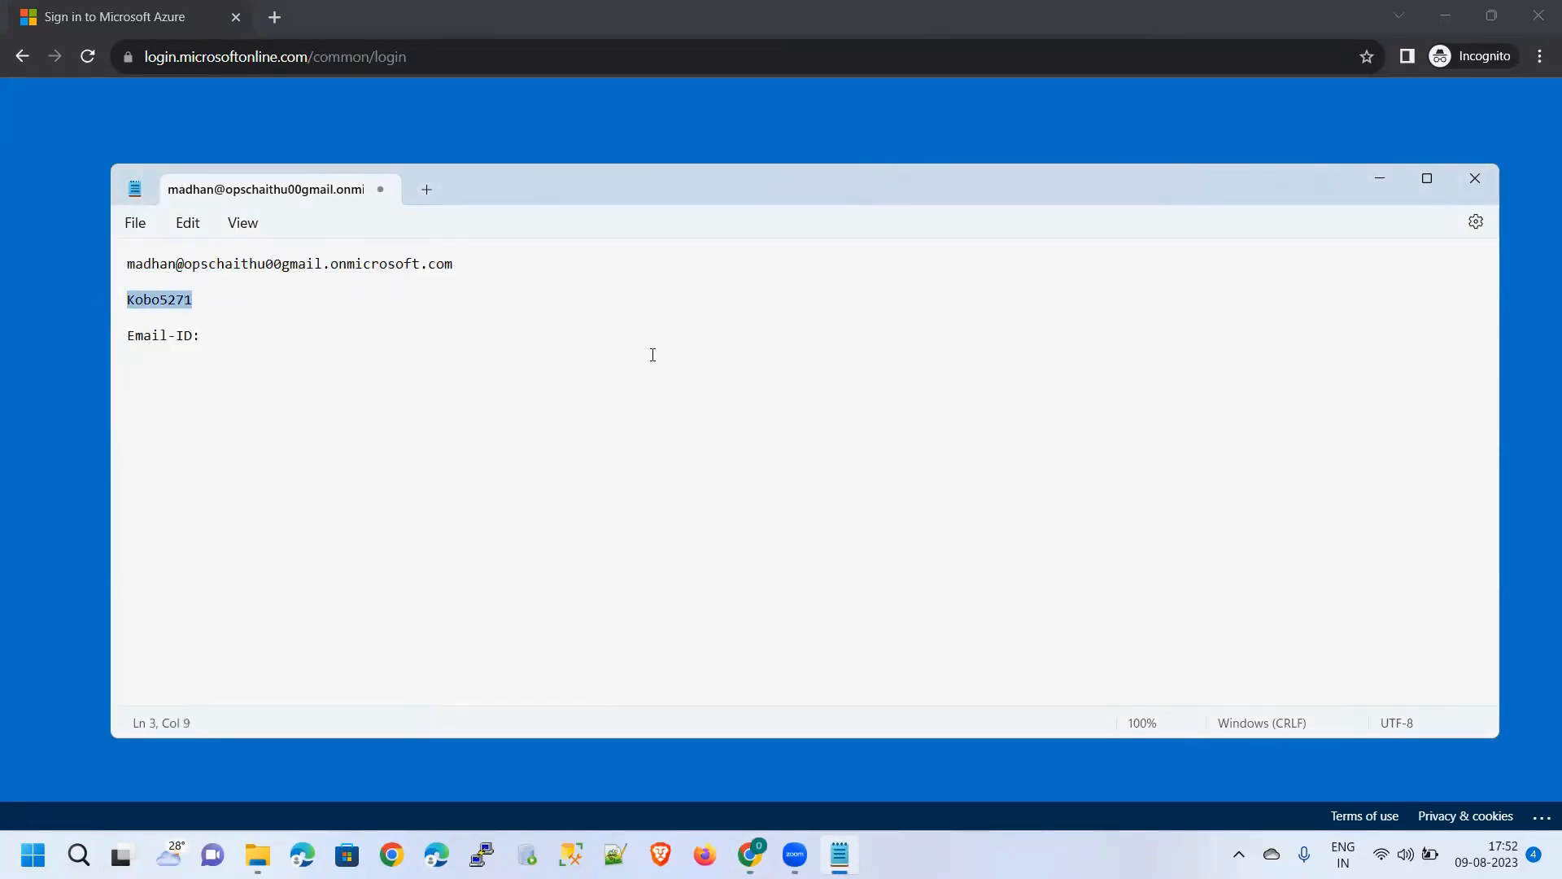
# Paste the temporary password as Current password, then enter the new password and retype it to confirm
pyautogui.hotkey('alt', 'Tab')
pyautogui.hotkey('ctrl', 'v')
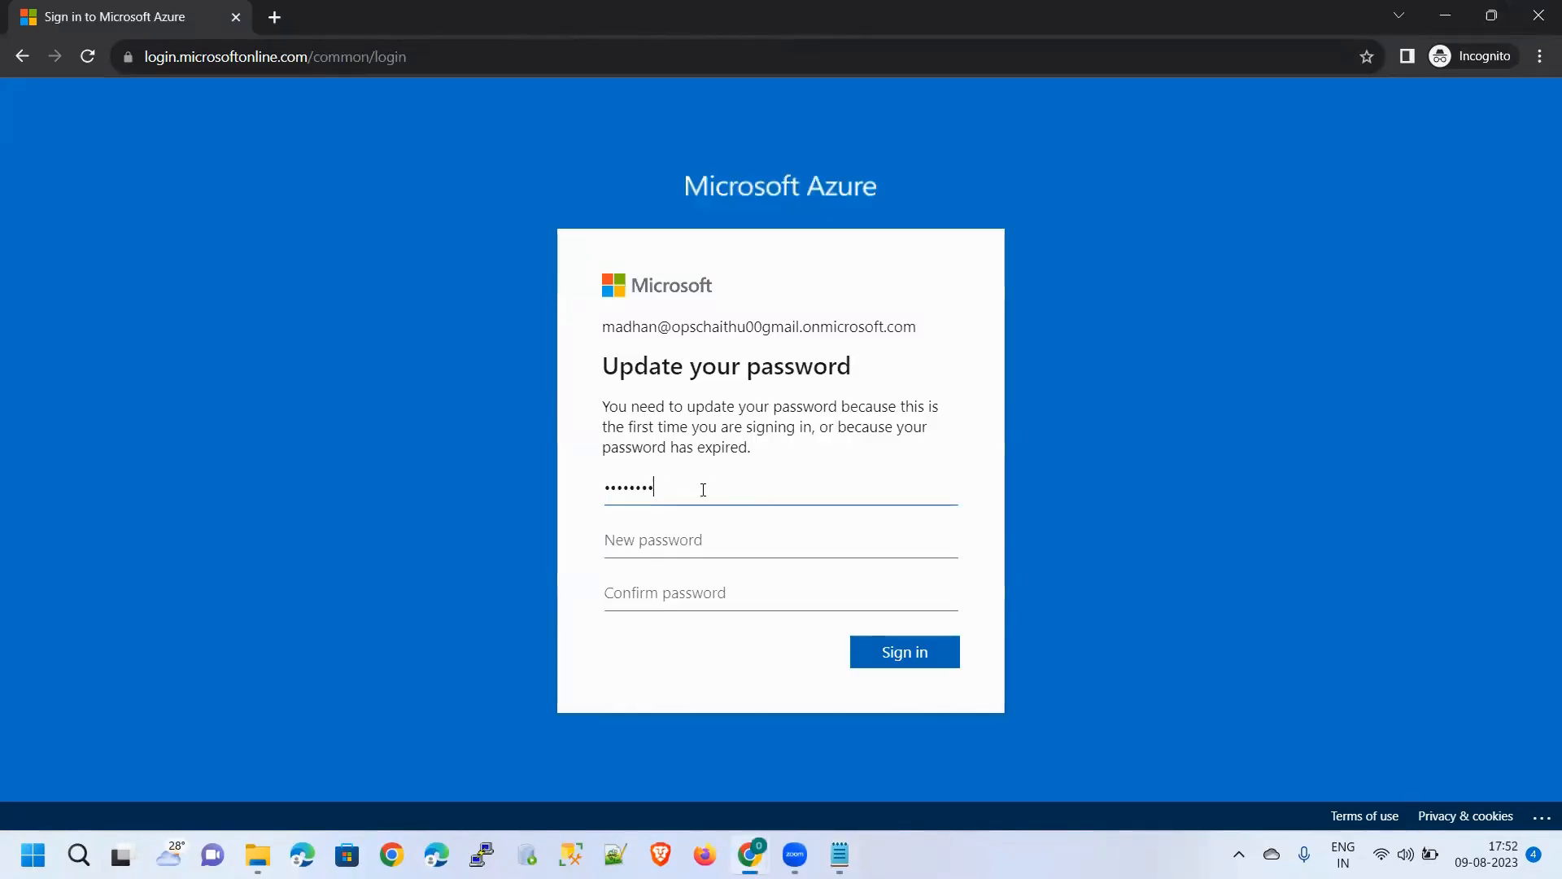
pyautogui.click(783, 540)
pyautogui.write('P')
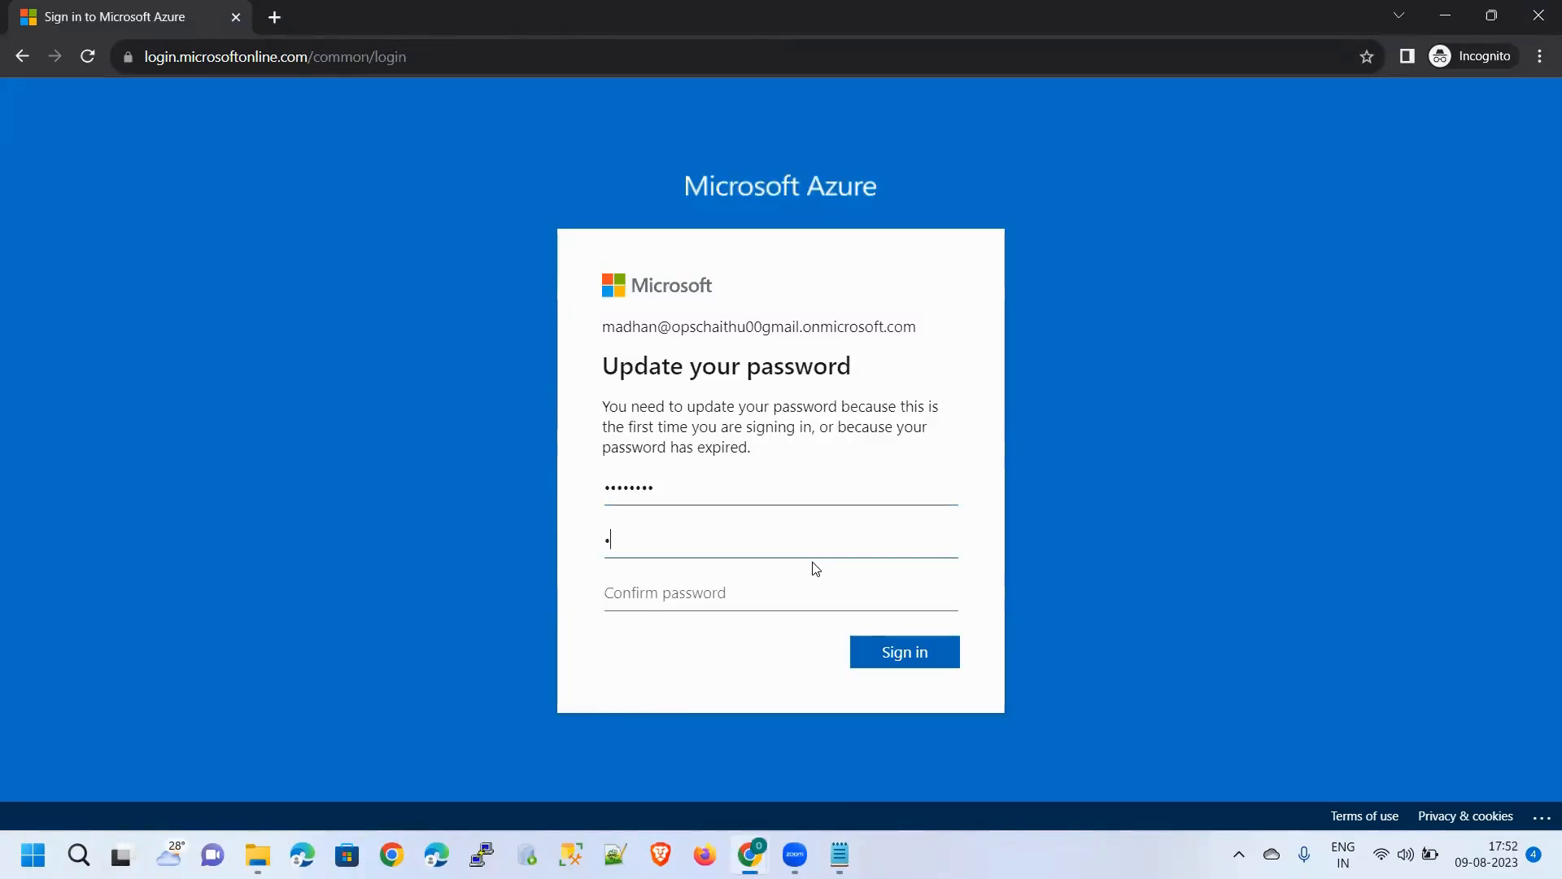
pyautogui.write('•••••••••••')
pyautogui.press('Tab')
pyautogui.write('•••')
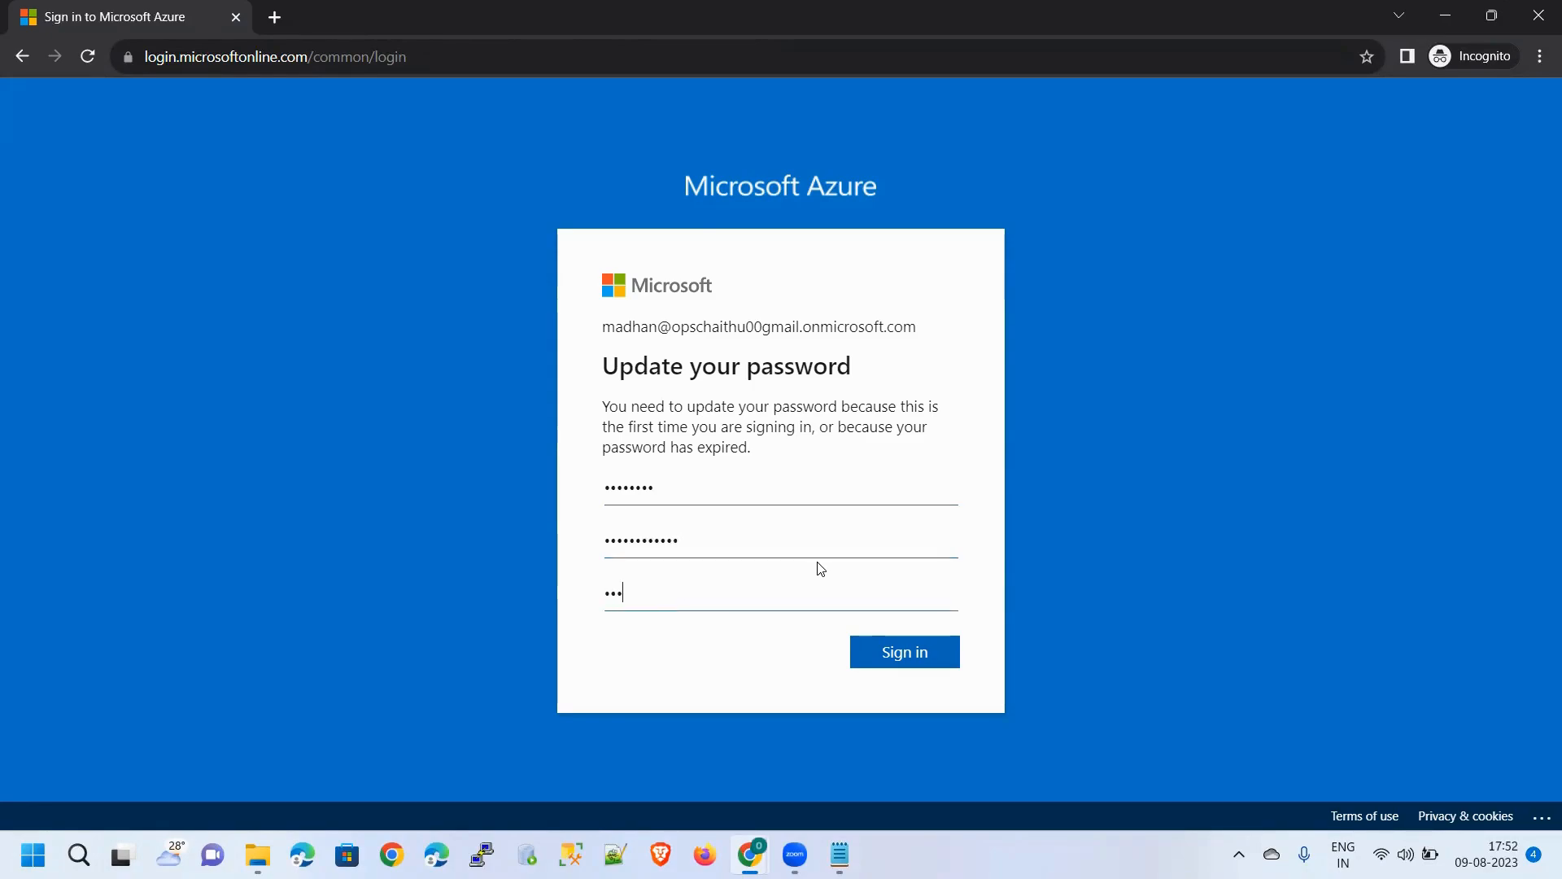
pyautogui.write('••')
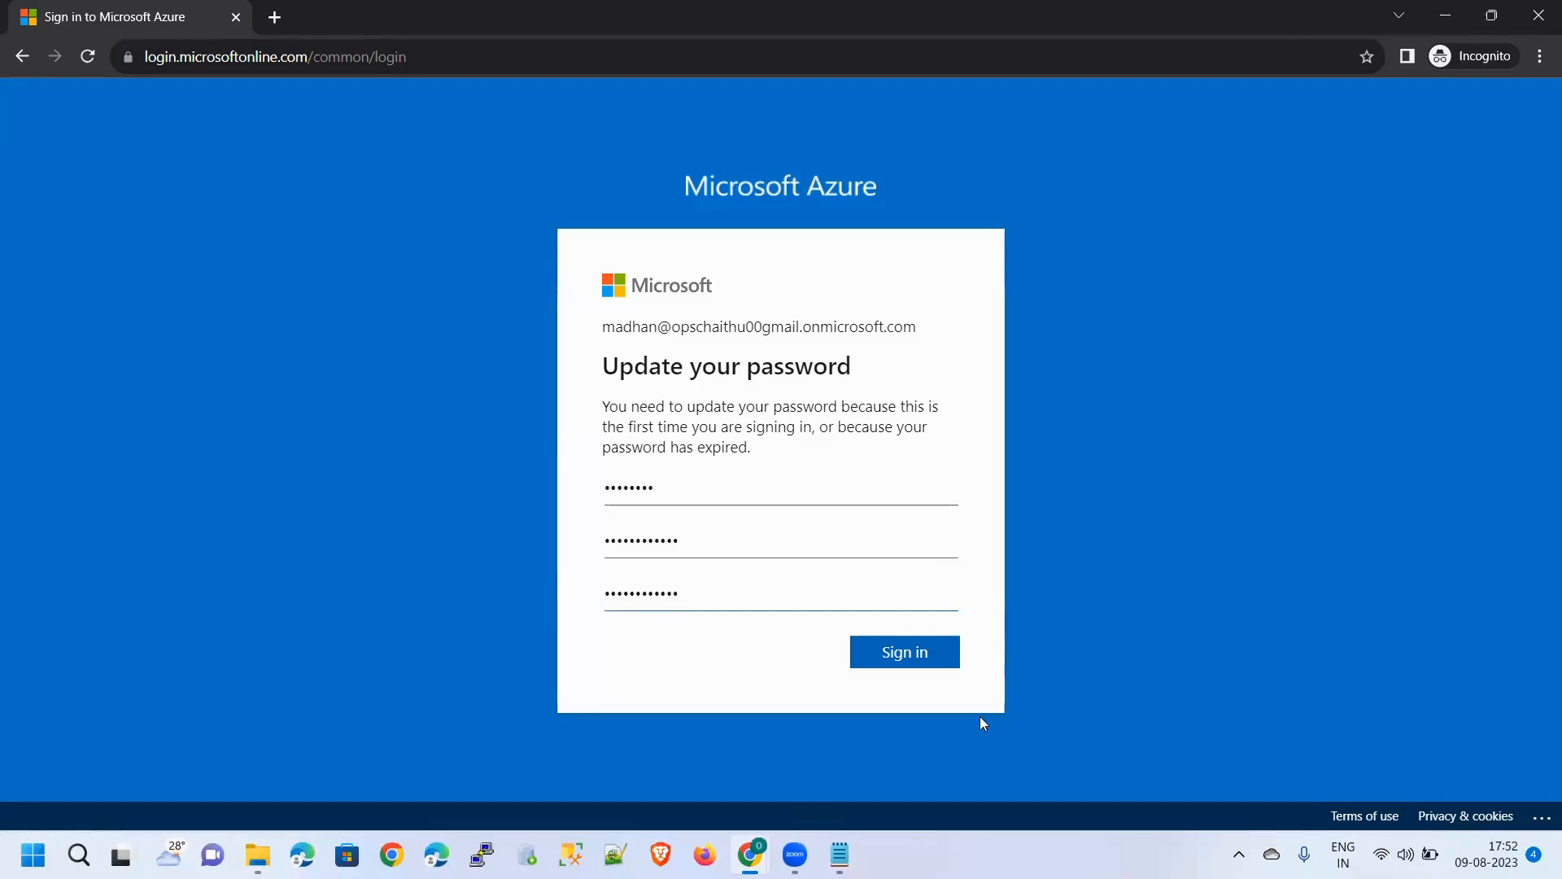
# In Notepad, add a 'Passwd:' line noting the rules: one capital, small letters, any characters
pyautogui.click(839, 854)
pyautogui.click(627, 453)
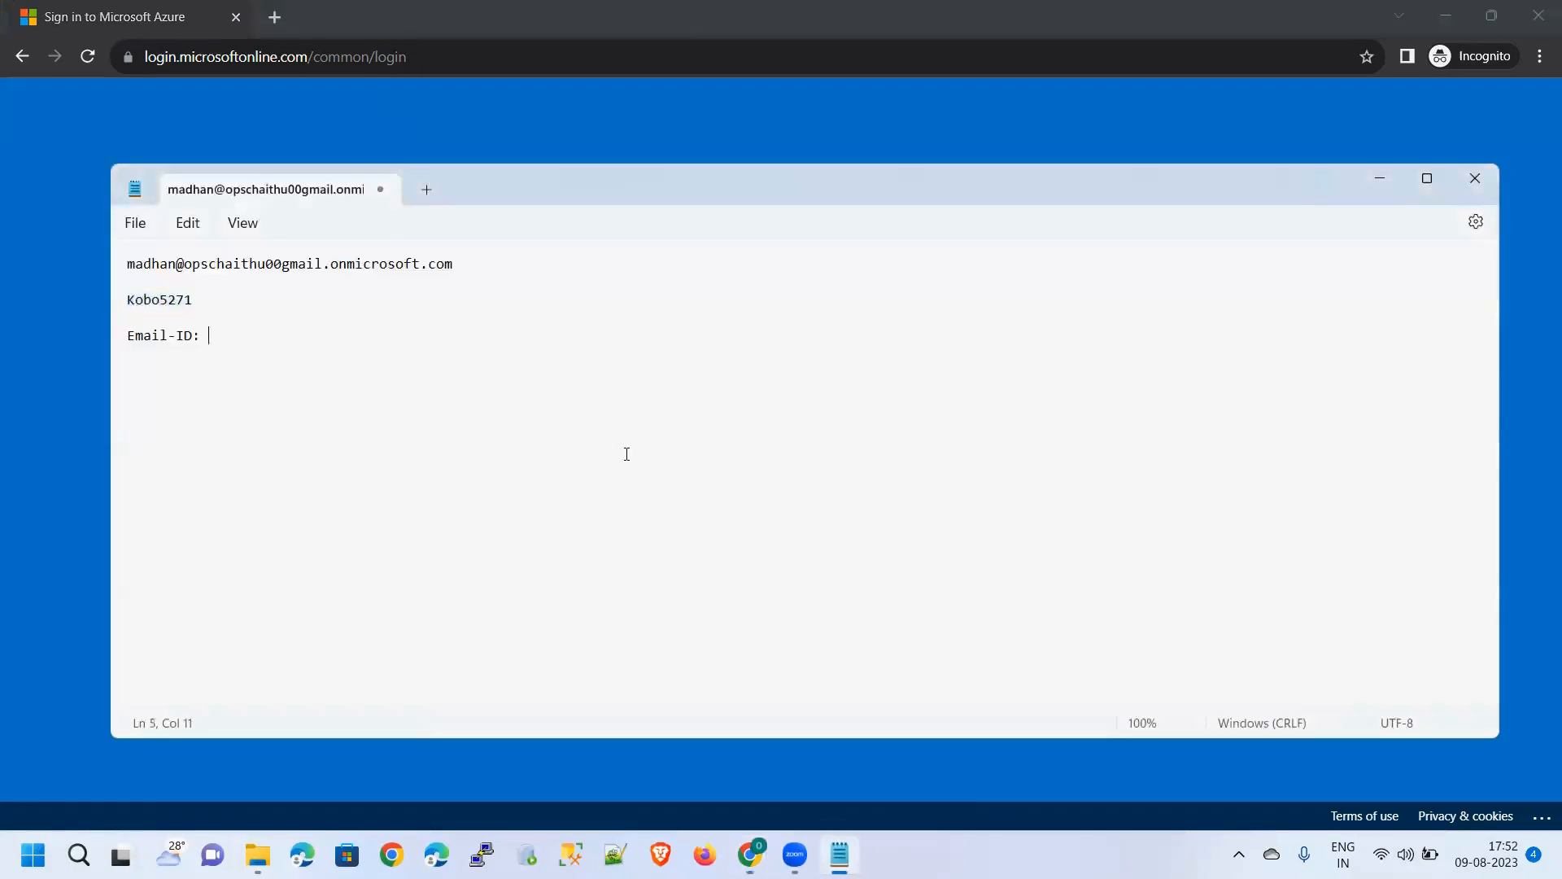
# After 'Passwd:', list the rules: One Capital, small letters, any characters, alphbes
pyautogui.write('Pass')
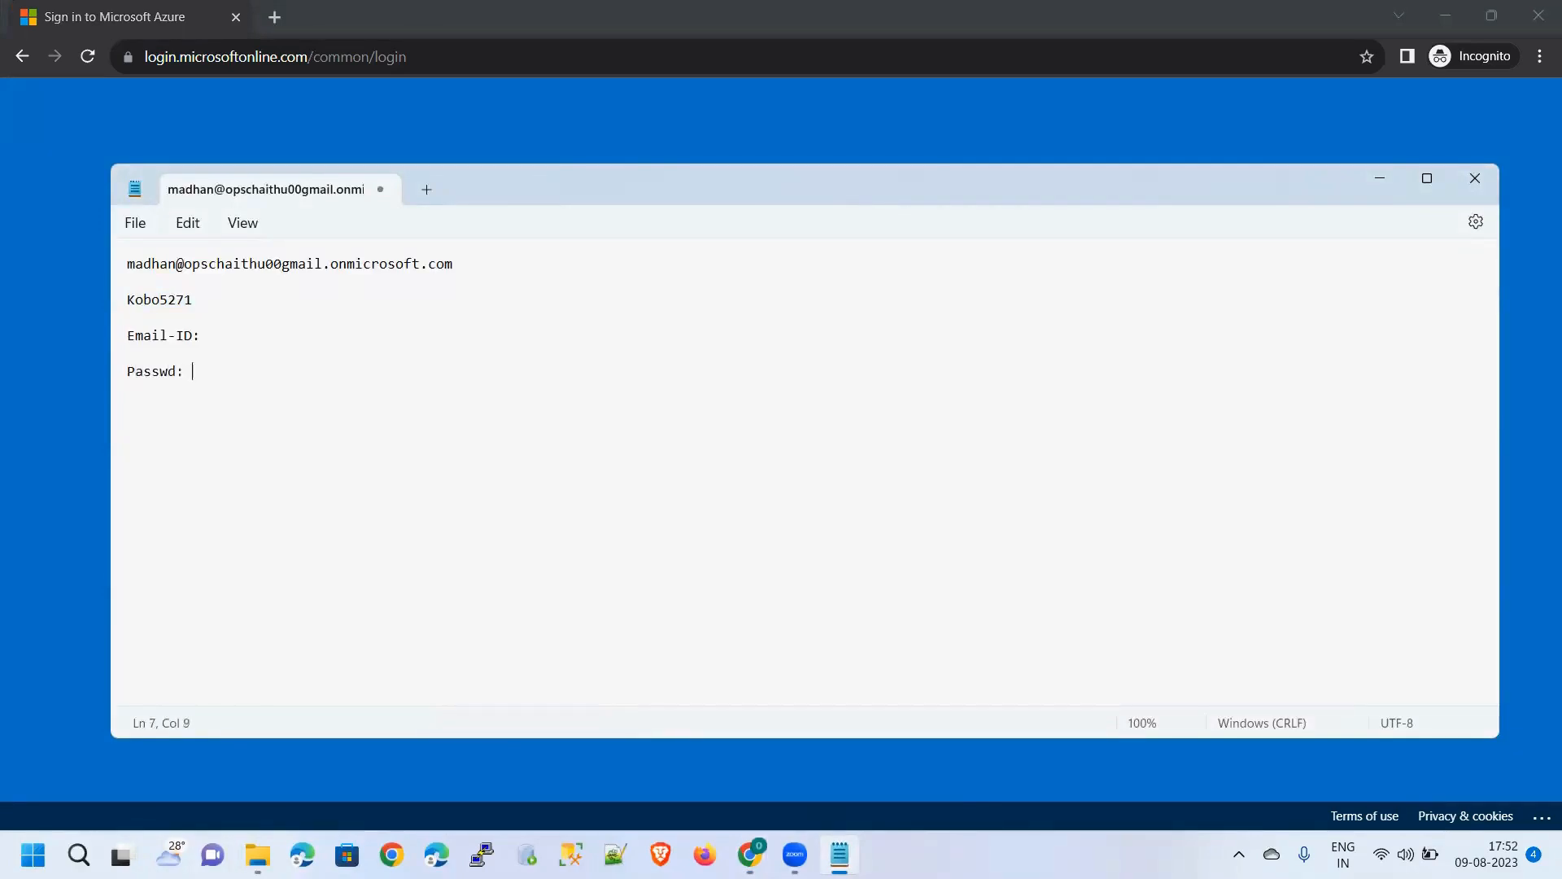
# After 'Passwd:', list the rules: One Capital, small letters, any characters, alphbes
pyautogui.write('sswd: One Capital, small letters,')
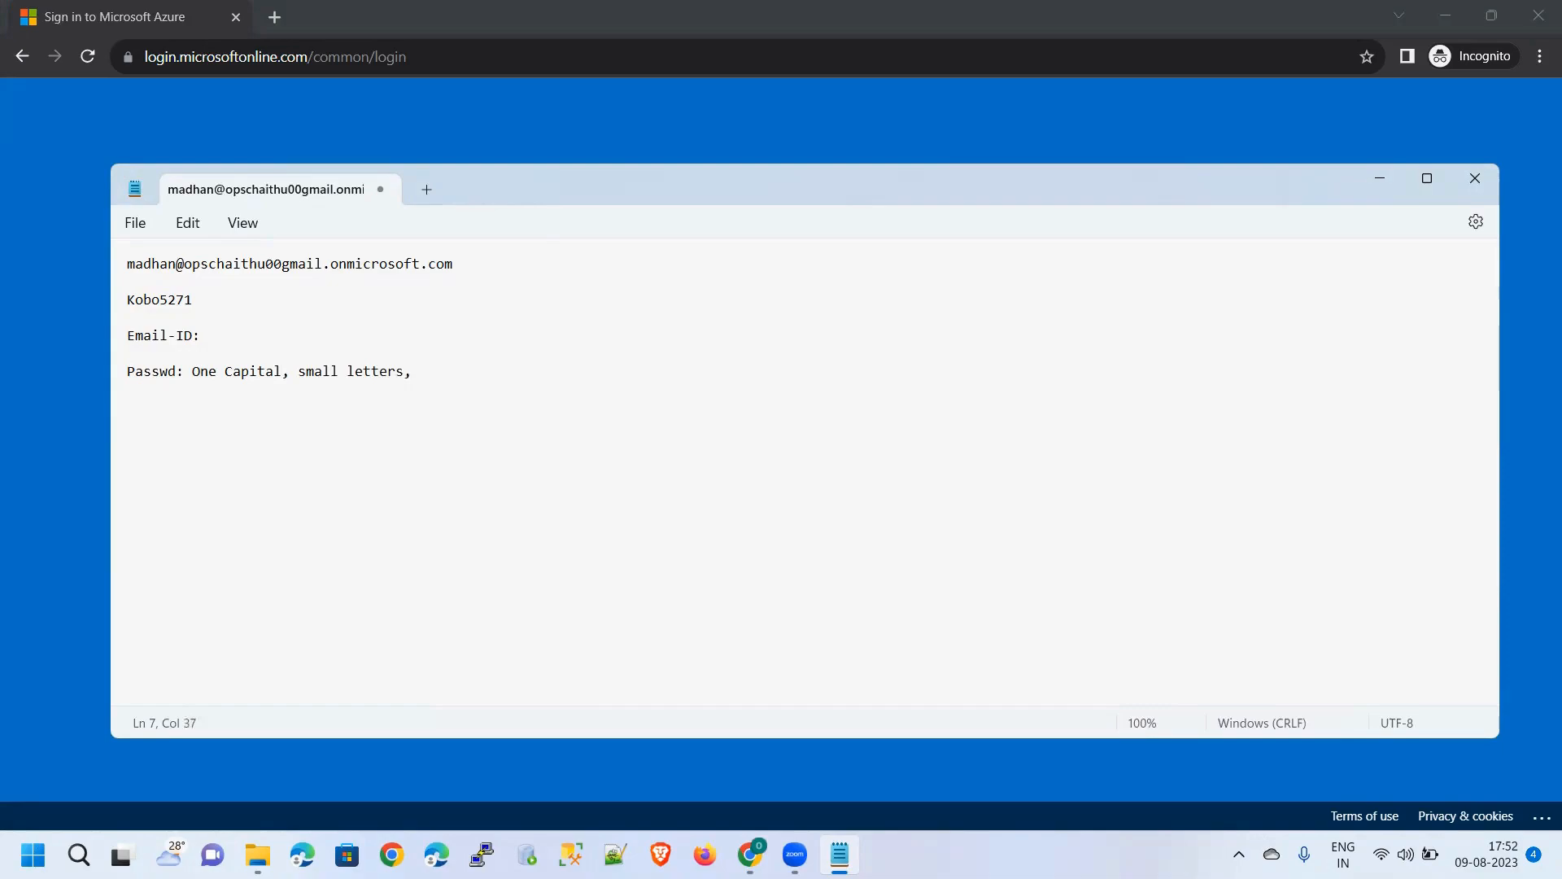
pyautogui.write(' any characters, alphbes')
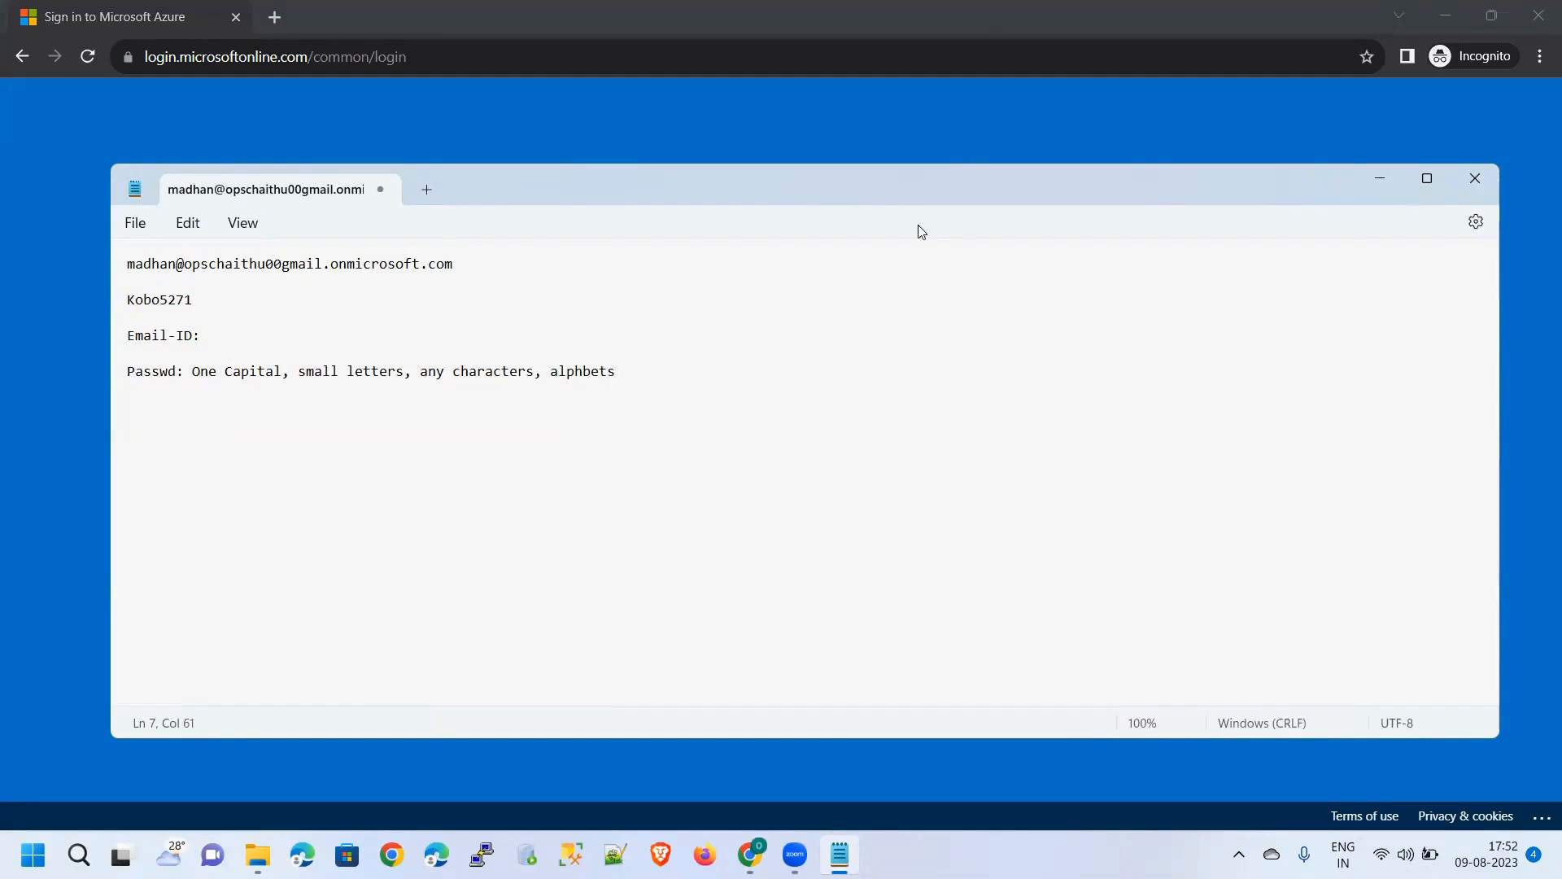
# Submit the password form, then replace the rejected new password and the confirmation entry
pyautogui.click(846, 128)
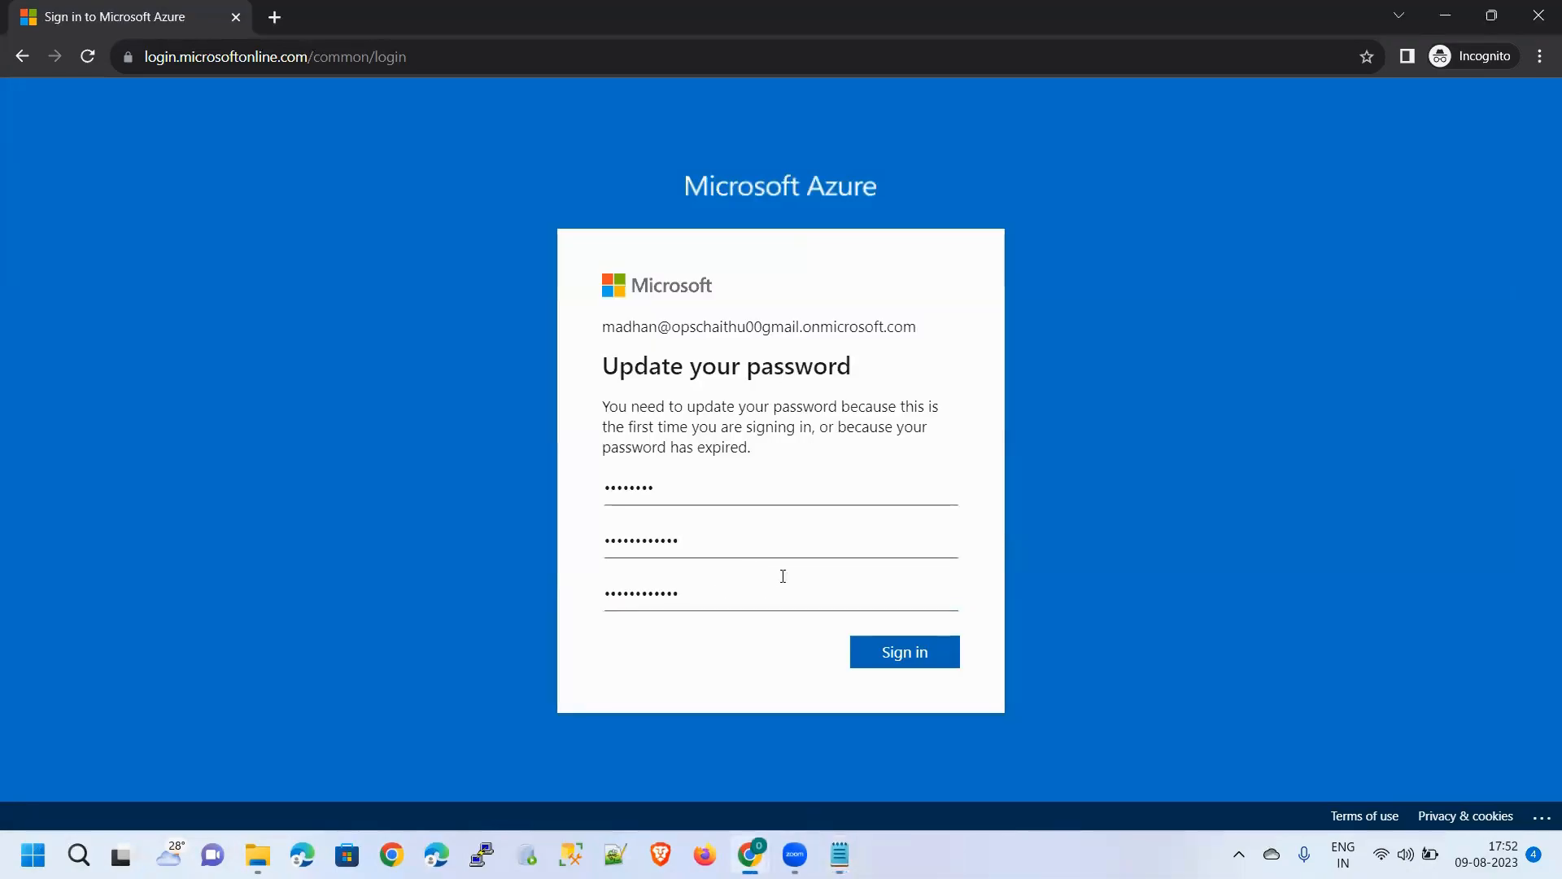
pyautogui.click(893, 654)
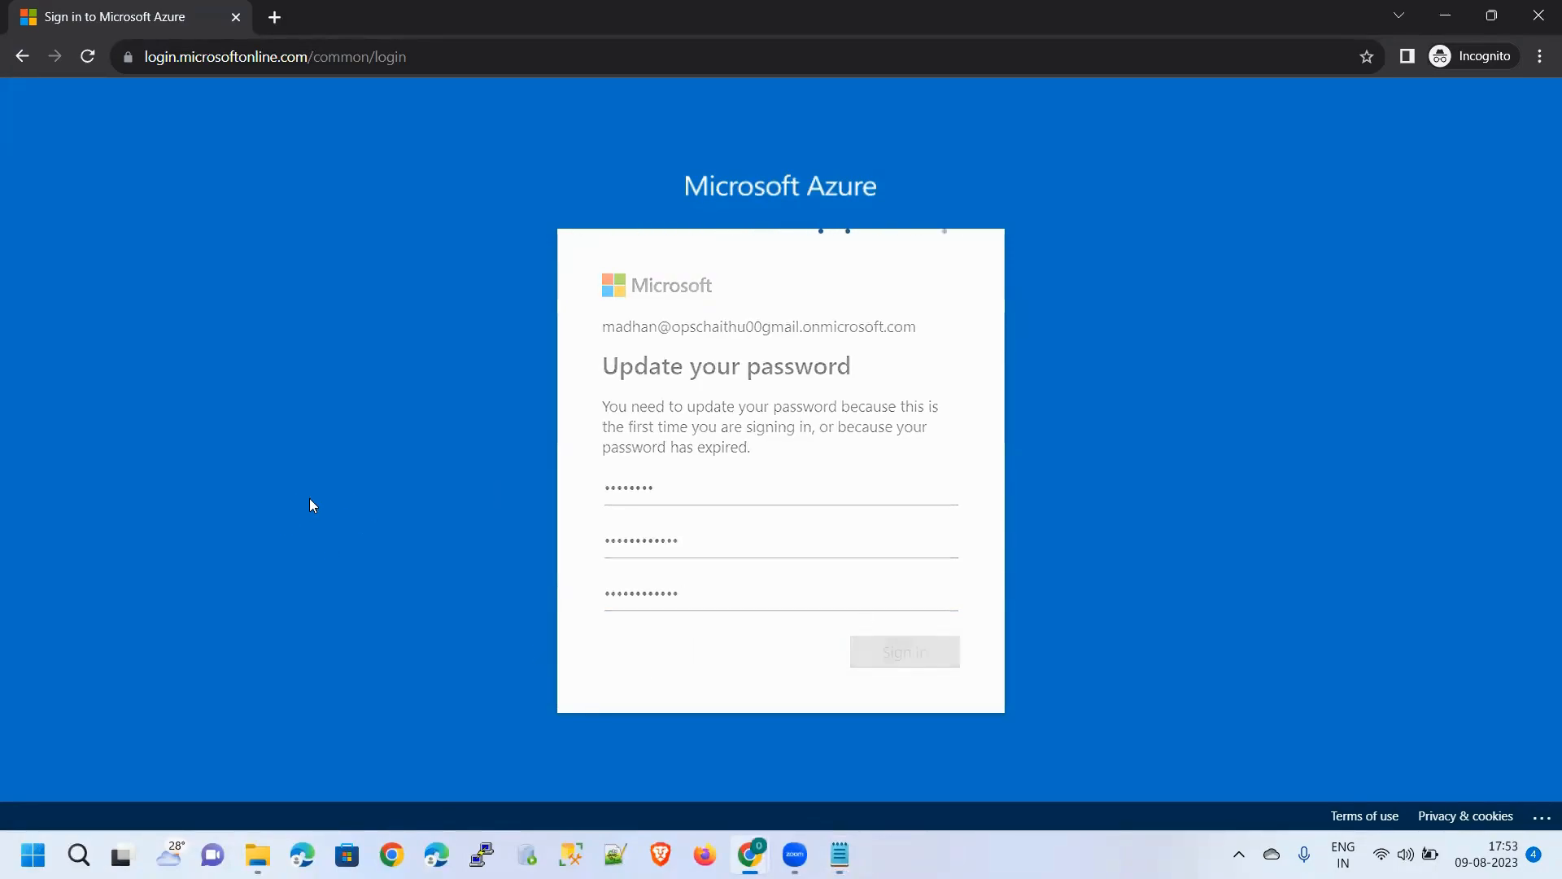
pyautogui.click(729, 571)
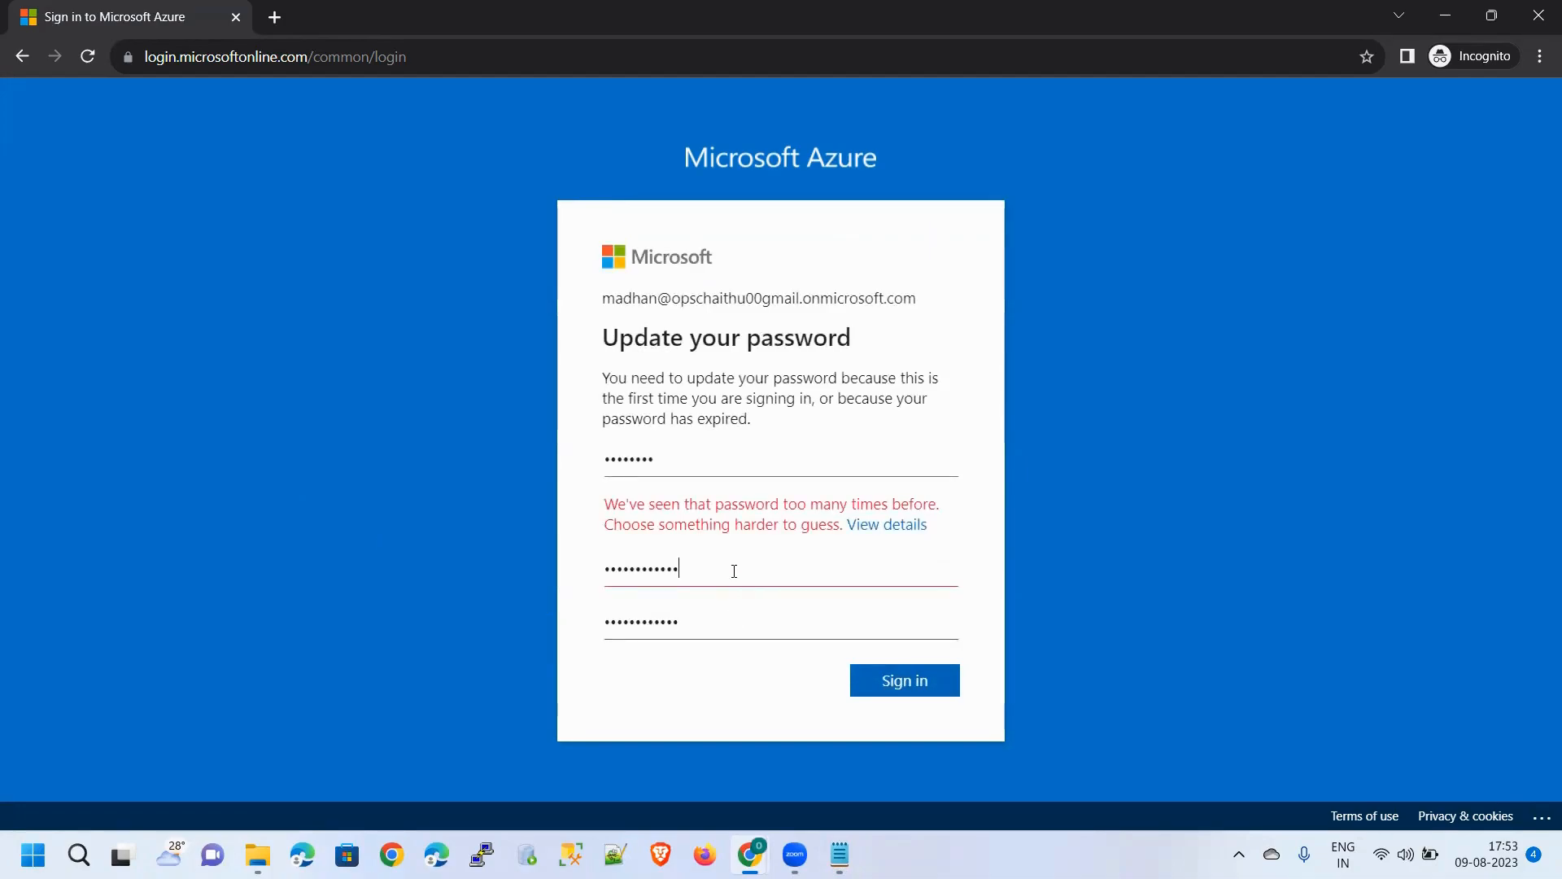
pyautogui.doubleClick(734, 571)
pyautogui.press('BackSpace')
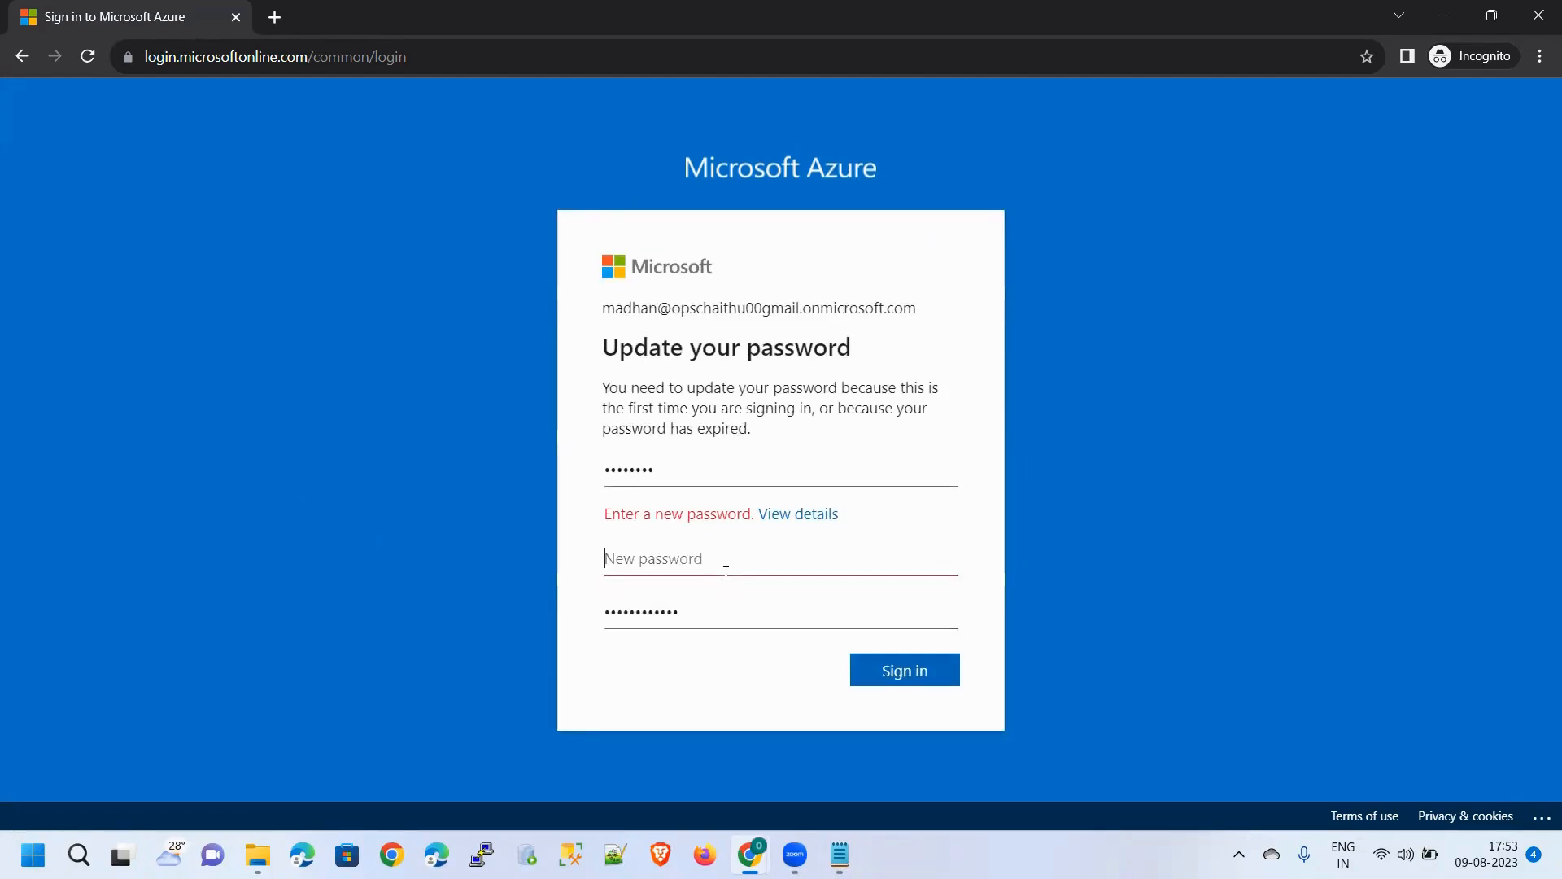
pyautogui.write('••••••••••')
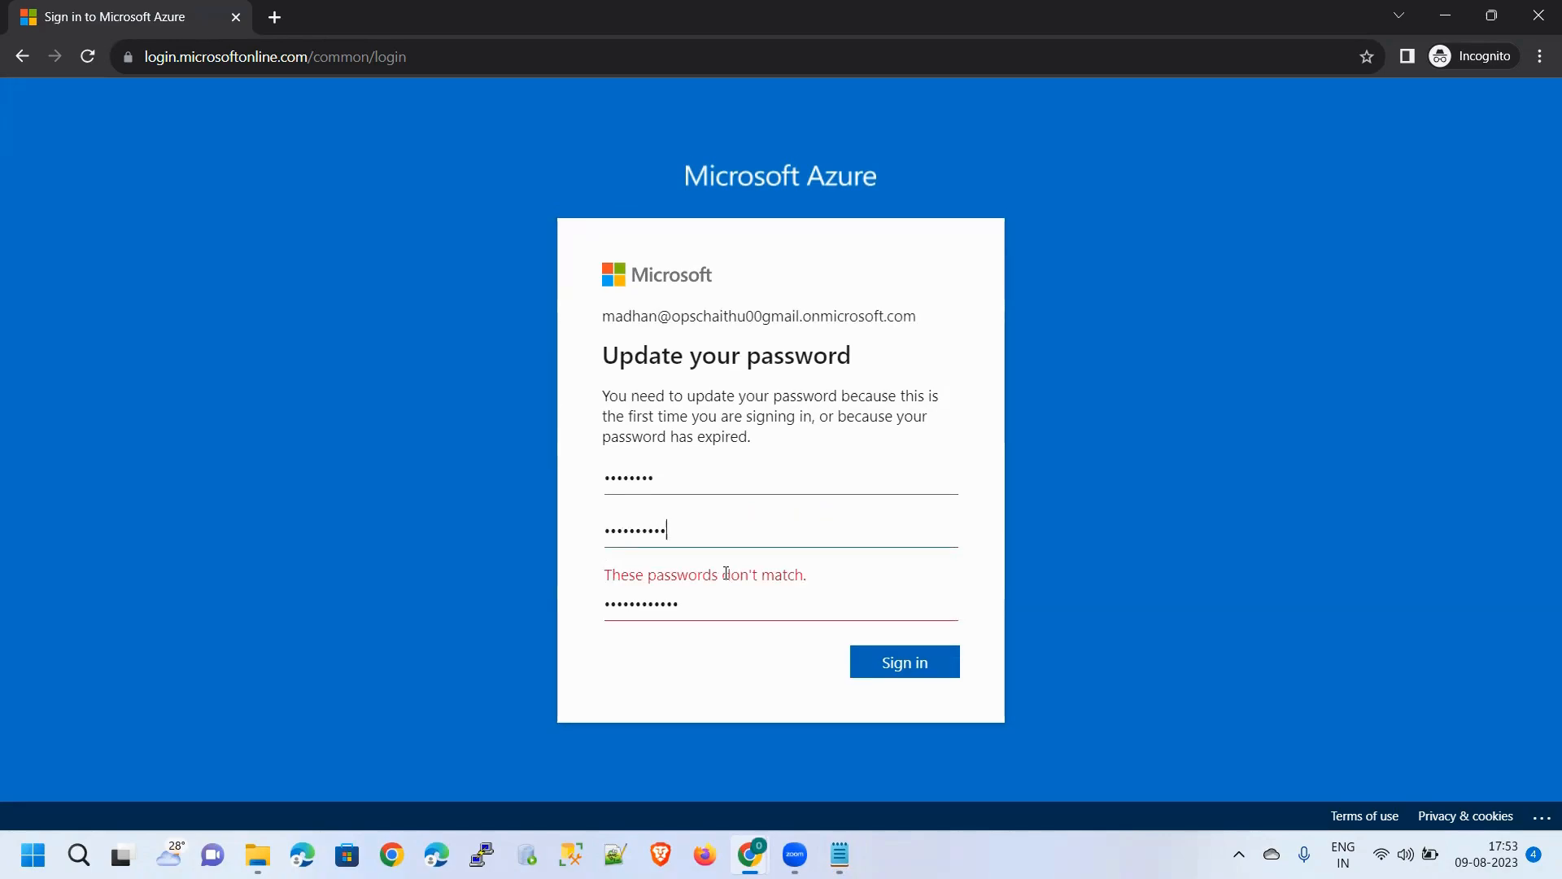
pyautogui.press('Tab')
pyautogui.hotkey('ctrl', 'a')
pyautogui.press('BackSpace')
pyautogui.write('••••••')
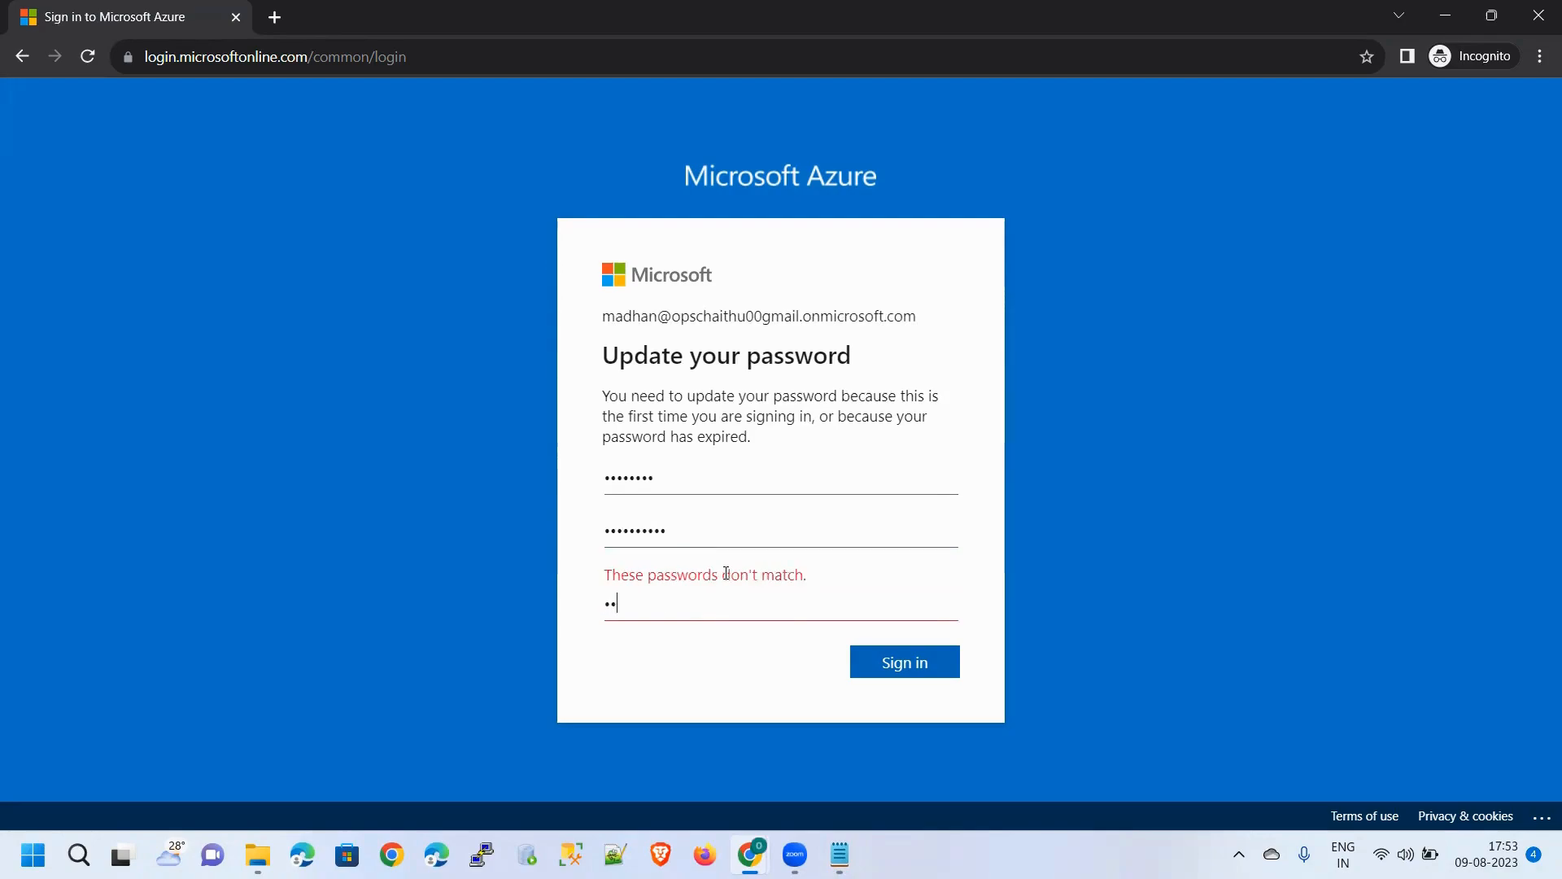
# Clear and retype both the new password and its confirmation
pyautogui.hotkey('ctrl', 'a')
pyautogui.press('BackSpace')
pyautogui.click(696, 537)
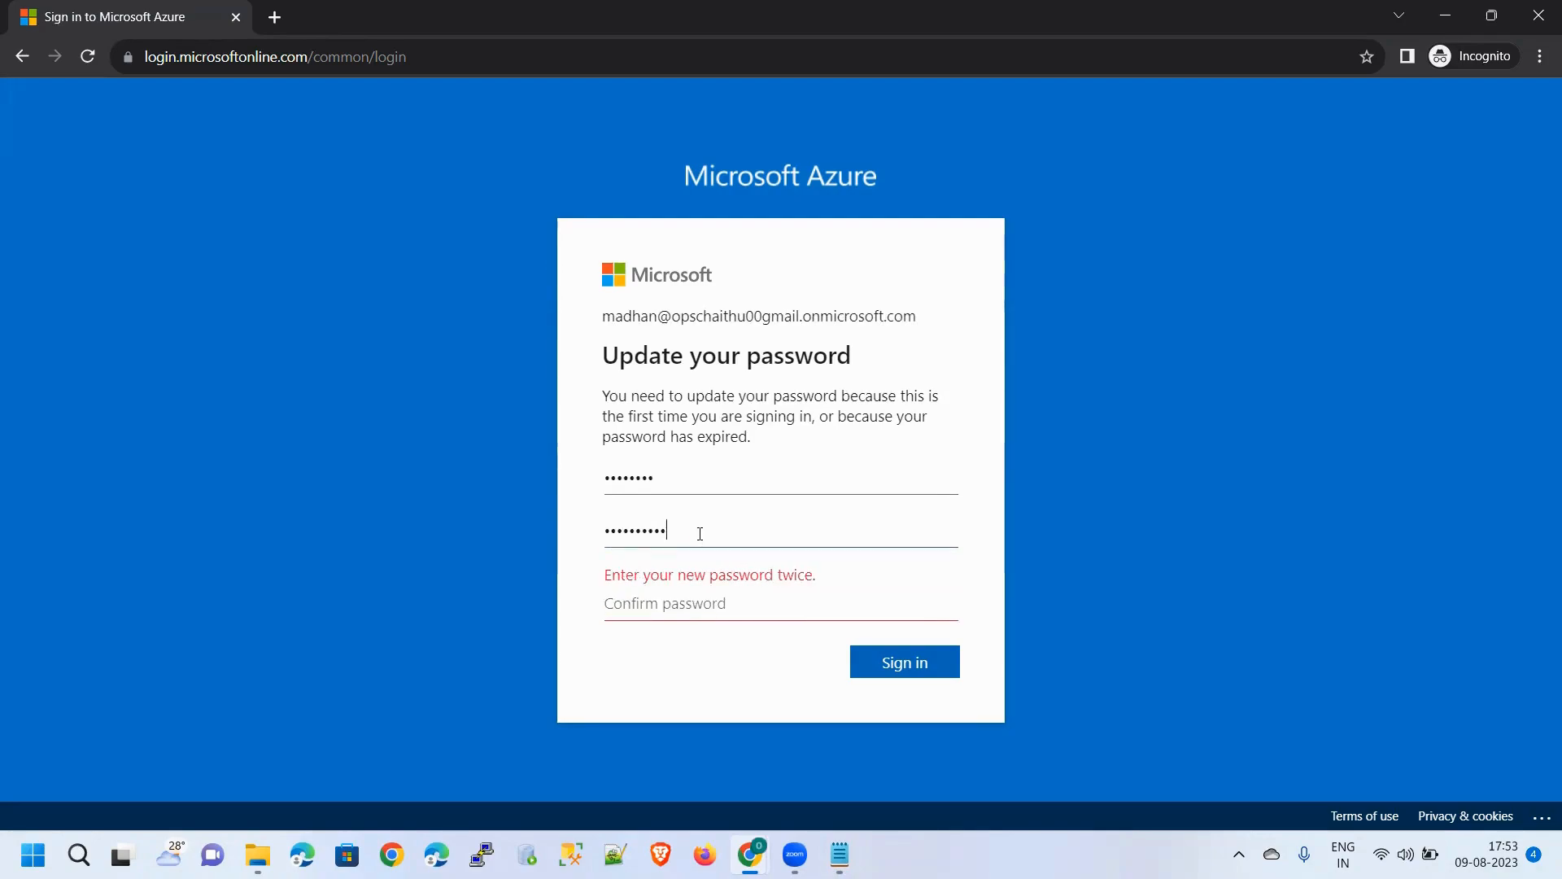
pyautogui.hotkey('ctrl', 'a')
pyautogui.press('BackSpace')
pyautogui.write('••••••••••')
pyautogui.press('Tab')
pyautogui.write('•••••••')
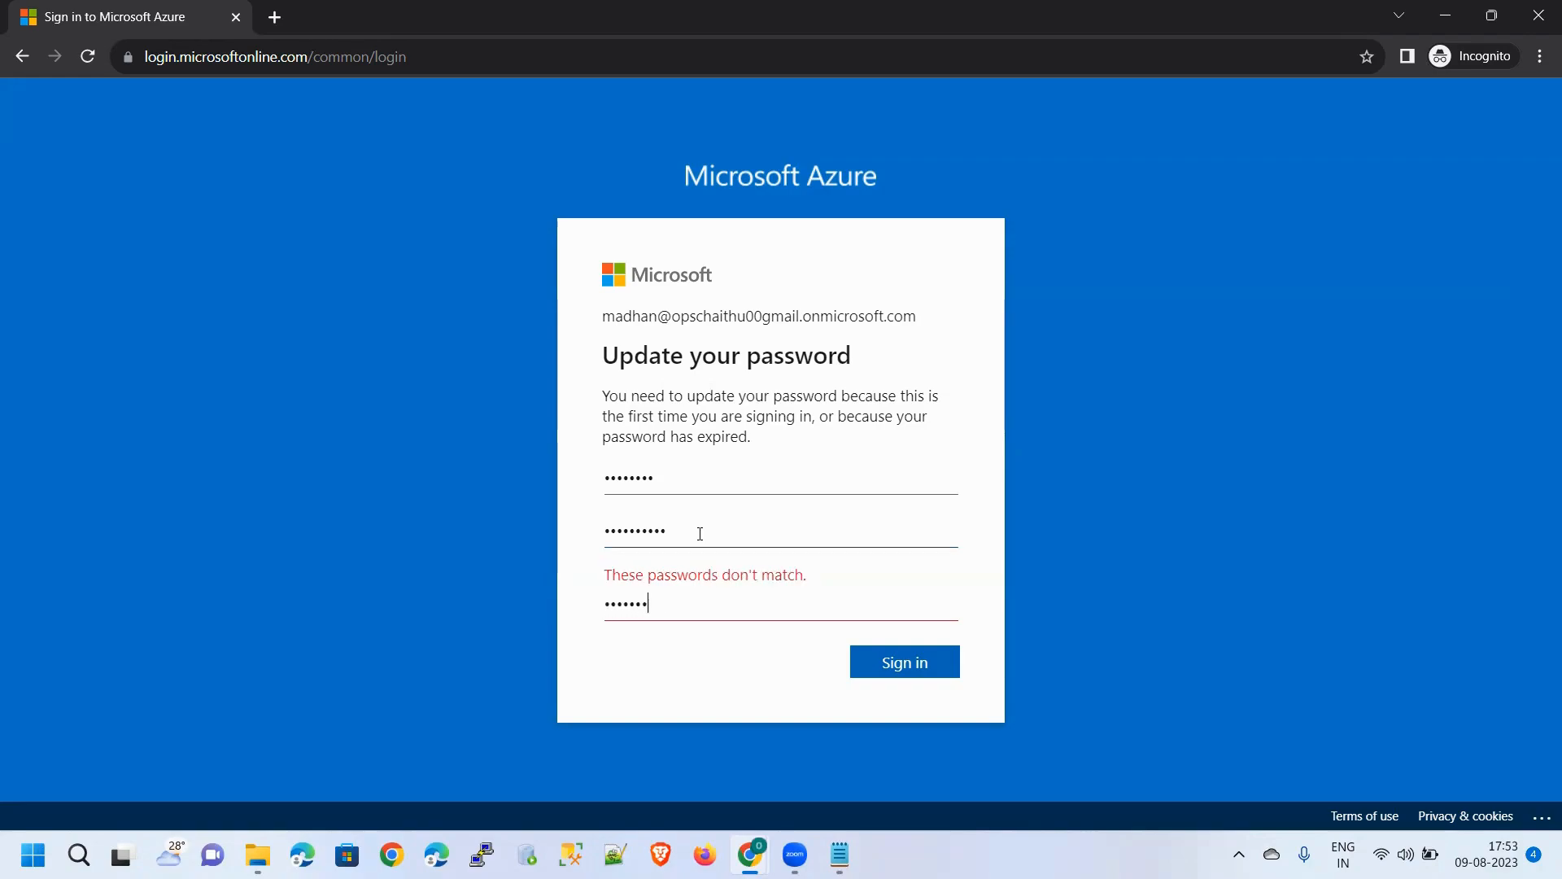
pyautogui.write('•••')
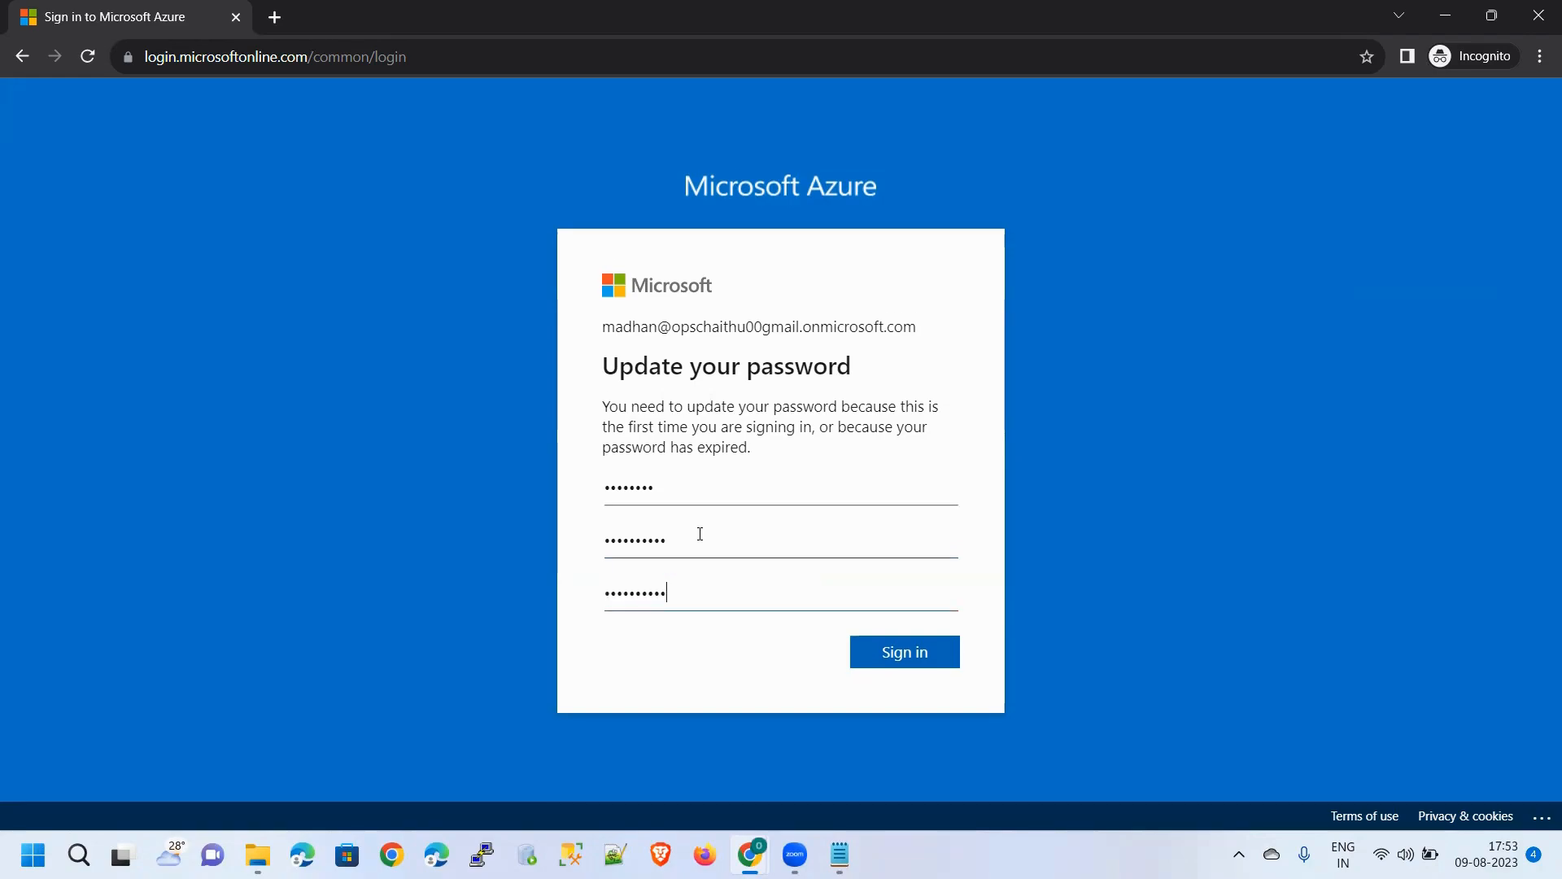
# Resubmit, then enter a replacement new password and retype the confirmation to match
pyautogui.click(876, 651)
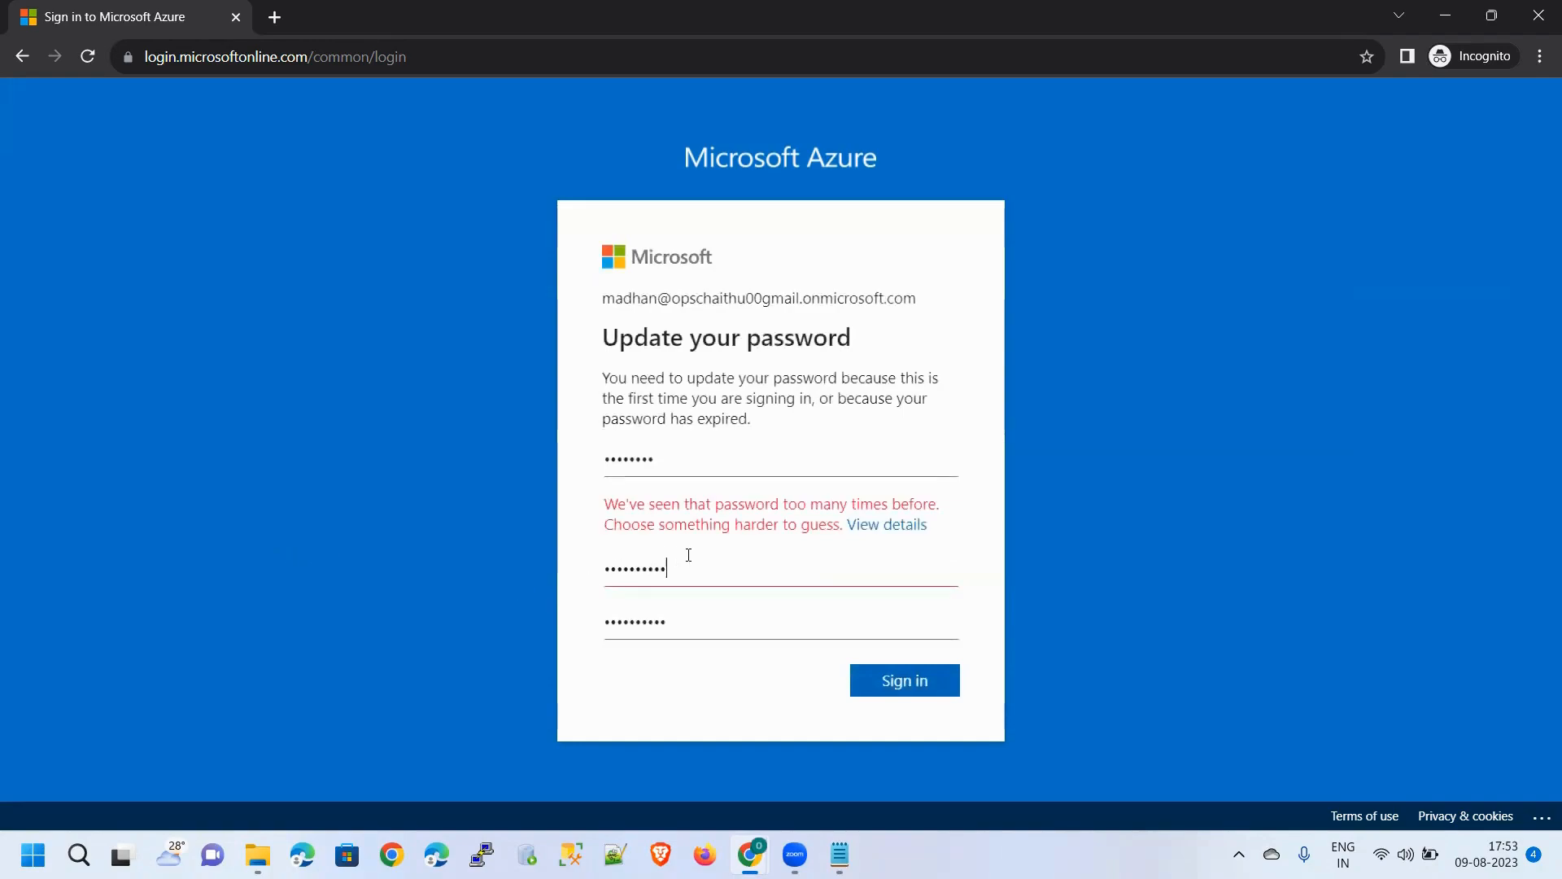
pyautogui.hotkey('ctrl', 'a')
pyautogui.press('BackSpace')
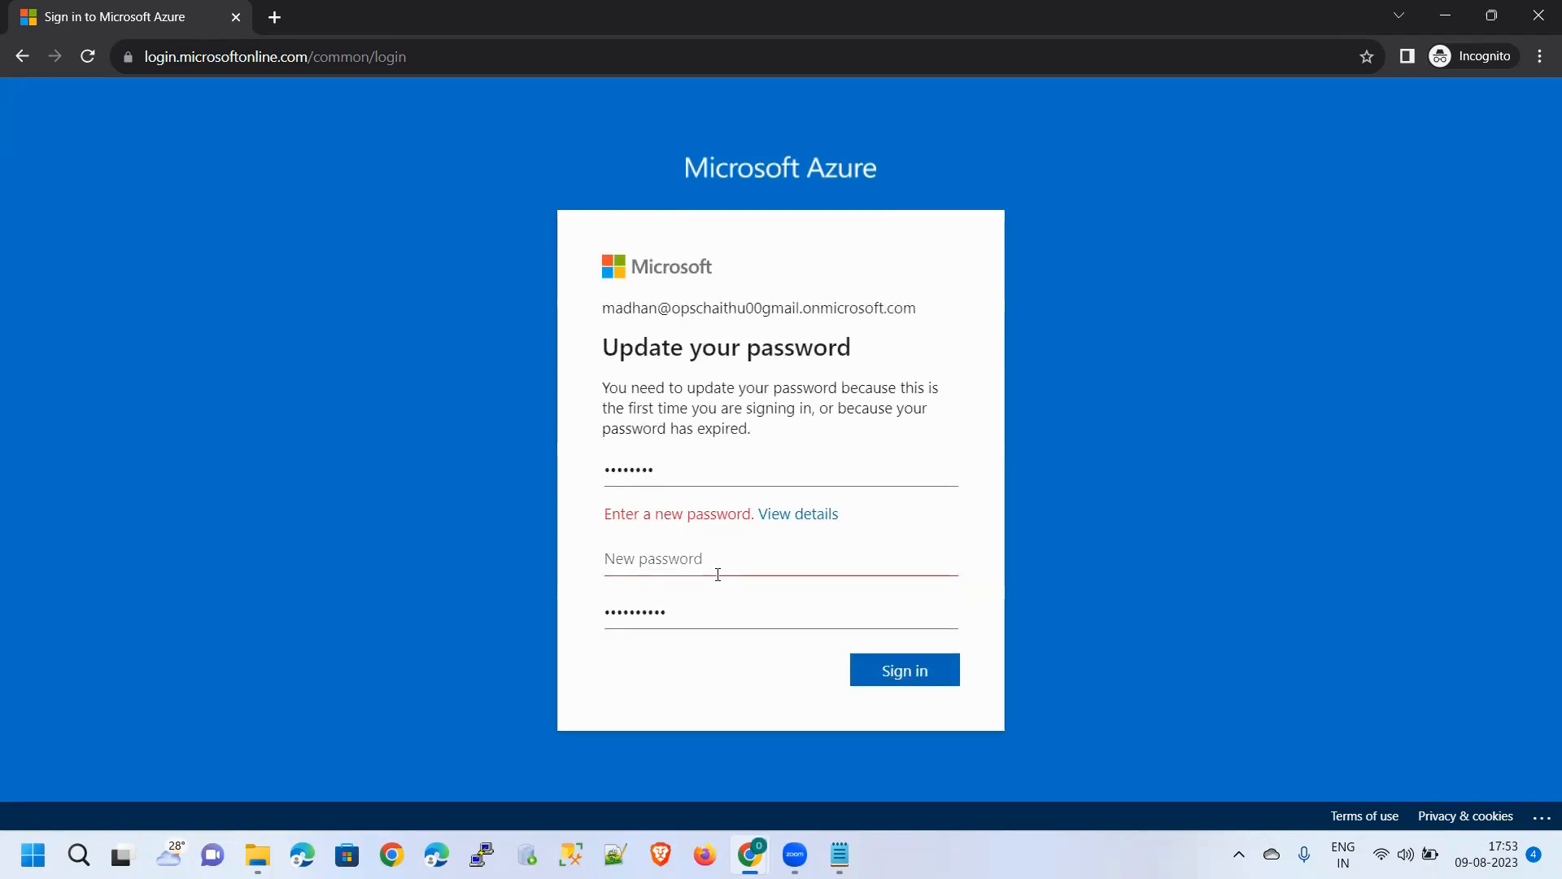
pyautogui.write('•••••••')
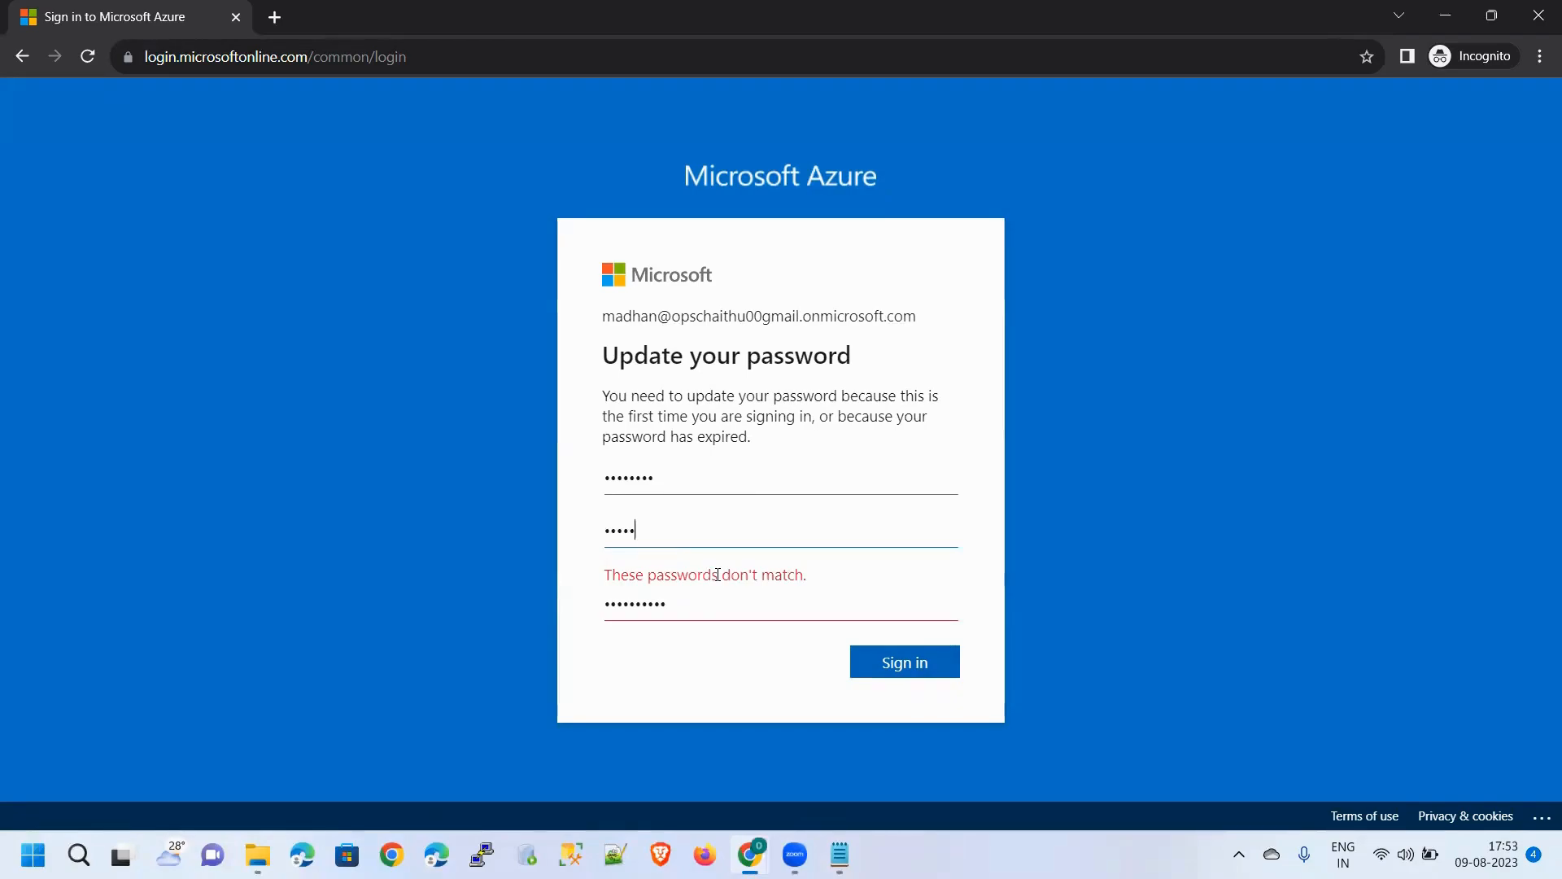
pyautogui.write('•••••')
pyautogui.press('Tab')
pyautogui.press('BackSpace')
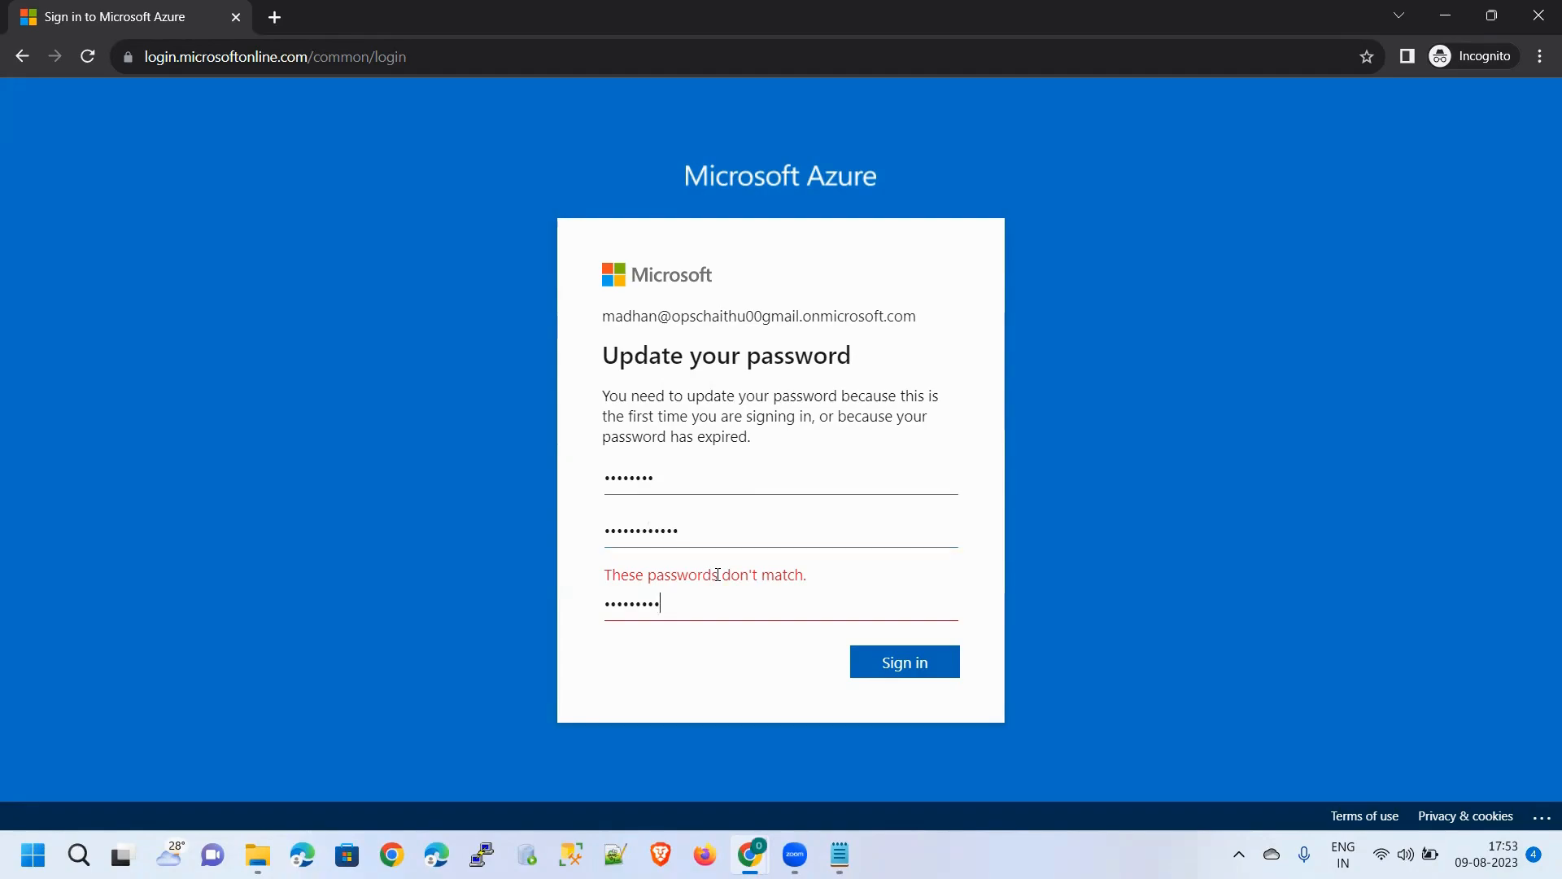
pyautogui.hotkey('ctrl', 'a')
pyautogui.press('BackSpace')
pyautogui.write('•••••')
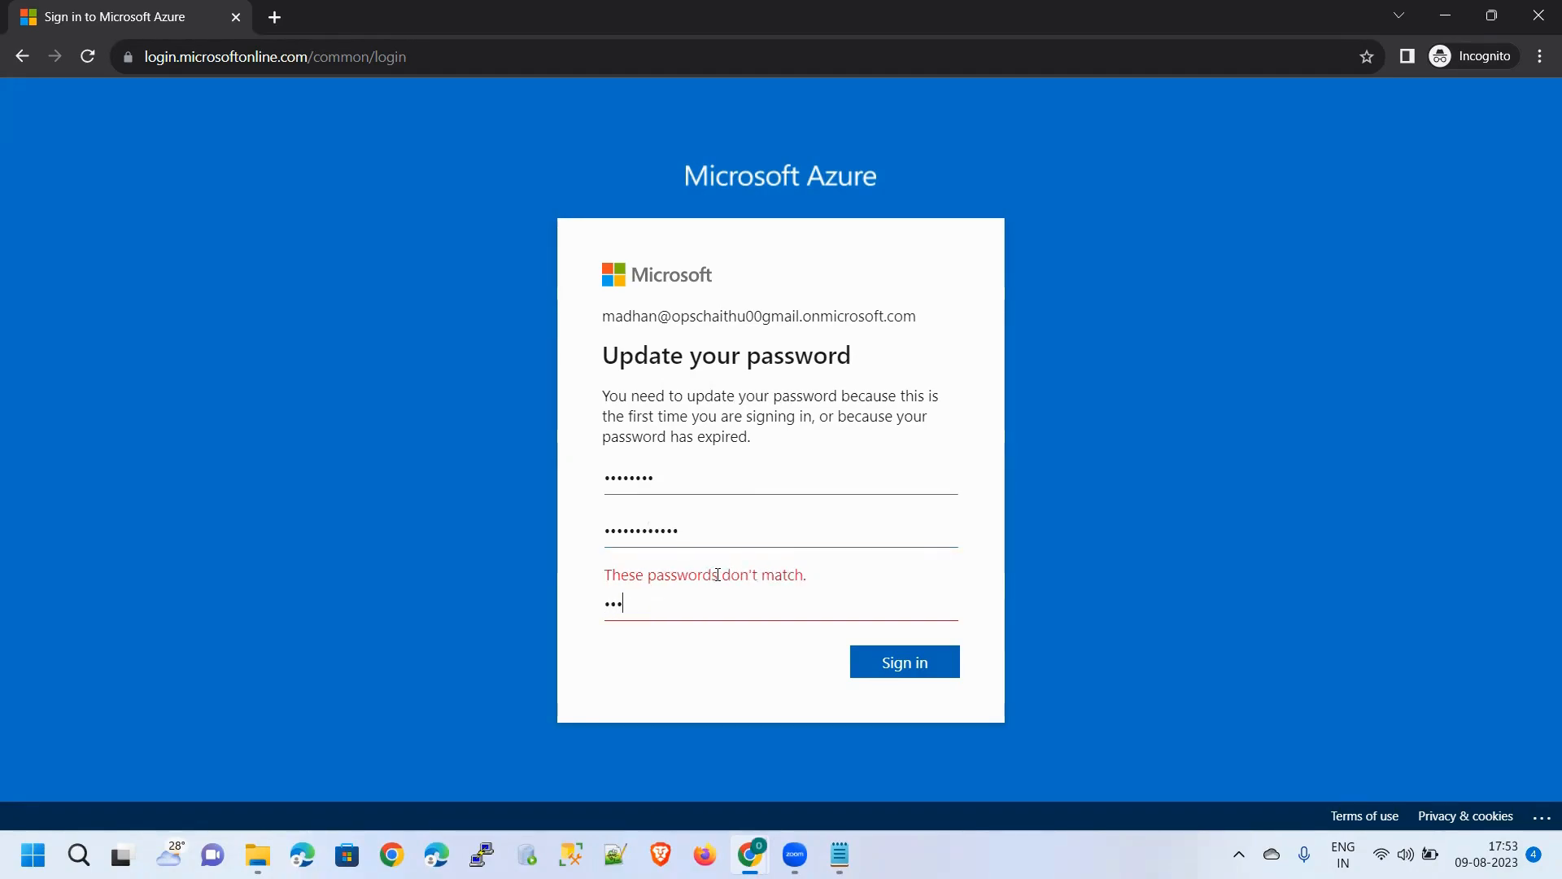
pyautogui.write('•')
pyautogui.hotkey('ctrl', 'a')
pyautogui.press('BackSpace')
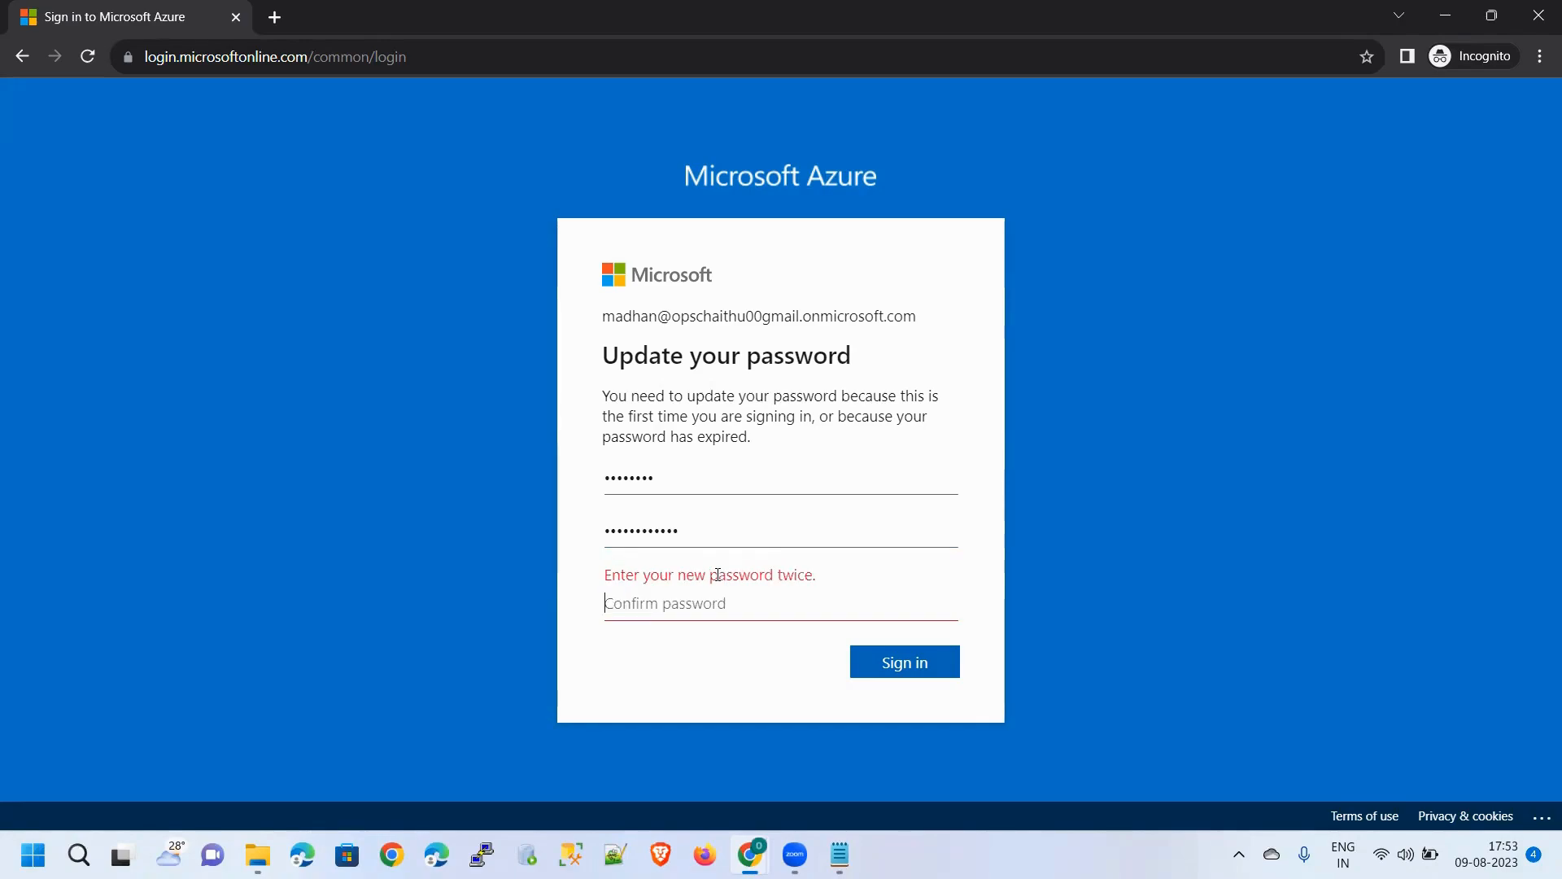
pyautogui.write('•••••••')
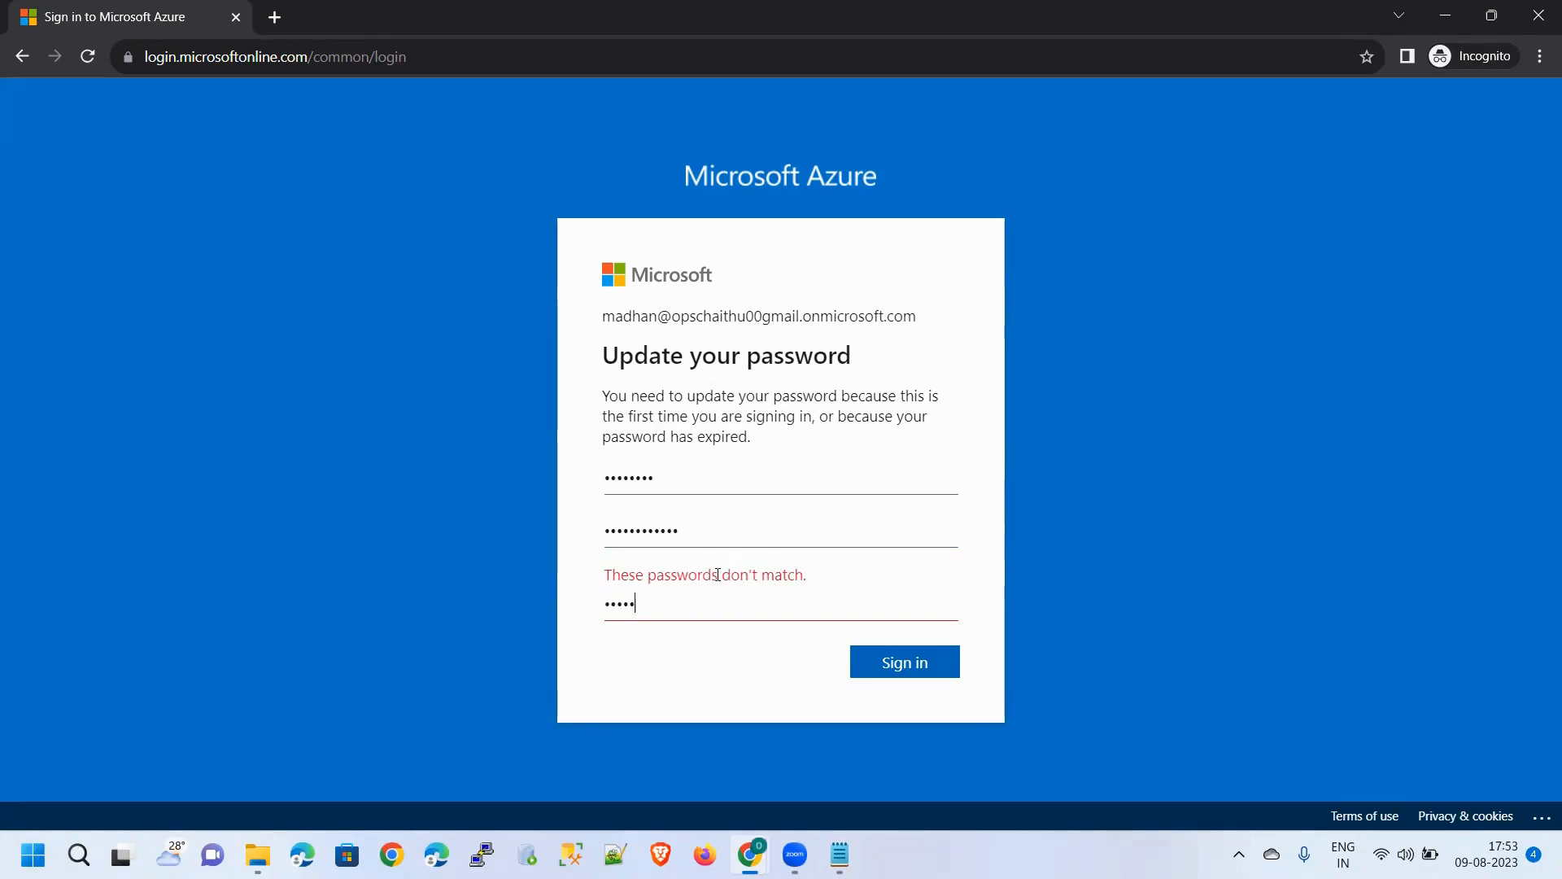
pyautogui.write('•••••')
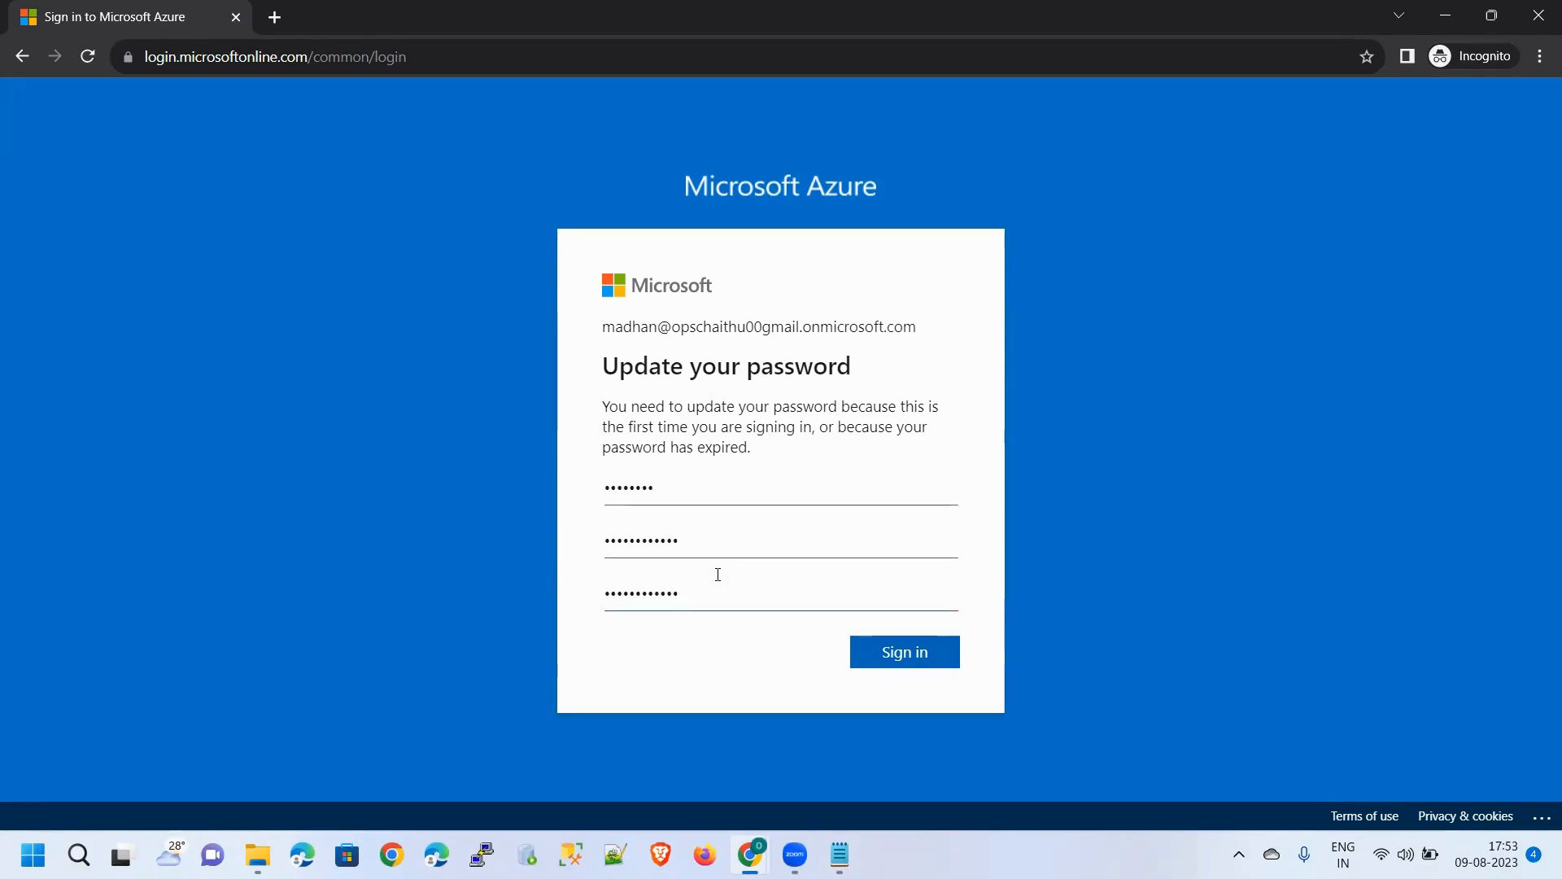
# After another rejection, enter a different new password and a matching confirmation
pyautogui.click(889, 661)
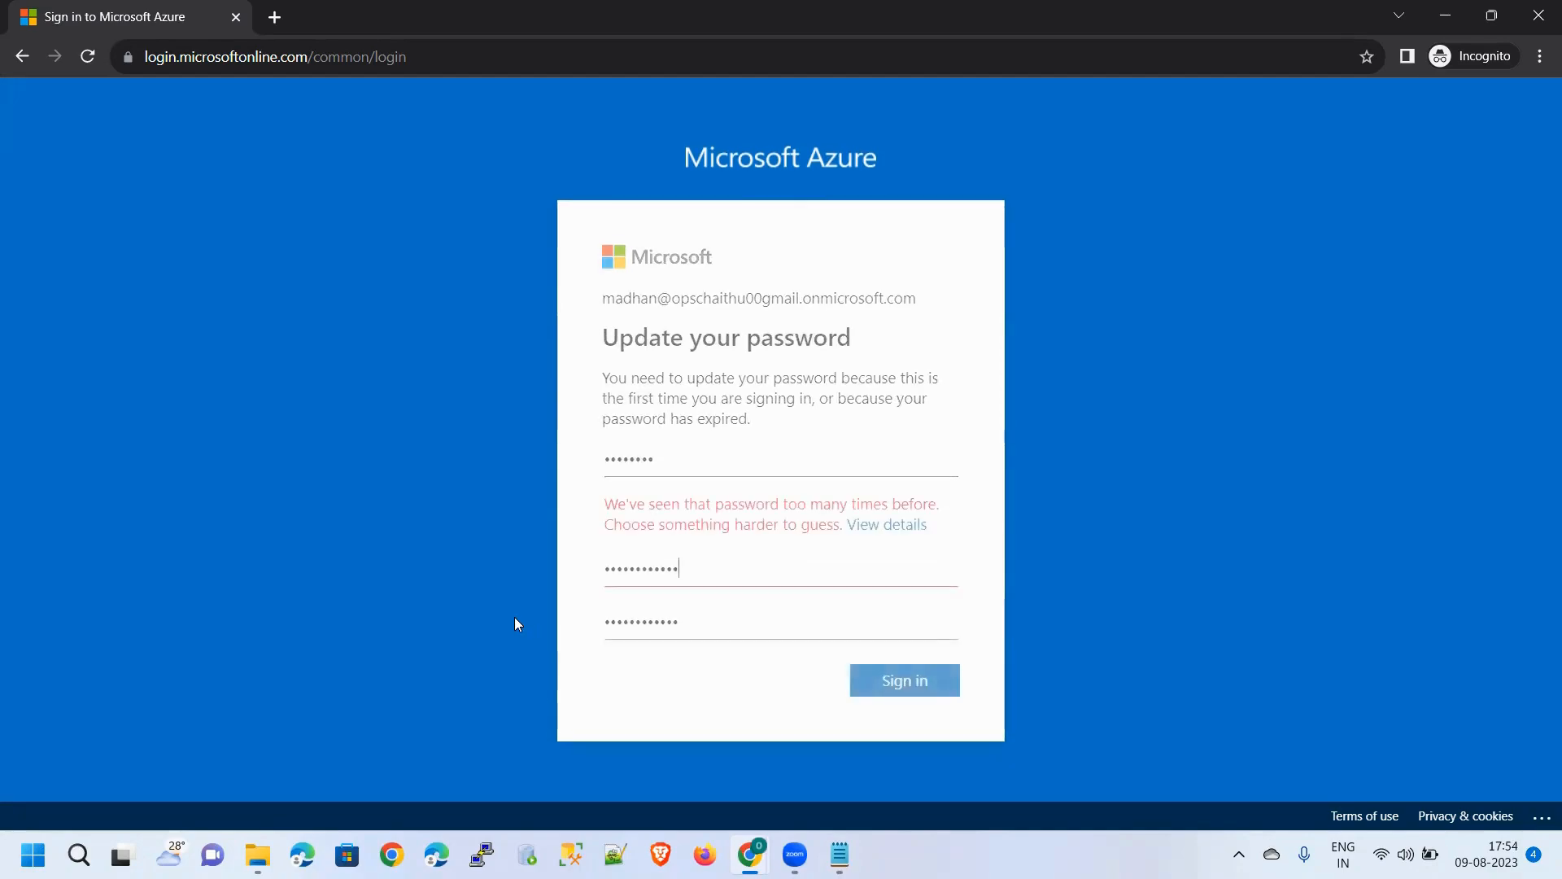
pyautogui.doubleClick(720, 579)
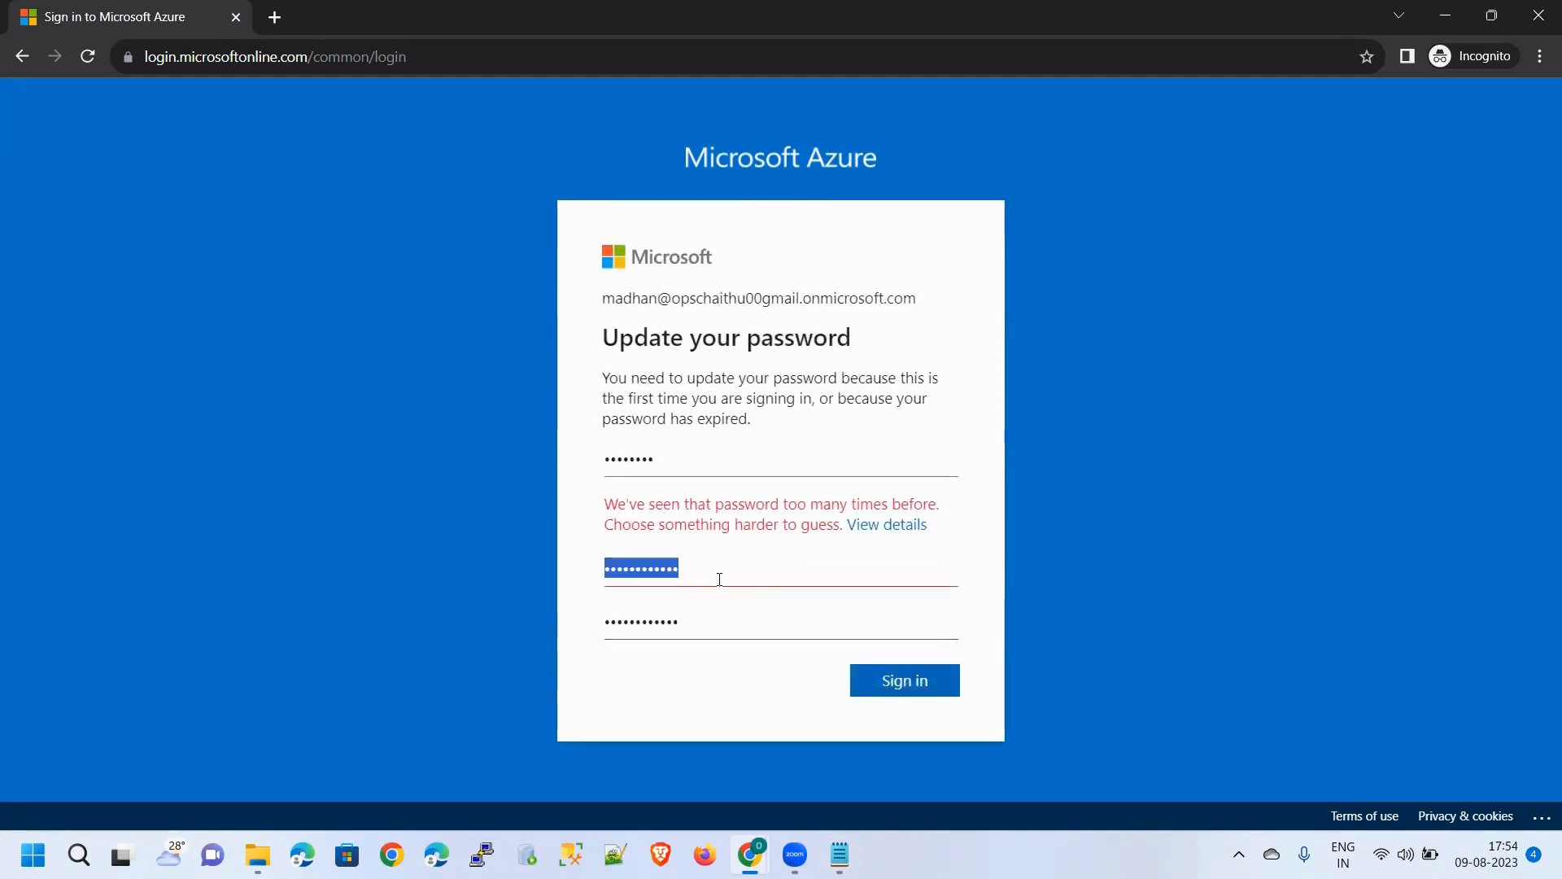
pyautogui.press('BackSpace')
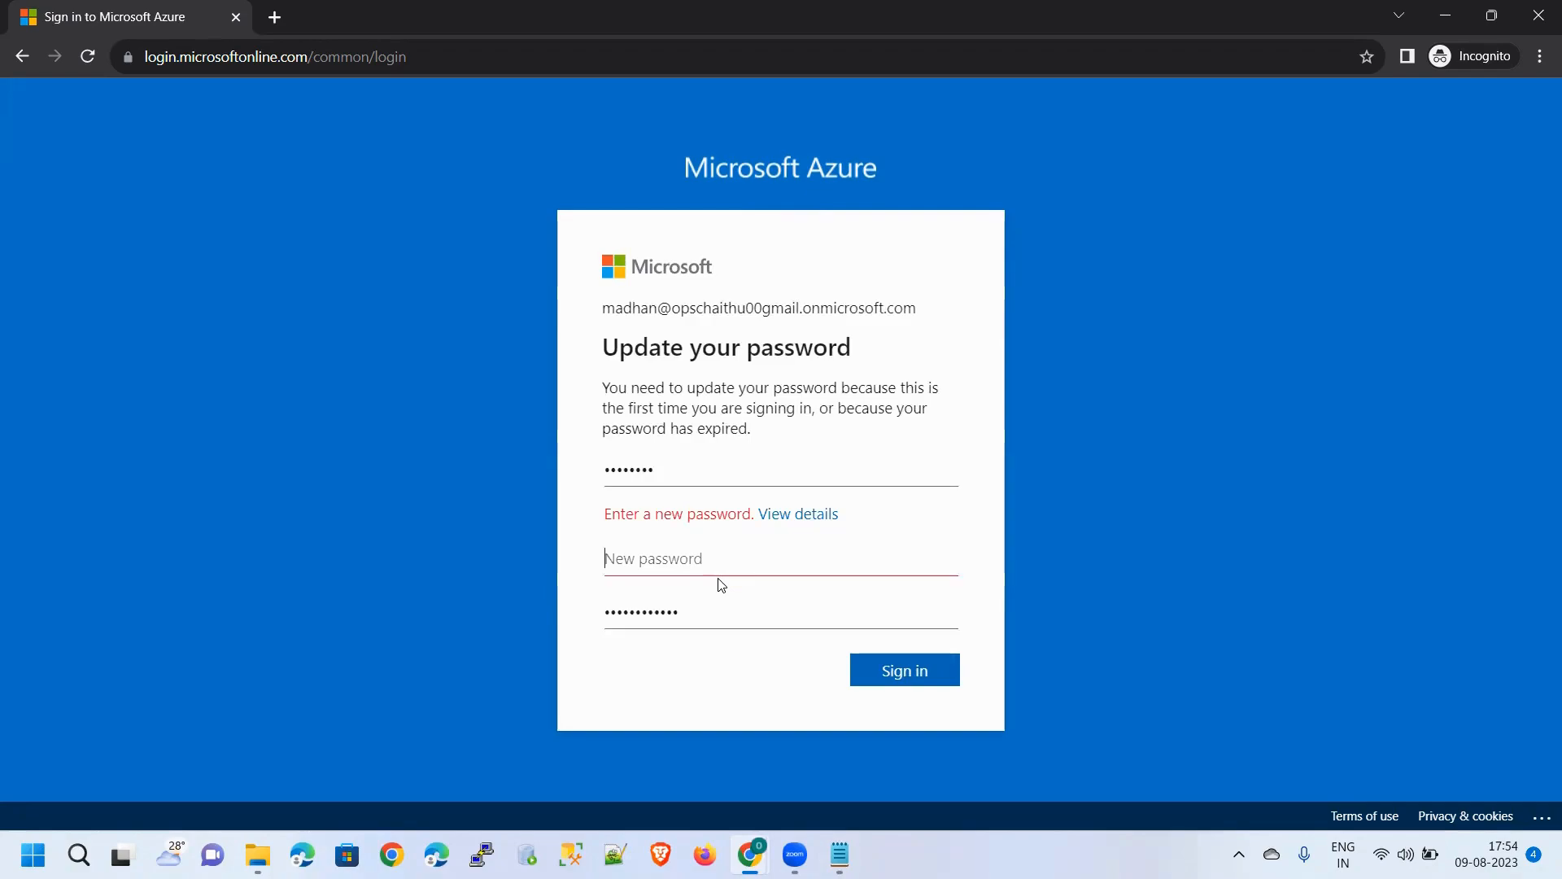
pyautogui.write('••••••••')
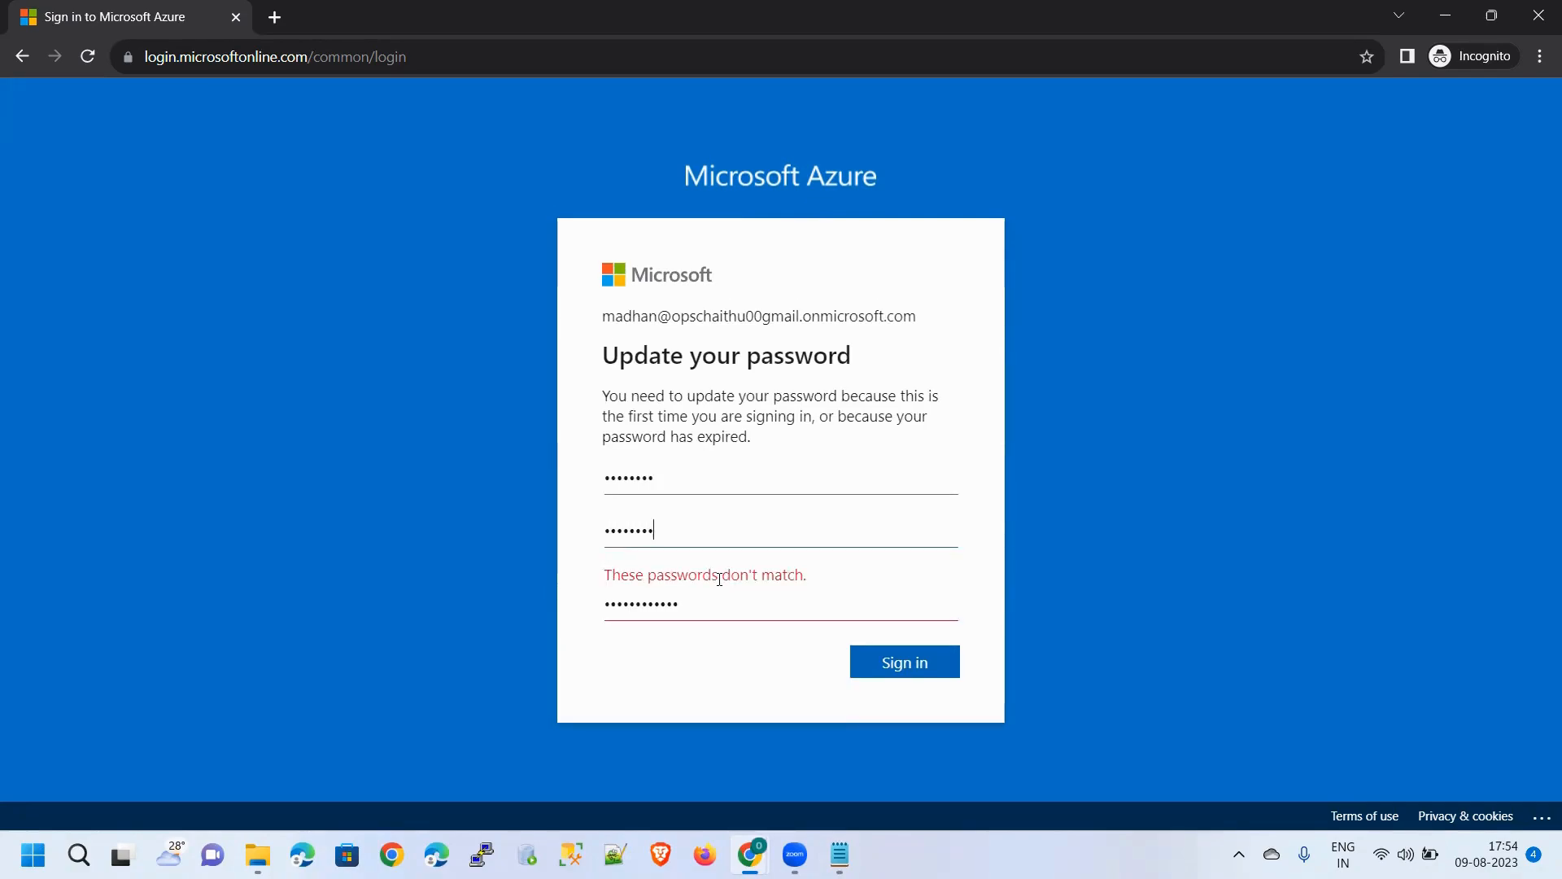
pyautogui.write('•••••')
pyautogui.press('Tab')
pyautogui.hotkey('ctrl', 'a')
pyautogui.press('BackSpace')
pyautogui.write('•••••••••••••')
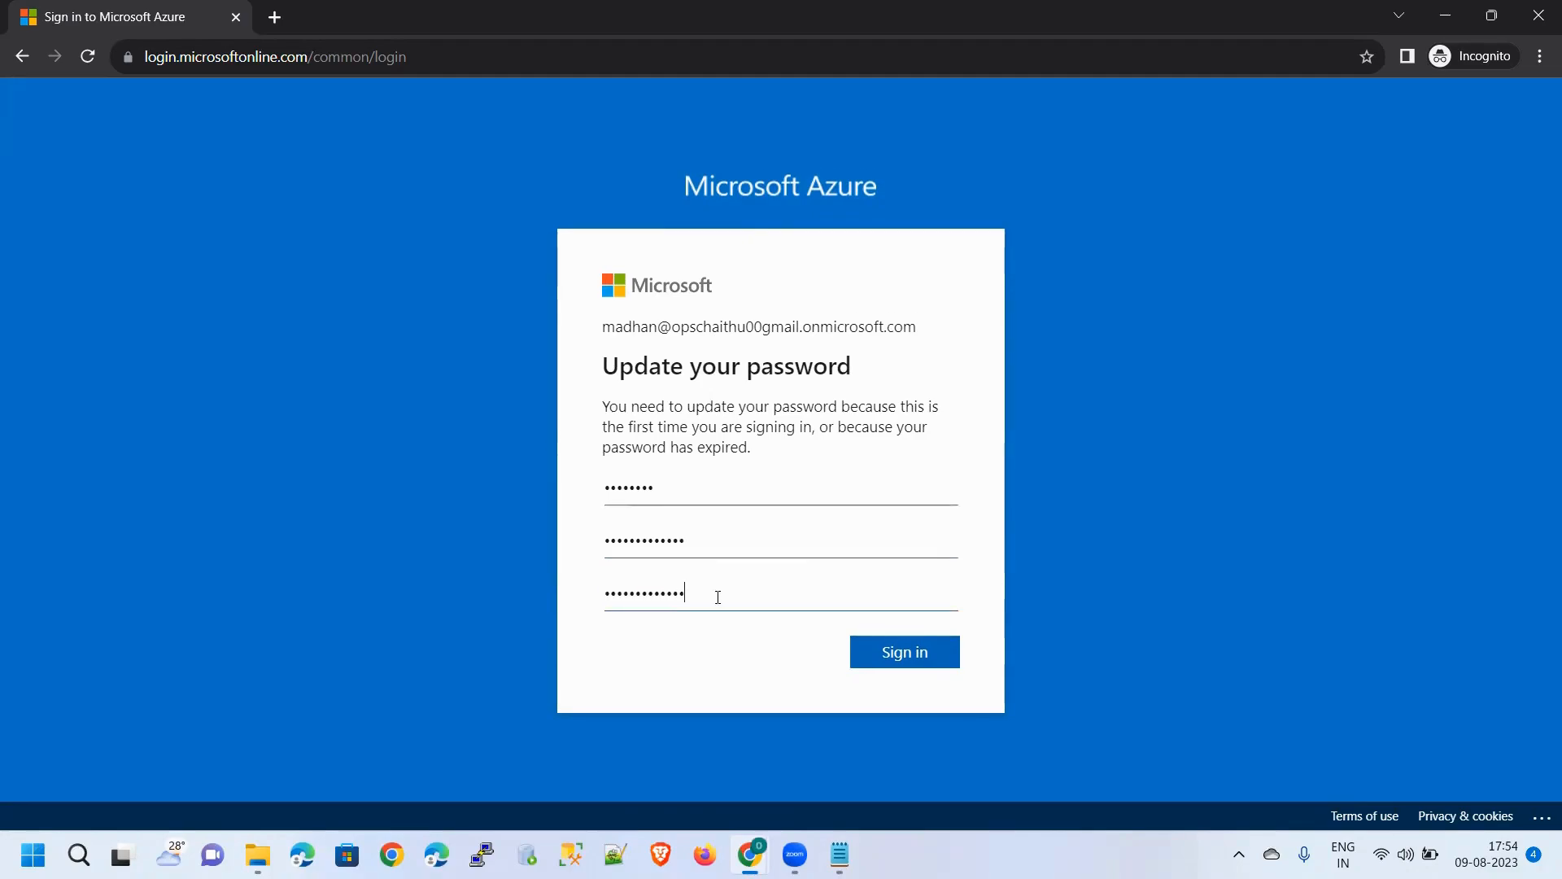
# Submit the new password, then continue past Action Required to set up Authenticator
pyautogui.click(874, 661)
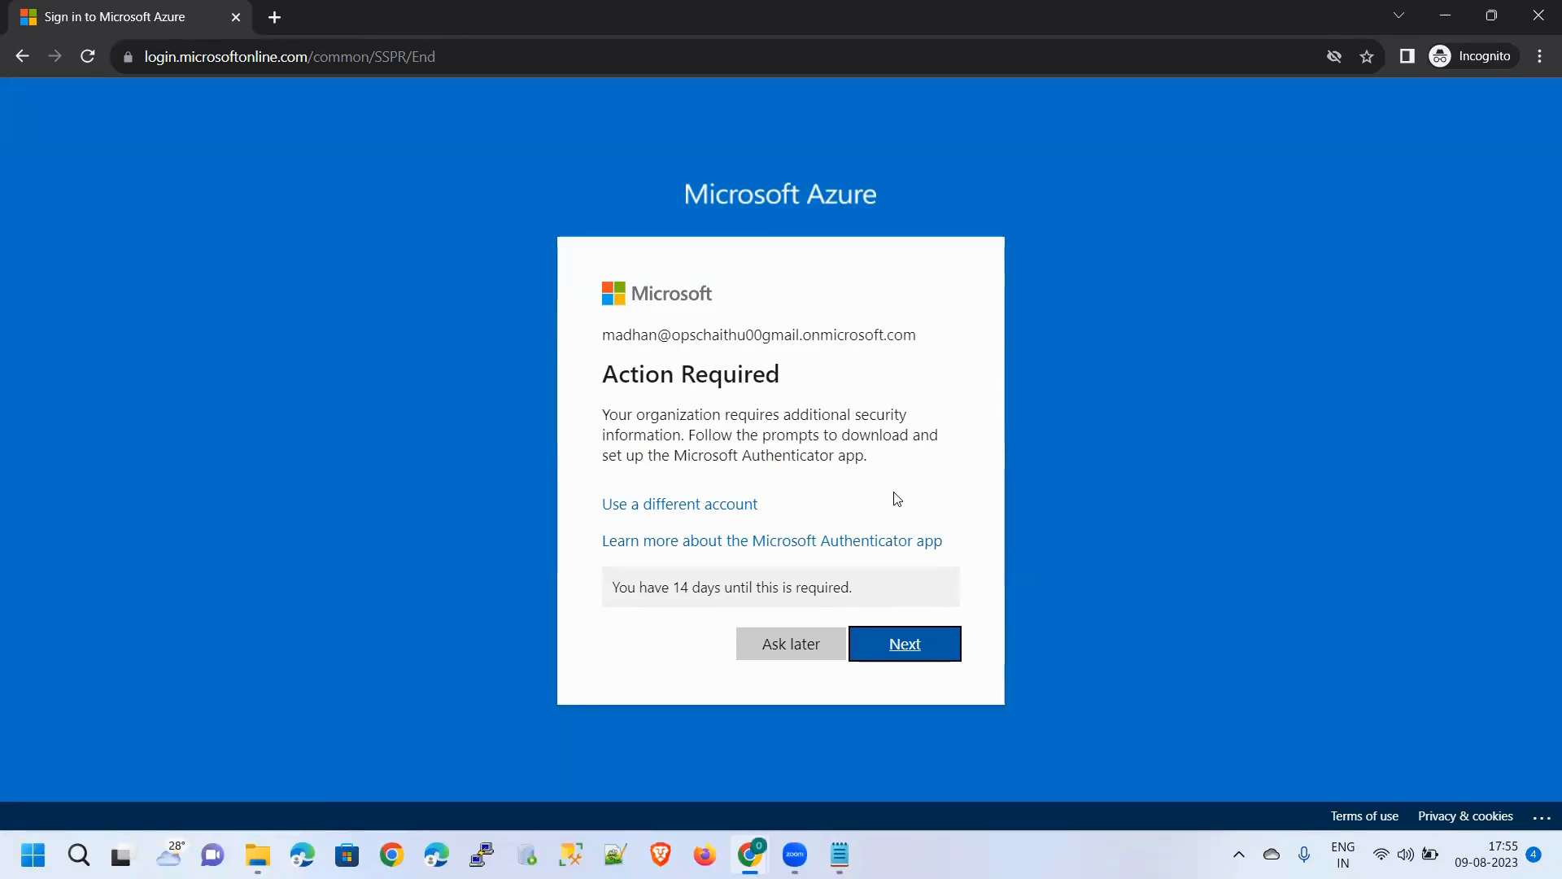
pyautogui.click(899, 644)
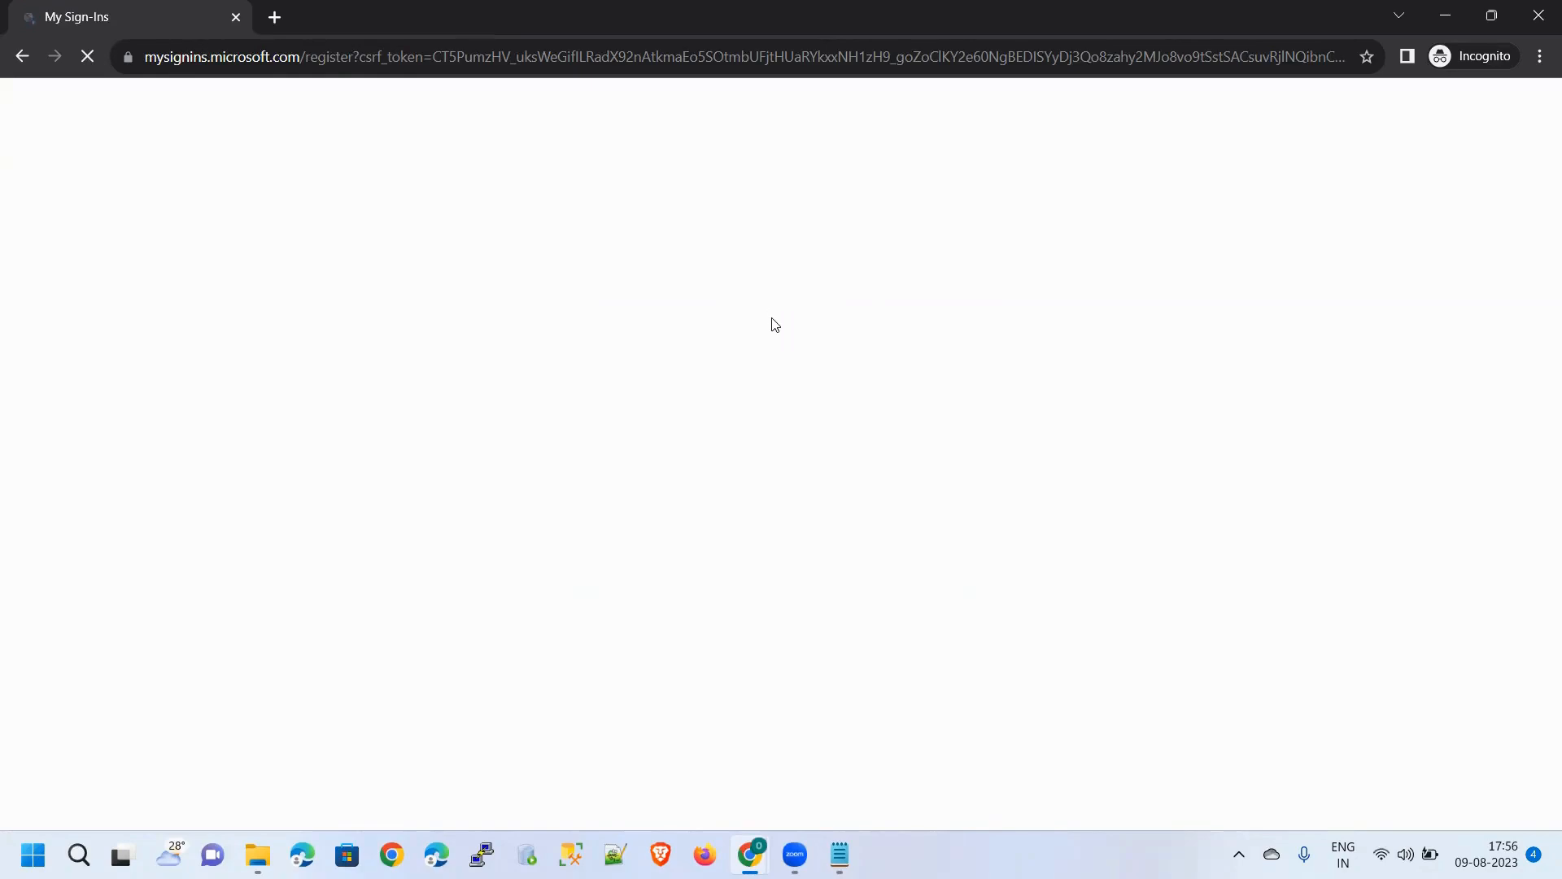
# In a new tab, search 'microsoft authenticator app' and open its Google Play listing
pyautogui.click(274, 17)
pyautogui.write('micor')
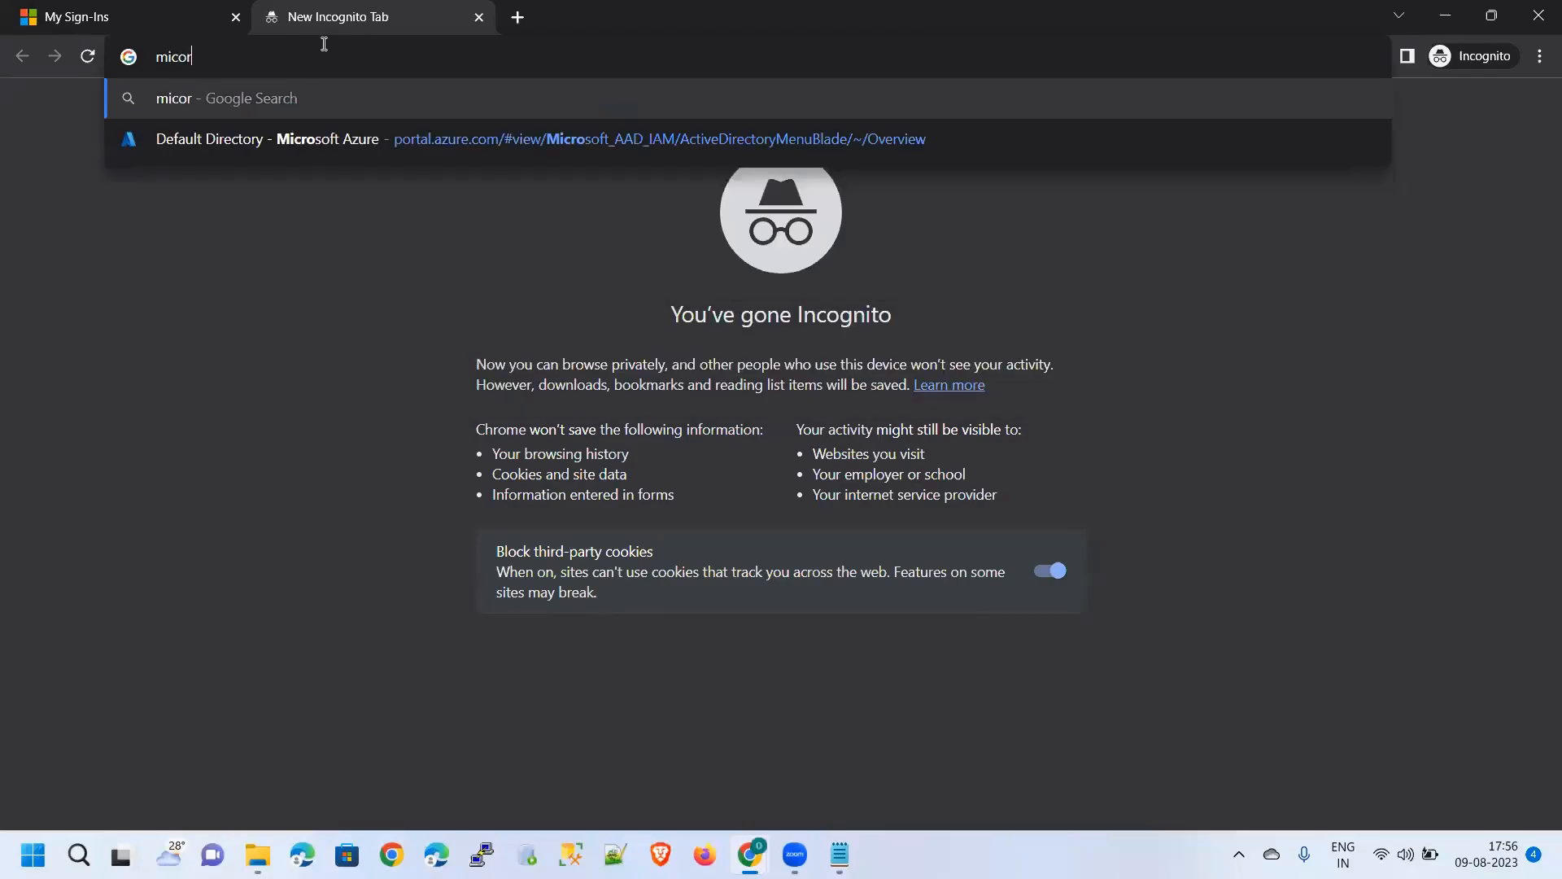
pyautogui.press('BackSpace')
pyautogui.press('BackSpace')
pyautogui.press('BackSpace')
pyautogui.press('BackSpace')
pyautogui.press('BackSpace')
pyautogui.write('m')
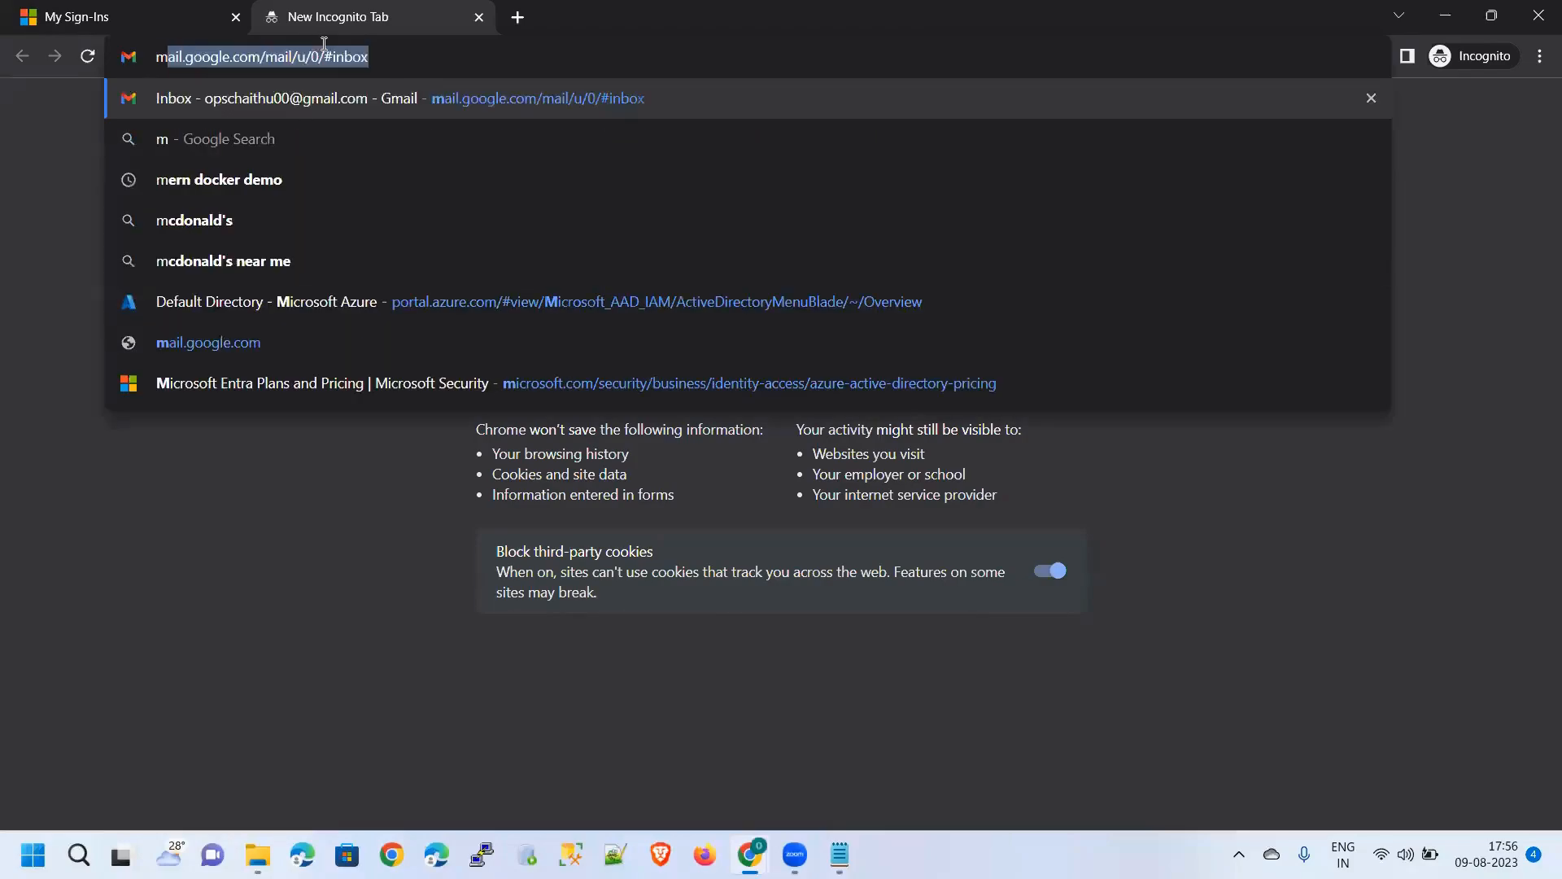
pyautogui.write('icrosoft a')
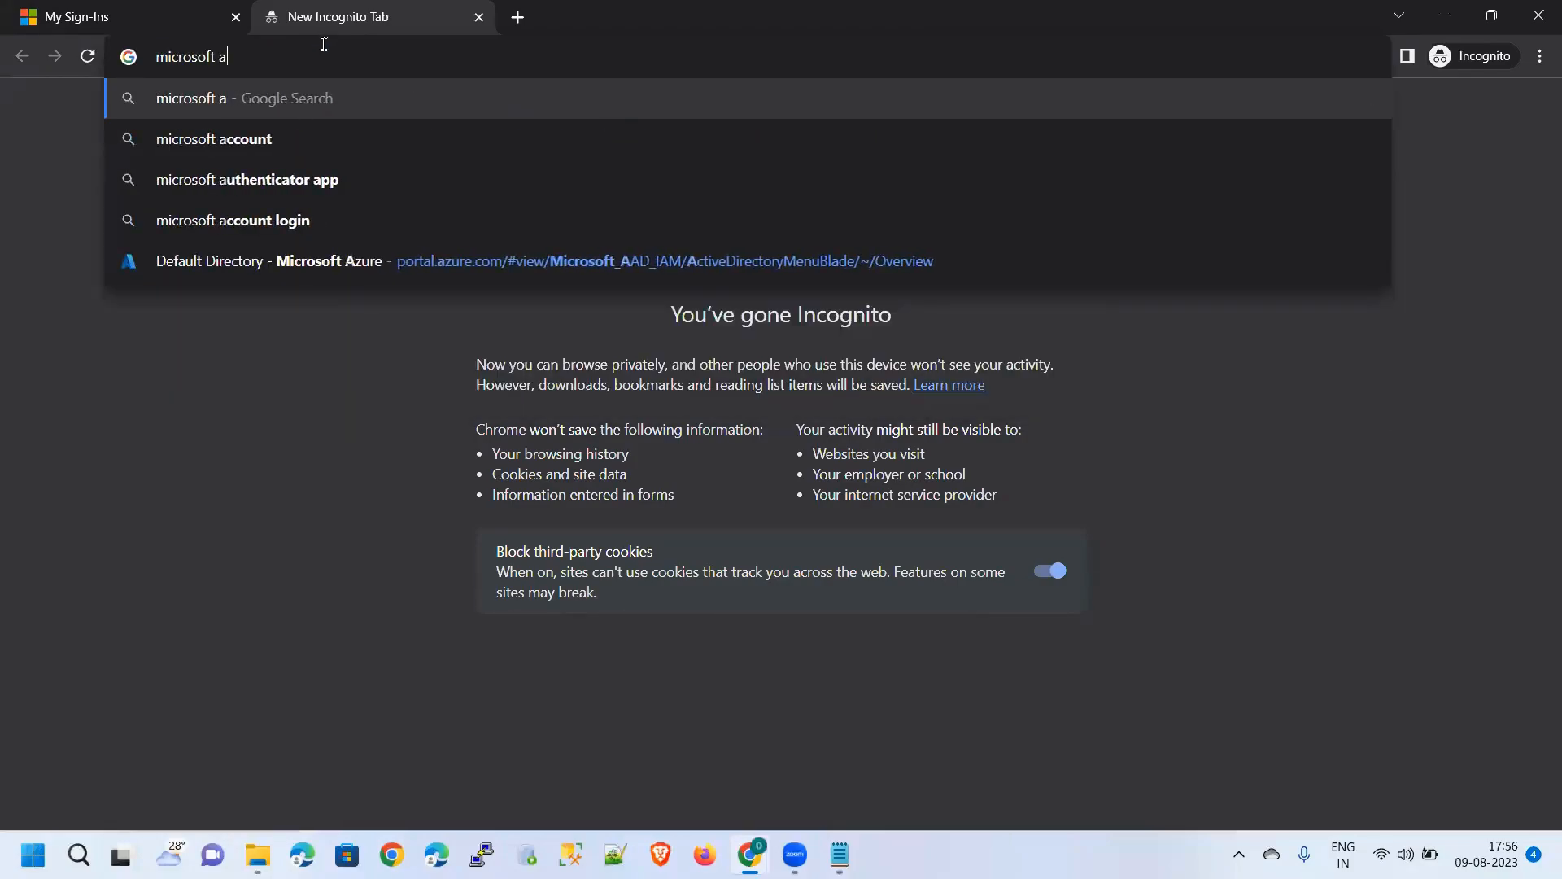
pyautogui.write('uthen')
pyautogui.press('Down')
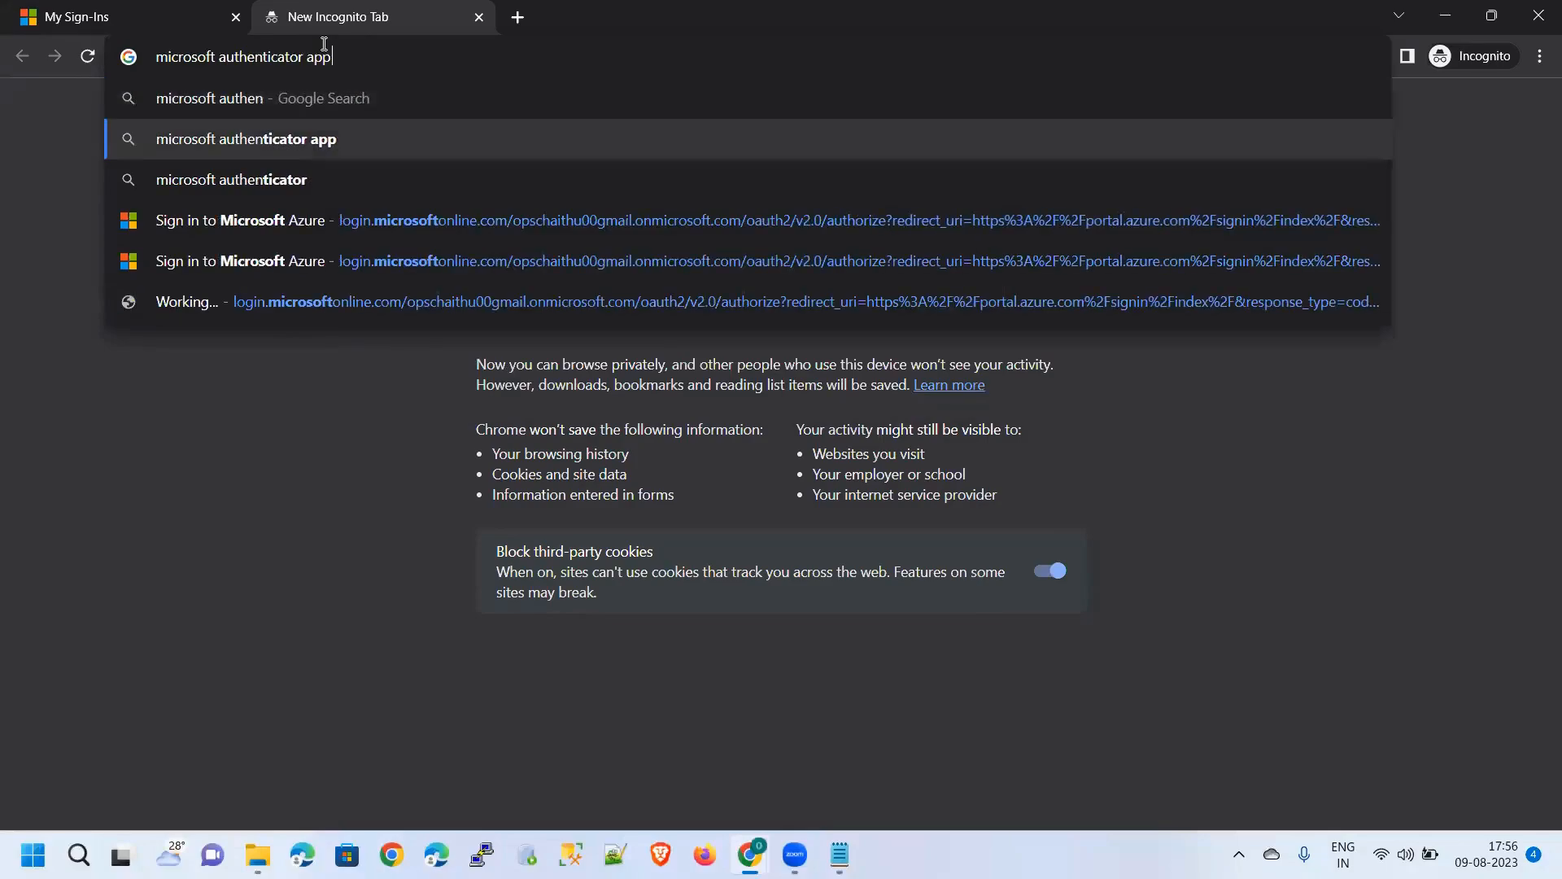
pyautogui.press('Return')
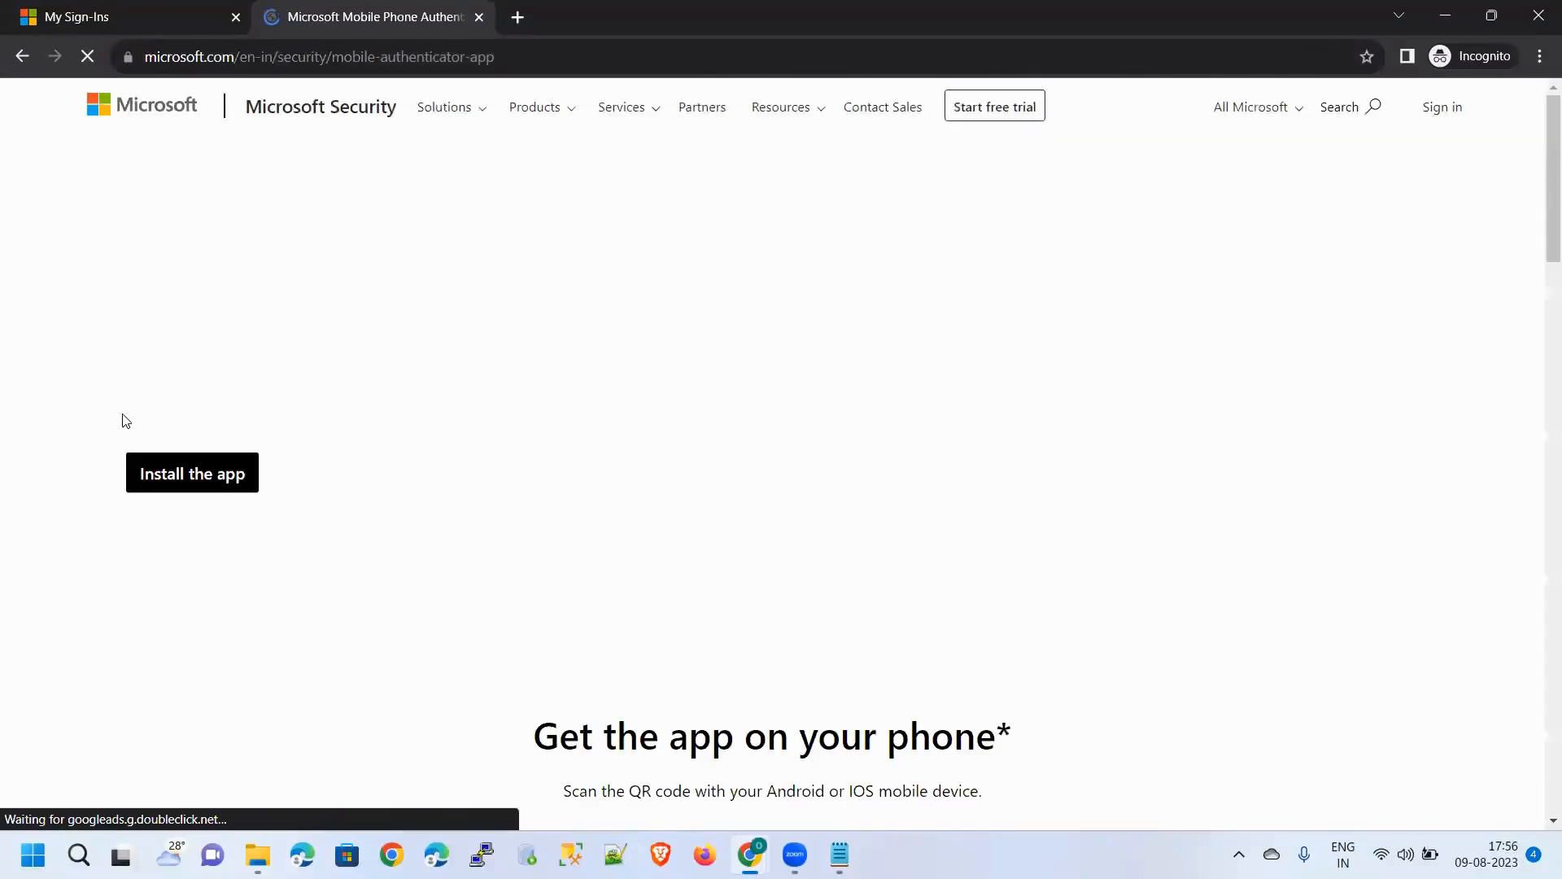
pyautogui.scroll(-6, 382, 429)
pyautogui.scroll(-10, 440, 590)
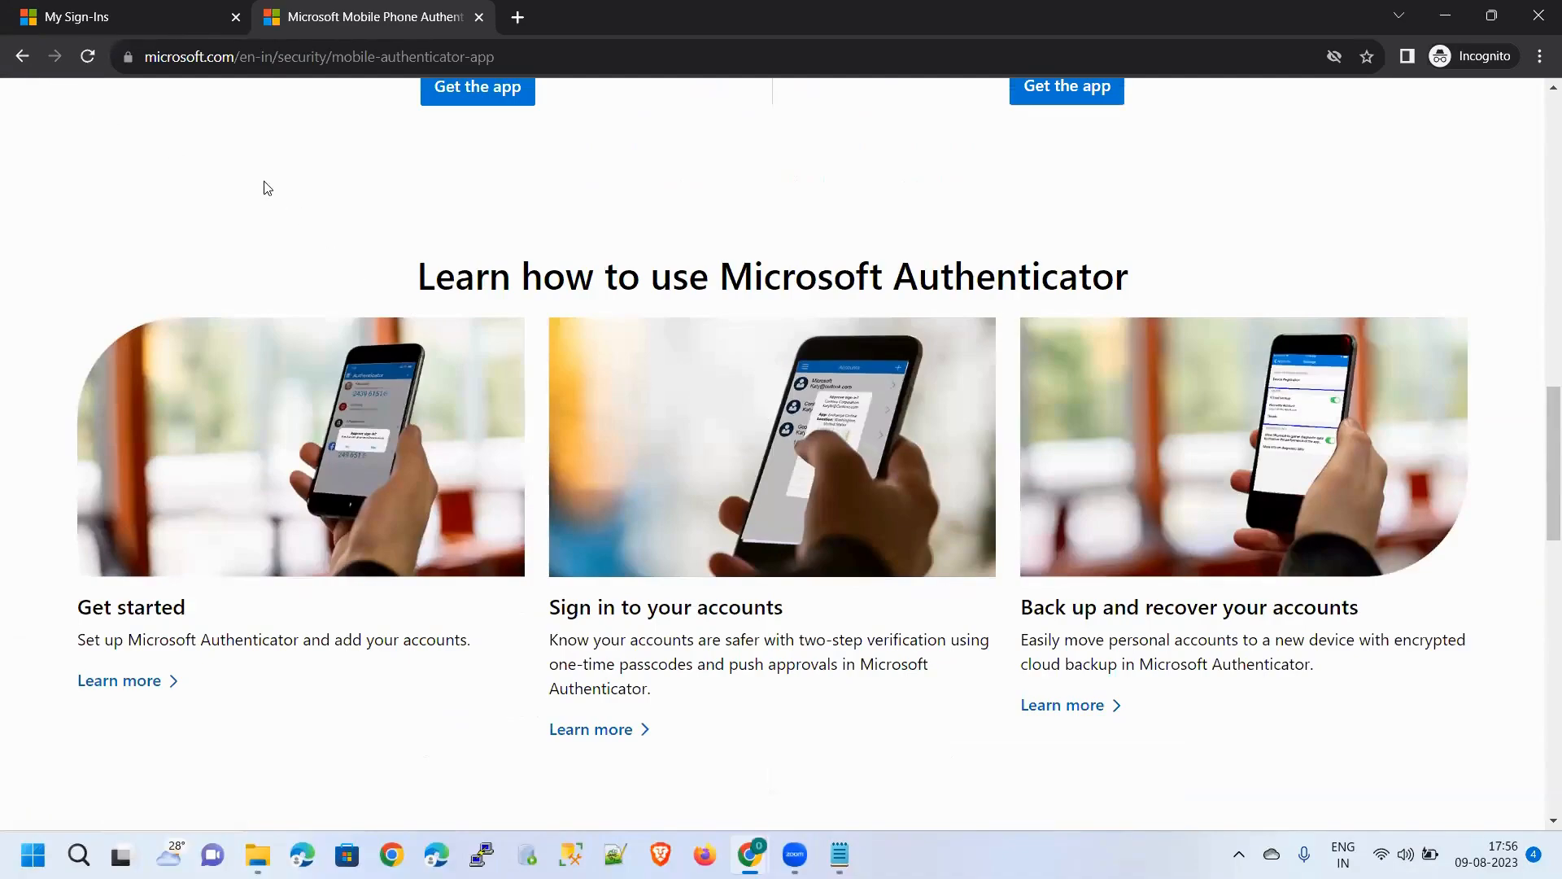
pyautogui.click(22, 57)
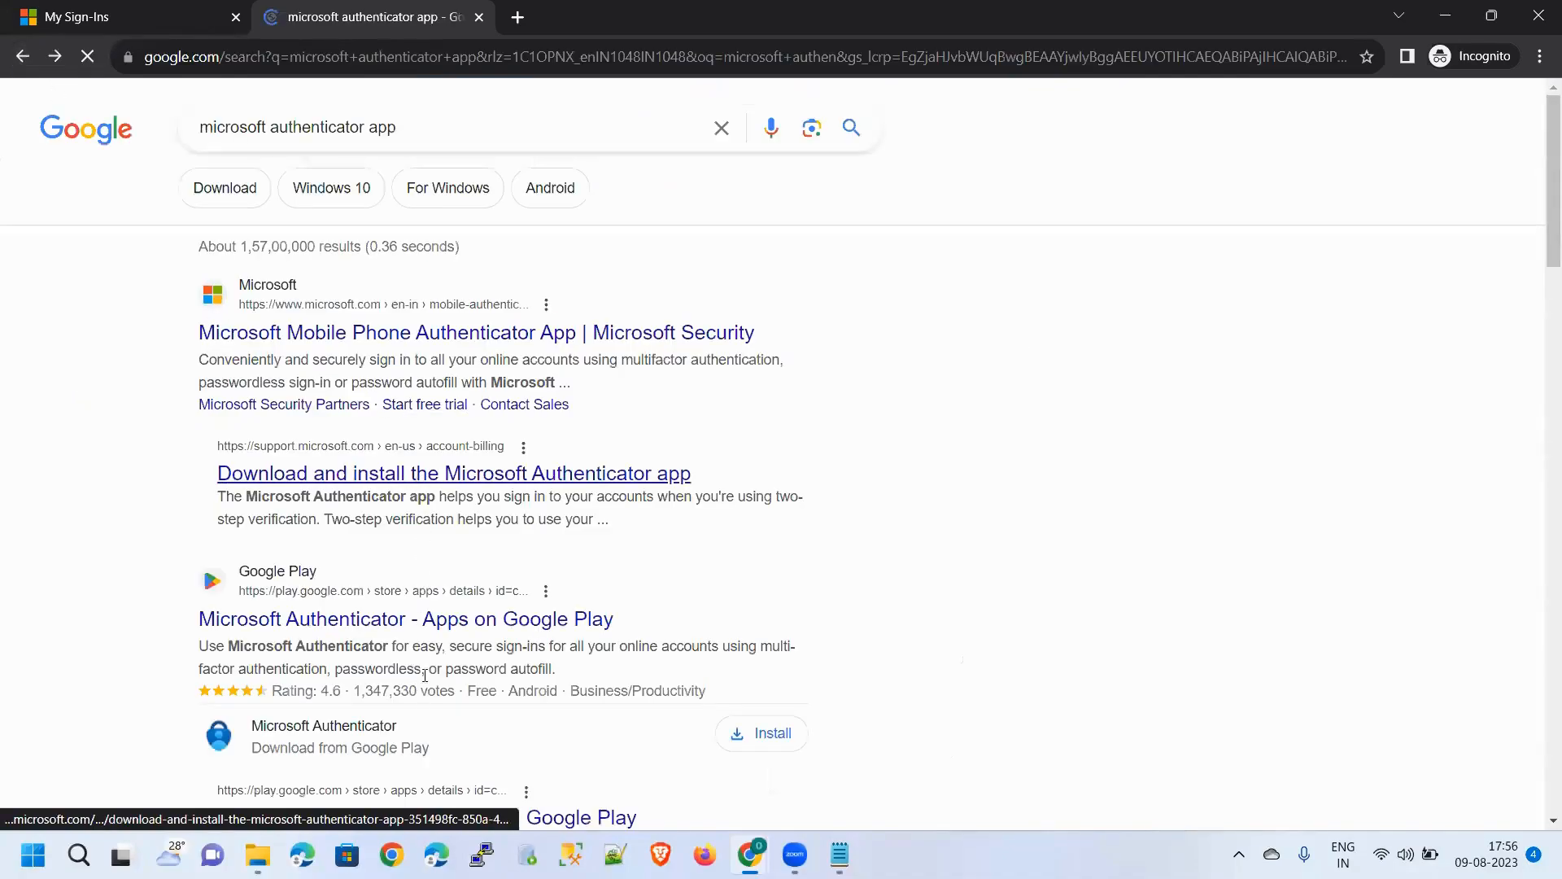
pyautogui.click(429, 629)
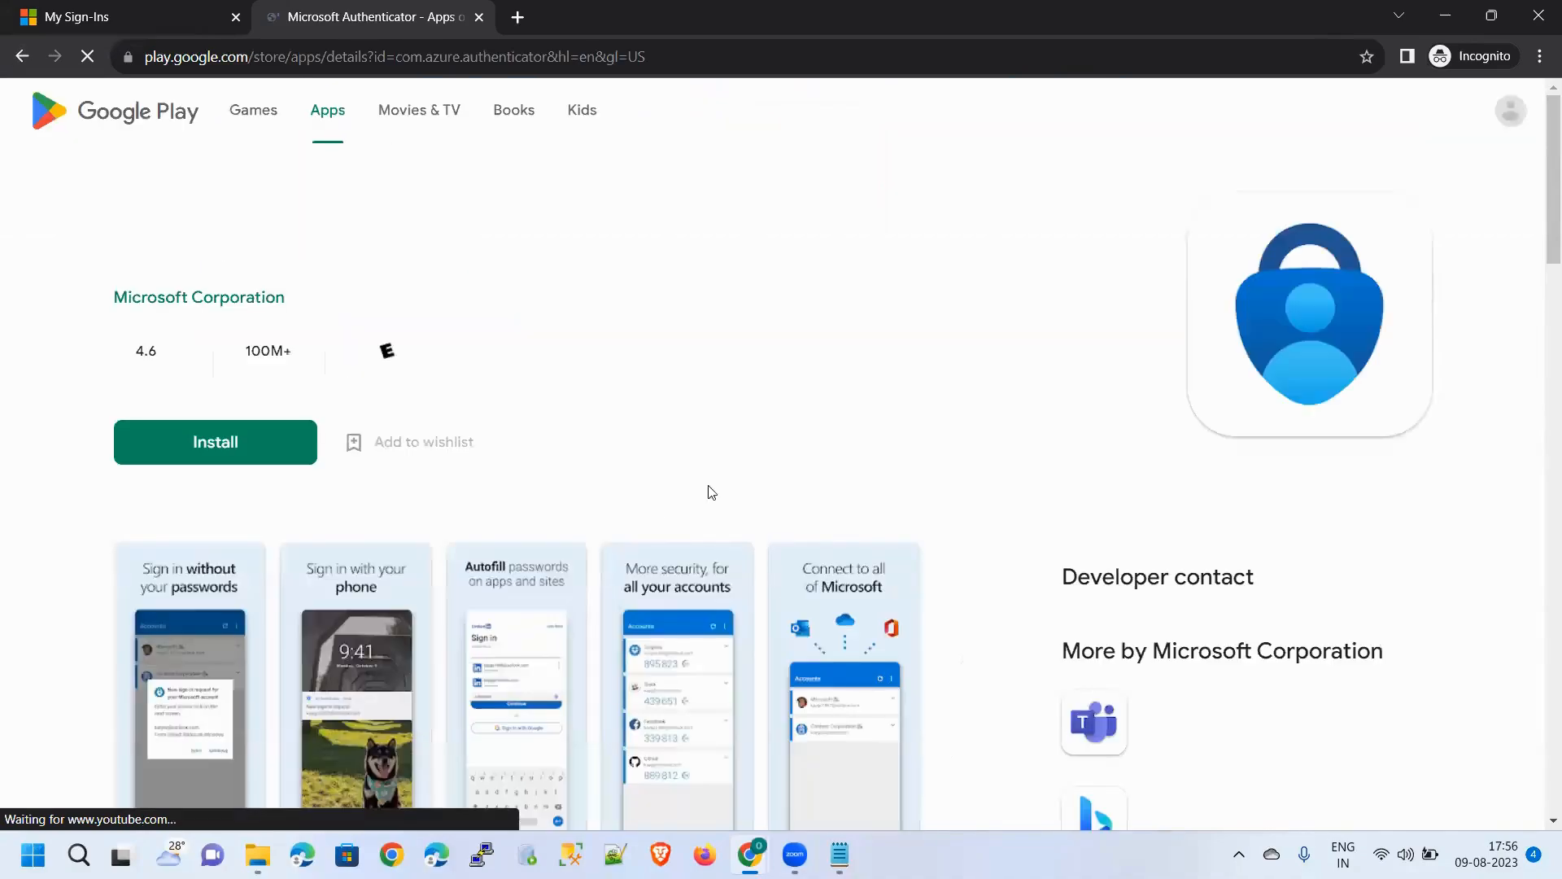
pyautogui.scroll(-4, 693, 485)
pyautogui.scroll(3, 576, 475)
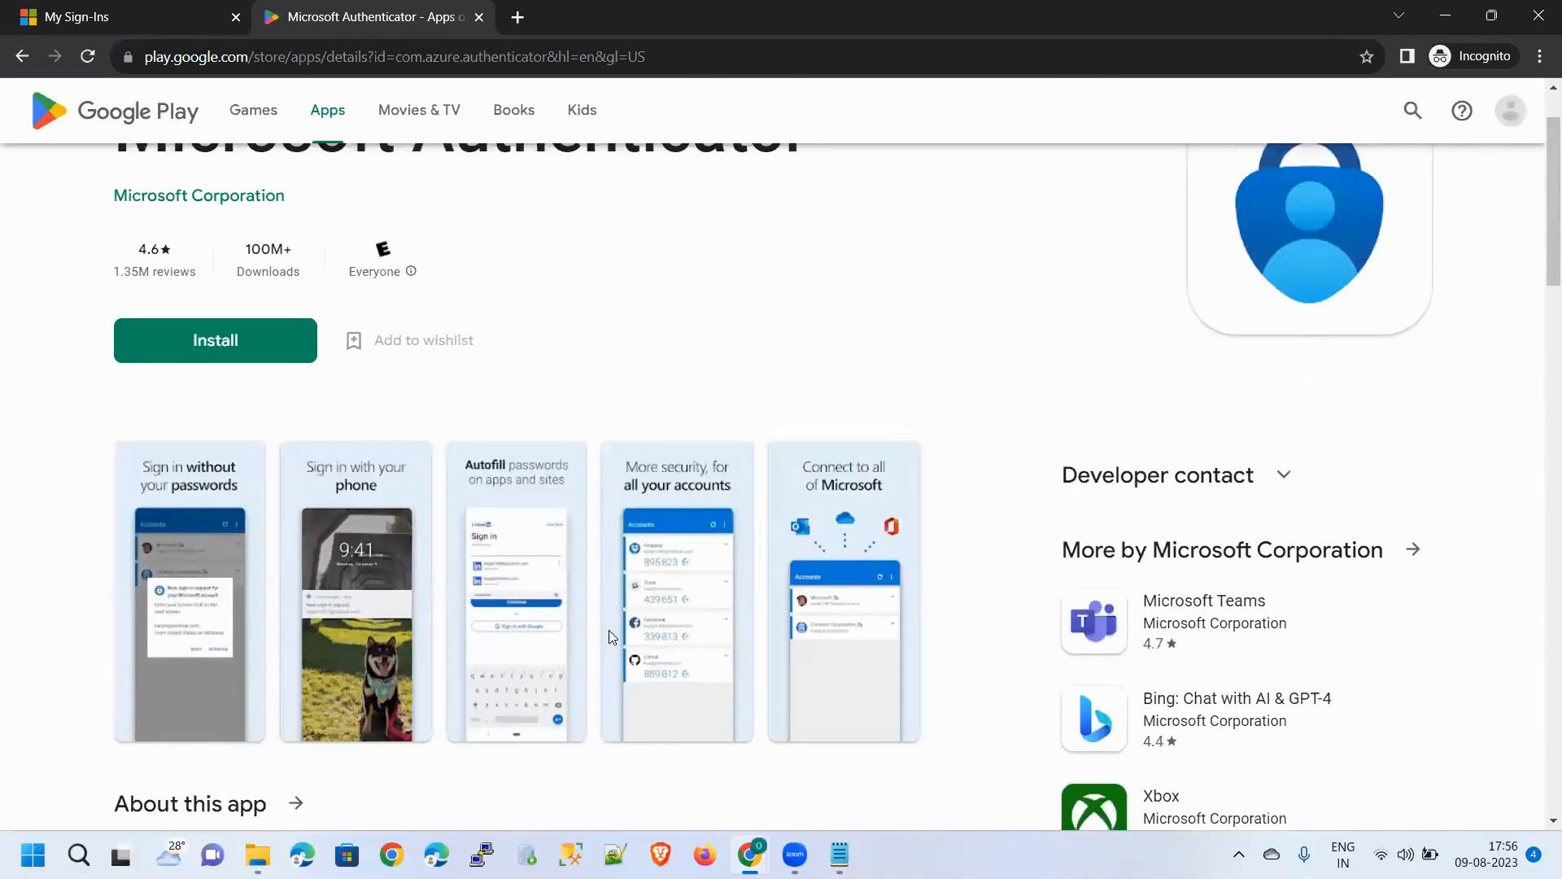
# Return to the sign-in tab, go back a page, and start another new tab
pyautogui.click(134, 18)
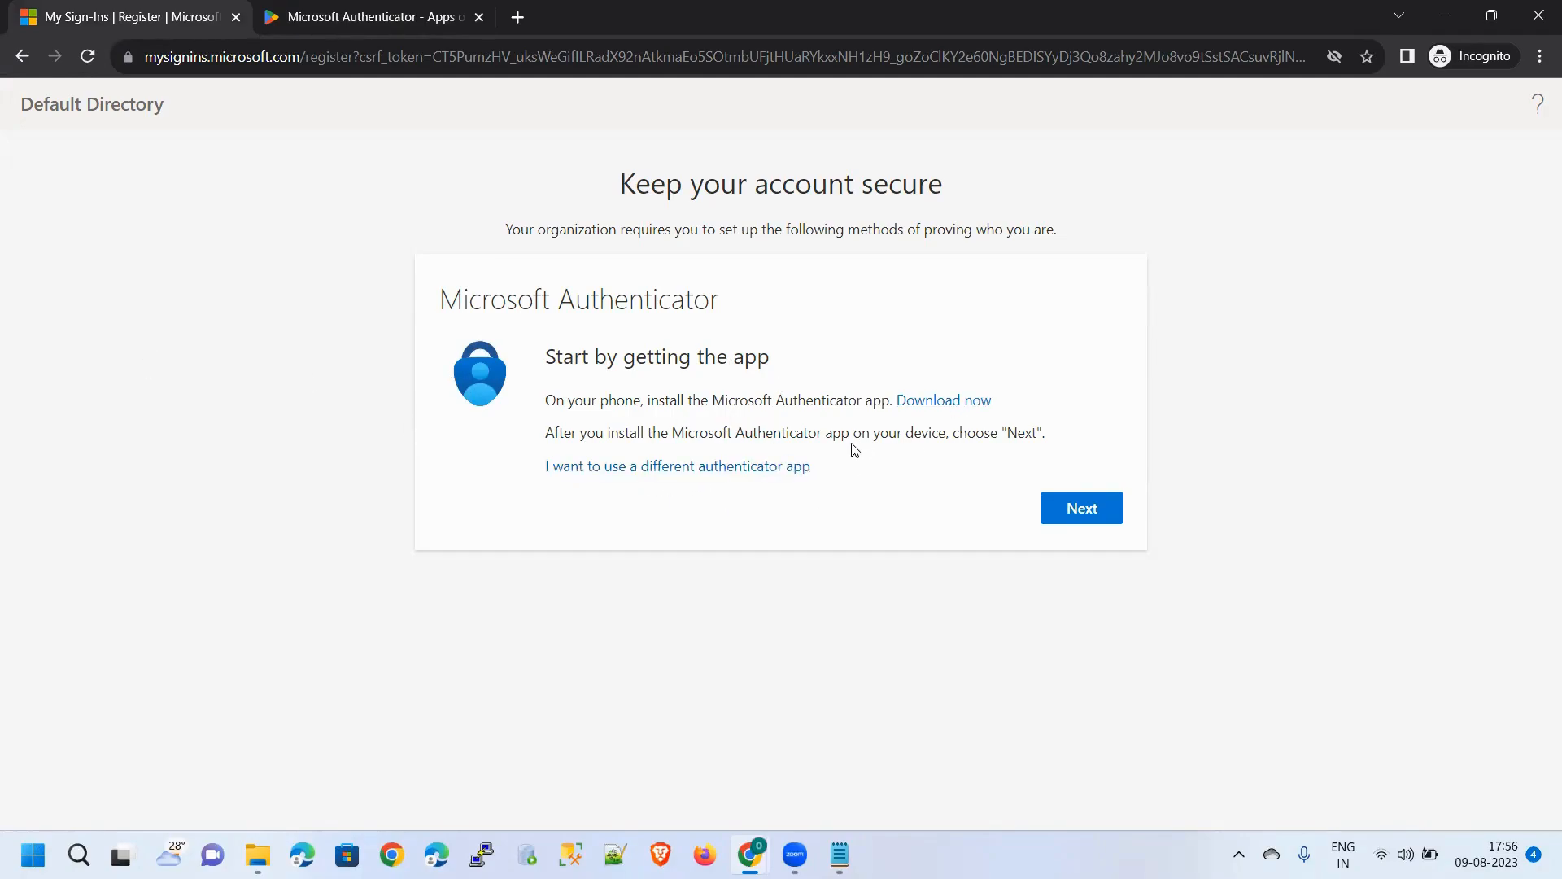
pyautogui.click(20, 59)
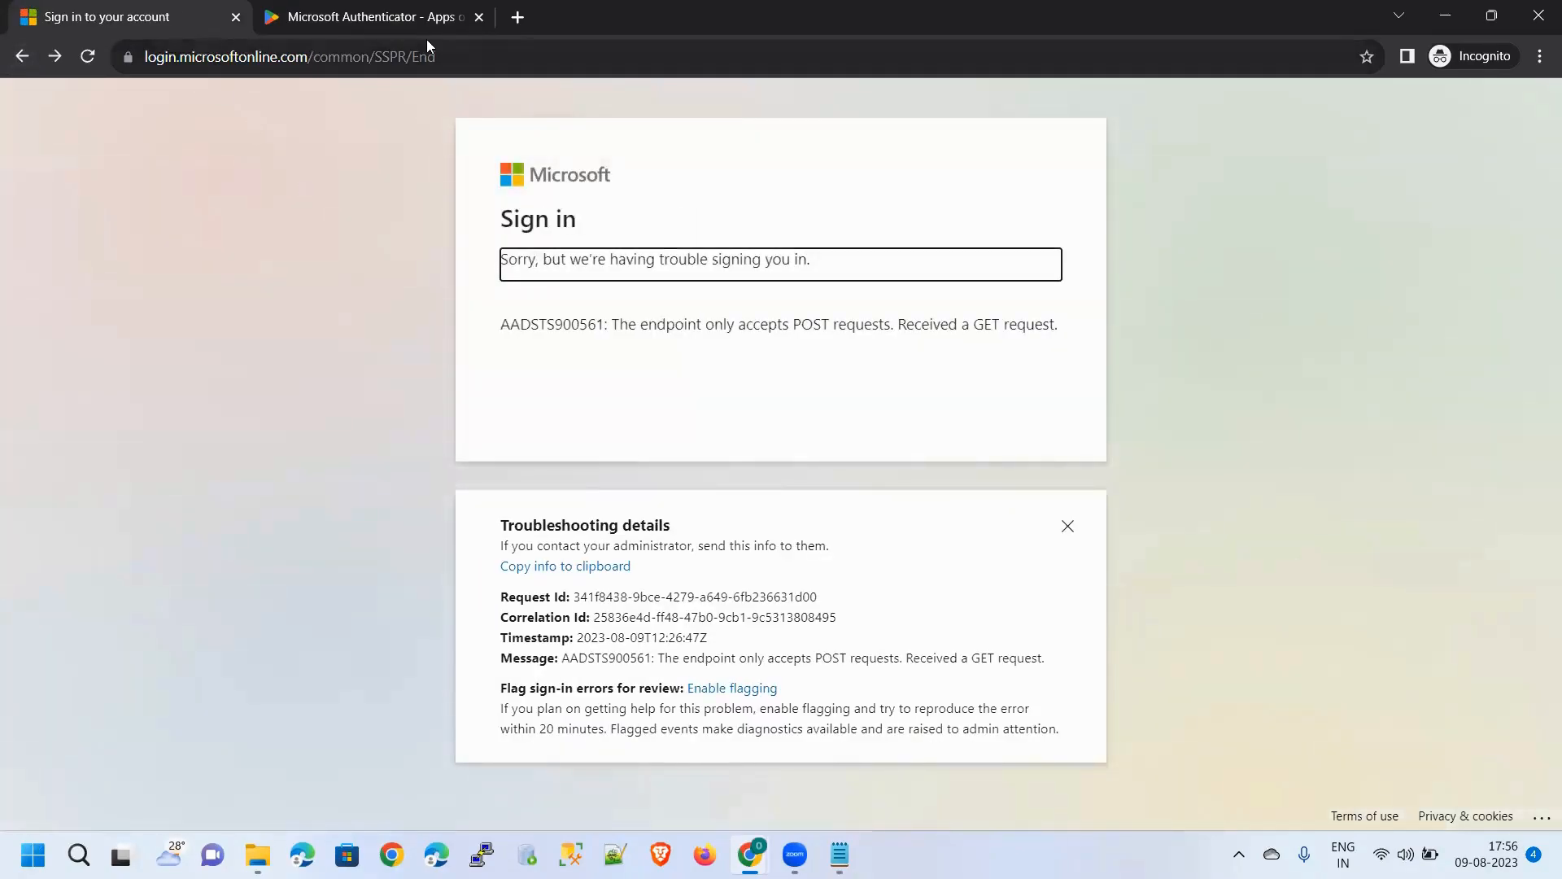
pyautogui.click(513, 24)
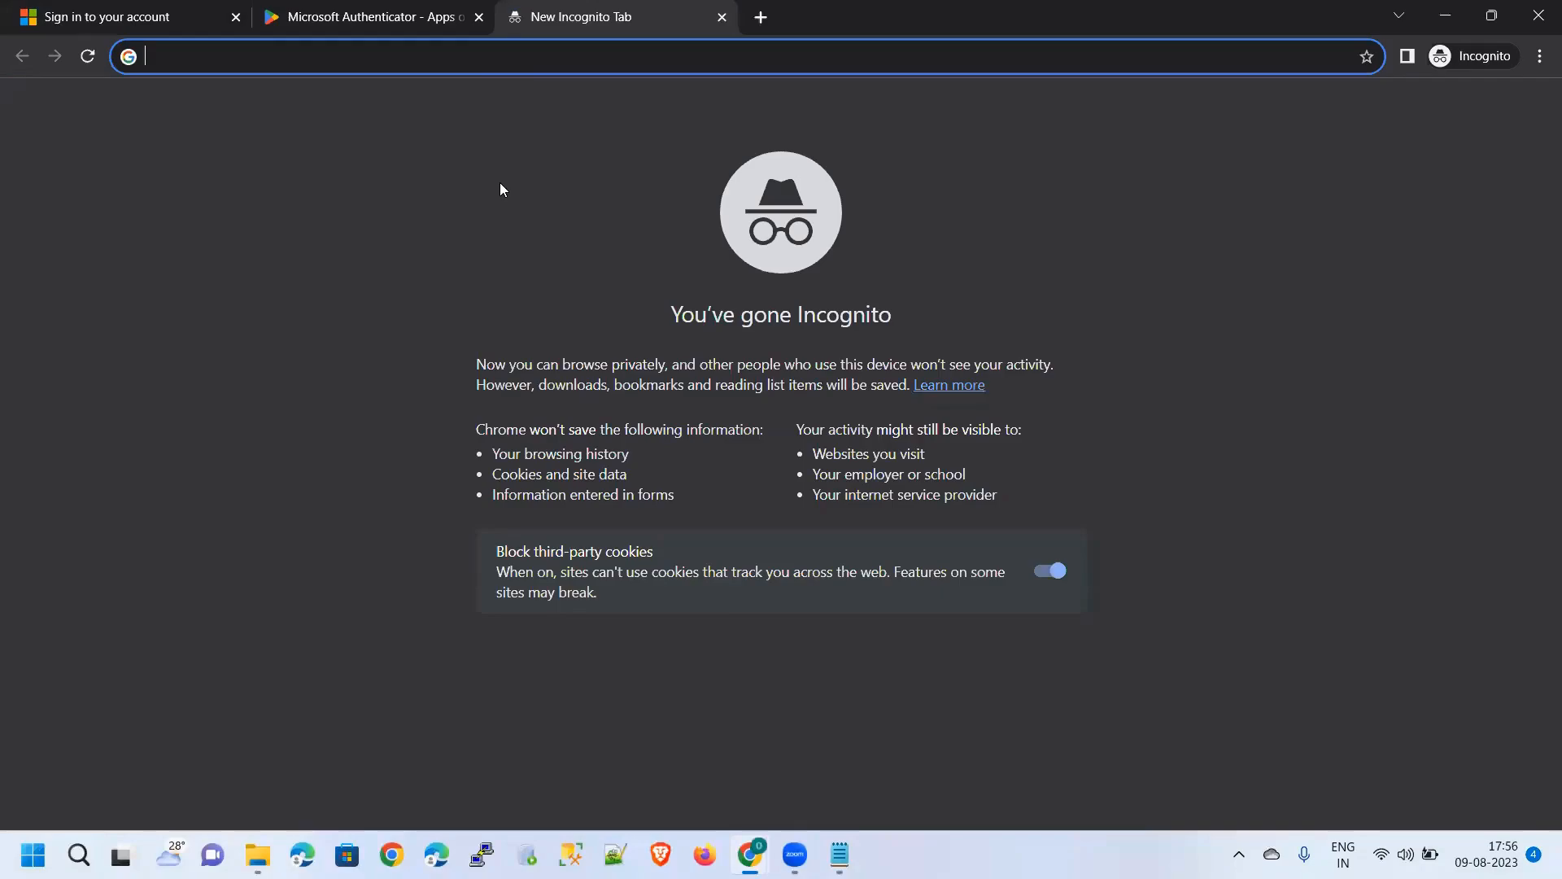
# Load portal.azure.com, choose Ask later, stay signed in, and close the old error tab
pyautogui.write('portal.azure.com')
pyautogui.press('Return')
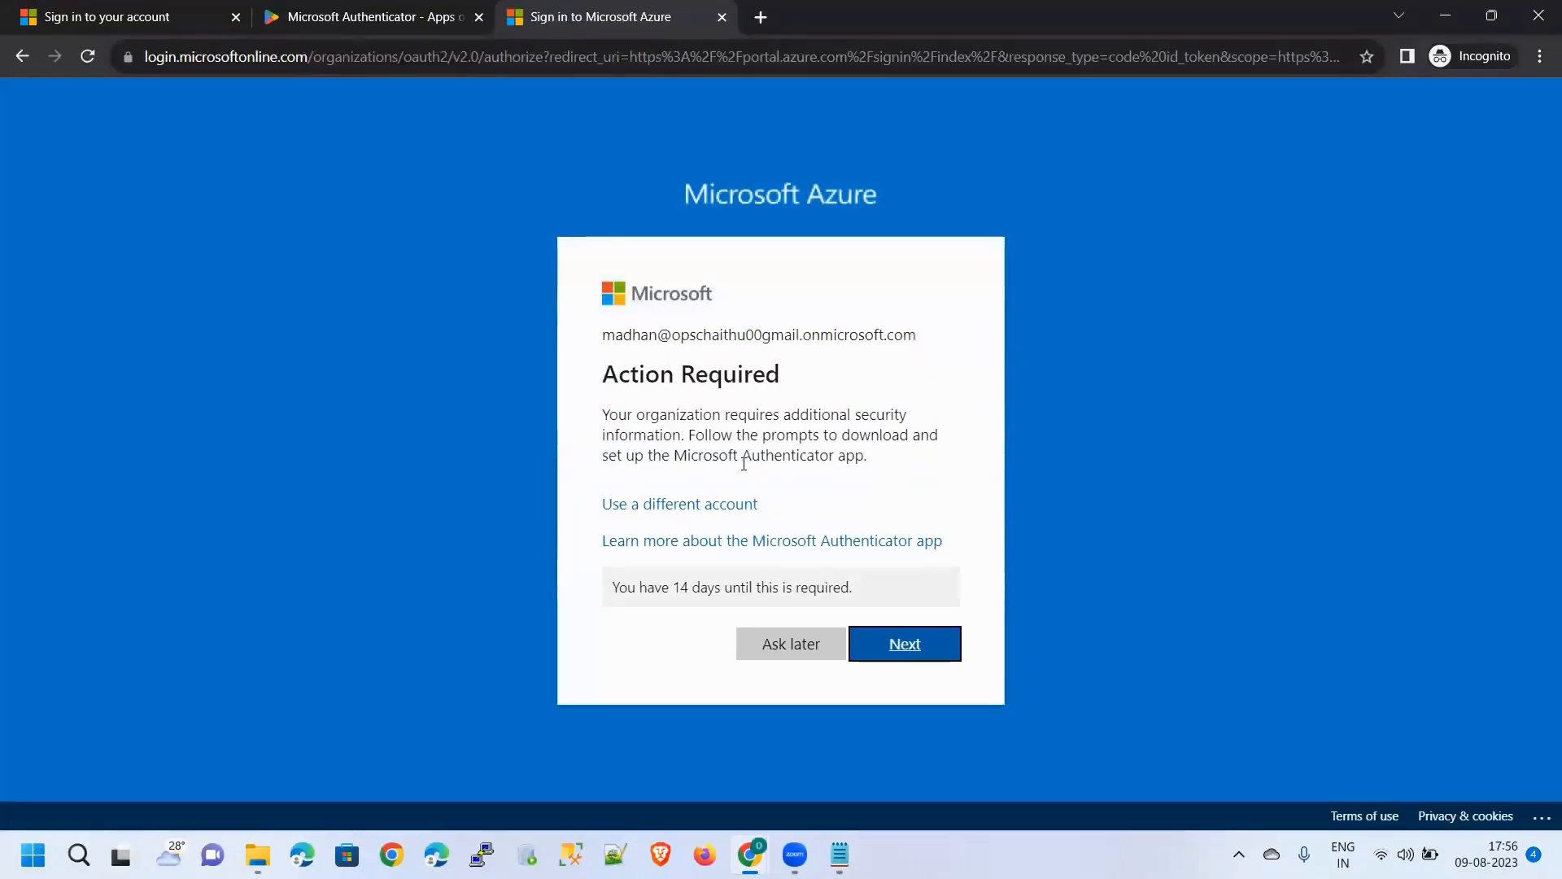
pyautogui.click(814, 647)
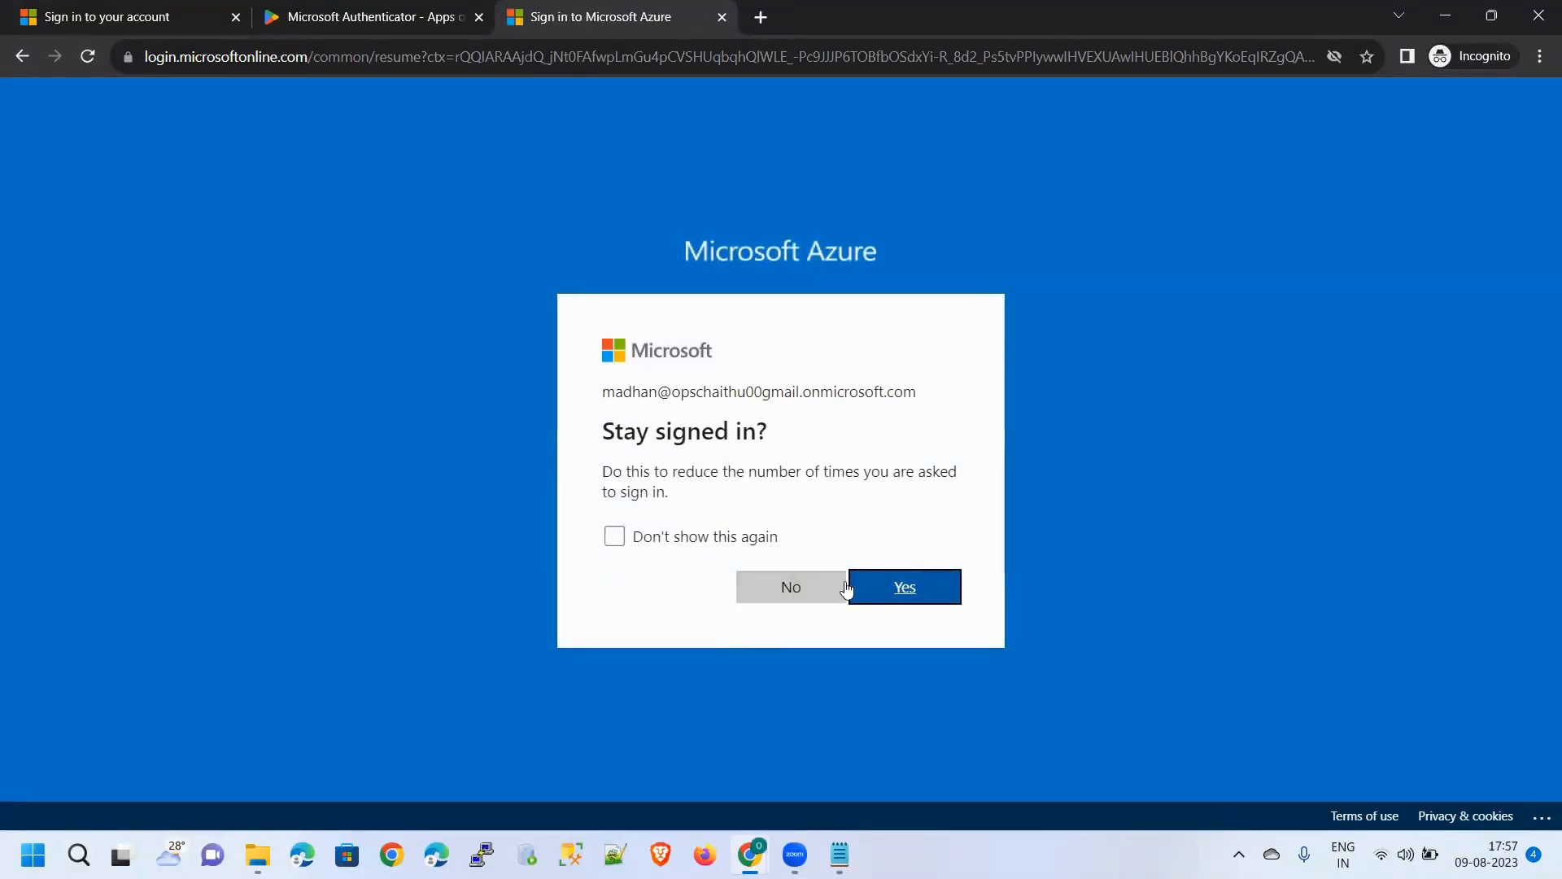
pyautogui.click(894, 594)
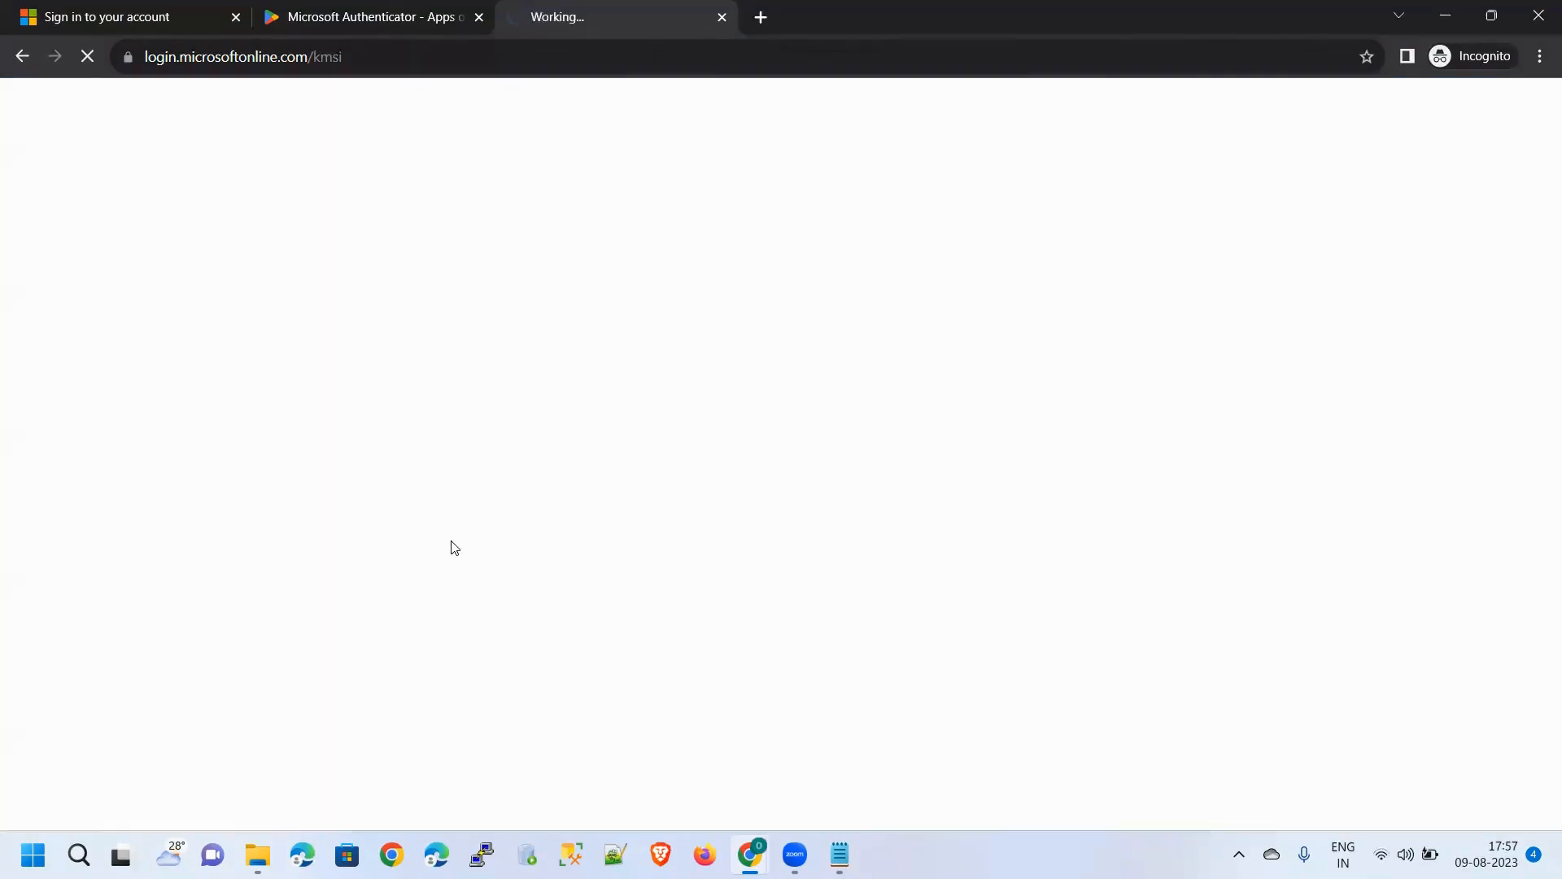
pyautogui.click(236, 17)
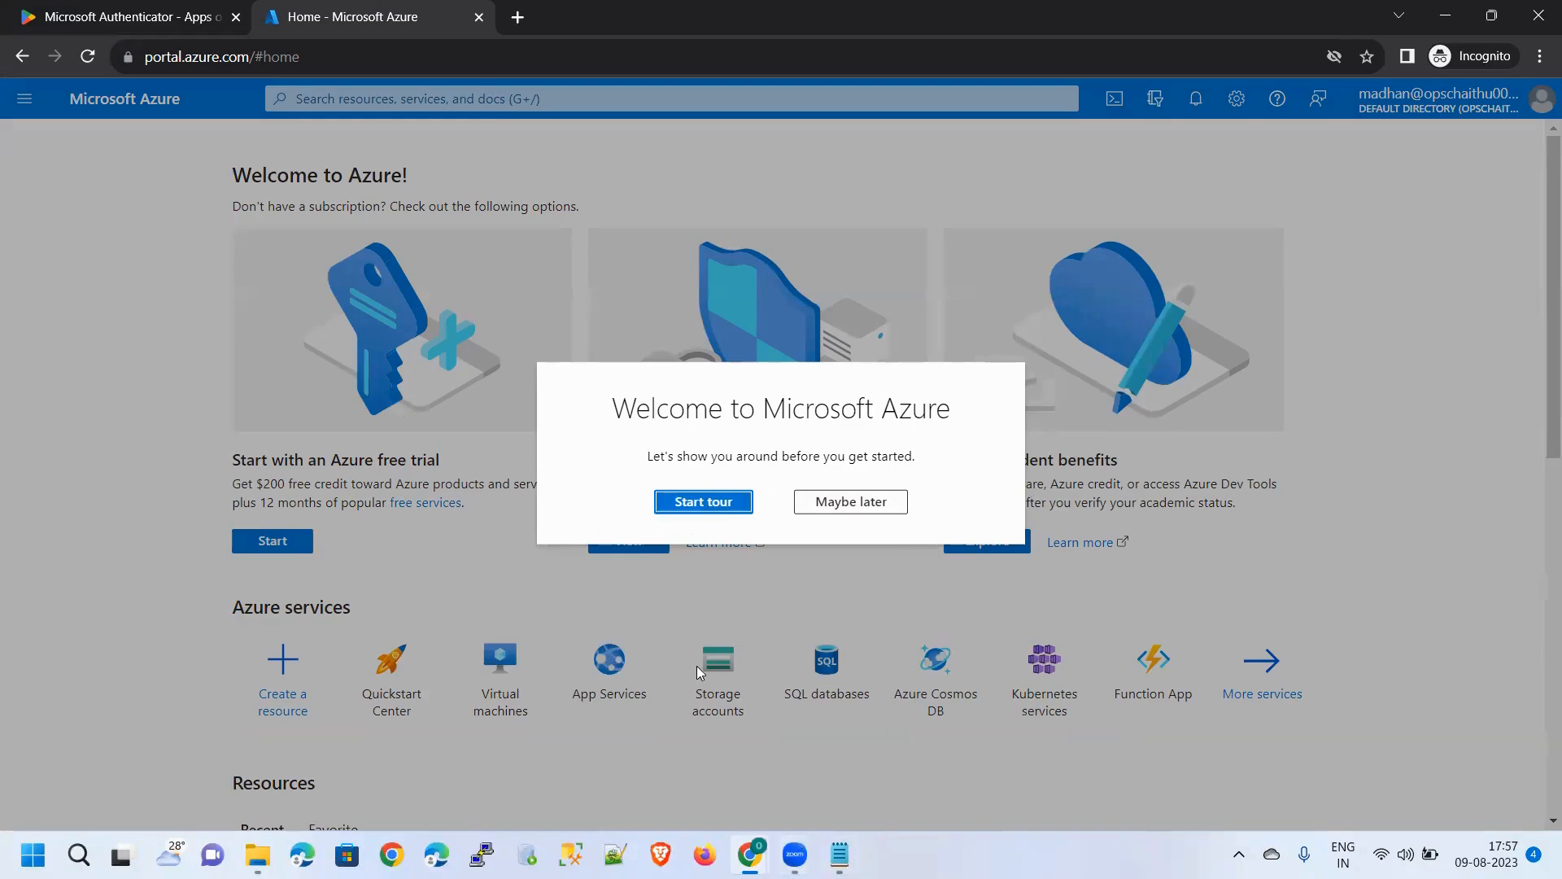
pyautogui.moveTo(750, 854)
pyautogui.click(643, 753)
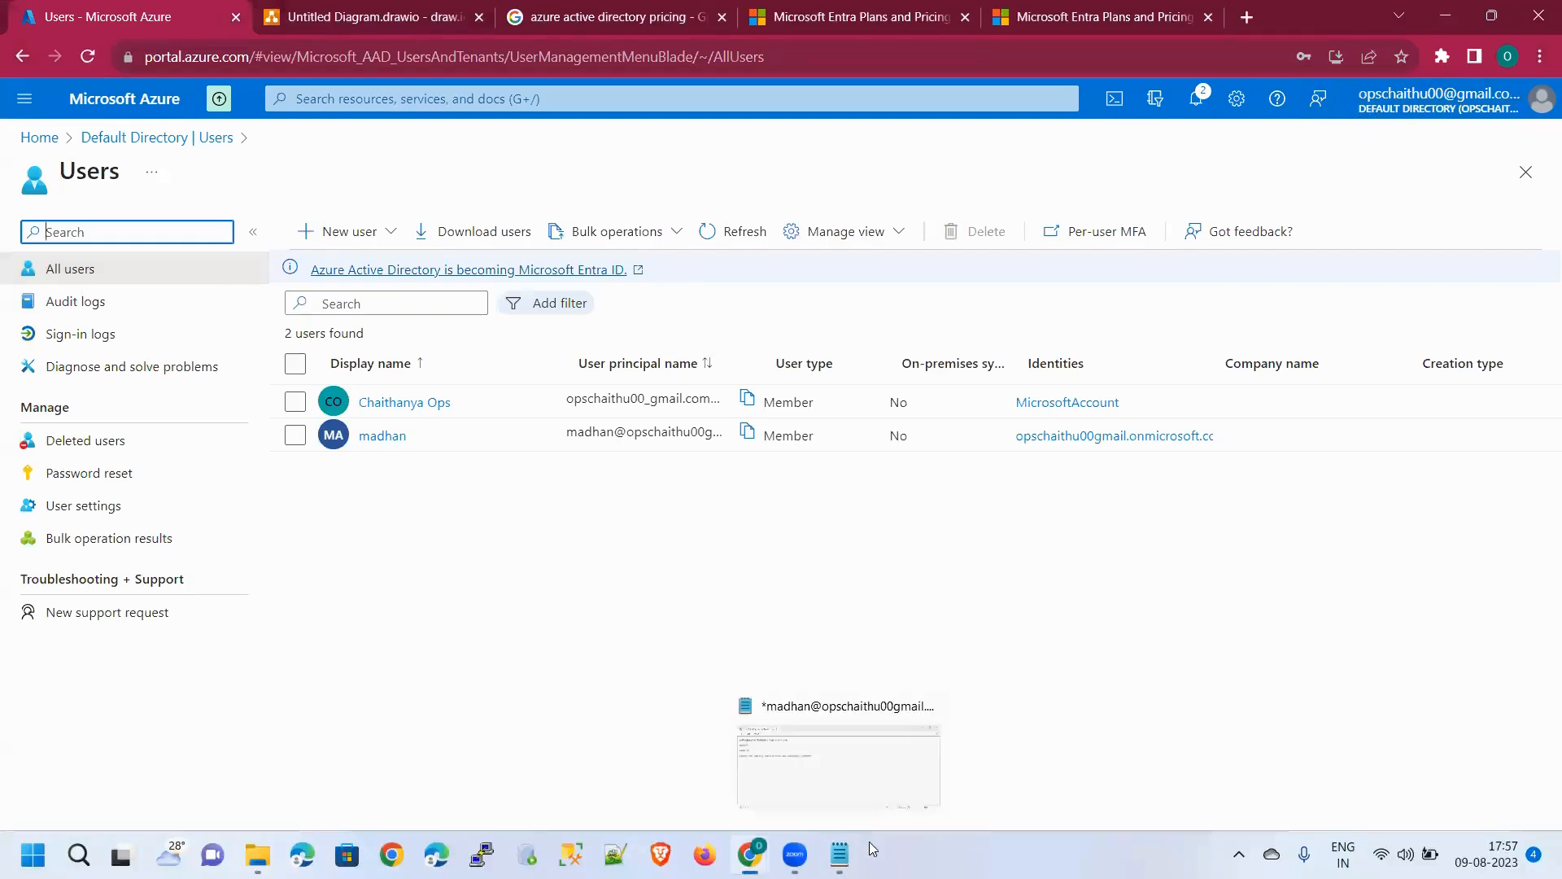
pyautogui.moveTo(750, 854)
pyautogui.click(822, 766)
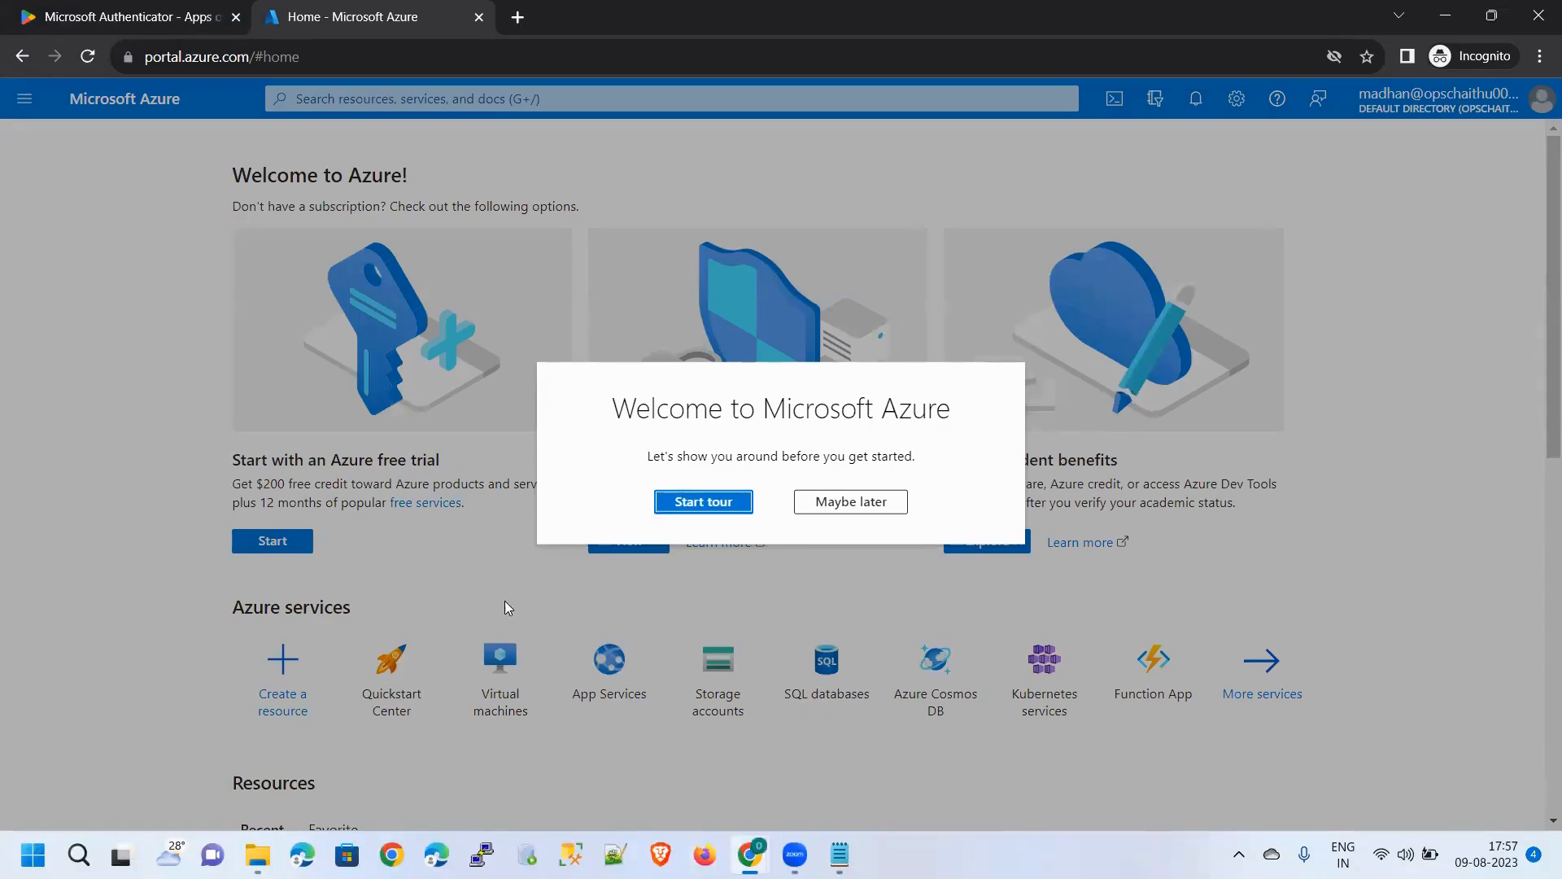
pyautogui.click(867, 504)
pyautogui.scroll(-1, 500, 555)
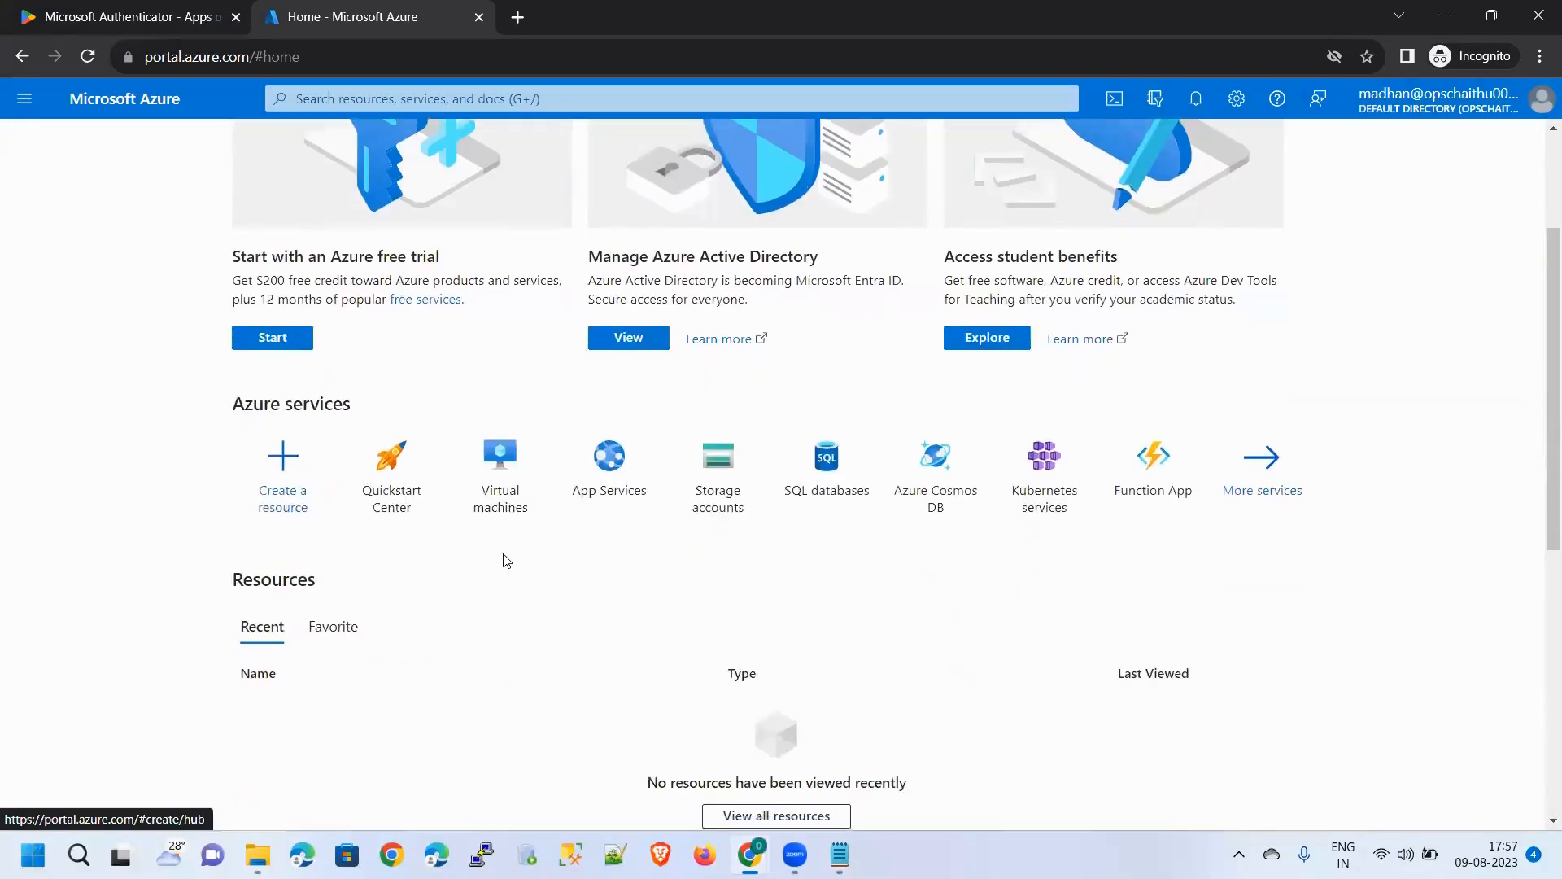
pyautogui.scroll(1, 361, 345)
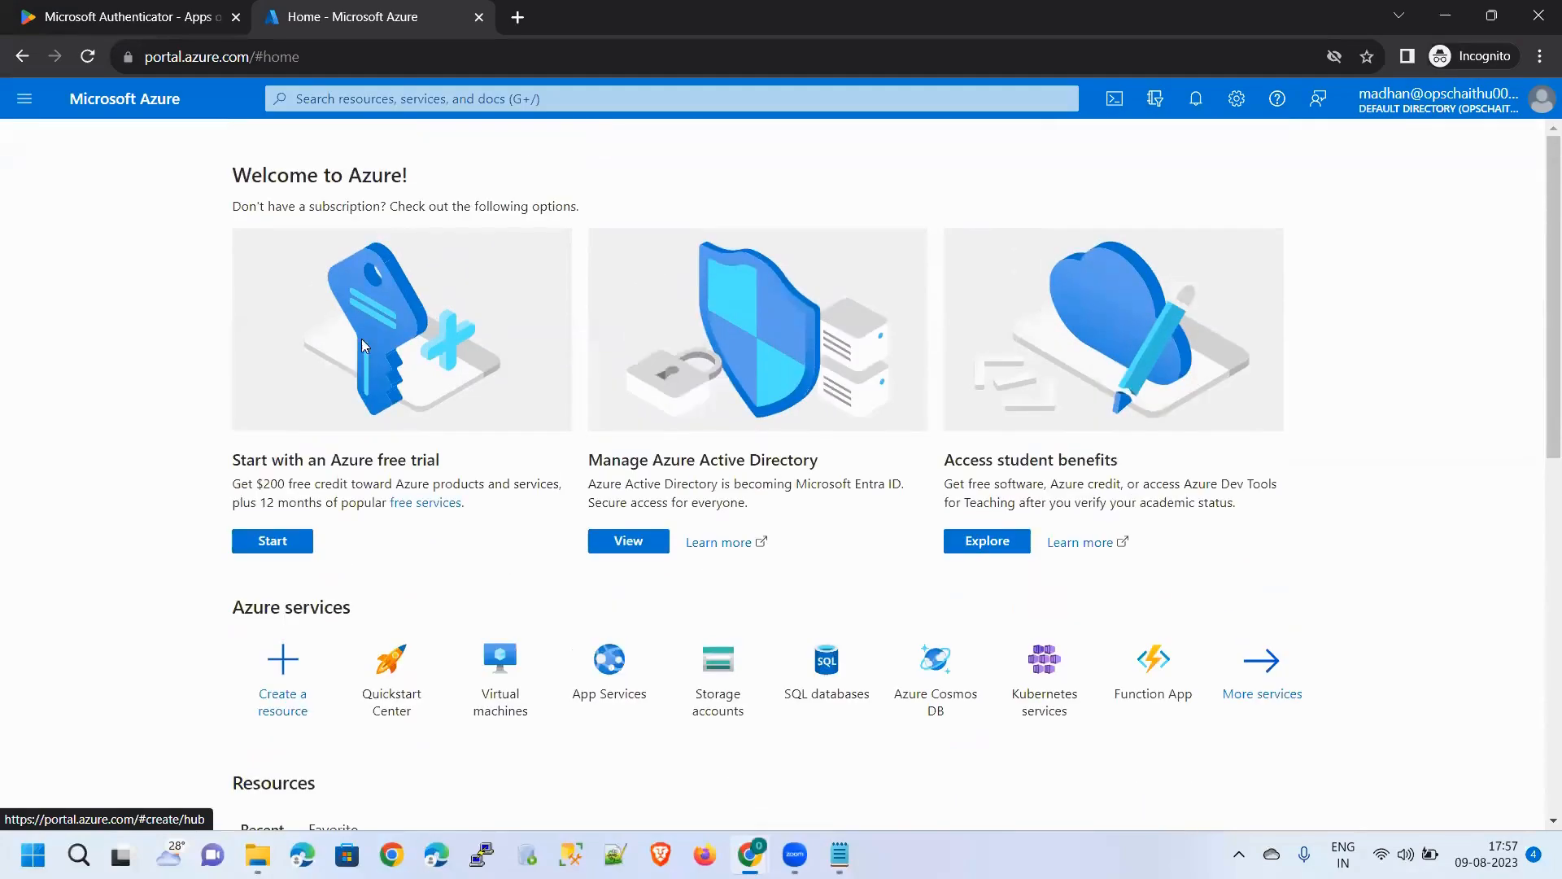
pyautogui.click(25, 98)
pyautogui.scroll(-1, 94, 419)
pyautogui.click(670, 367)
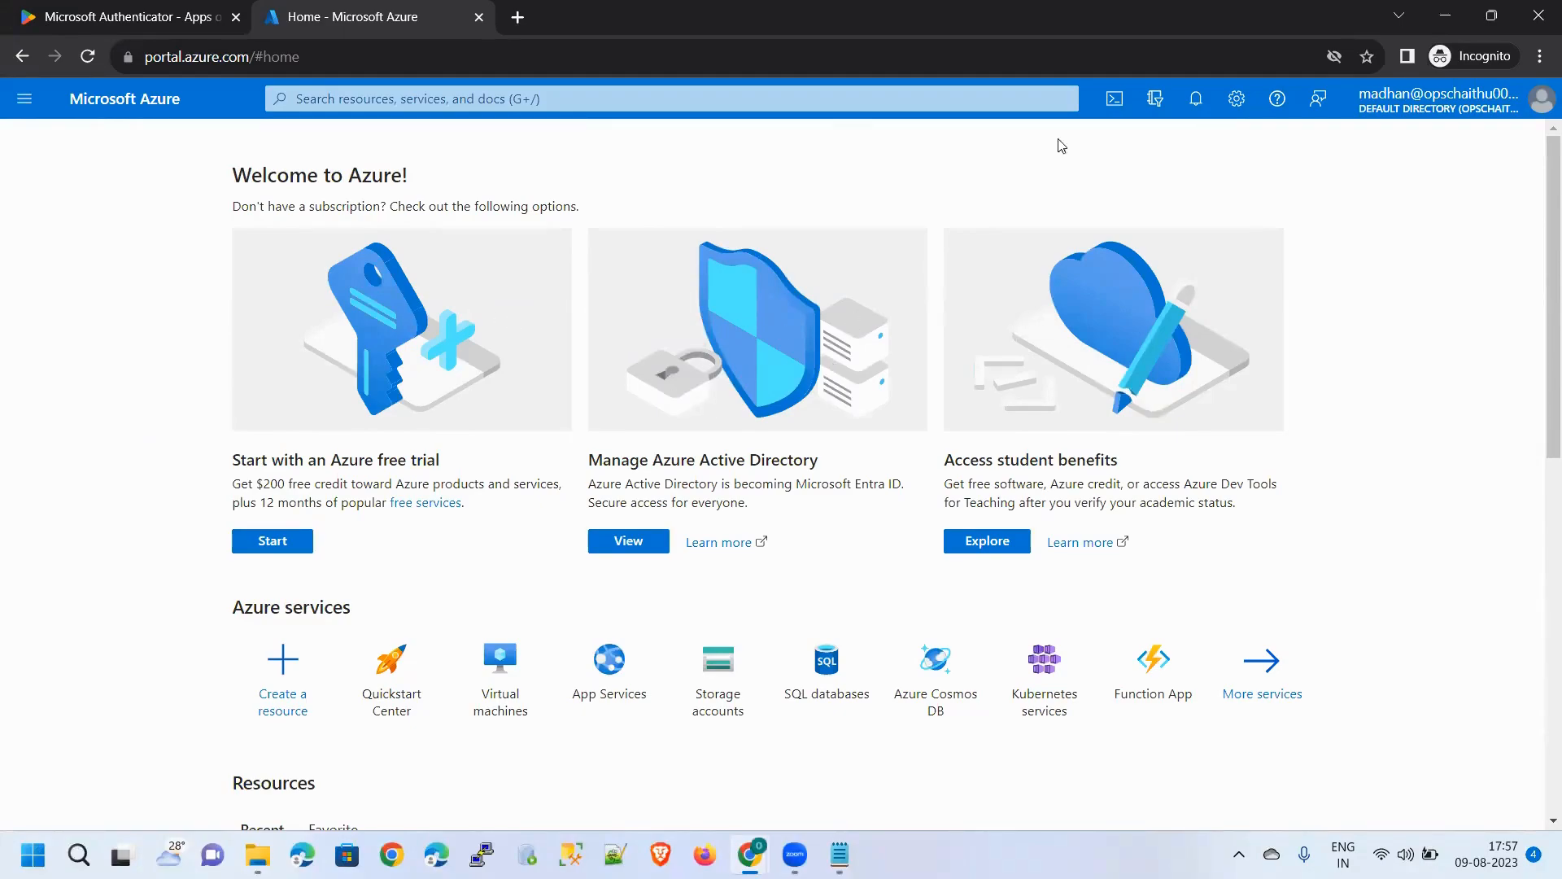
pyautogui.scroll(-1, 783, 422)
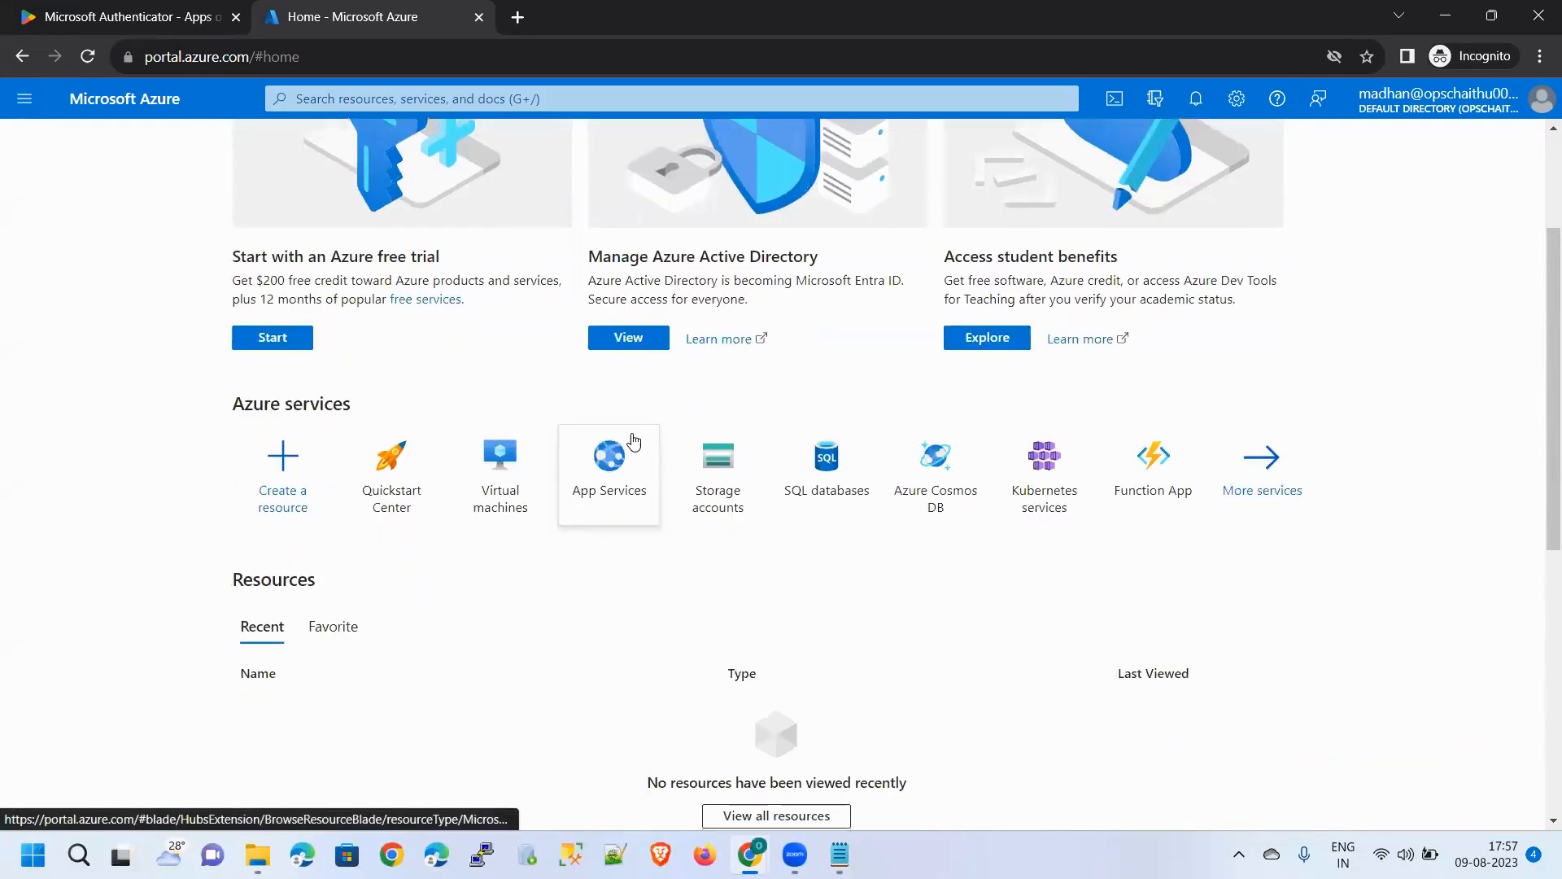
pyautogui.scroll(1, 740, 468)
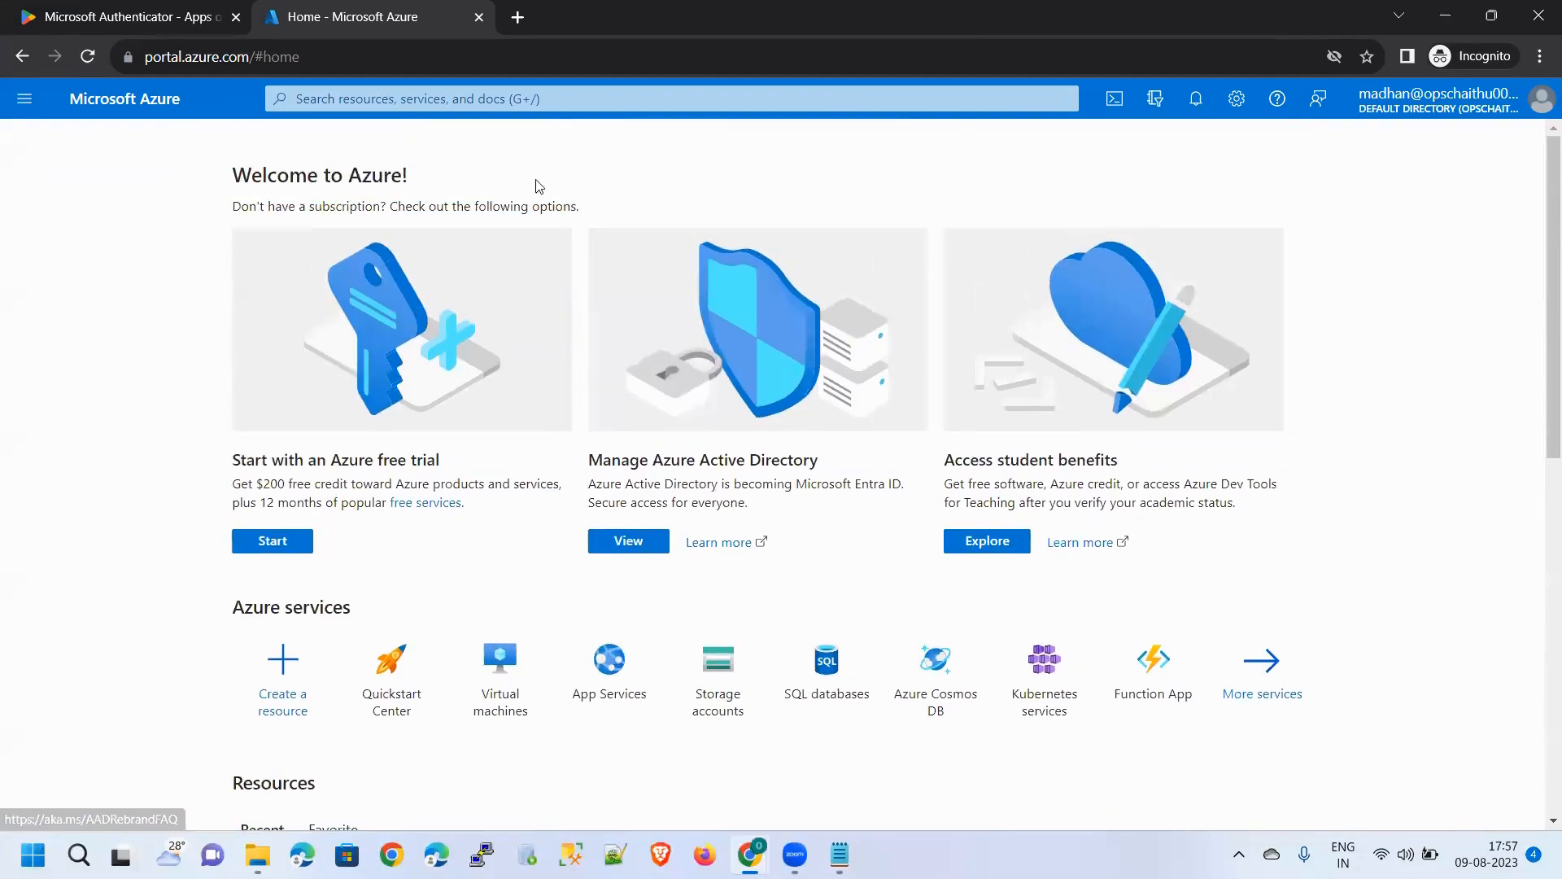
# Open Azure Active Directory via search, check its Users list (2 users), and return Home
pyautogui.click(546, 100)
pyautogui.write('a')
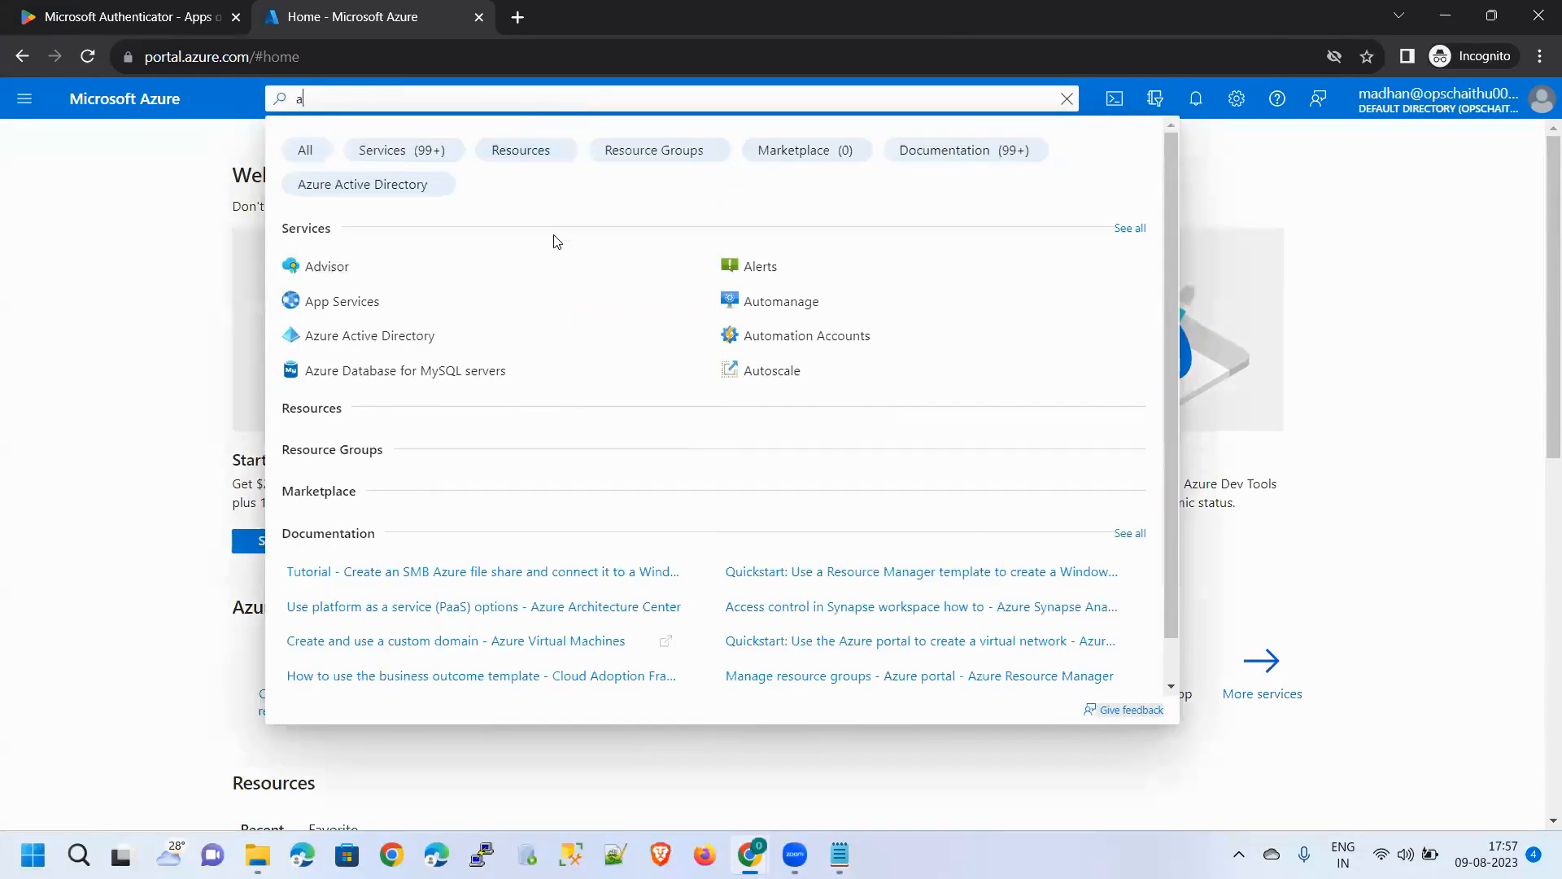
pyautogui.click(445, 335)
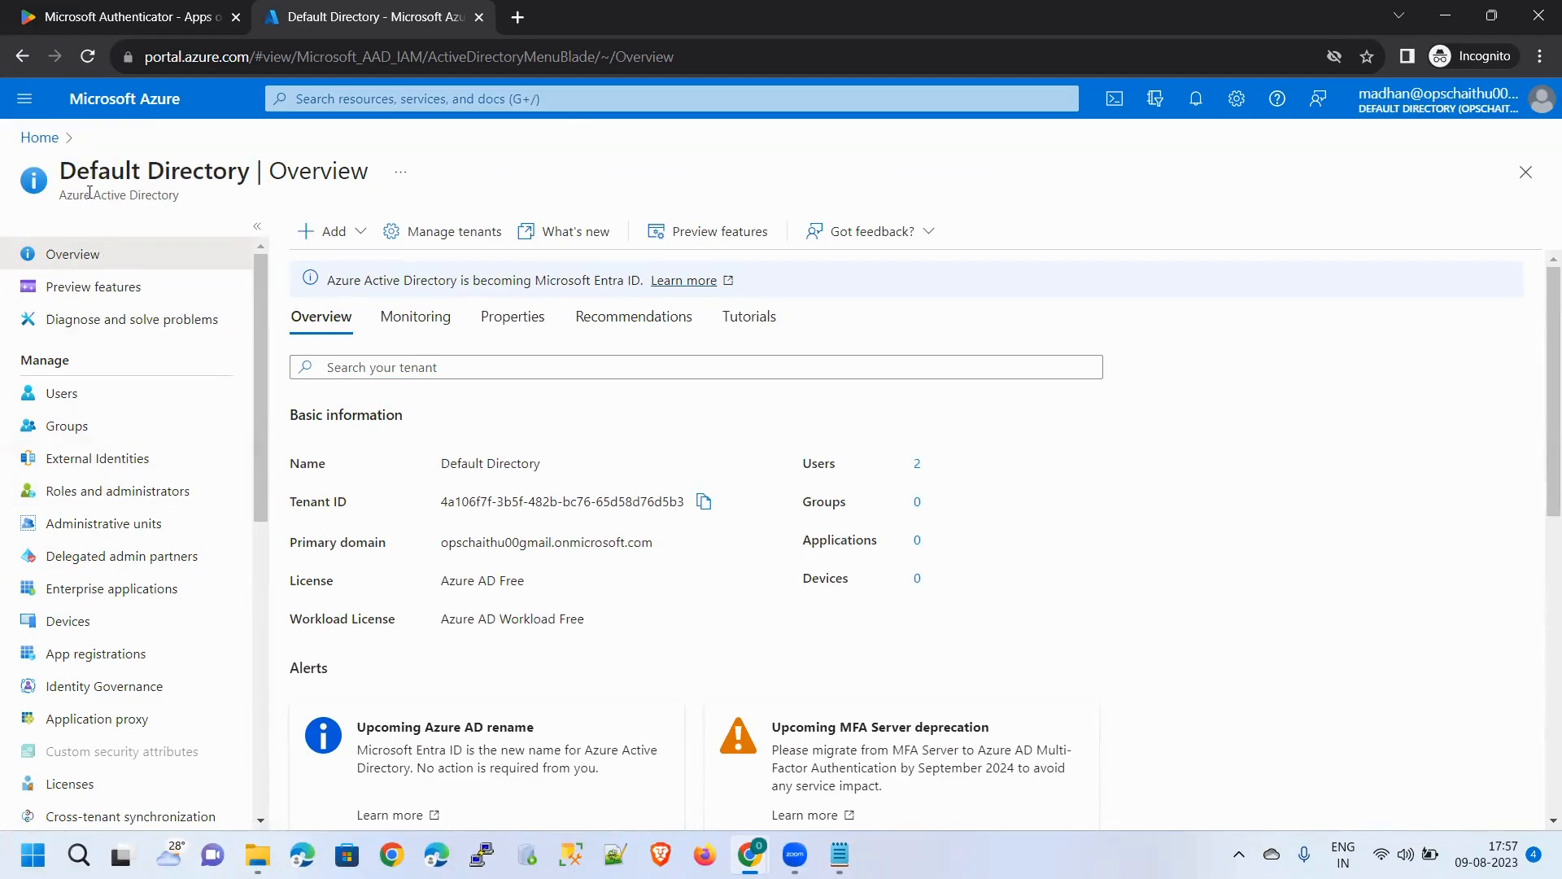
pyautogui.click(118, 389)
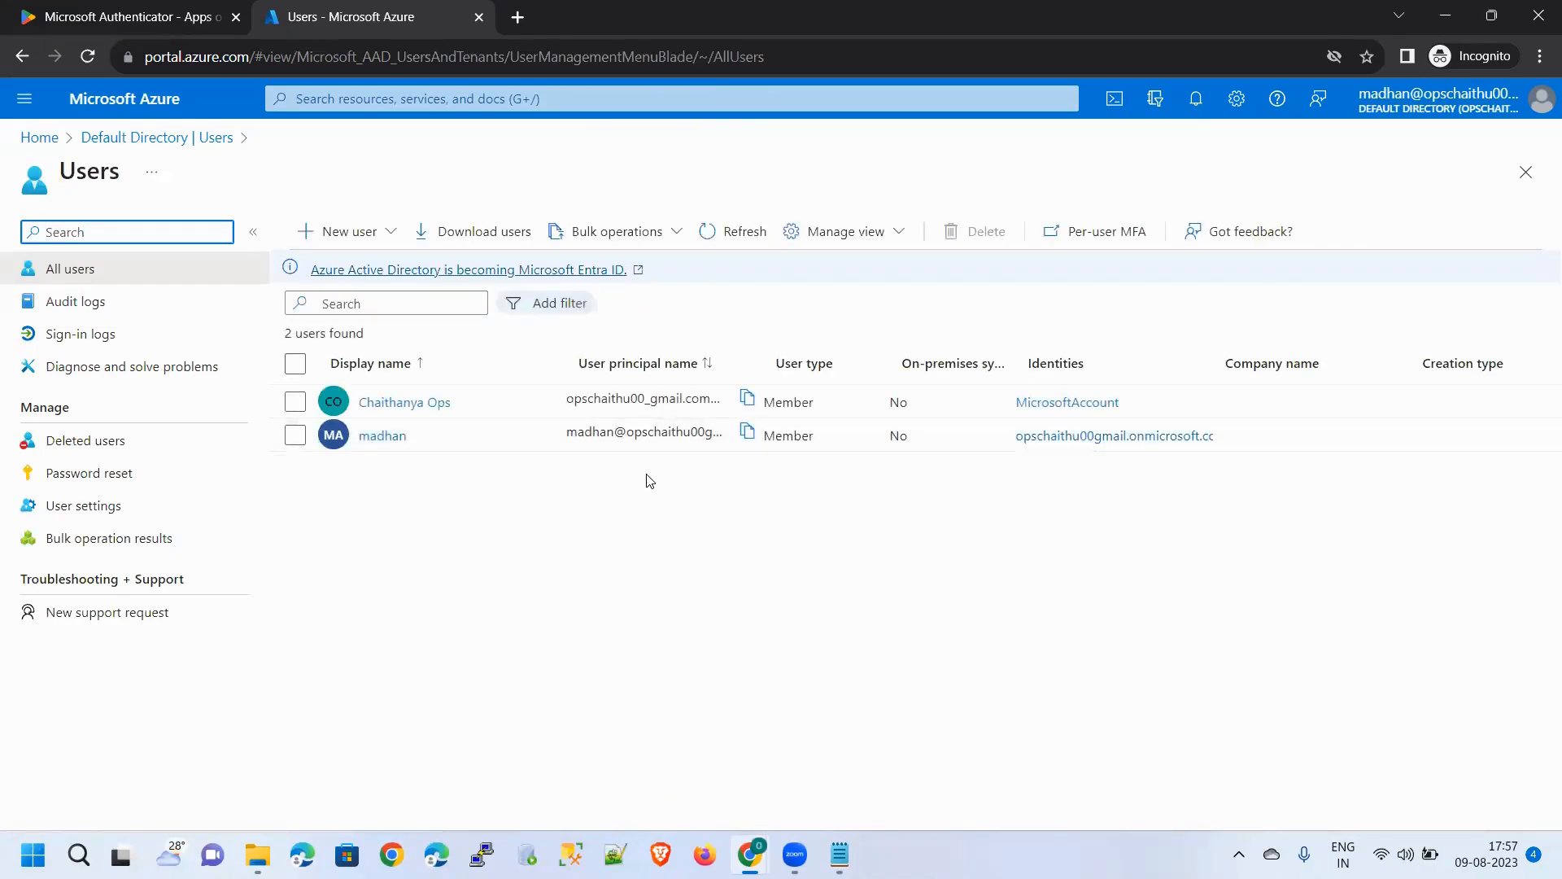
pyautogui.click(41, 135)
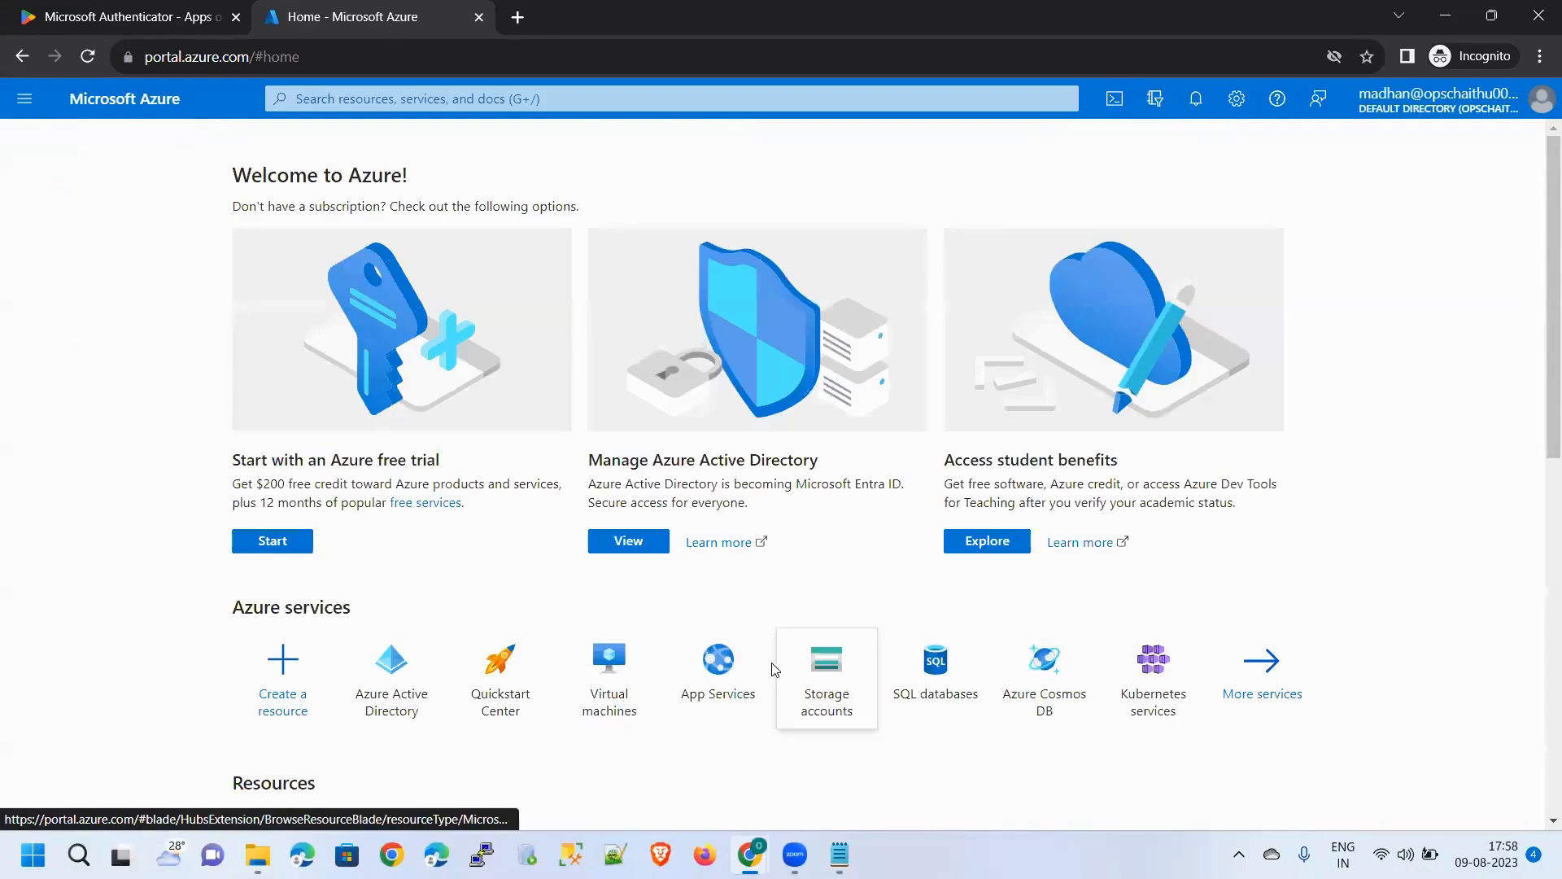
# Browse Resource groups, Virtual machines and SQL databases, returning to Home after each
pyautogui.click(640, 102)
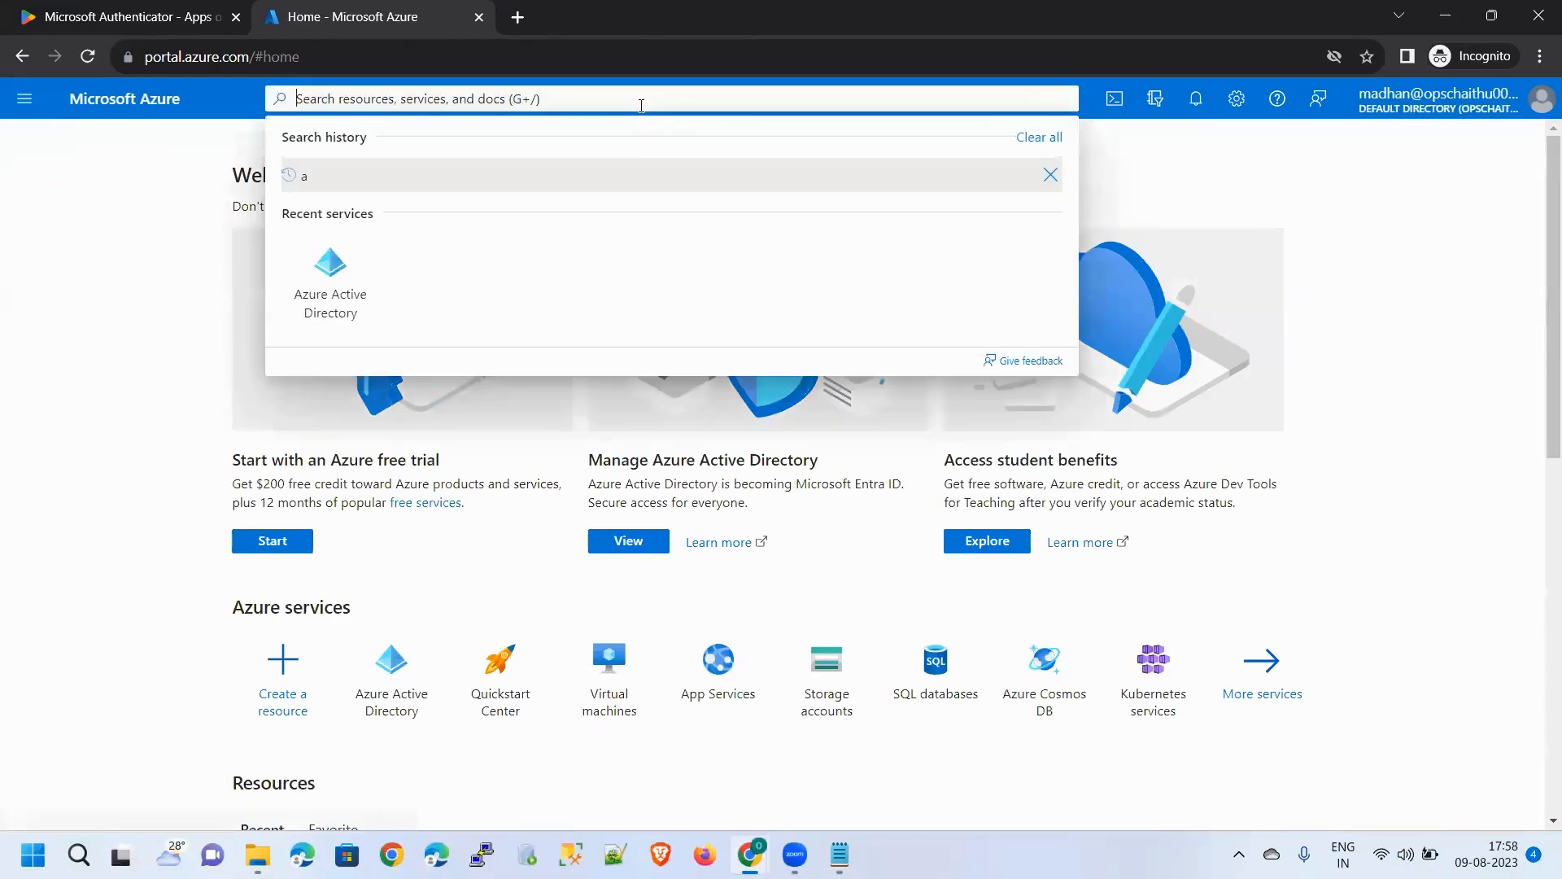
pyautogui.write('Reso')
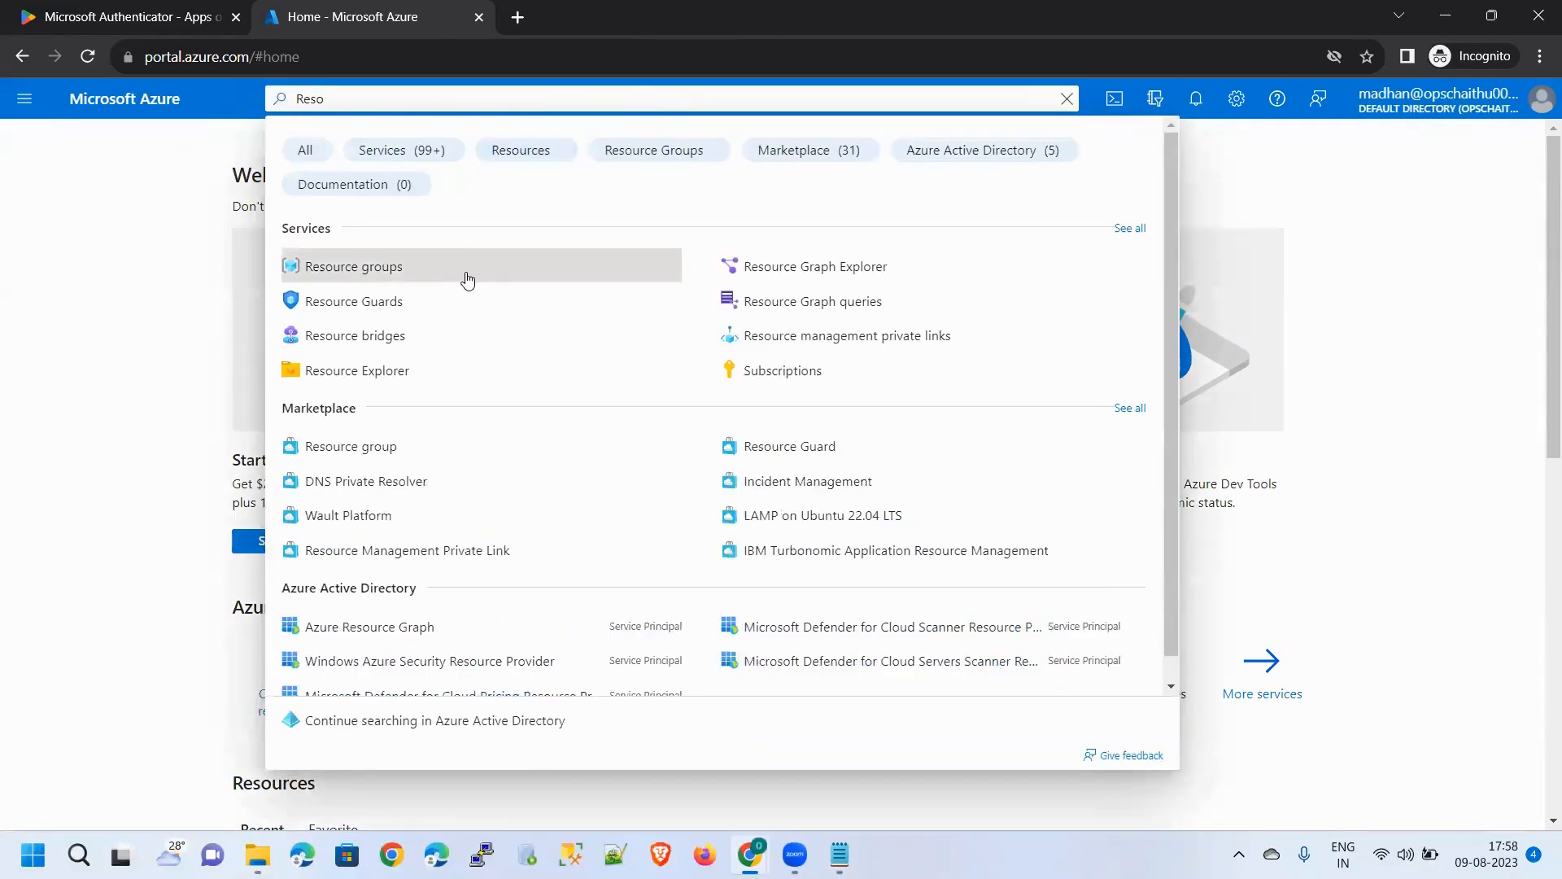
pyautogui.click(463, 275)
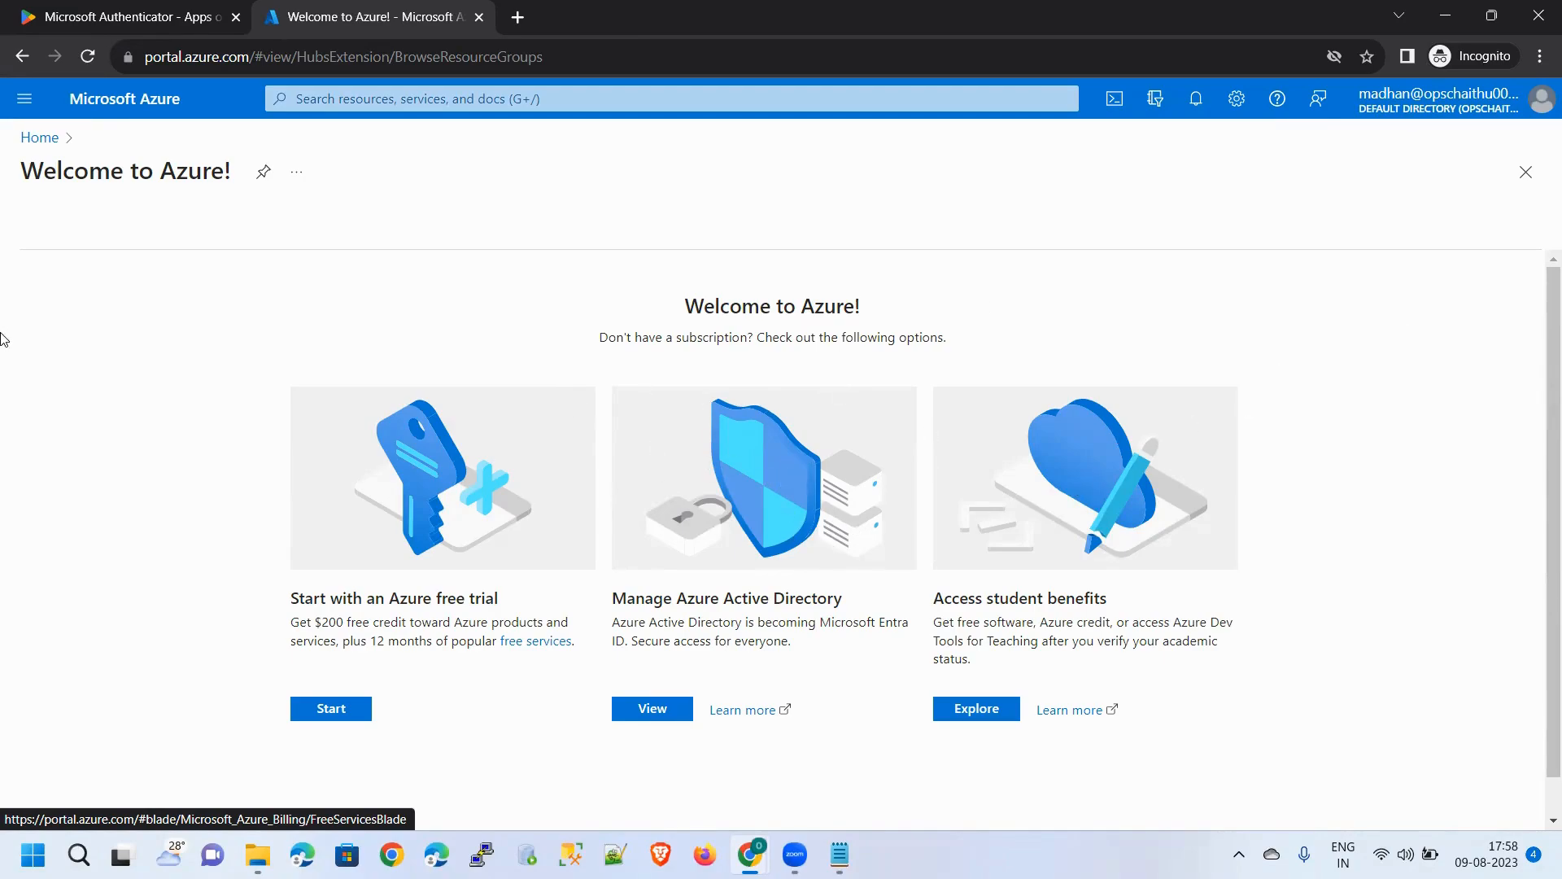
pyautogui.click(39, 136)
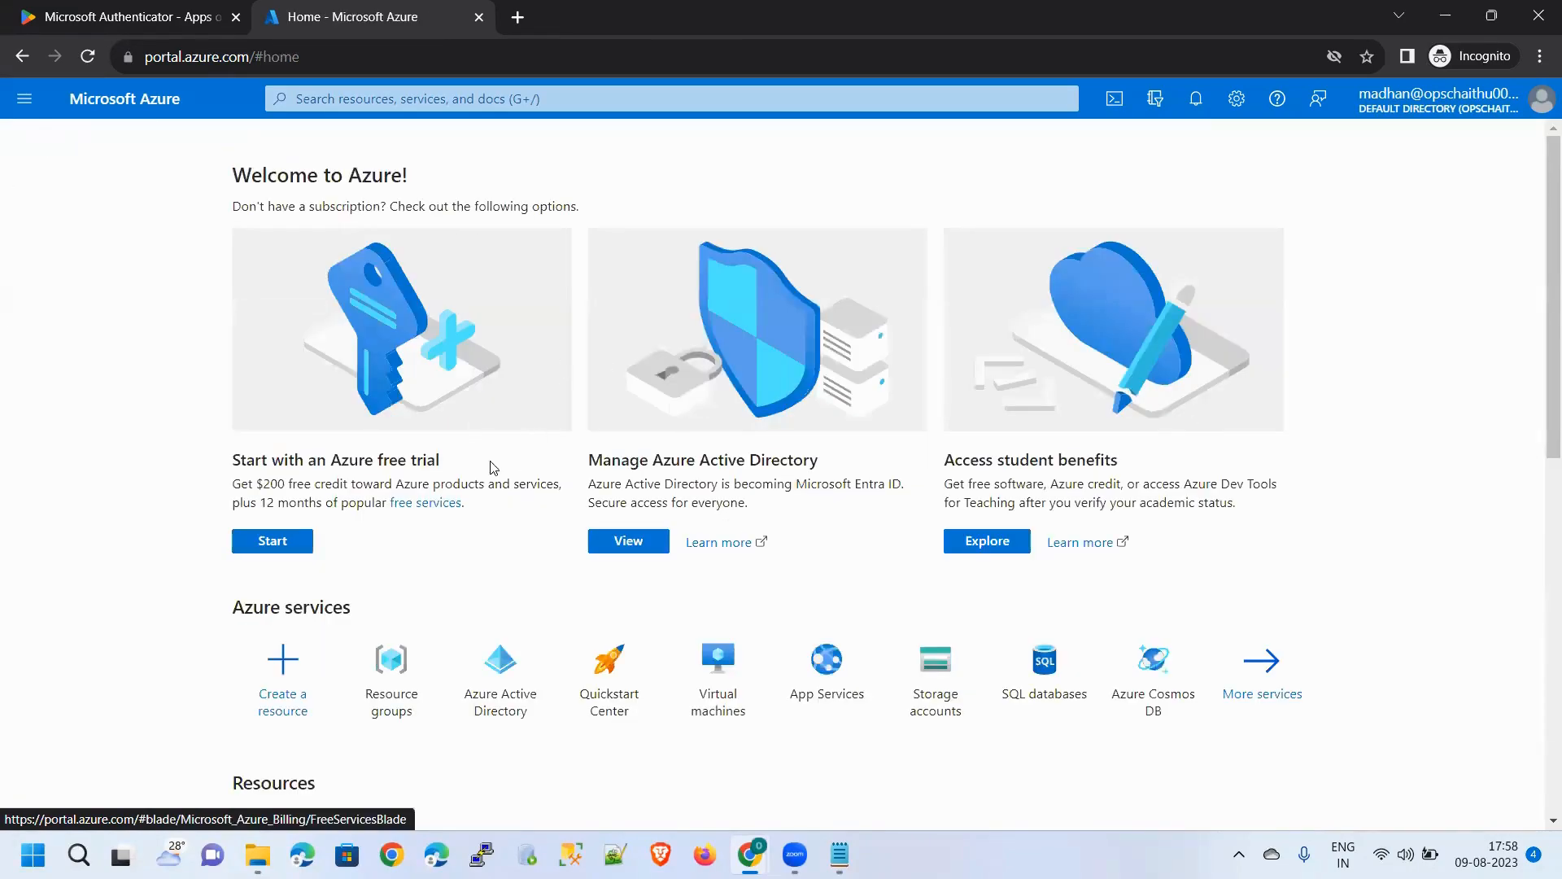
pyautogui.click(651, 547)
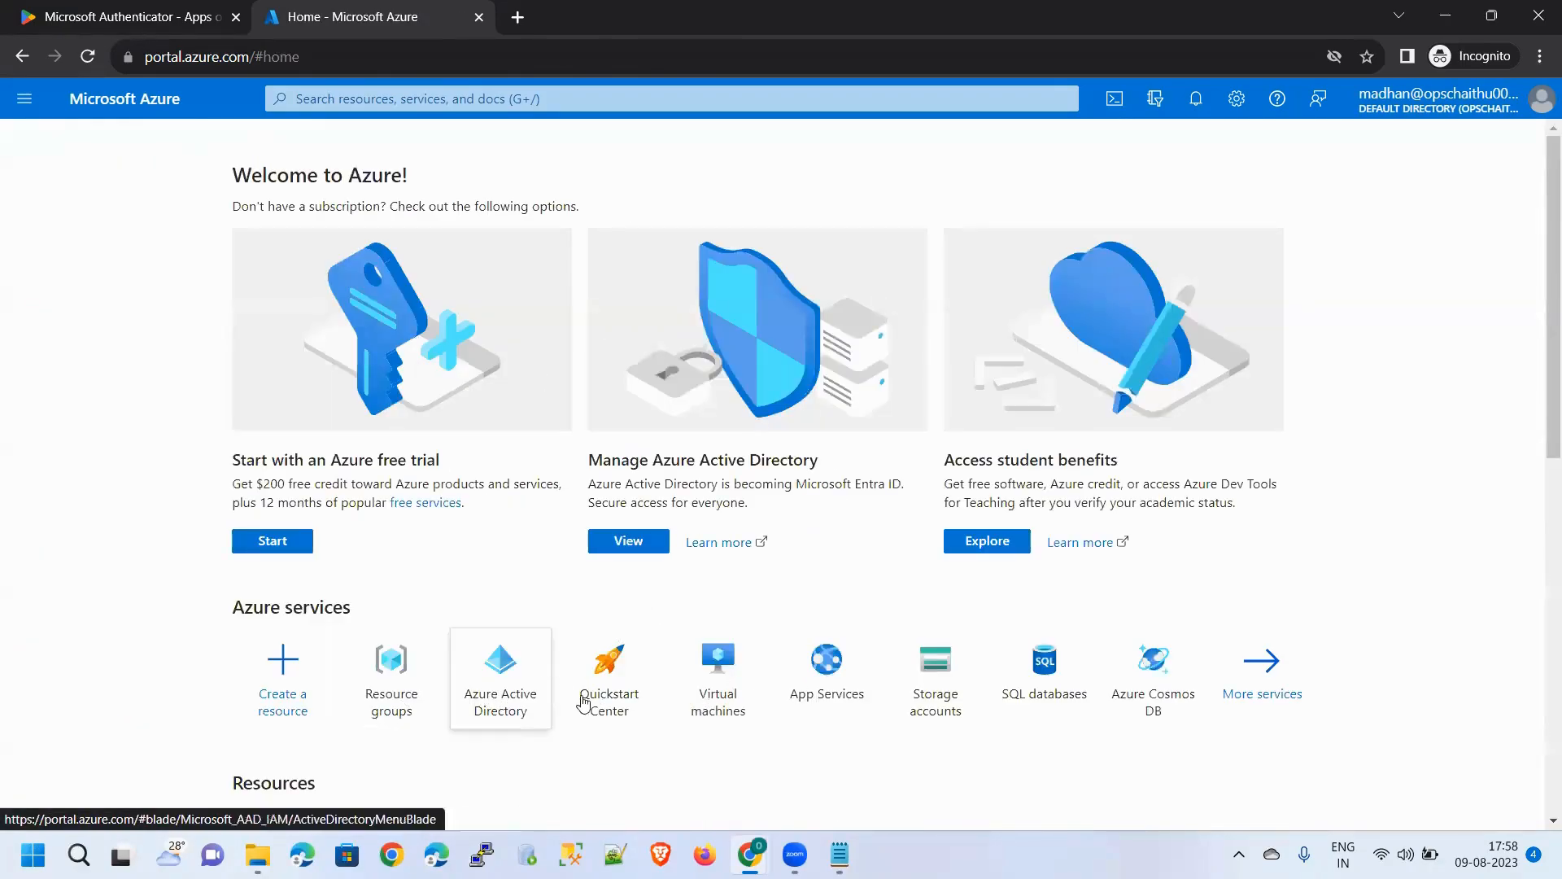
pyautogui.click(716, 696)
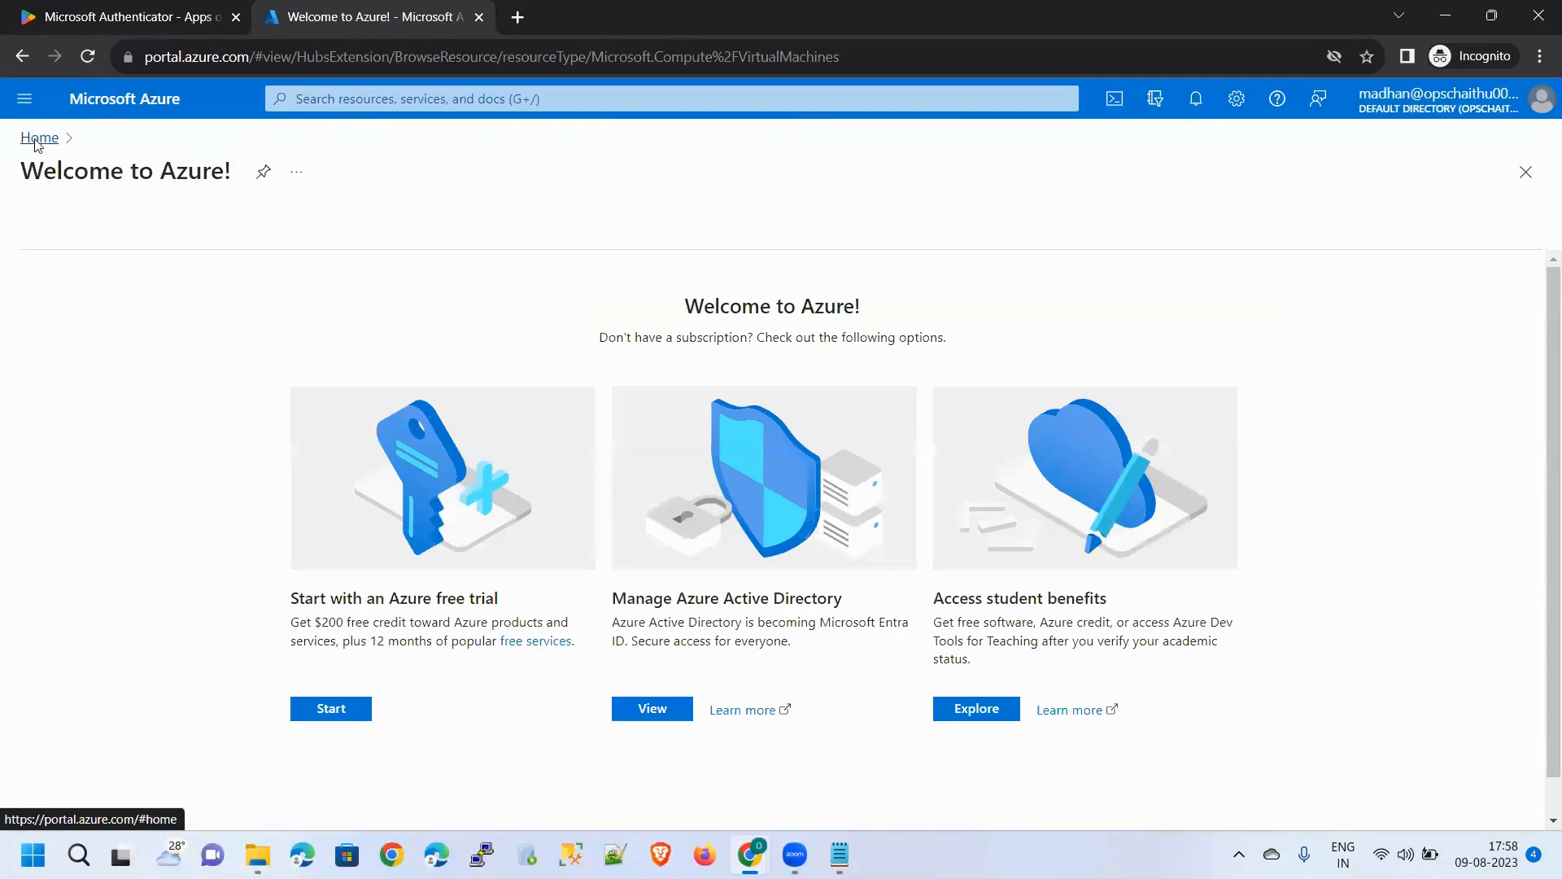
pyautogui.click(40, 140)
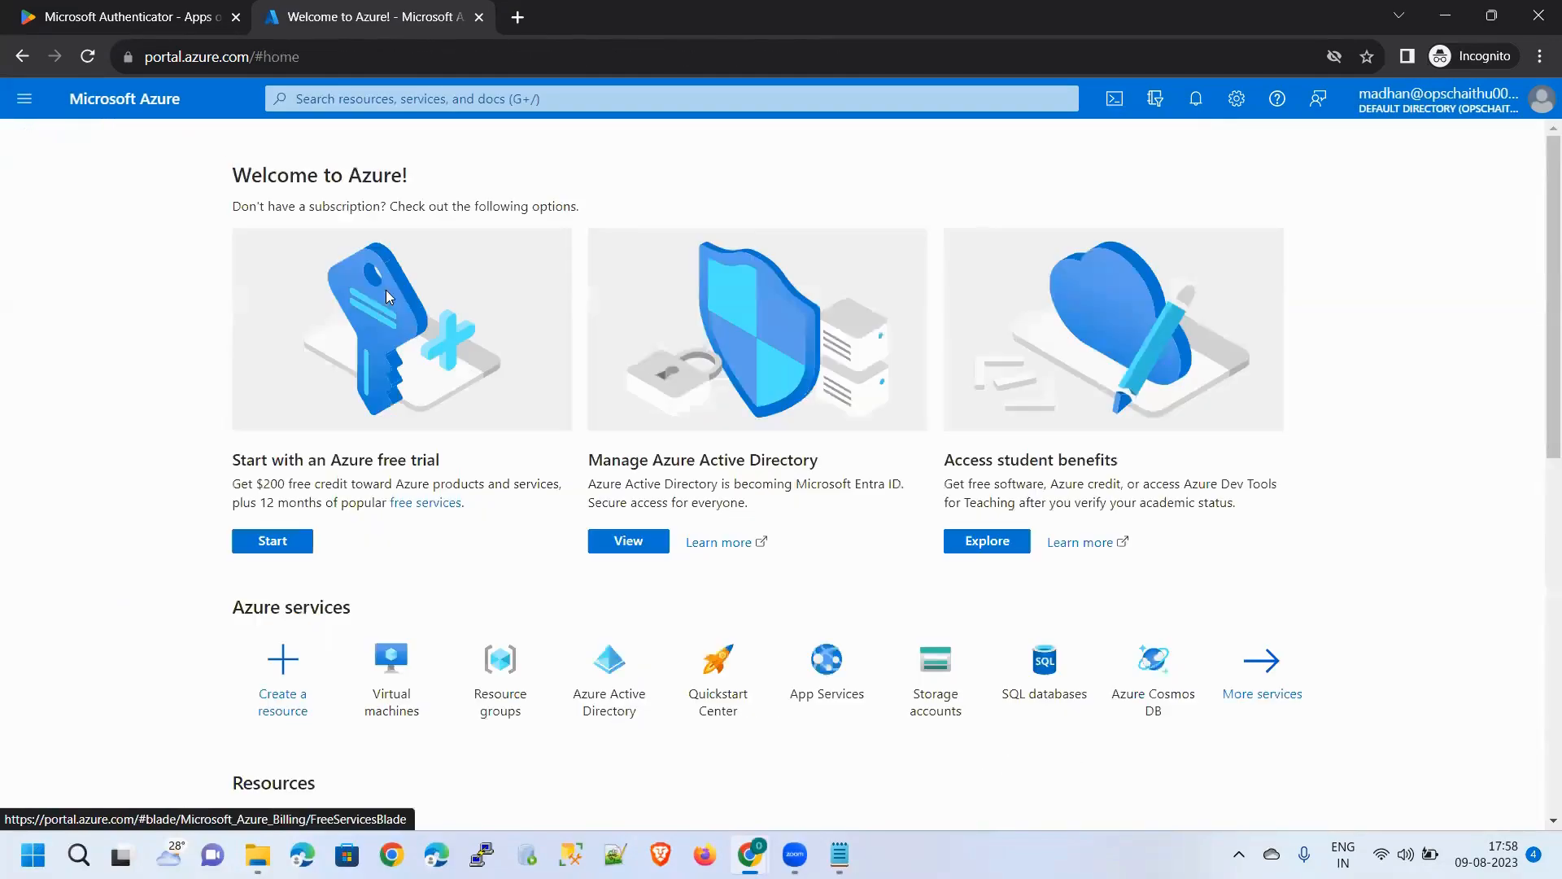
pyautogui.click(1065, 690)
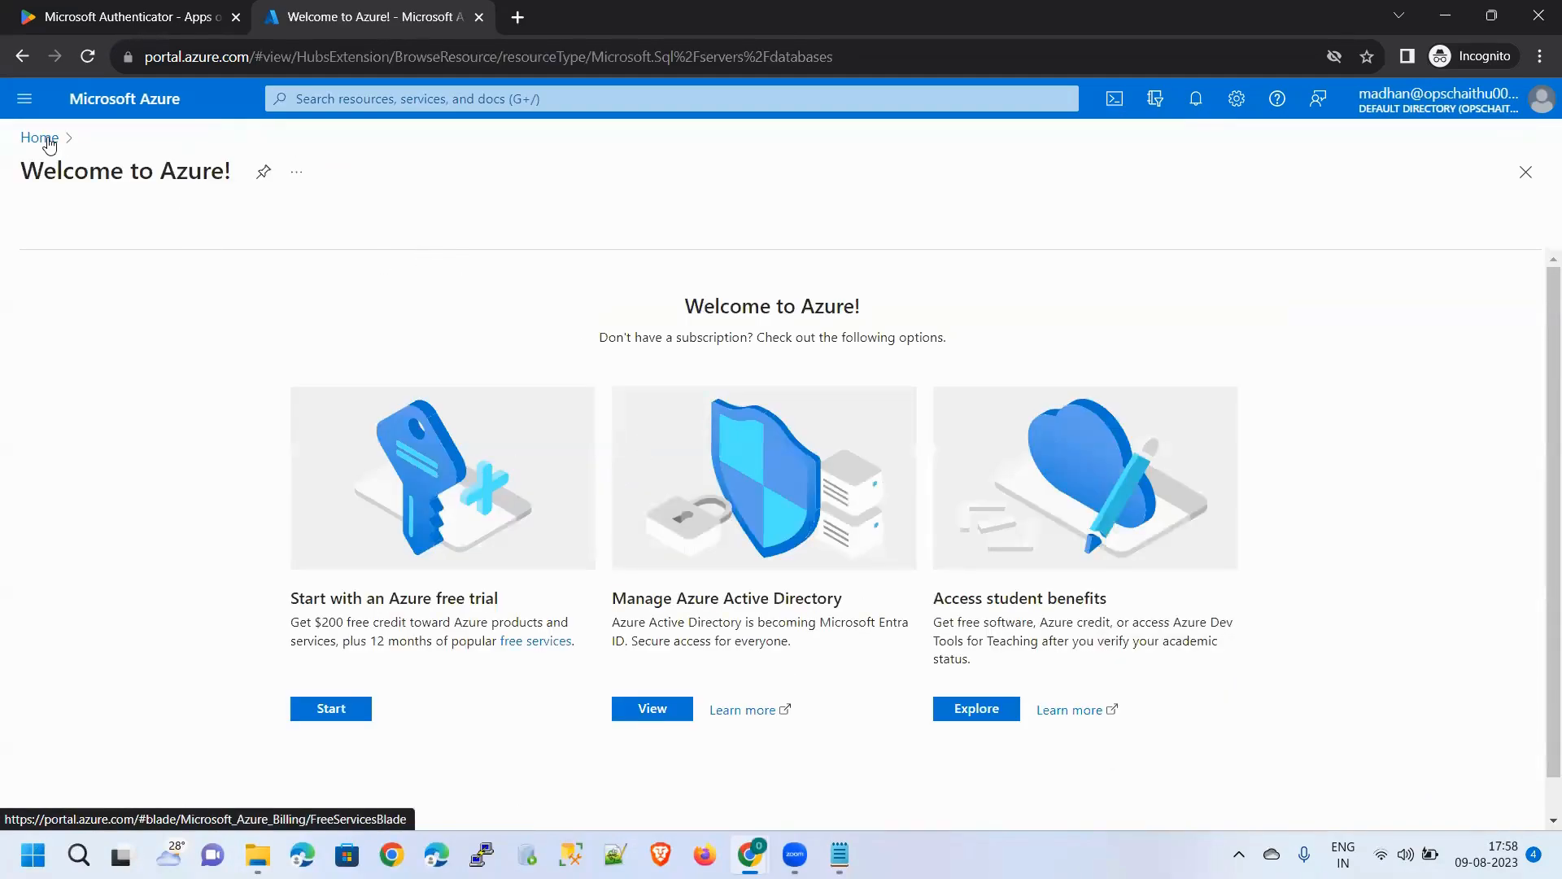
pyautogui.click(41, 138)
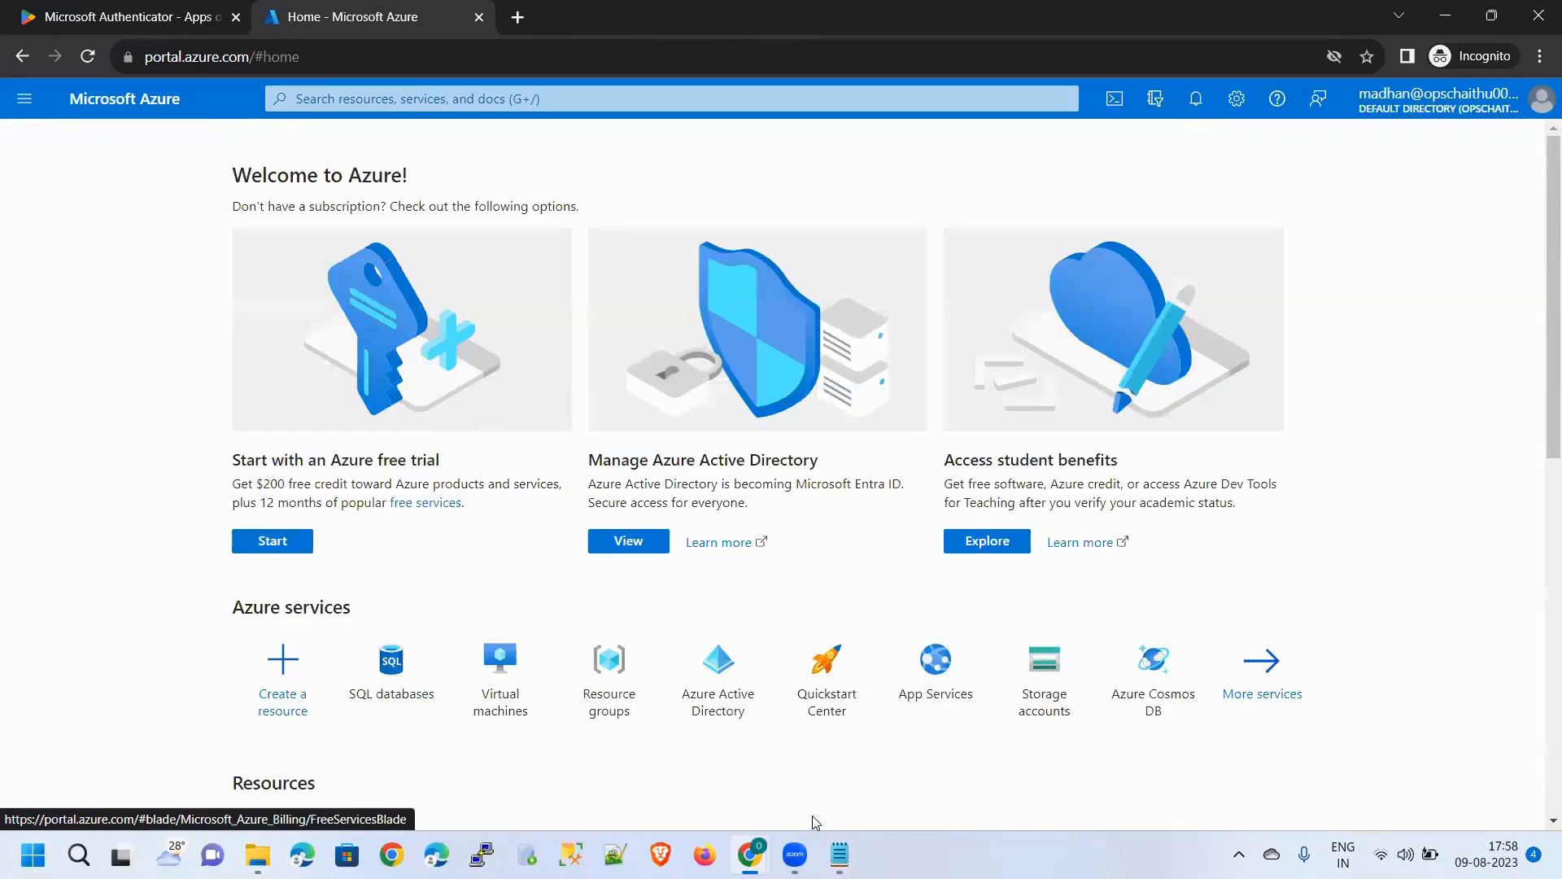
# Bring the Users browser window forward and switch to the draw.io diagram
pyautogui.moveTo(750, 855)
pyautogui.click(657, 796)
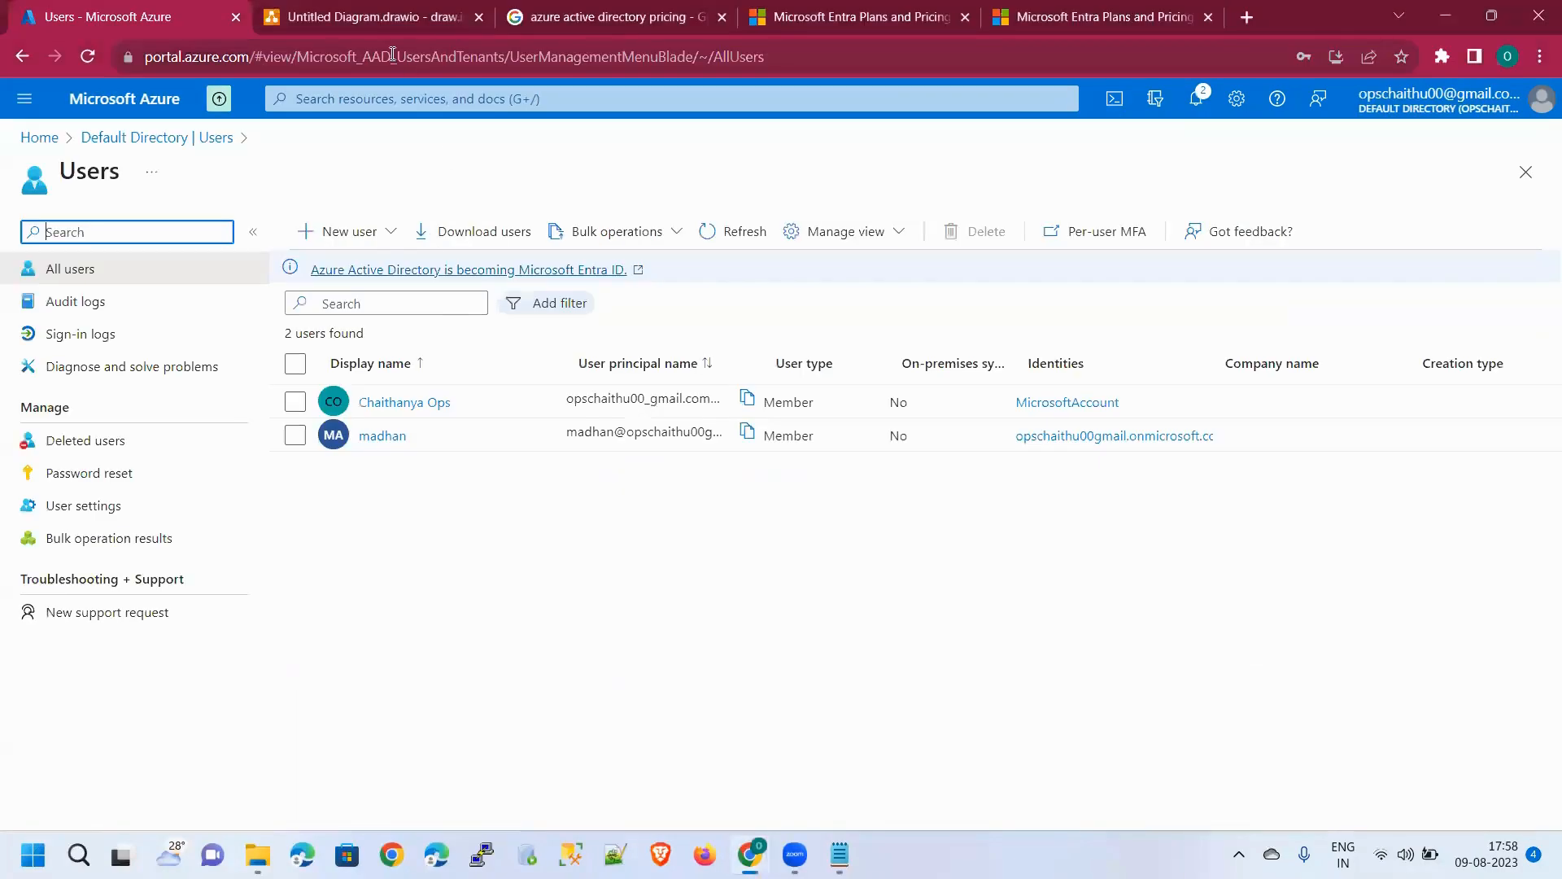
pyautogui.click(384, 24)
# Add a connected rectangle below the email box and start its label with 'A'
pyautogui.click(725, 682)
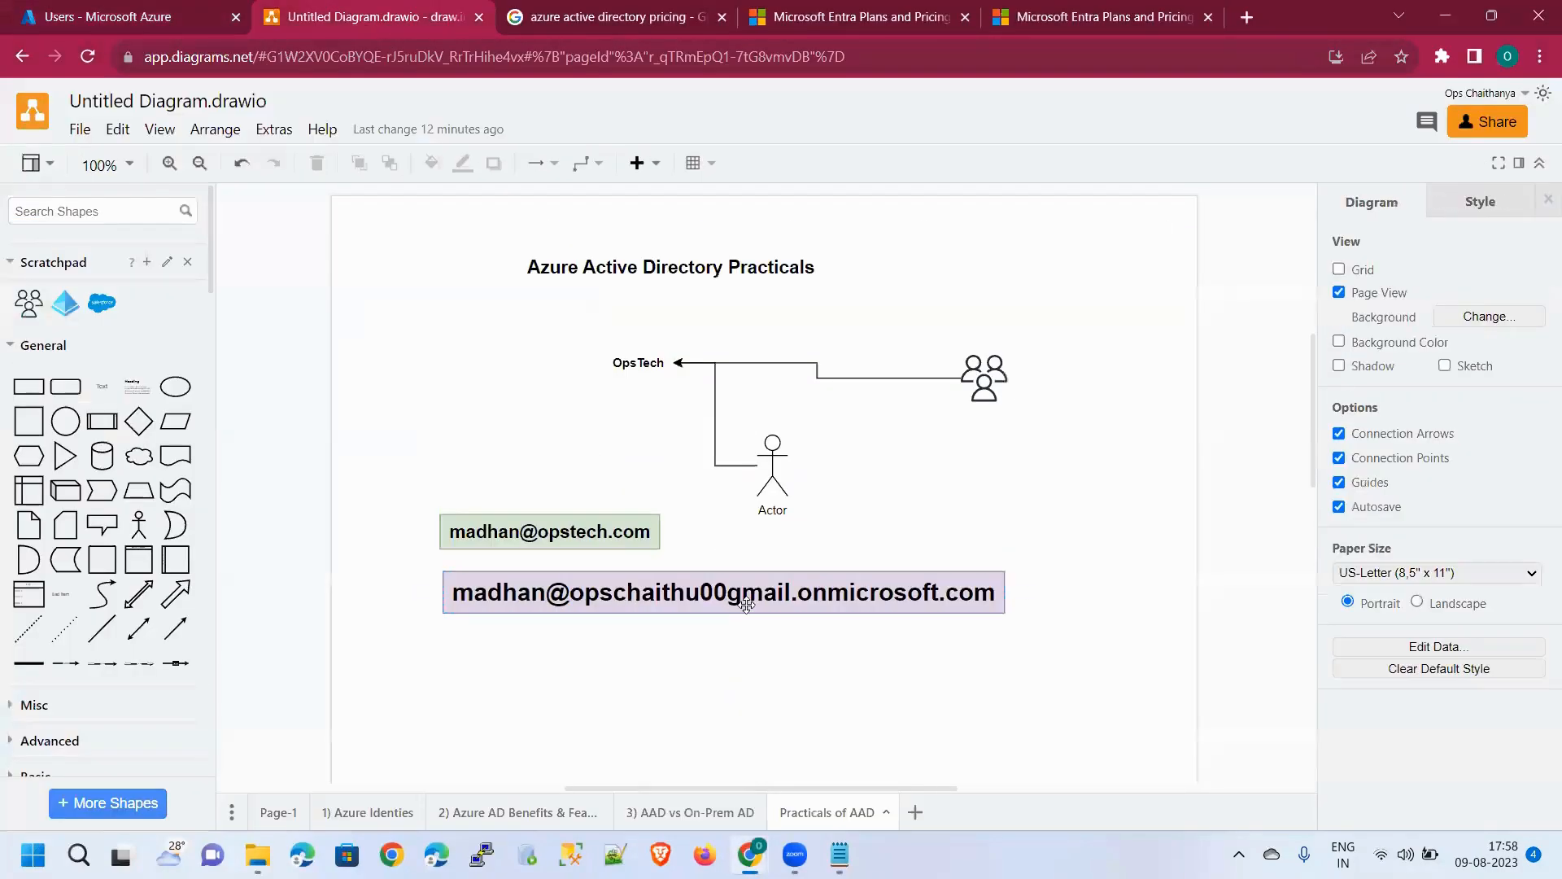
pyautogui.click(723, 632)
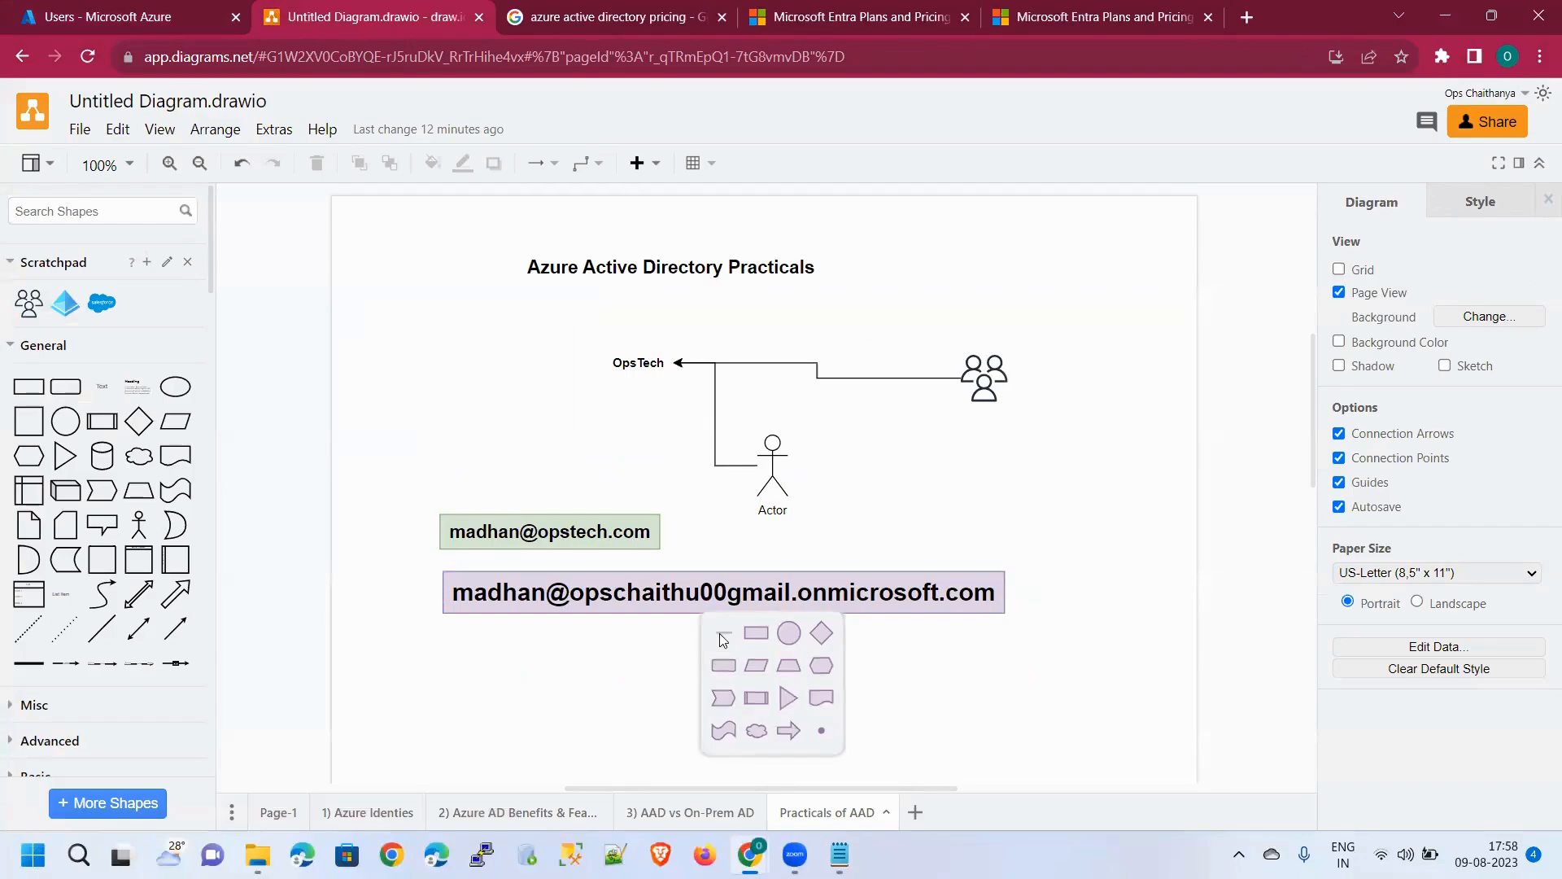
pyautogui.click(724, 635)
pyautogui.hotkey('ctrl', 'z')
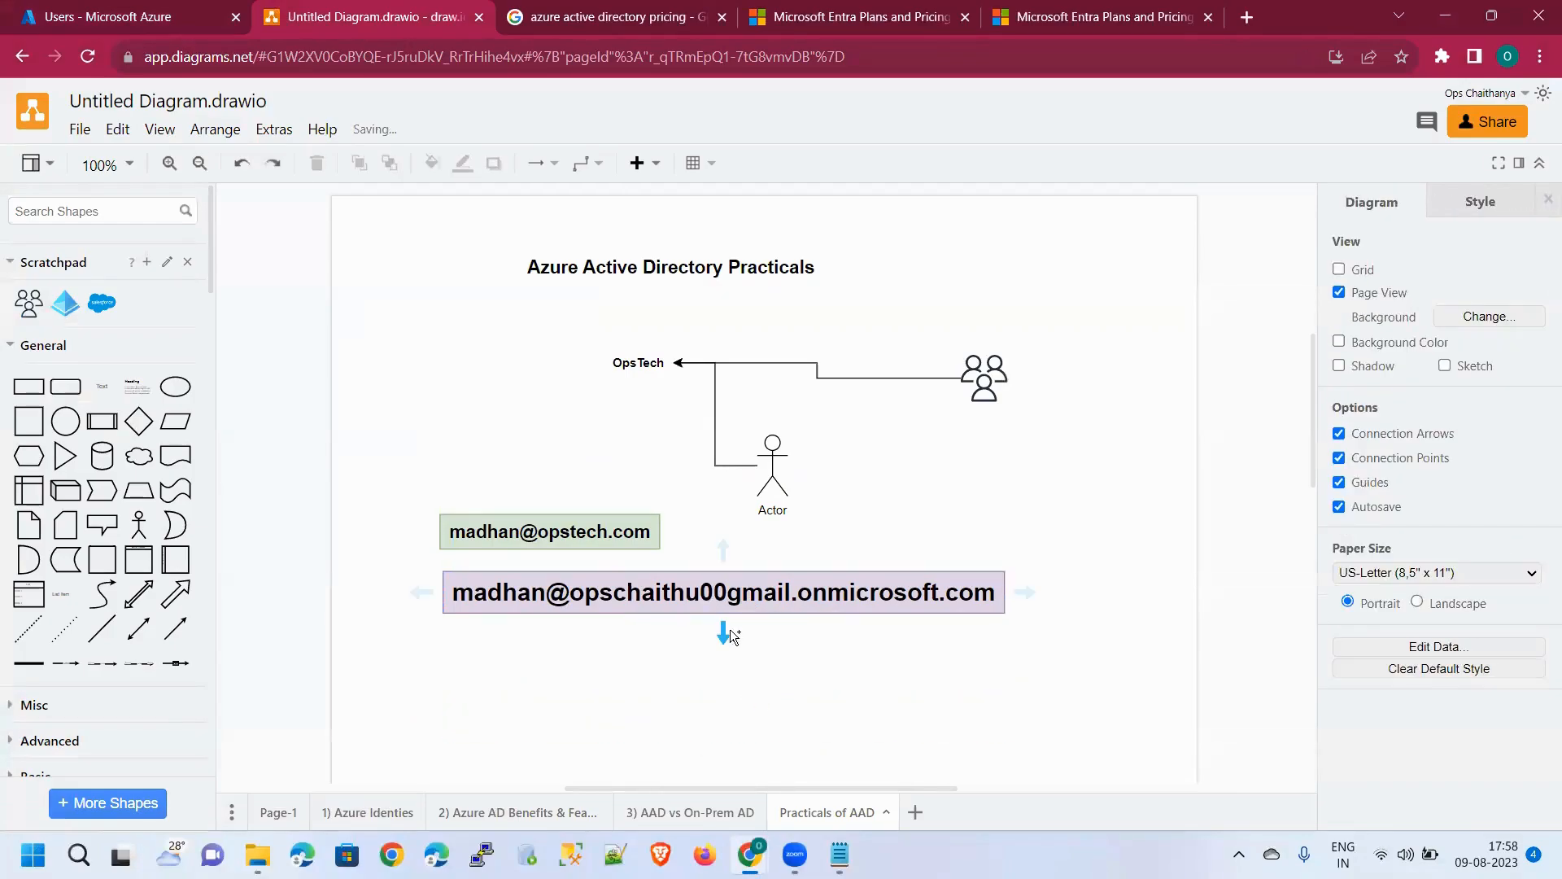
pyautogui.click(750, 631)
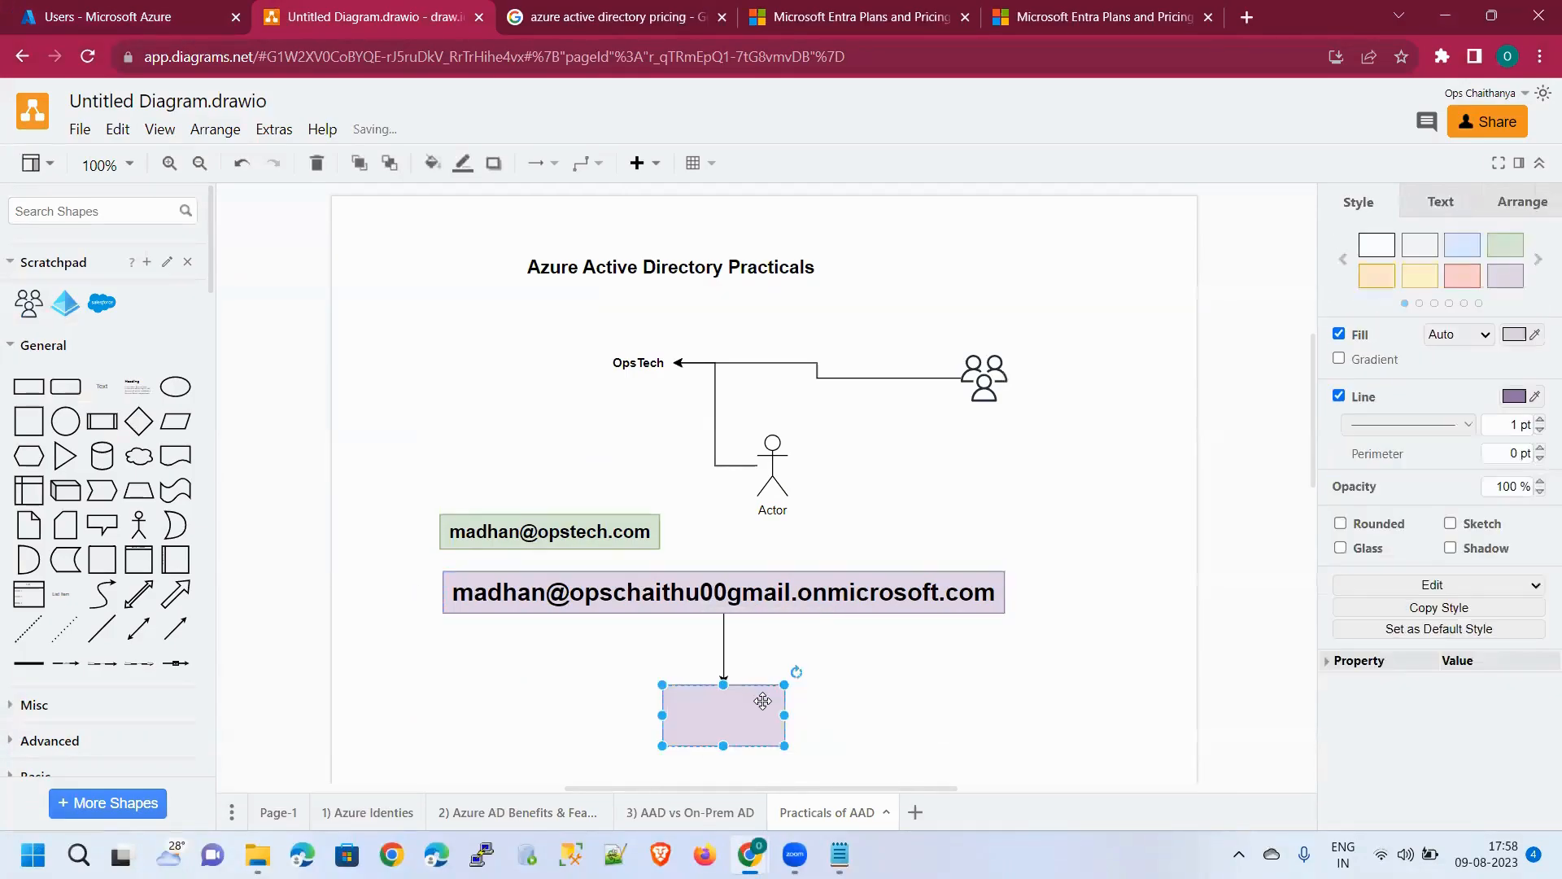
pyautogui.write('Aut')
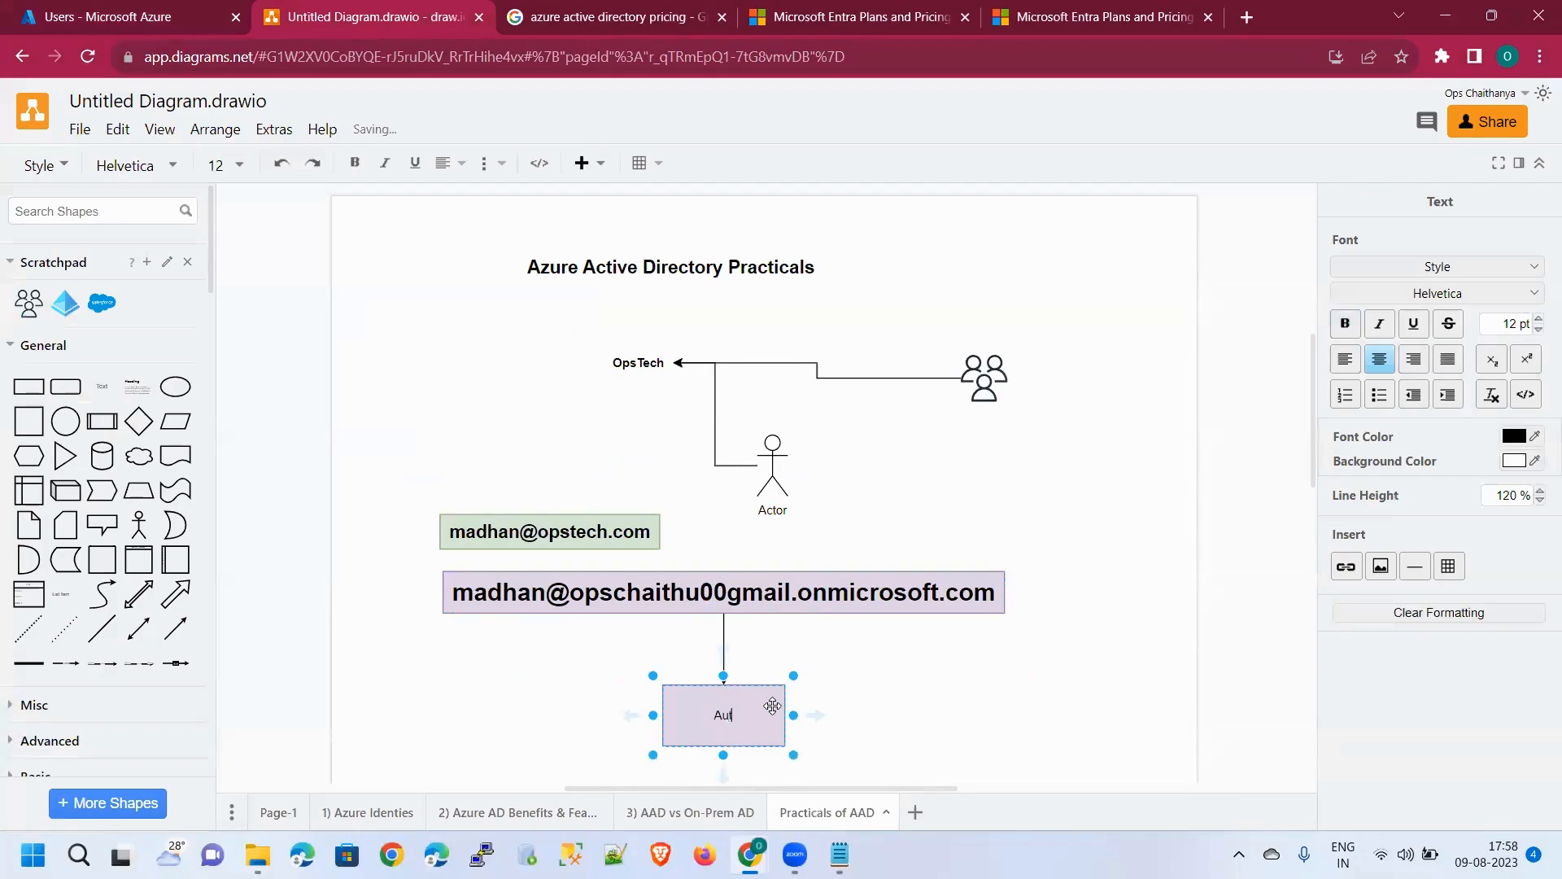